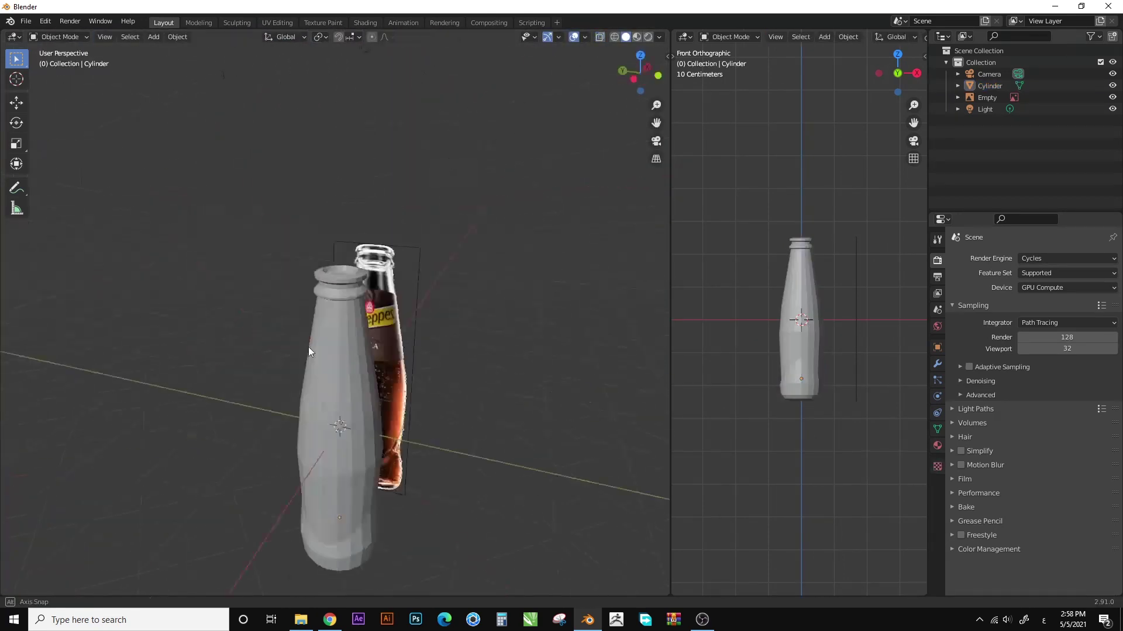
Split off a new area as an Image Editor showing the Coca-Cola cap reference image.
middle_click_drag(287, 331, 401, 303)
left_click(683, 36)
left_click(694, 115)
key("alt+o")
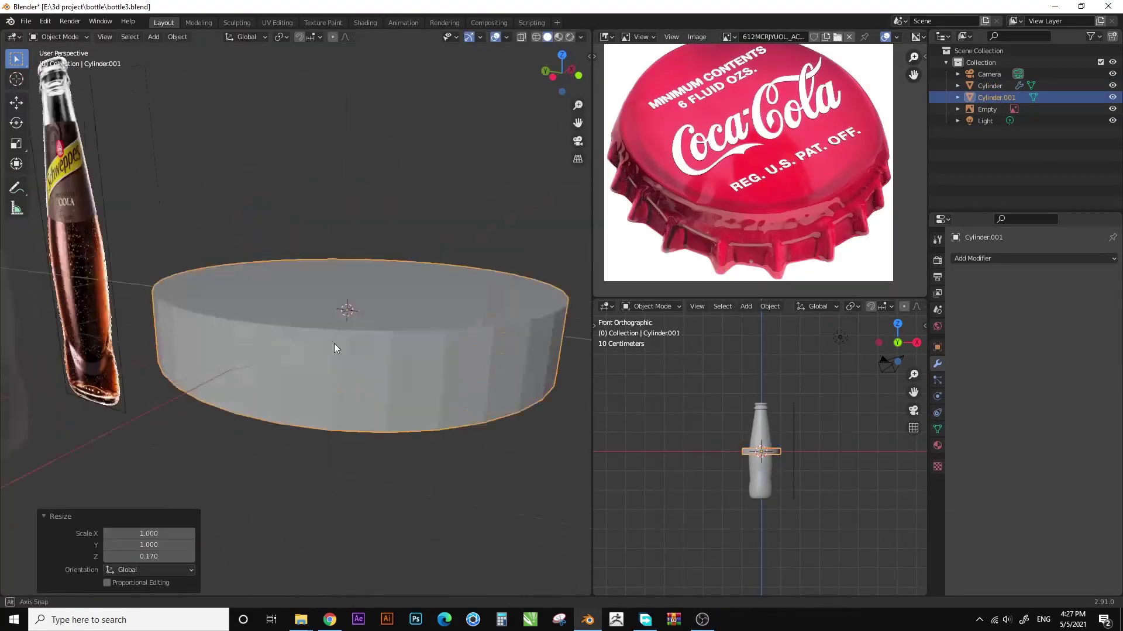
Extrude the flattened cap cylinder's top face in face-select Edit Mode.
key("g")
key("3")
left_click(381, 316)
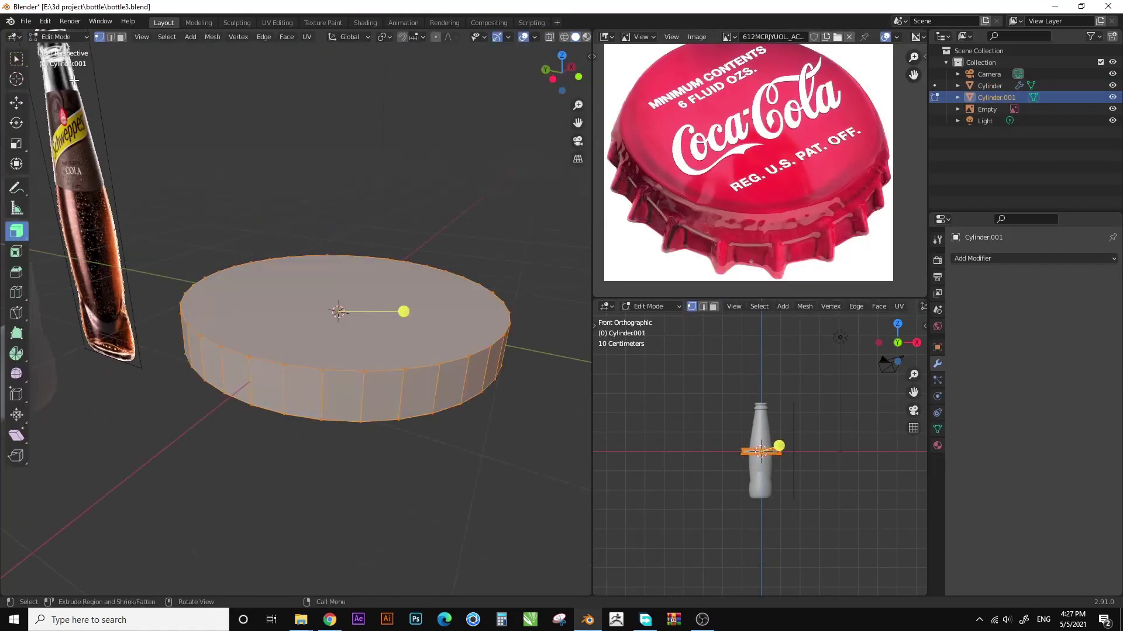
mouse_move(380, 316)
middle_mouse_down()
mouse_move(425, 237)
mouse_move(433, 293)
mouse_move(387, 309)
middle_mouse_up()
key("g")
left_click(423, 251)
With X-ray on, delete half of the disc's faces, leaving a half-ring strip.
left_click(432, 283)
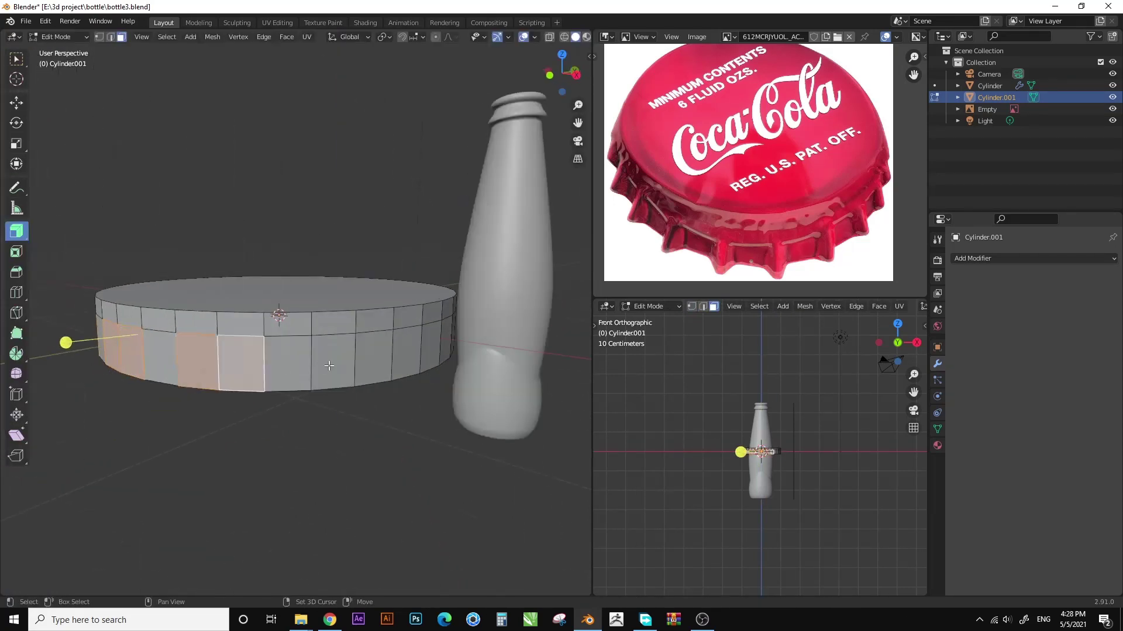
left_click(549, 36)
left_click_drag(328, 225, 160, 426, "ctrl")
left_click(434, 249)
middle_click_drag(433, 249, 256, 466)
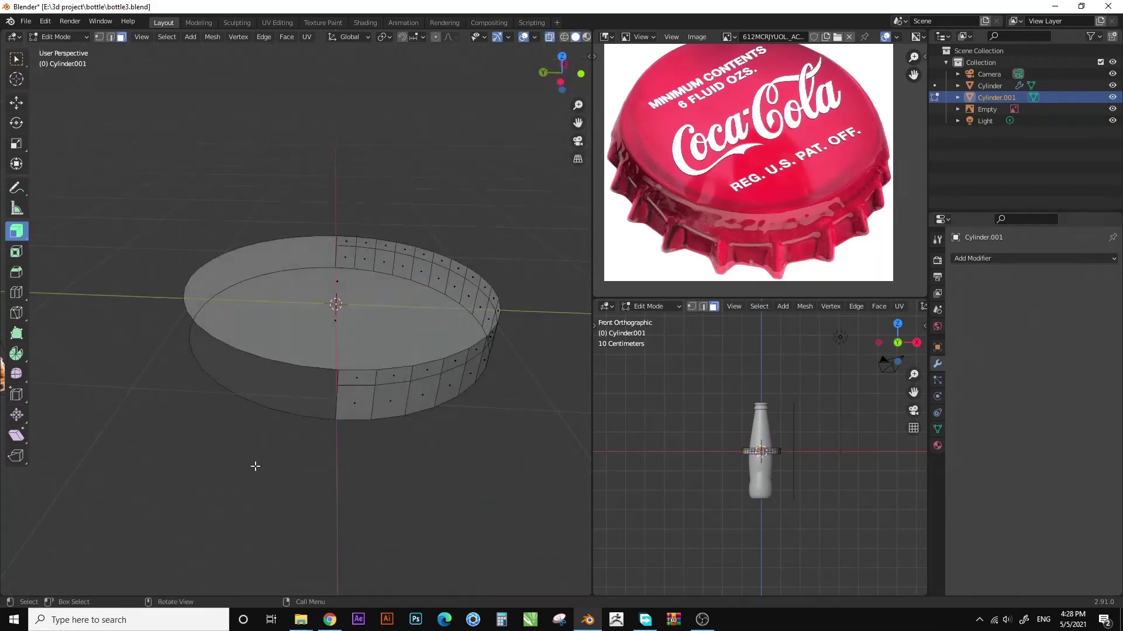
key("x")
left_click(273, 345)
Hide the bottles and other objects, then extrude alternating strip faces inward as crimps.
key("Tab")
scroll(360, 260, "up", 3)
key("shift+h")
key("Tab")
scroll(360, 260, "down", 3)
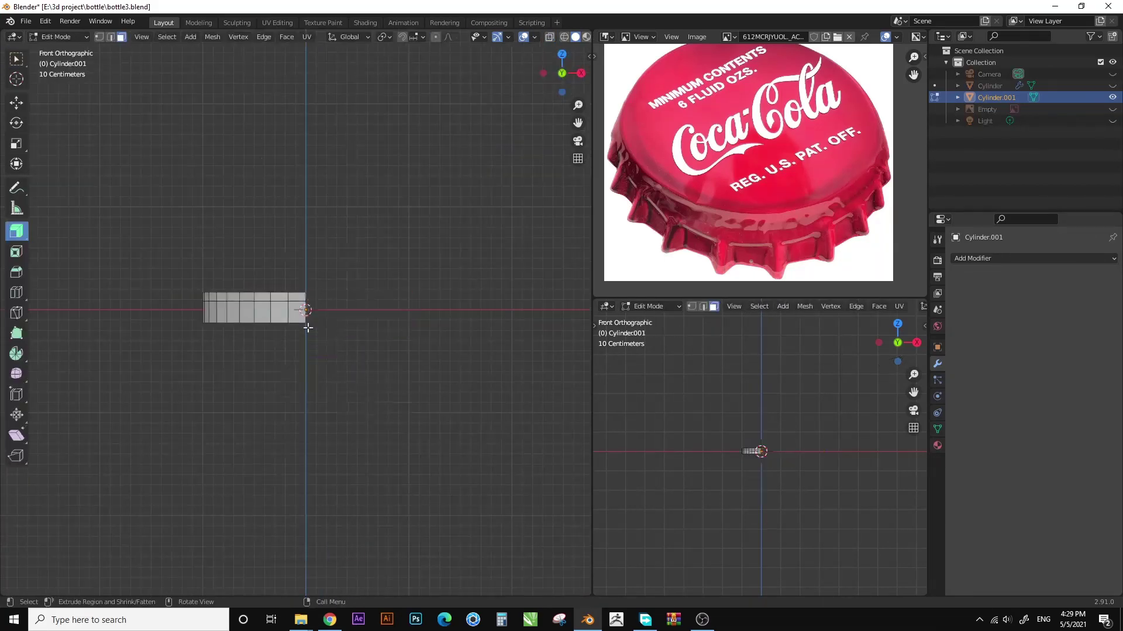
mouse_move(306, 321)
middle_mouse_down()
mouse_move(350, 345)
mouse_move(304, 351)
middle_mouse_up()
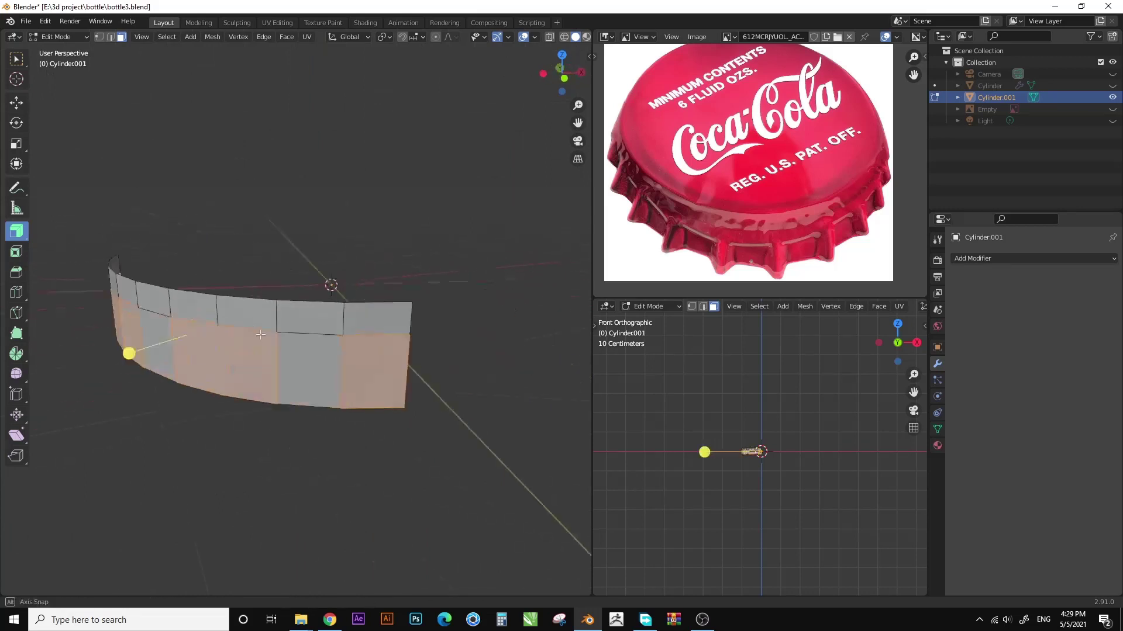
key("e")
left_click(176, 351)
mouse_move(175, 351)
middle_mouse_down()
mouse_move(316, 345)
mouse_move(402, 311)
middle_mouse_up()
Add a Mirror modifier to the crimped strip.
key("Tab")
left_click(1033, 258)
left_click(902, 419)
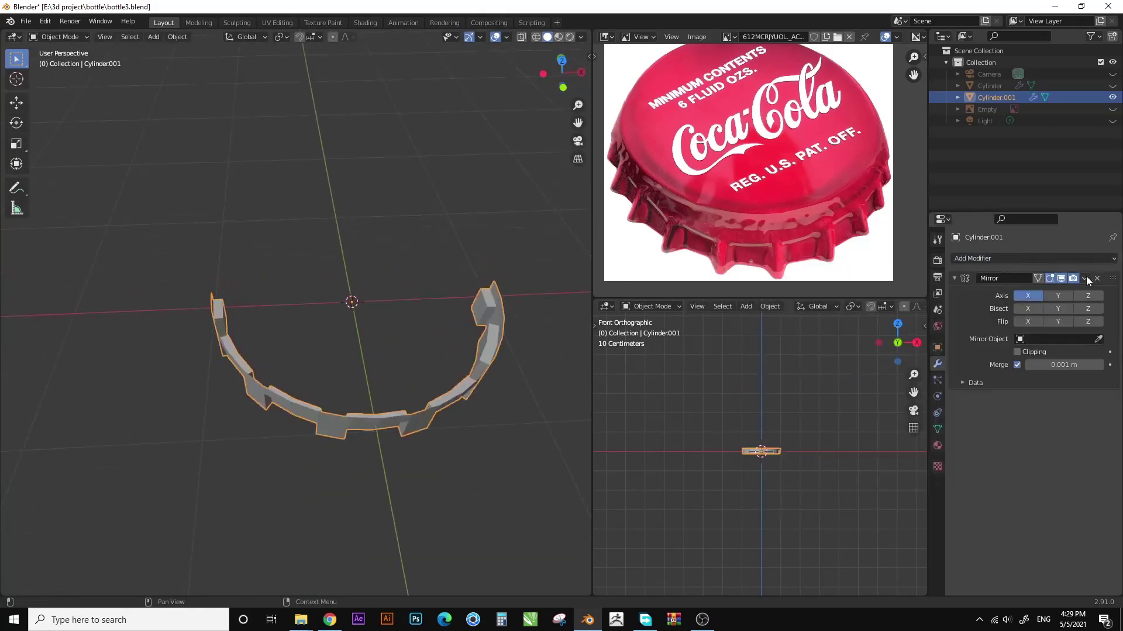
Add a Subdivision Surface modifier and scale the ring's vertices.
left_click(1033, 258)
left_click(888, 455)
middle_click_drag(514, 288, 410, 263, "alt")
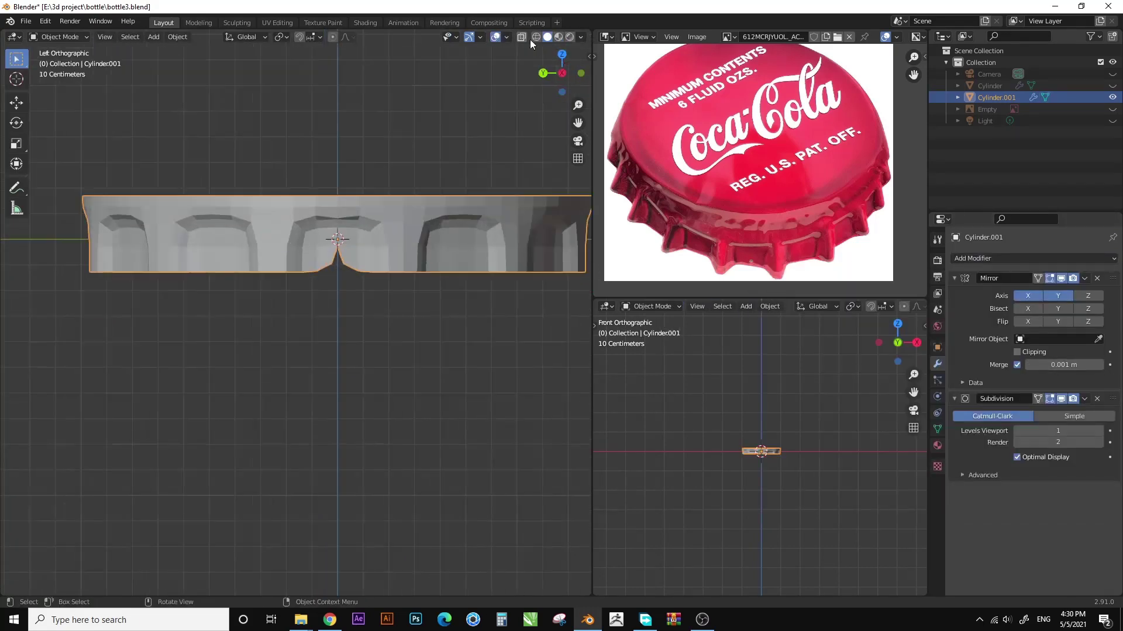
key("Tab")
left_click(103, 37)
scroll(503, 272, "up", 2)
left_click(492, 262)
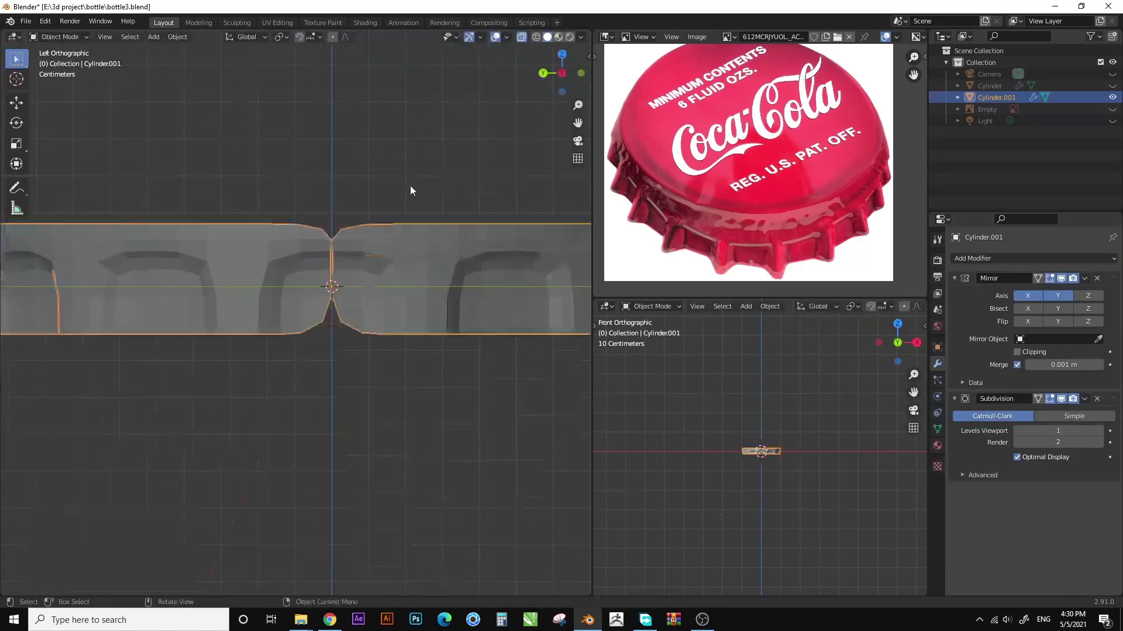
key("Tab")
Hide viewport overlays and set the Mirror merge distance to 0.006 m.
middle_click_drag(414, 188, 462, 117)
left_click(494, 37)
left_click(521, 37)
key("KP_1")
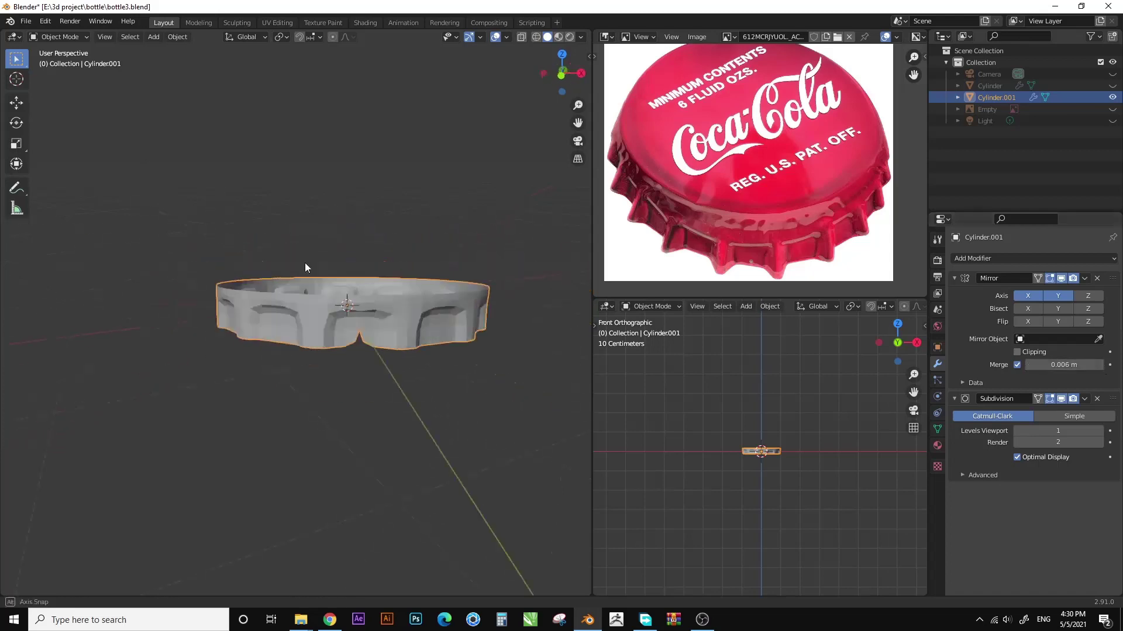
key("Tab")
left_click(513, 277)
key("Tab")
Shade the ring smooth and rescale its mesh.
middle_click_drag(514, 277, 410, 246)
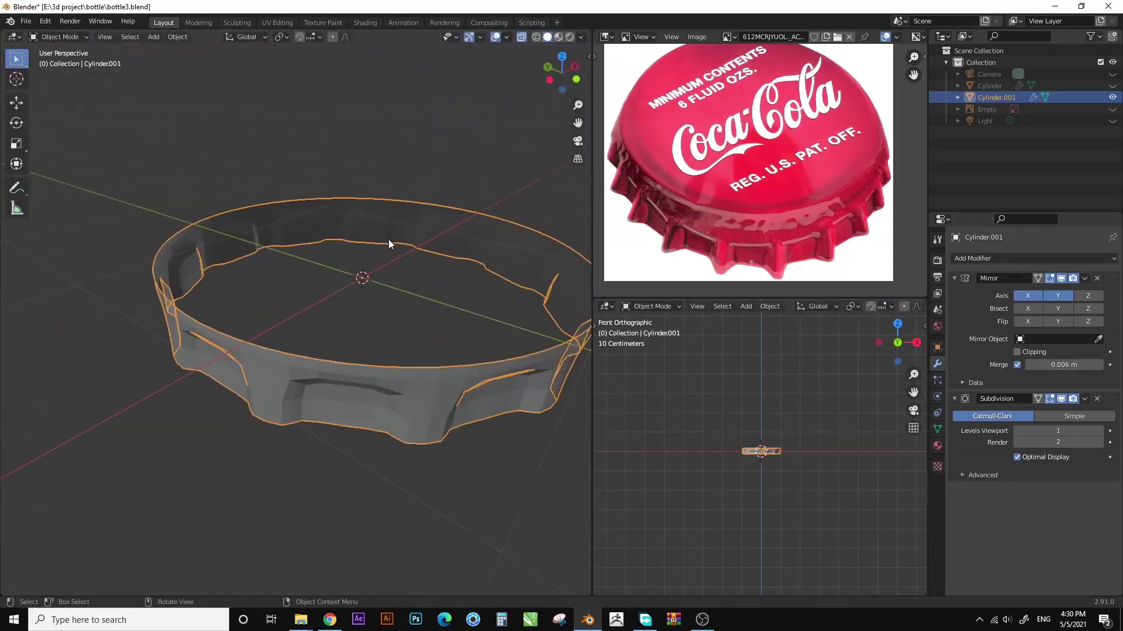
scroll(409, 246, "down", 2)
right_click(327, 266)
left_click(327, 266)
key("Tab")
scroll(402, 338, "up", 2)
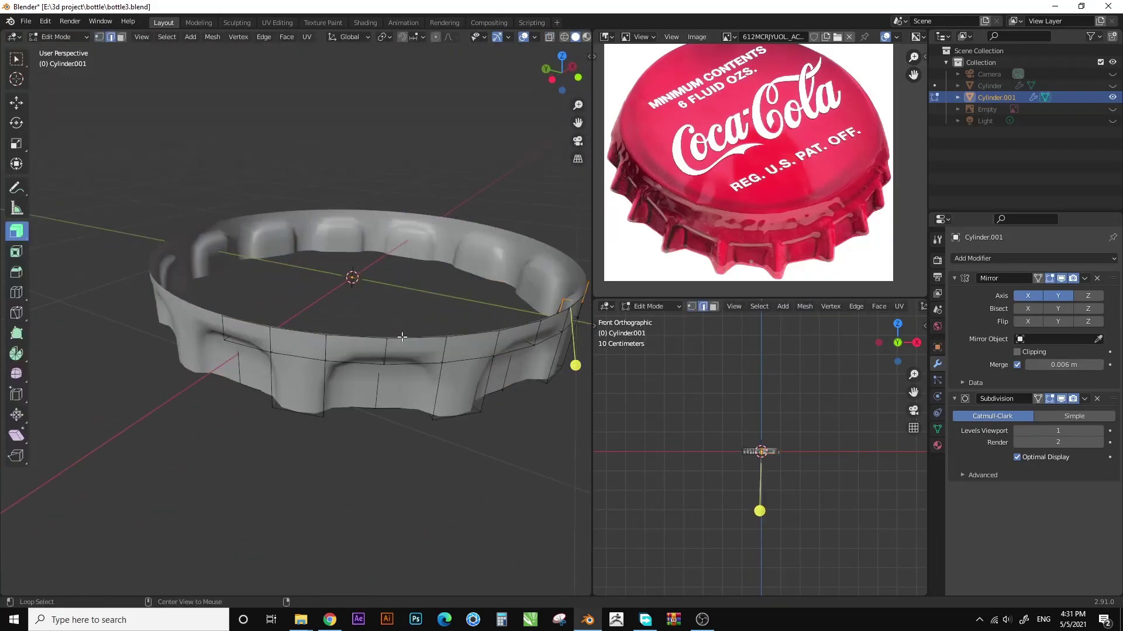
left_click(496, 266)
Set the transform orientation to Cursor.
mouse_move(496, 266)
middle_mouse_down()
mouse_move(349, 305)
mouse_move(443, 310)
middle_mouse_up()
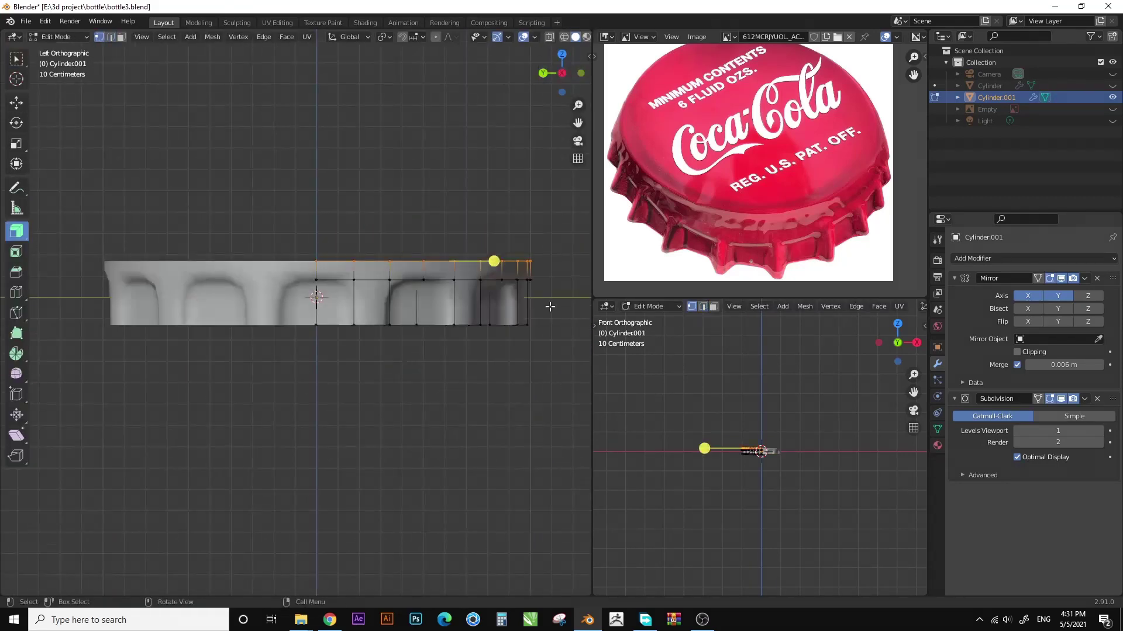
middle_click_drag(439, 247, 380, 146)
left_click(350, 36)
left_click(329, 120)
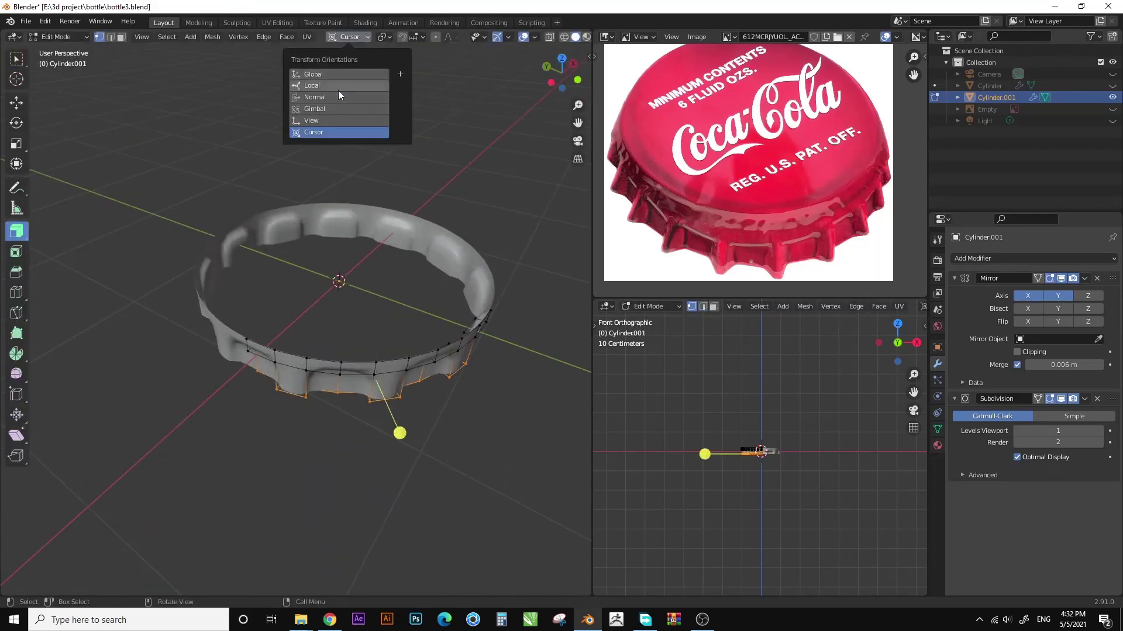
key("Tab")
Raise an edge loop with the ring shown as see-through wireframe.
mouse_move(389, 222)
middle_mouse_down()
mouse_move(377, 258)
mouse_move(319, 243)
middle_mouse_up()
scroll(377, 257, "up", 2)
left_click(523, 40)
key("alt+z")
scroll(318, 243, "up", 2)
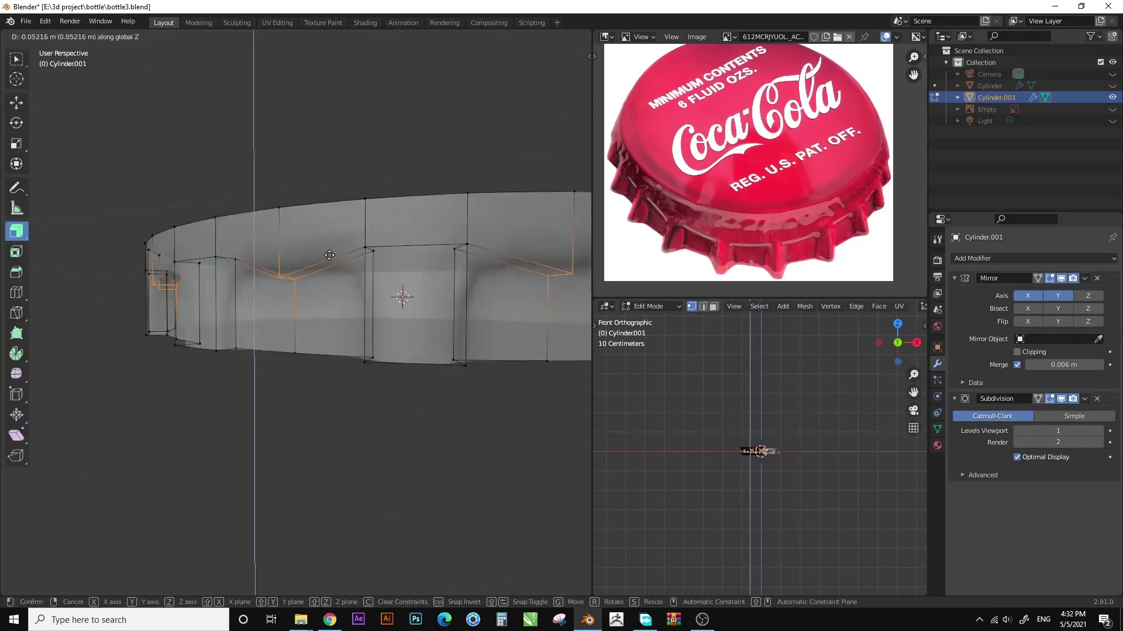
left_click(329, 256)
key("Tab")
Edge-slide the selected loop to reshape the ring.
key("Tab")
key("g")
key("g")
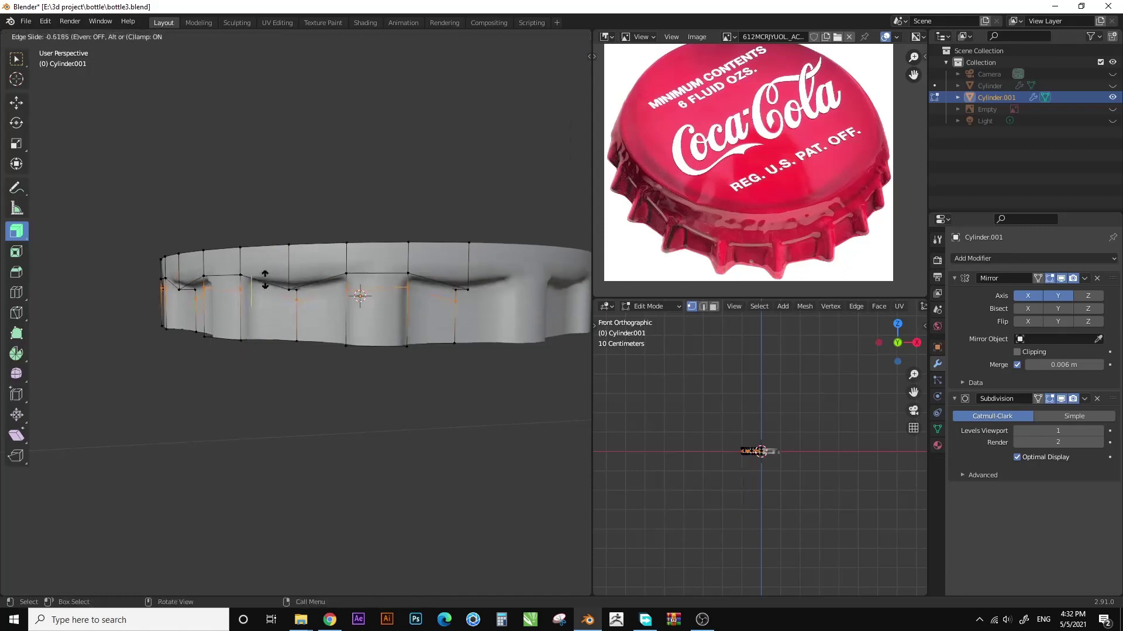
left_click(264, 280)
key("Tab")
mouse_move(371, 284)
middle_mouse_down()
mouse_move(296, 272)
mouse_move(510, 282)
mouse_move(330, 278)
mouse_move(374, 316)
mouse_move(266, 315)
middle_mouse_up()
Try a loop cut, cancel it, and bring up the Mirror modifier's options.
key("Tab")
key("ctrl+r")
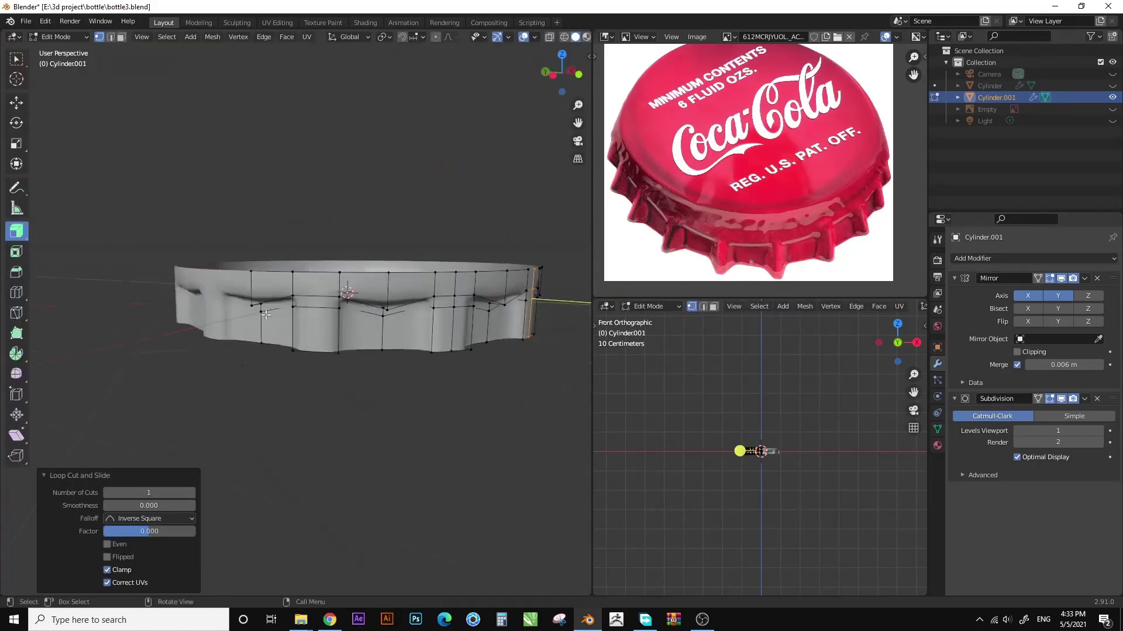
key("Escape")
key("Tab")
left_click(1084, 278)
Apply the Mirror modifier permanently to make the cap a full ring.
left_click(1046, 292)
key("Tab")
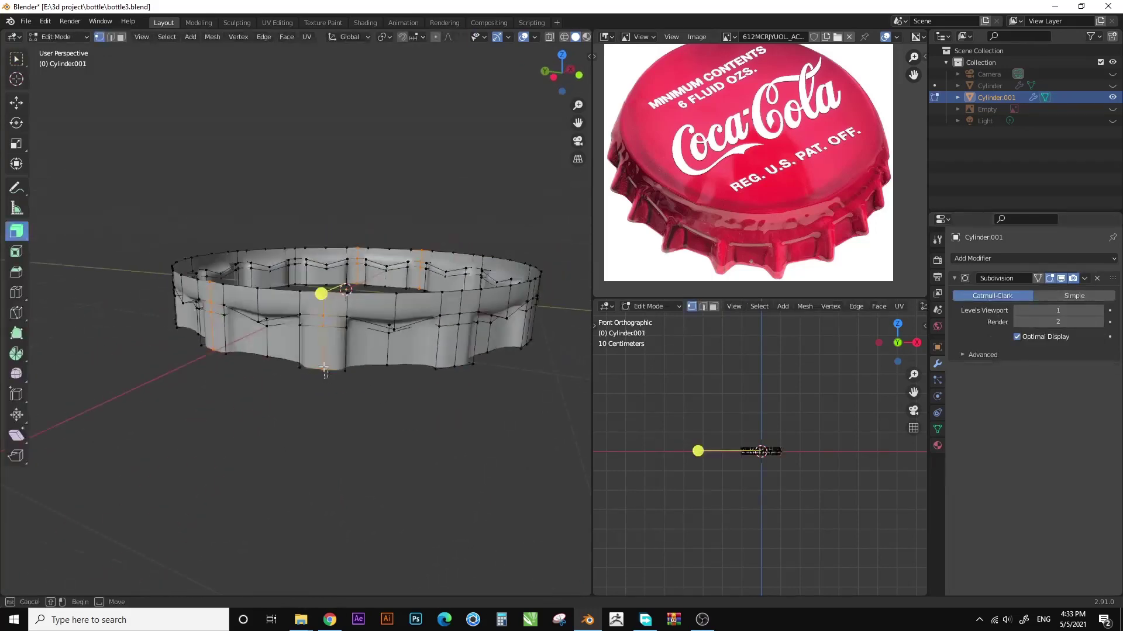
key("ctrl+KP_3")
key("shift+z")
middle_click_drag(387, 215, 428, 285)
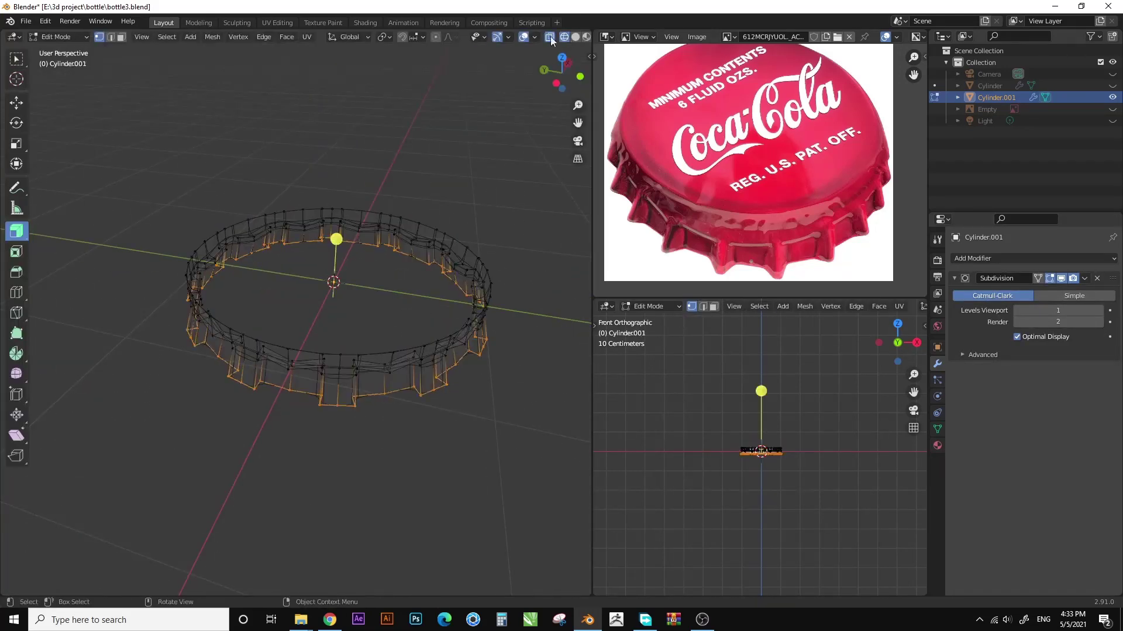
key("Tab")
key("shift+z")
middle_click_drag(404, 222, 425, 208)
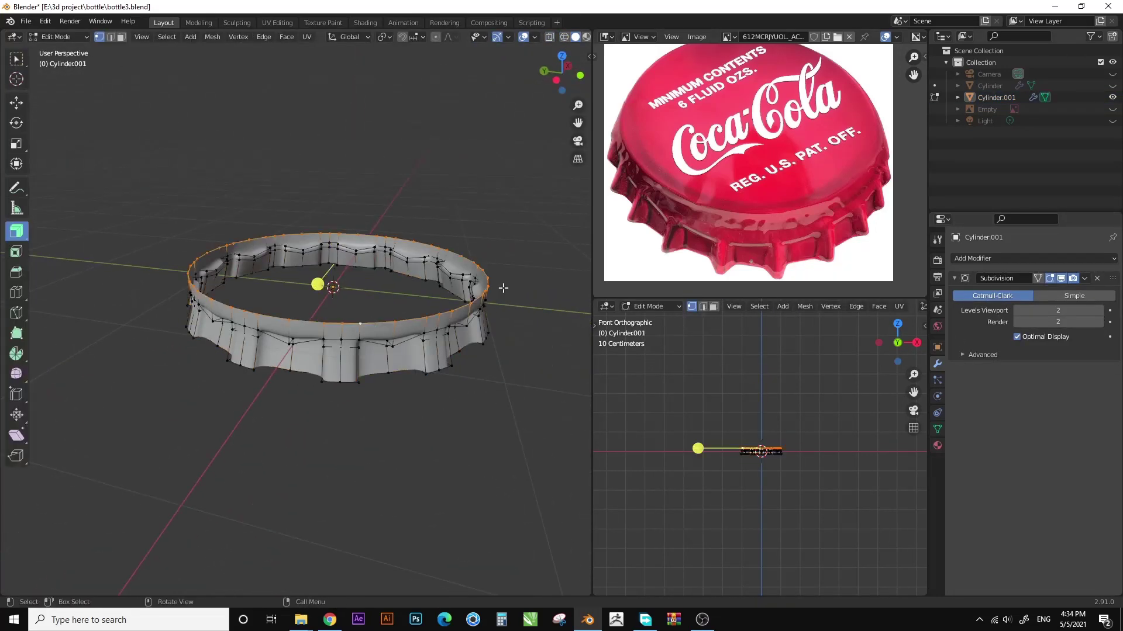
Raise the cap's inner top loop along the Z axis.
middle_click_drag(503, 287, 446, 248)
scroll(314, 296, "up", 3)
mouse_move(314, 296)
middle_mouse_down()
mouse_move(527, 300)
mouse_move(507, 260)
middle_mouse_up()
middle_click_drag(436, 276, 438, 278)
key("g")
key("z")
left_click(443, 282)
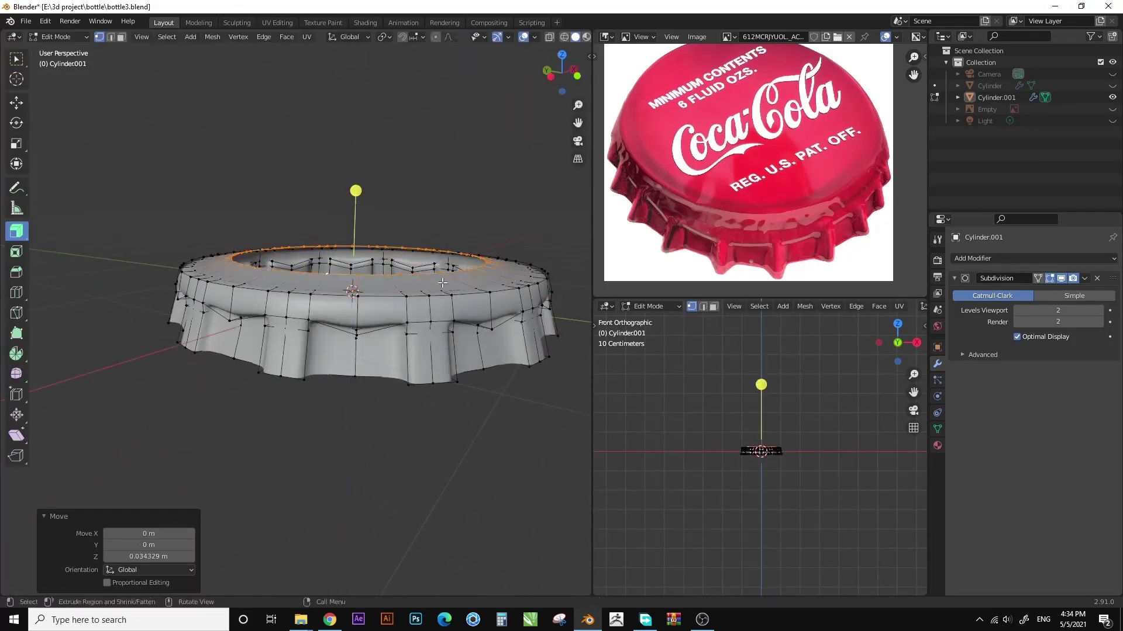
left_click(472, 273)
key("Tab")
middle_click_drag(383, 306, 349, 349)
key("Tab")
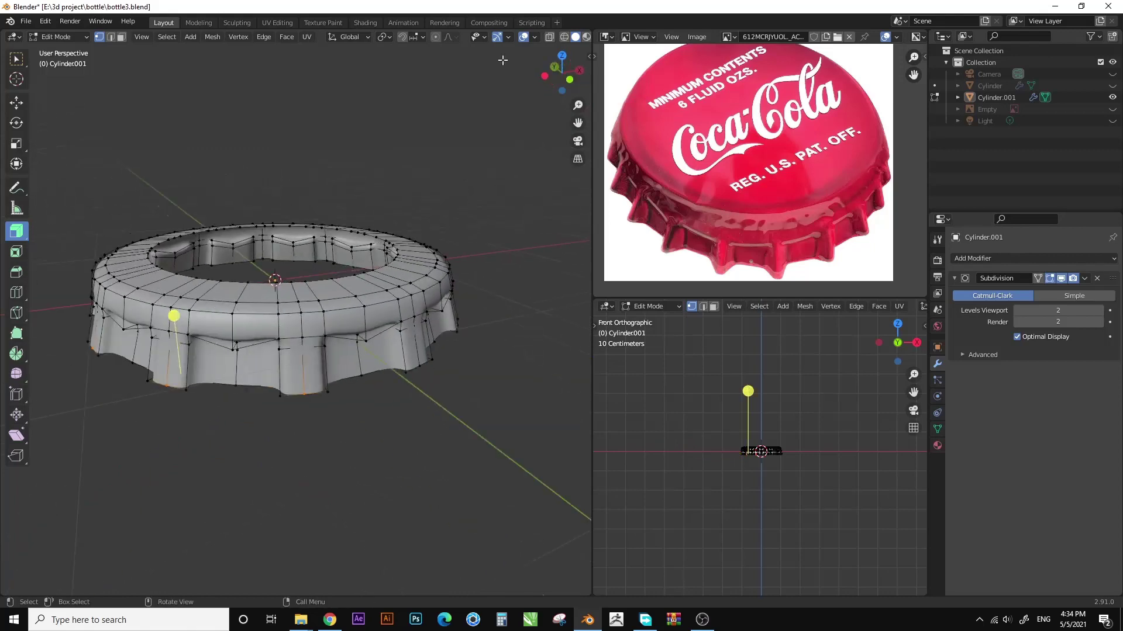
Extrude the inner top loop and scale it inward to close the cap's top.
left_click_drag(591, 76, 617, 82)
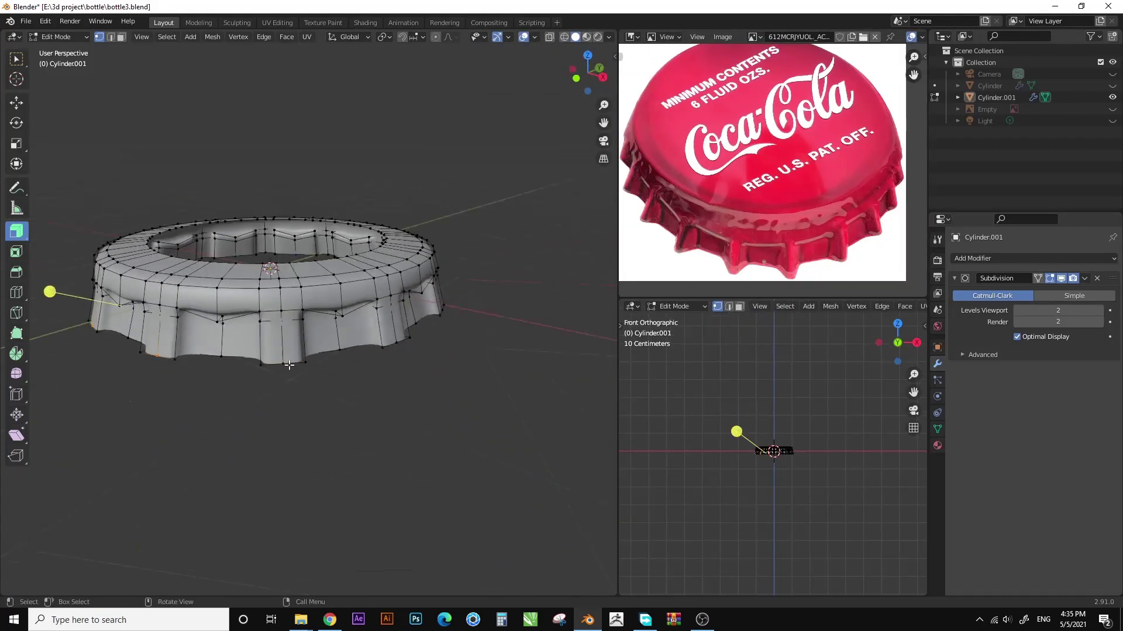
middle_click_drag(336, 367, 358, 393)
key("s")
key("Escape")
key("e")
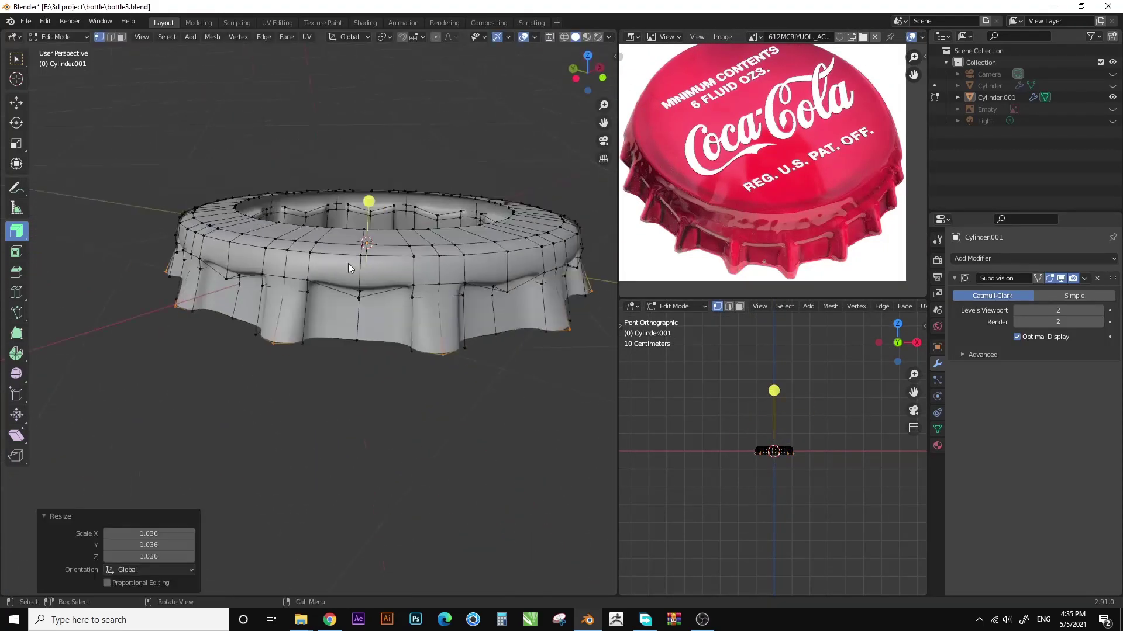
key("Tab")
key("Tab")
middle_click_drag(497, 263, 497, 217)
key("s")
left_click(497, 216)
key("Tab")
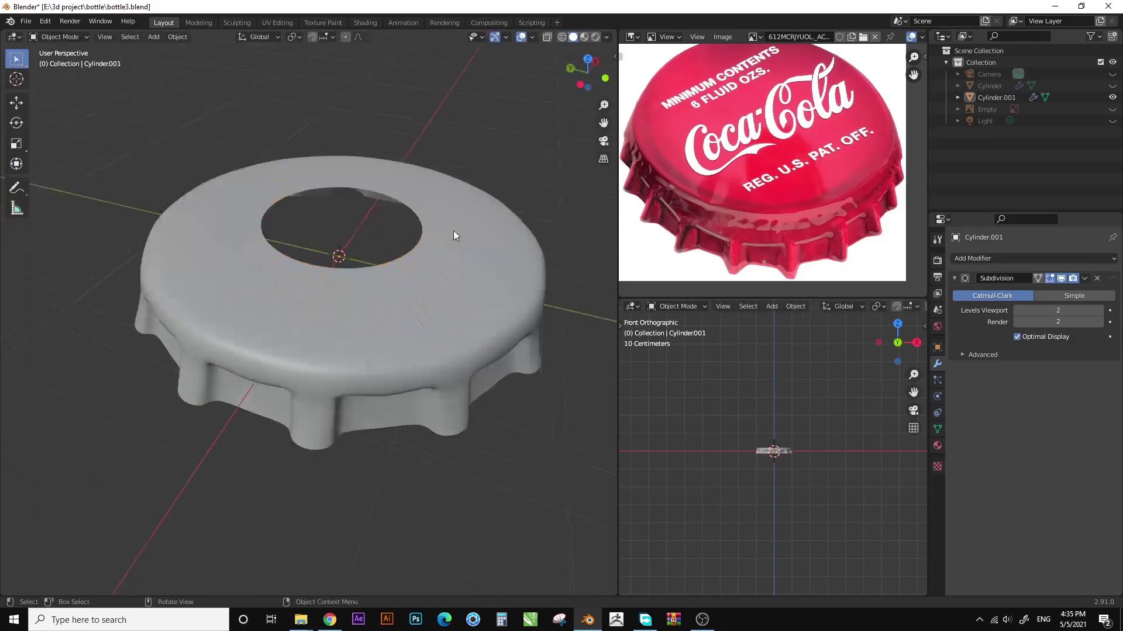
Save the file as bottle4.blend.
key("Tab")
right_click(380, 262)
key("Tab")
mouse_move(380, 262)
middle_mouse_down()
mouse_move(378, 199)
mouse_move(375, 331)
middle_mouse_up()
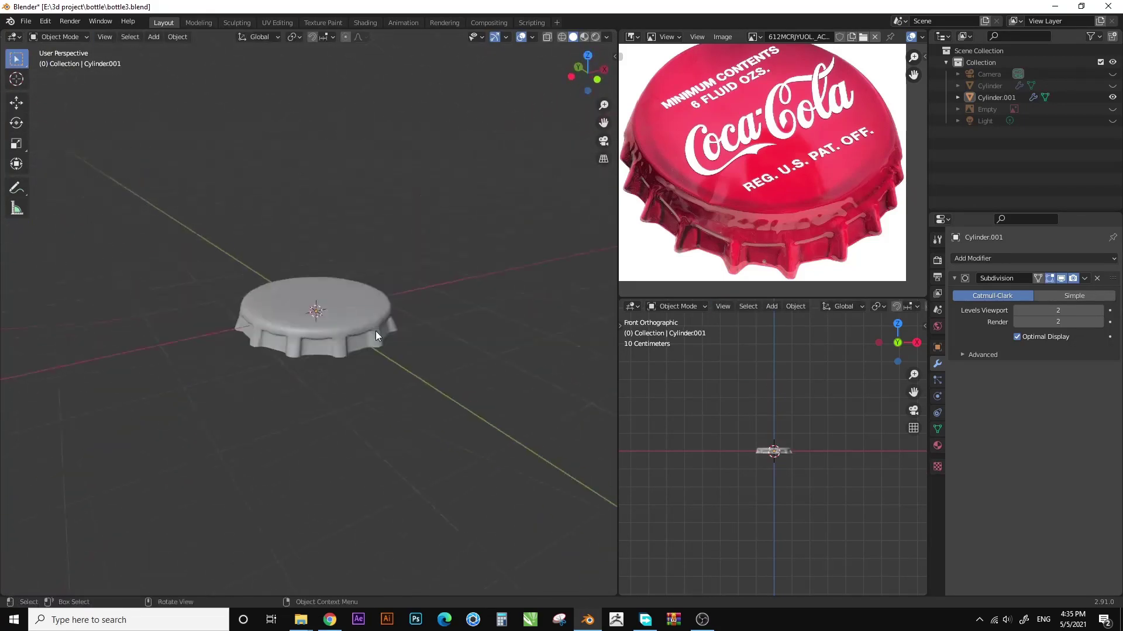
key("ctrl+shift+s")
key("KP_Add")
key("Return")
key("Tab")
scroll(369, 245, "up", 3)
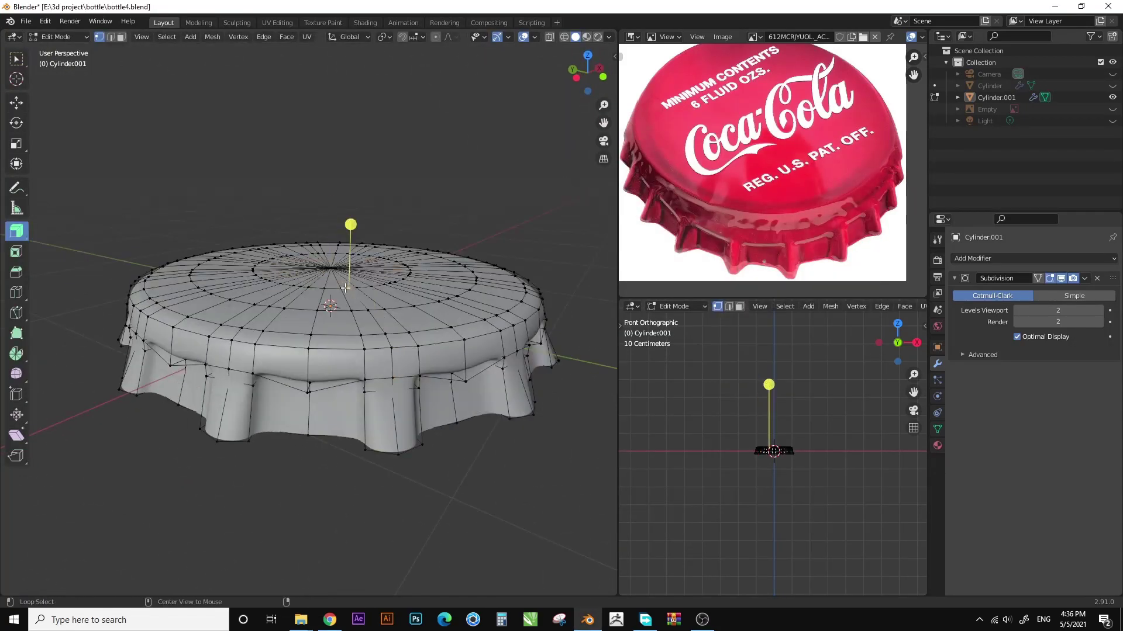
Undo a stray move and inspect the cap rim from above and below.
middle_click_drag(359, 271, 403, 82)
key("Escape")
key("ctrl+z")
key("ctrl+z")
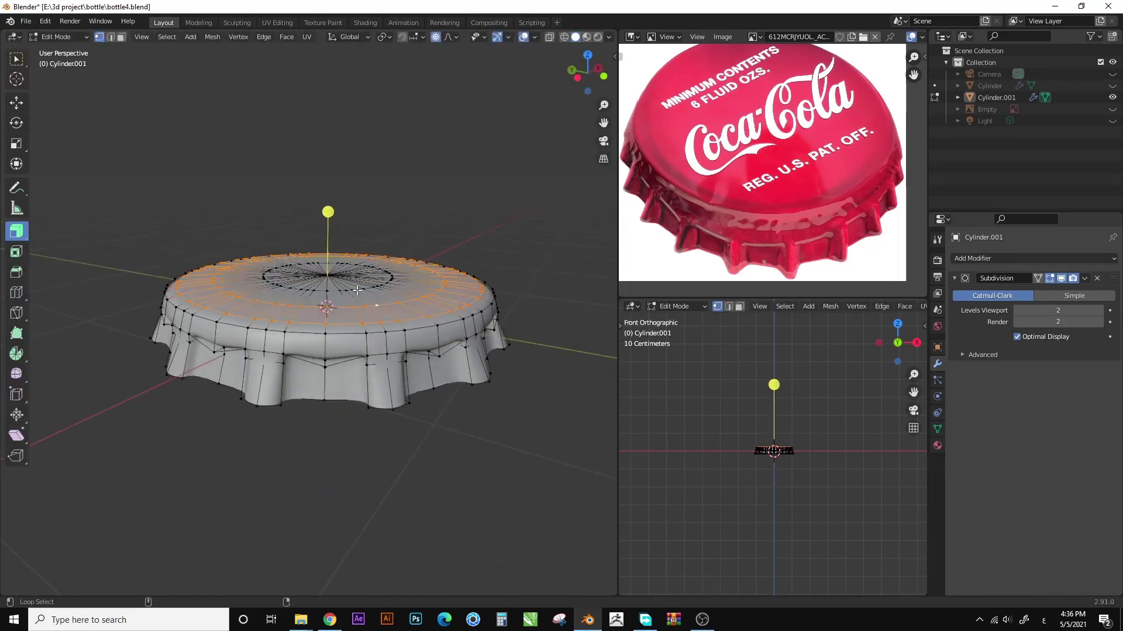
mouse_move(409, 171)
middle_mouse_down()
mouse_move(383, 226)
mouse_move(323, 279)
mouse_move(426, 185)
middle_mouse_up()
scroll(300, 274, "up", 2)
key("Tab")
scroll(268, 276, "down", 3)
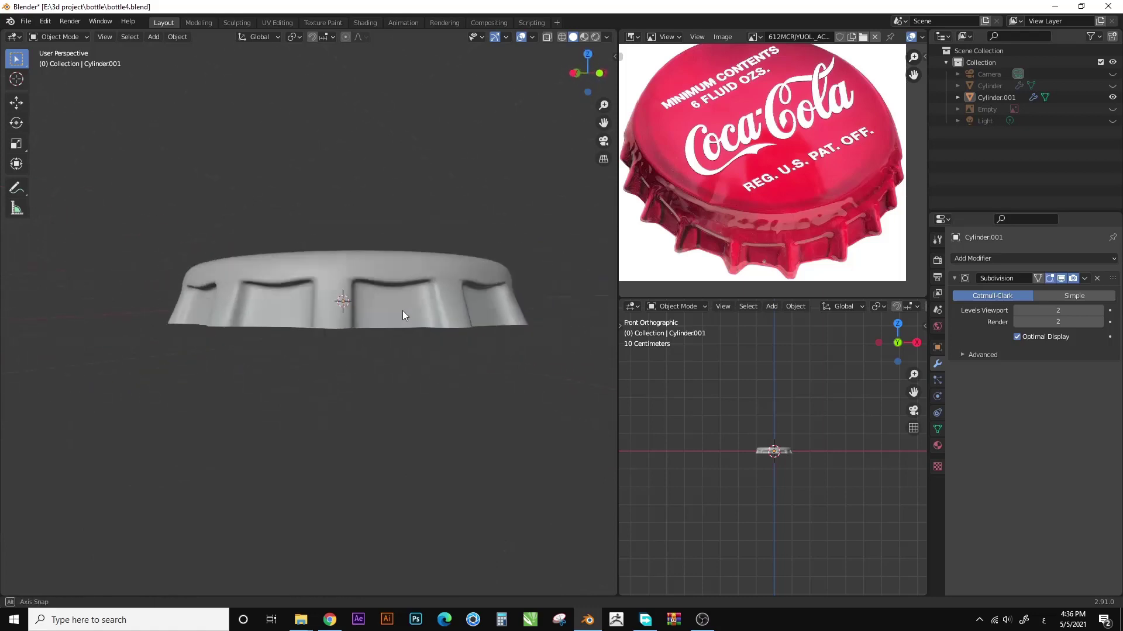
Give the cap a 0.02 m Solidify modifier to thicken it.
left_click(402, 315)
middle_click_drag(402, 316, 374, 252)
left_click(1034, 257)
left_click(872, 431)
middle_click_drag(351, 292, 409, 234)
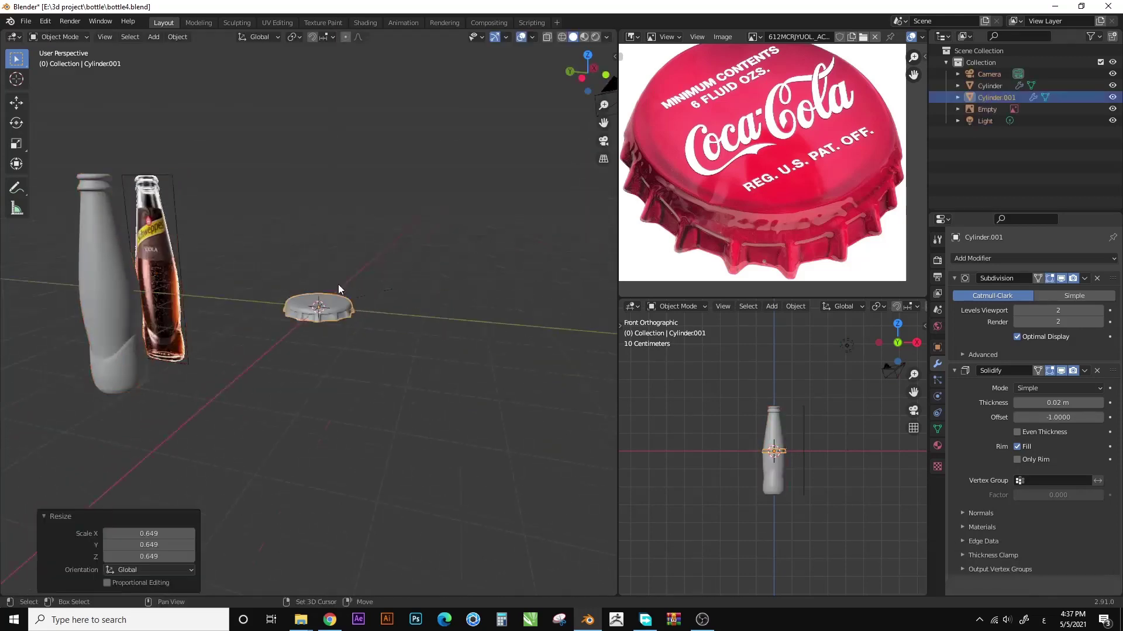
Extrude the cap's bottom rim down along Z, narrow it, then view in Solid shading.
middle_click_drag(351, 205, 387, 318)
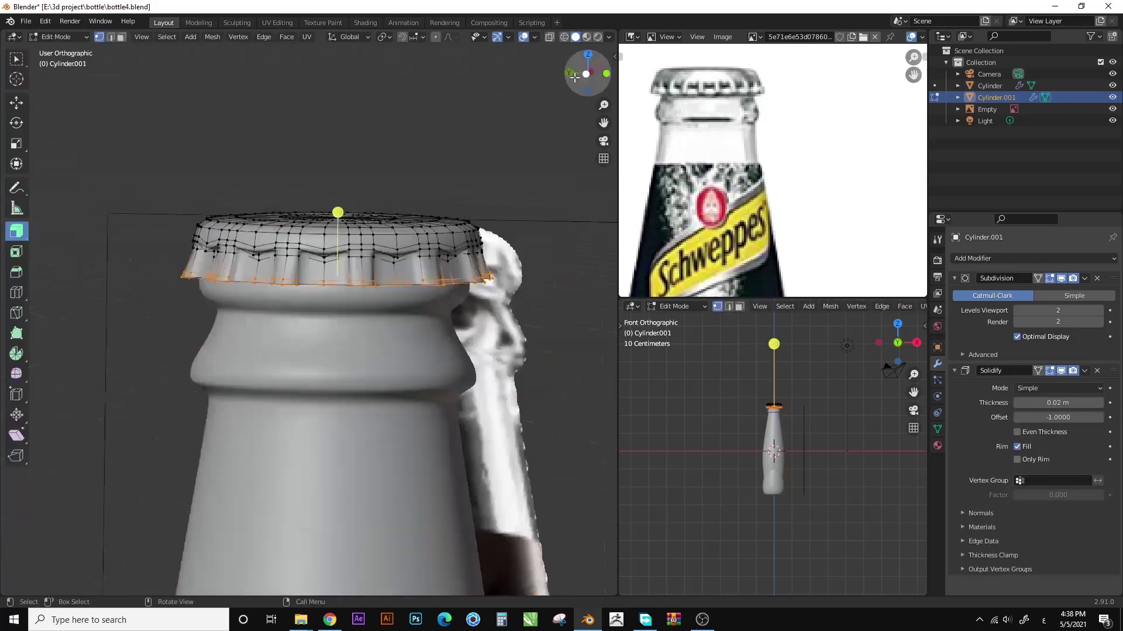
scroll(417, 168, "down", 2)
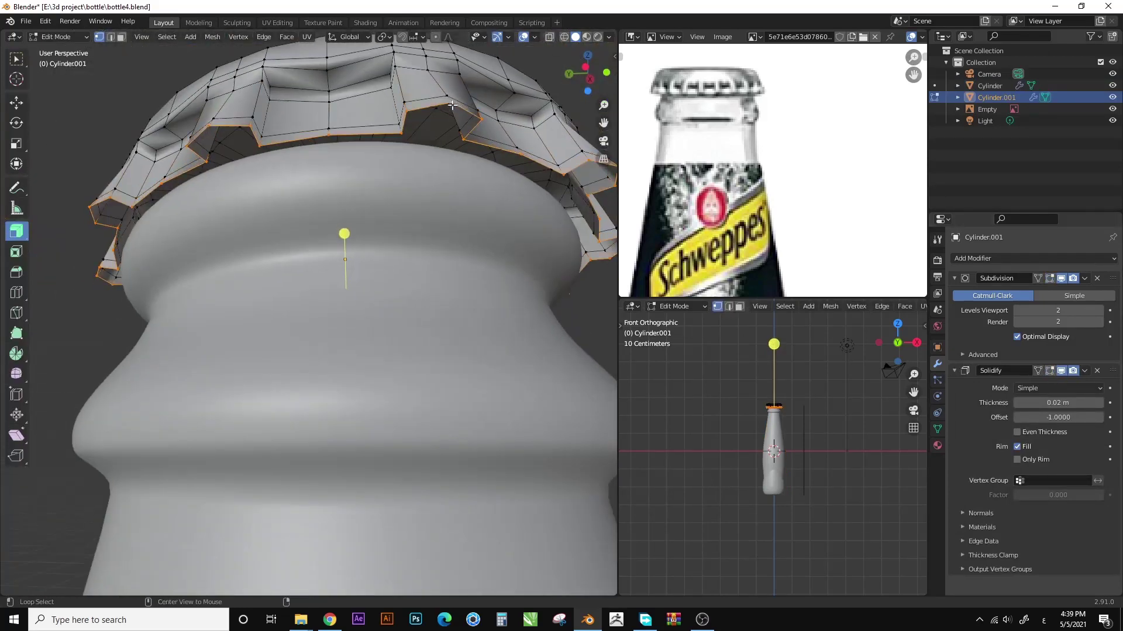
key("e")
key("z")
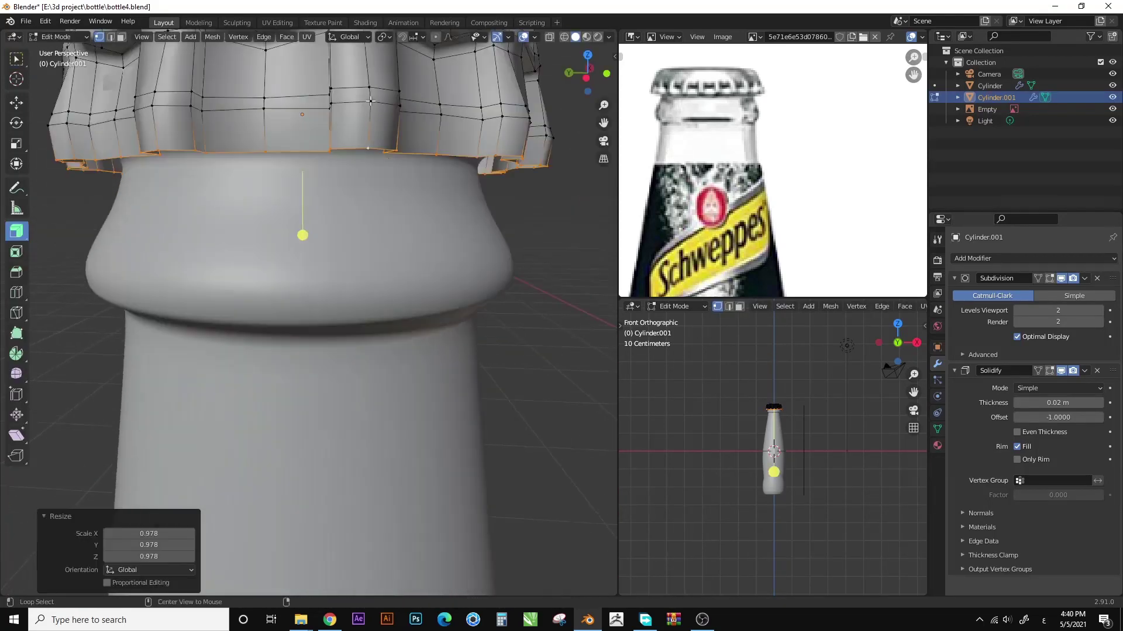
left_click(384, 87, "alt")
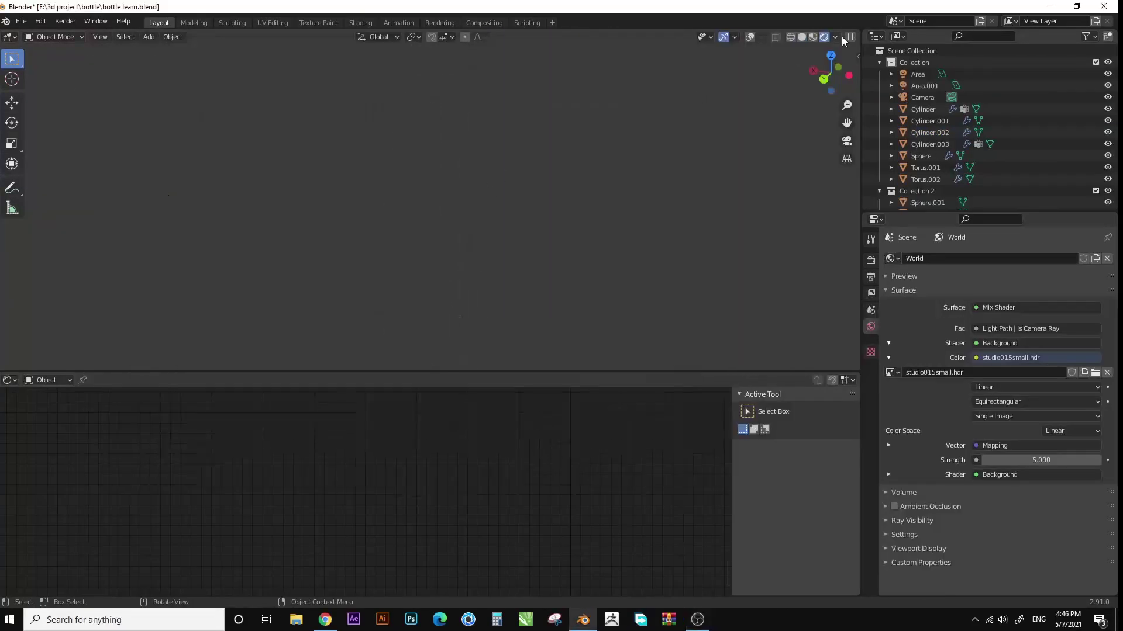
left_click(804, 37)
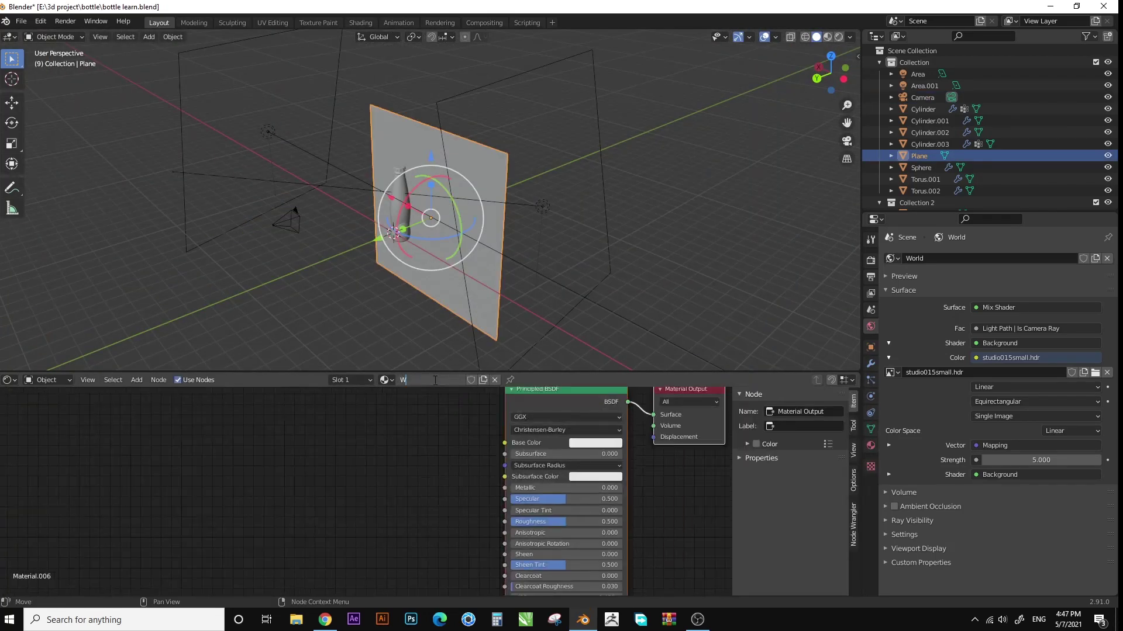
Add a ColorRamp to the wall material and feed the Mapping output into the gradient.
key("shift+a")
left_click(467, 466)
type("COLO")
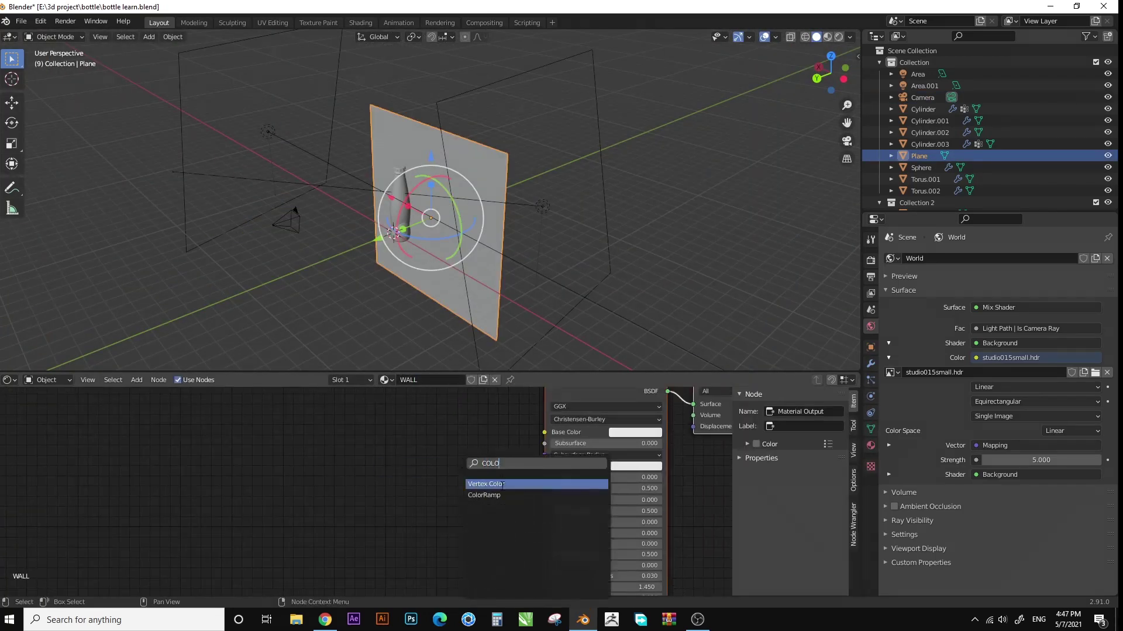
left_click(485, 495)
left_click_drag(354, 448, 420, 485)
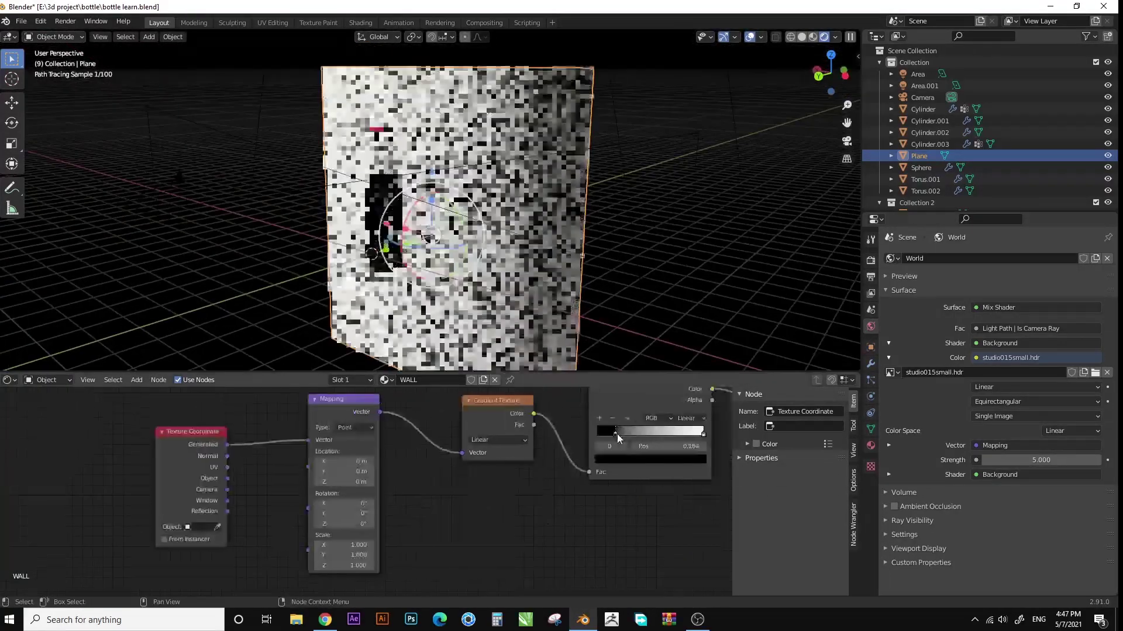
Make the gradient spherical and offset the Mapping location to Z -0.7 m and -0.5 m sideways.
left_click_drag(616, 435, 648, 434)
left_click(497, 440)
left_click(497, 491)
left_click(317, 482)
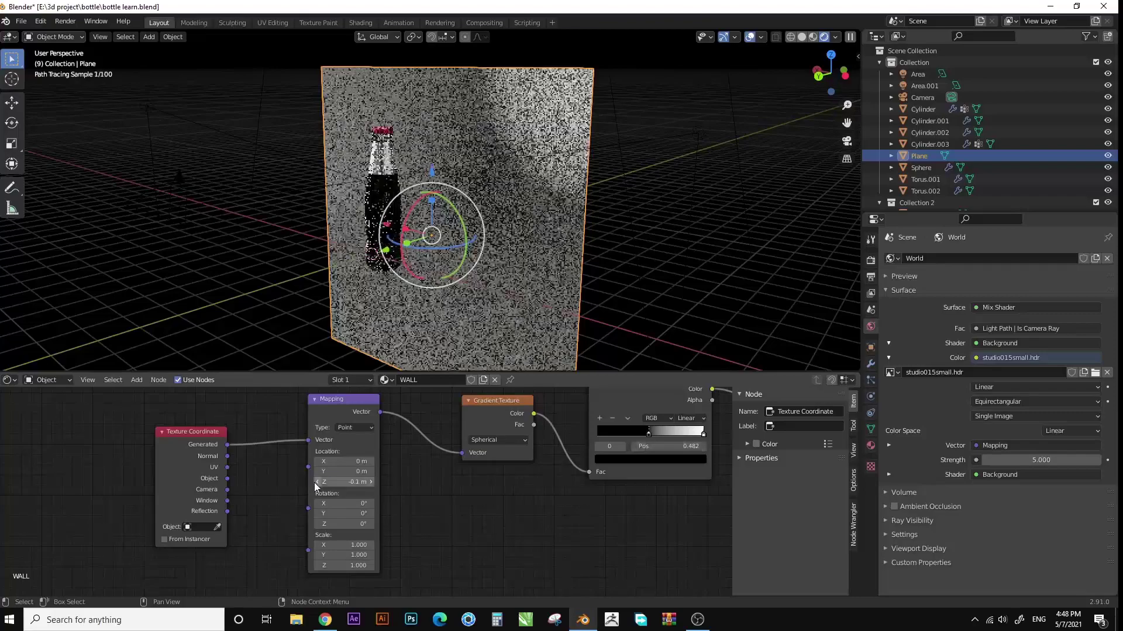
left_click(316, 482)
left_click(316, 482)
left_click(316, 482)
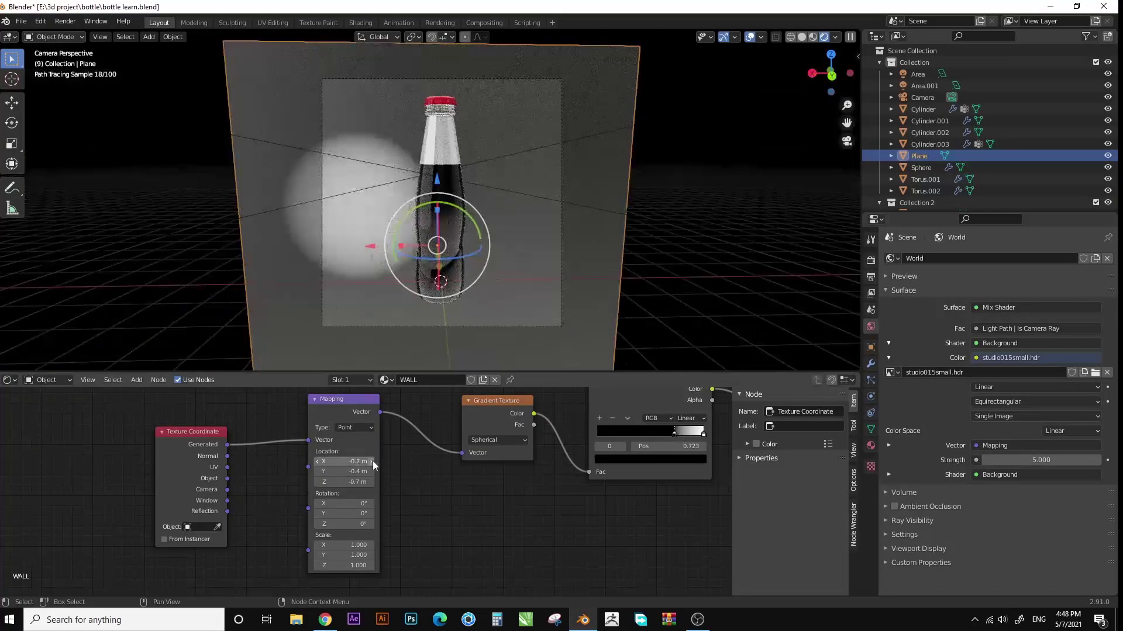
left_click(371, 461)
left_click(372, 461)
Colour the ColorRamp stops deep red and bright red.
left_click(649, 459)
left_click(640, 382)
left_click_drag(688, 375, 682, 363)
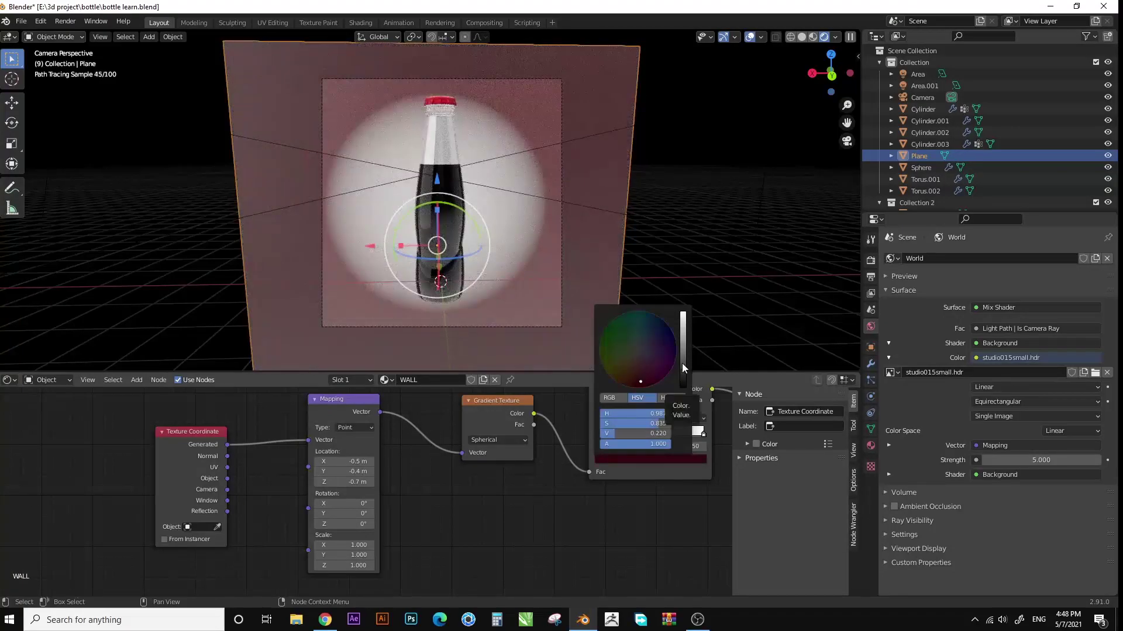
middle_click_drag(710, 449, 546, 449)
left_click(529, 473)
left_click(491, 351)
left_click_drag(520, 450, 563, 446)
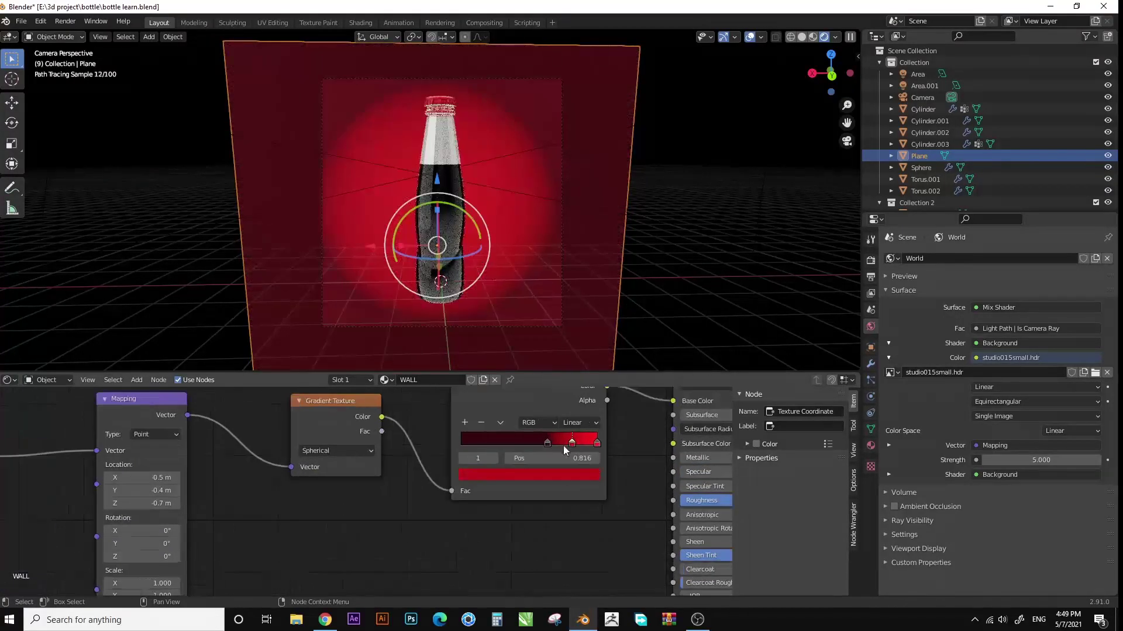
left_click(547, 442)
left_click(529, 474)
scroll(500, 107, "up", 3)
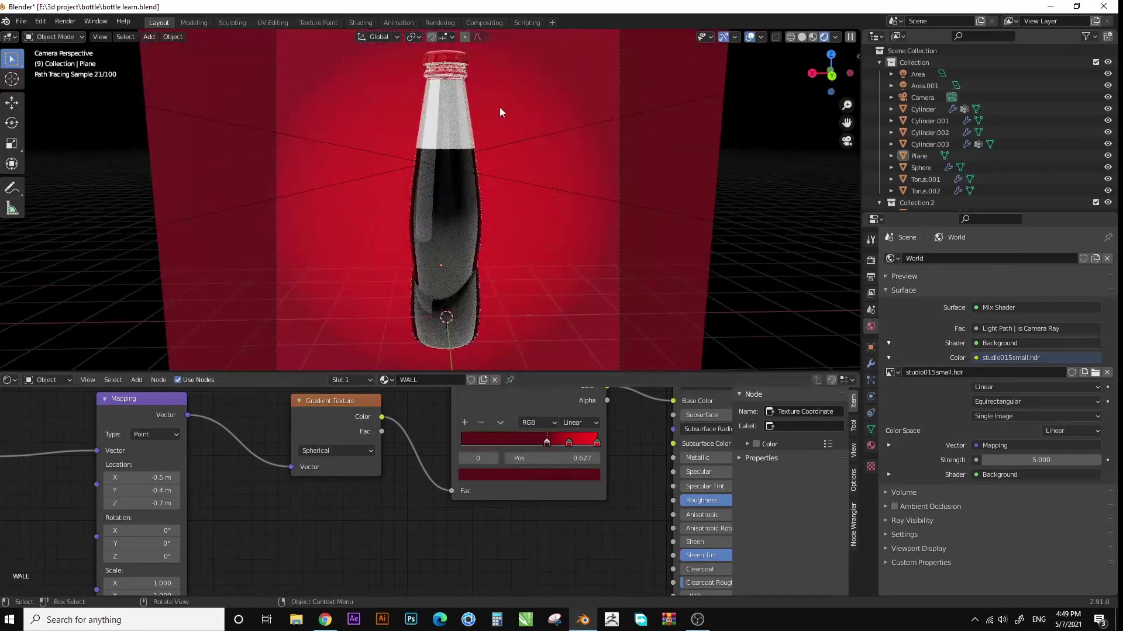
Select the bottle and rename its material GLASS.001.
left_click(459, 235)
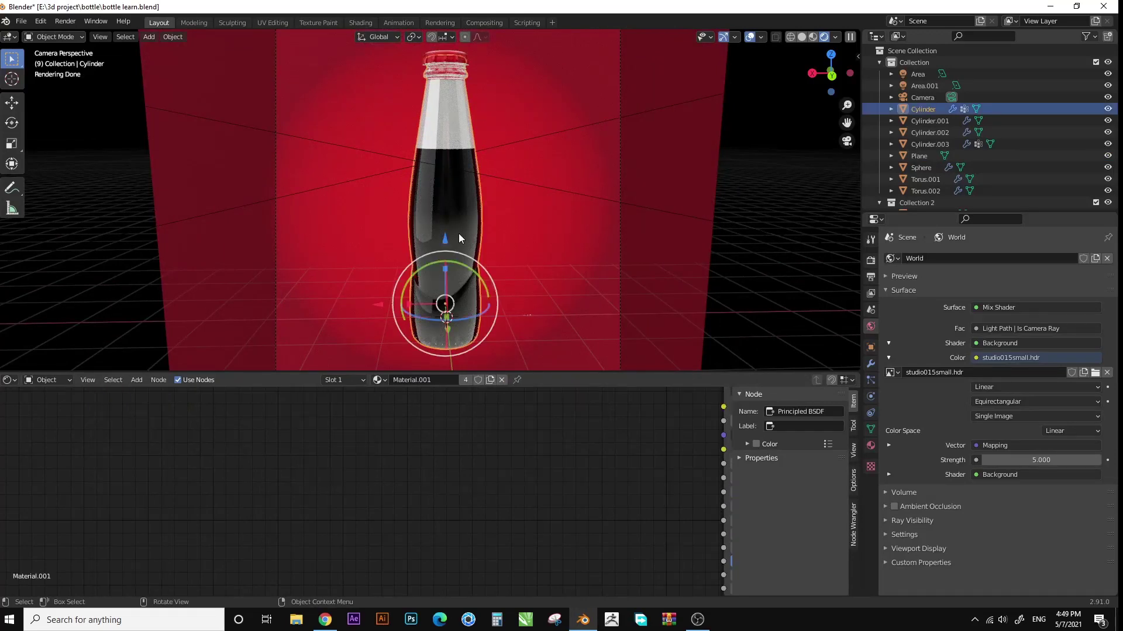
double_click(430, 380)
key("BackSpace")
type("GLA")
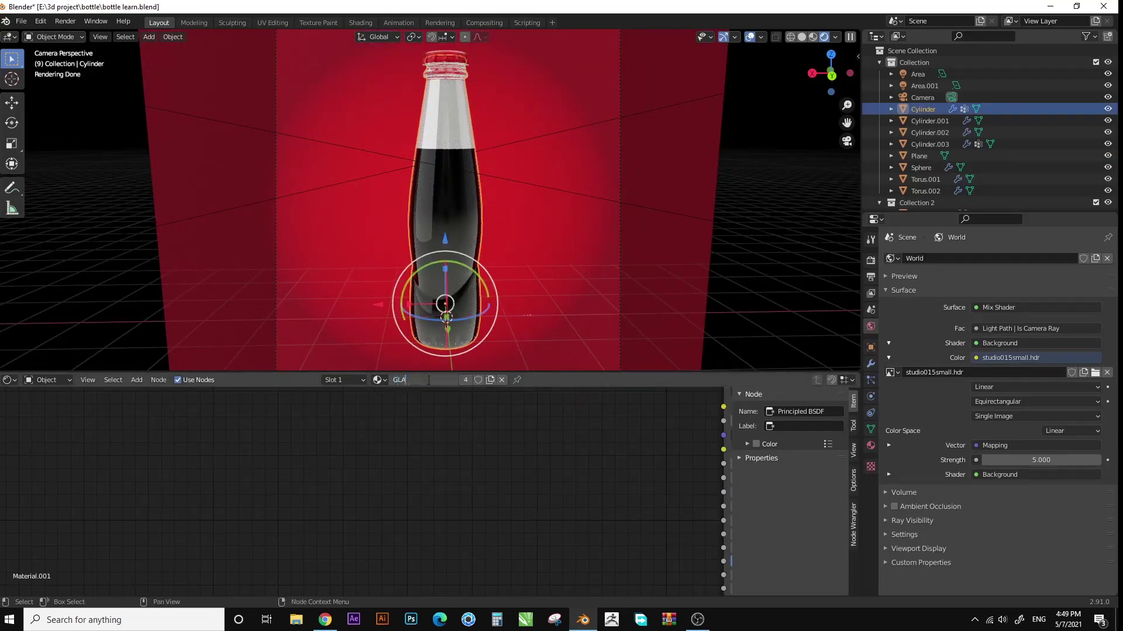
type("SS")
key("Return")
Frame the glass material's shader nodes and check its subsurface colour setting.
key("Home")
left_click(517, 472)
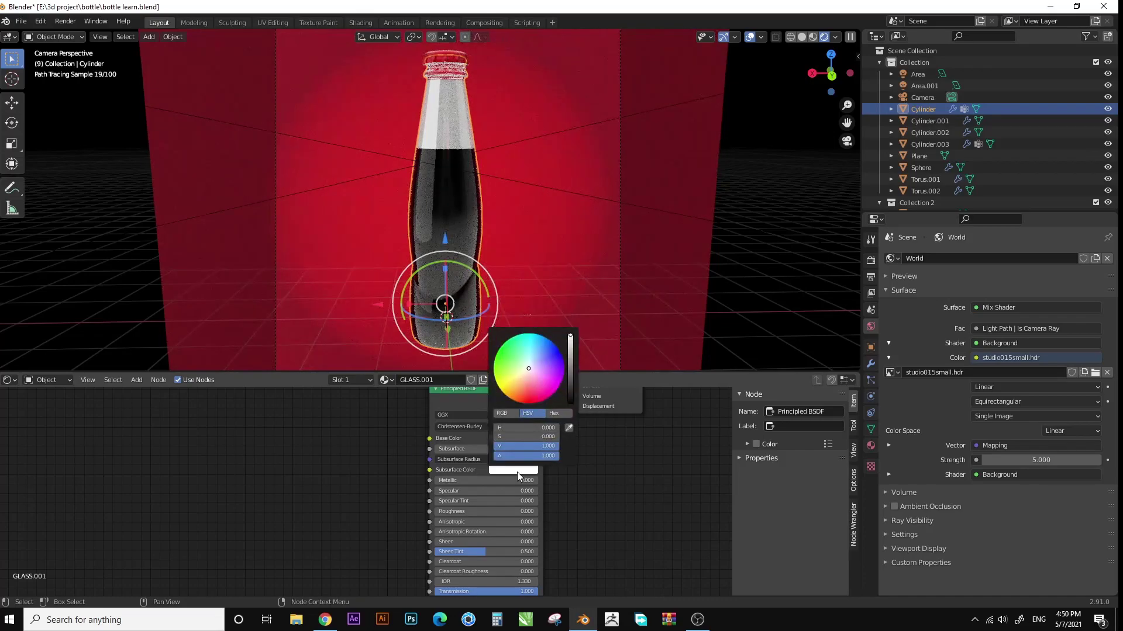
middle_click_drag(376, 541, 432, 483)
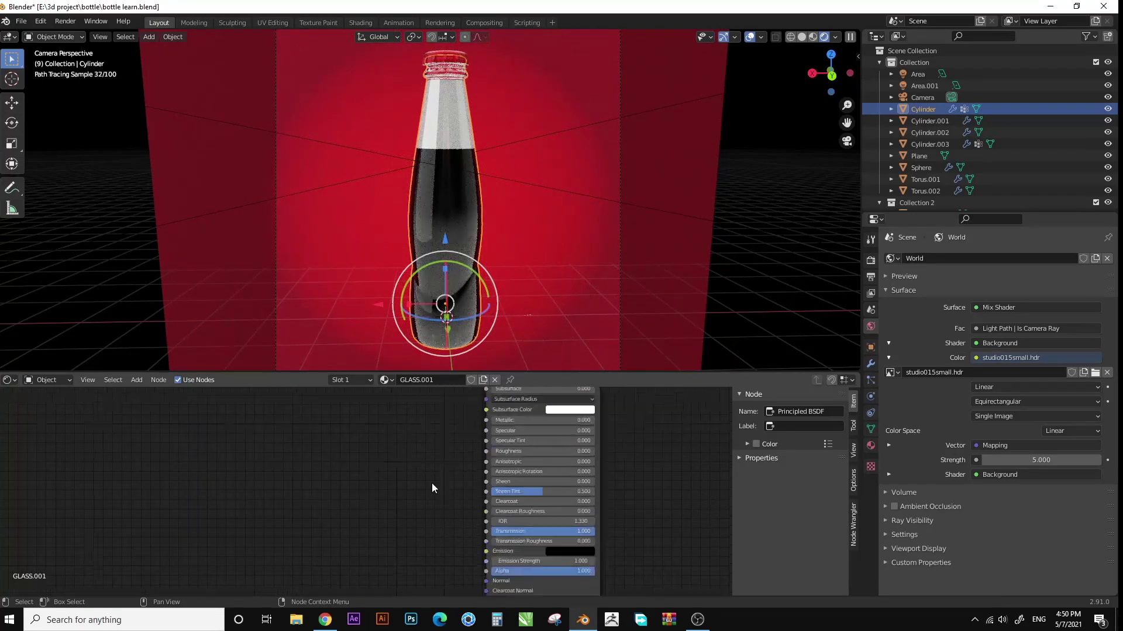
key("Home")
key("shift+a")
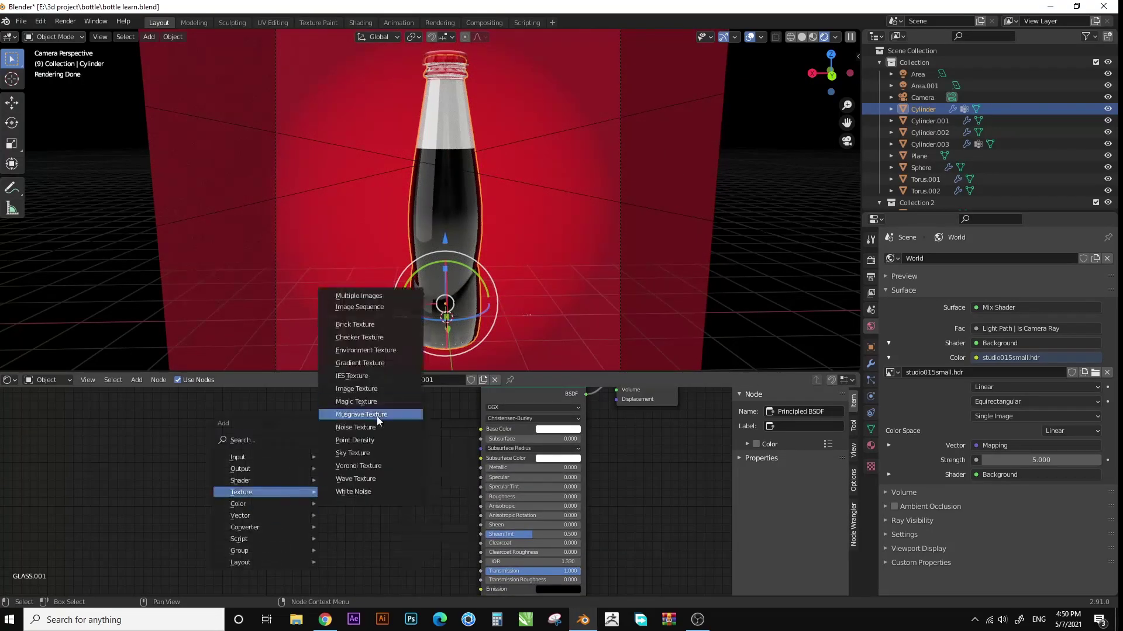
Add a Musgrave texture to the glass bump, with Distance 1 and Strength 0.01.
left_click(377, 416)
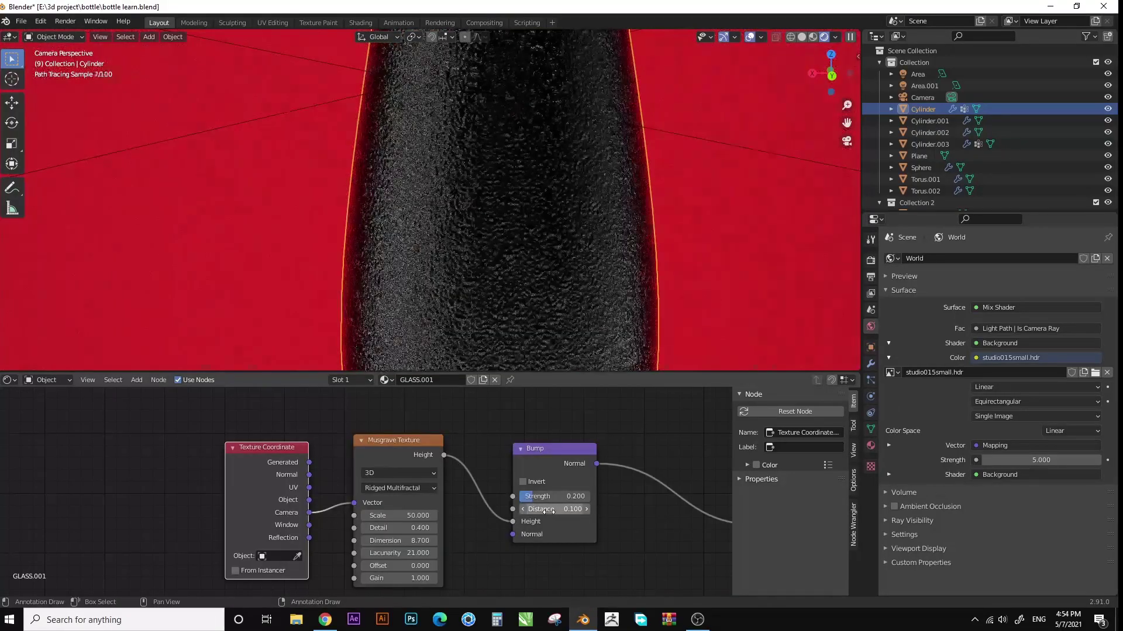
left_click(549, 510)
type("1")
key("Return")
left_click(566, 497)
type("0.01")
key("Return")
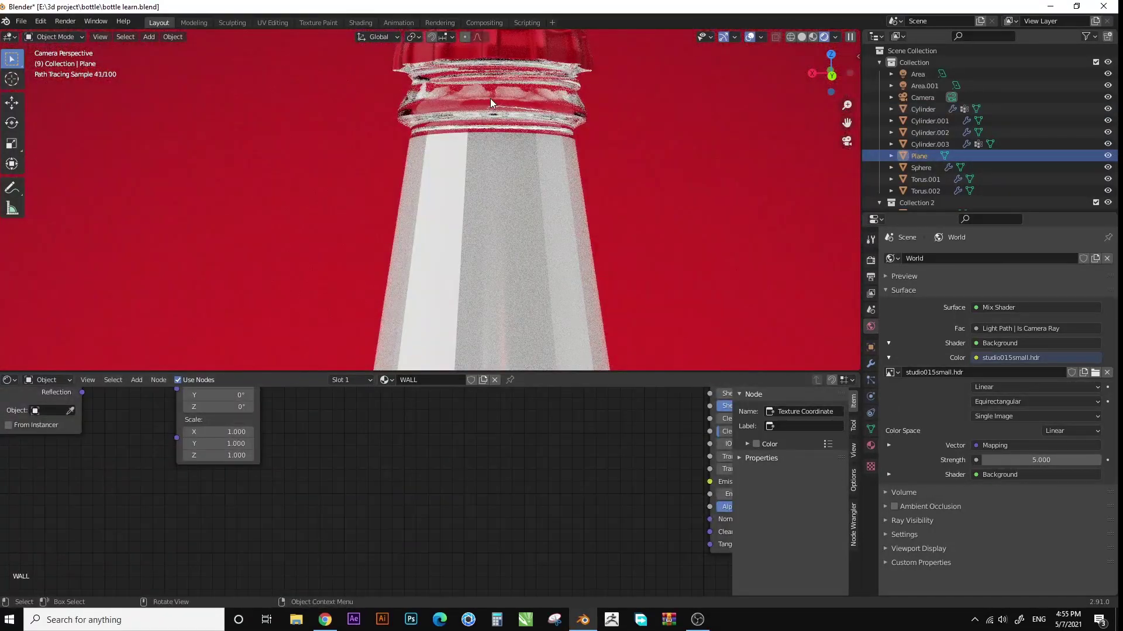
Reselect the bottle and raise the bump strength to 0.050.
left_click(490, 98)
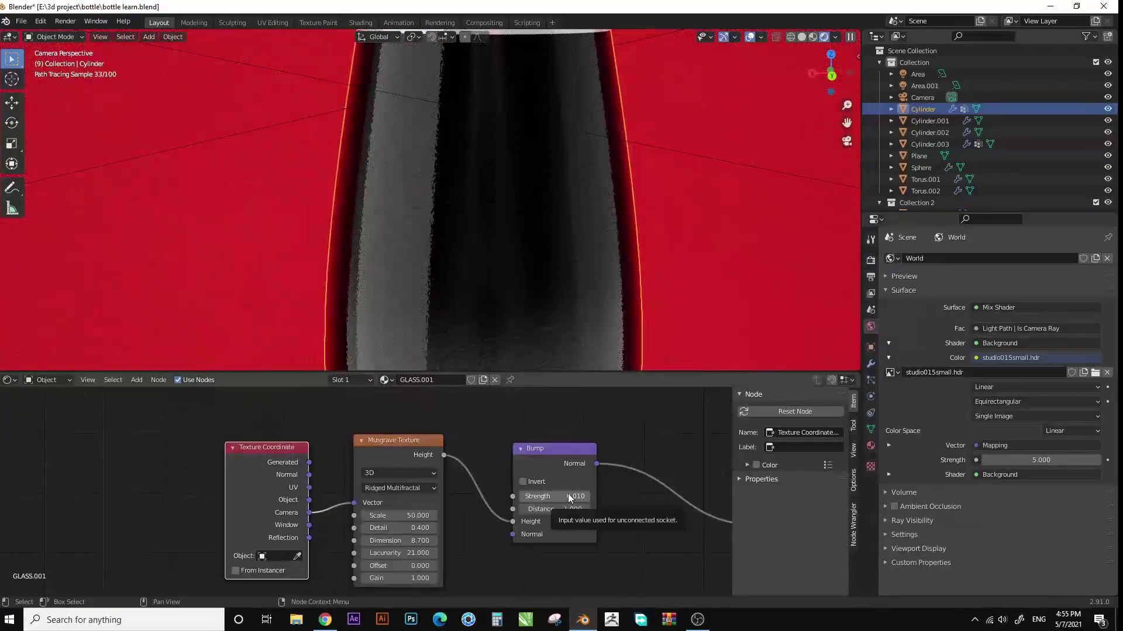
scroll(508, 146, "down", 5)
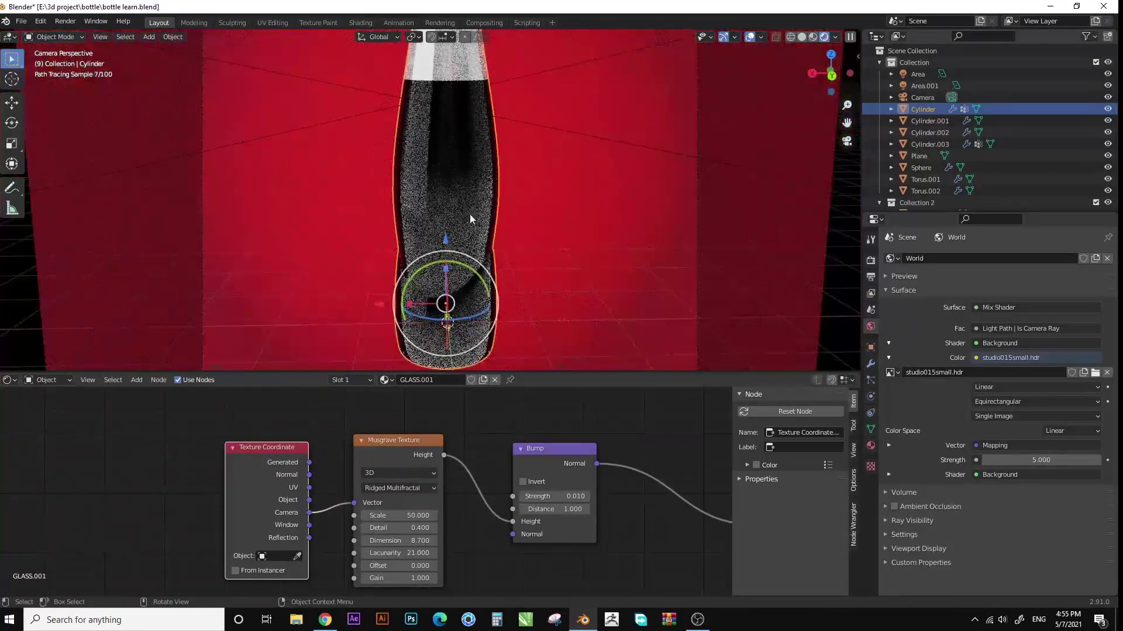
scroll(469, 214, "down", 2)
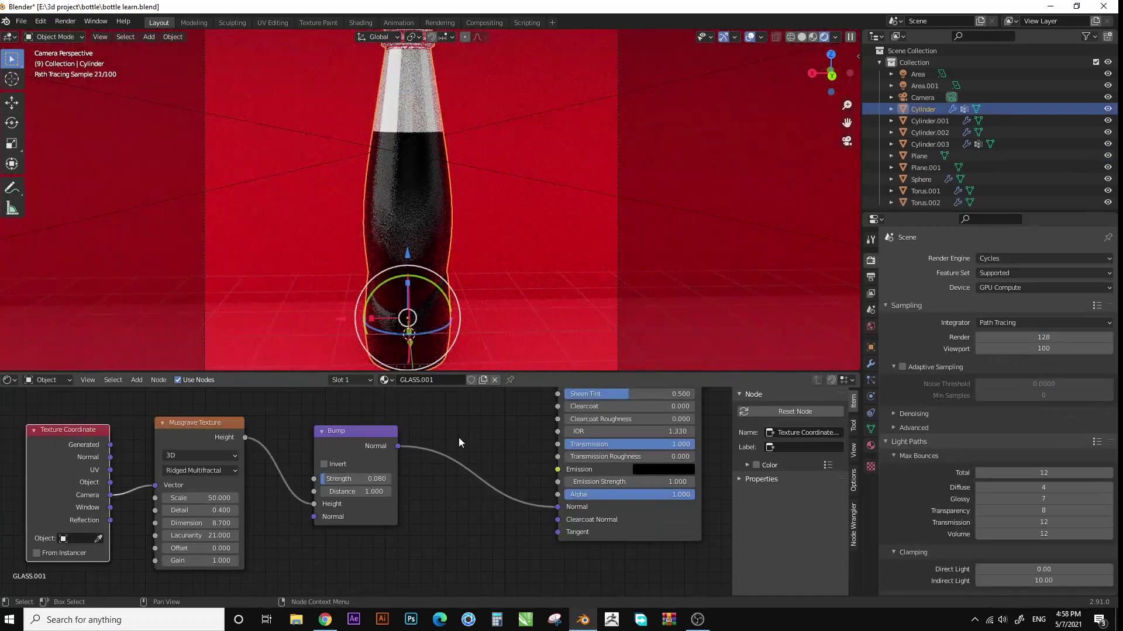
key("BackSpace")
type("5")
key("Return")
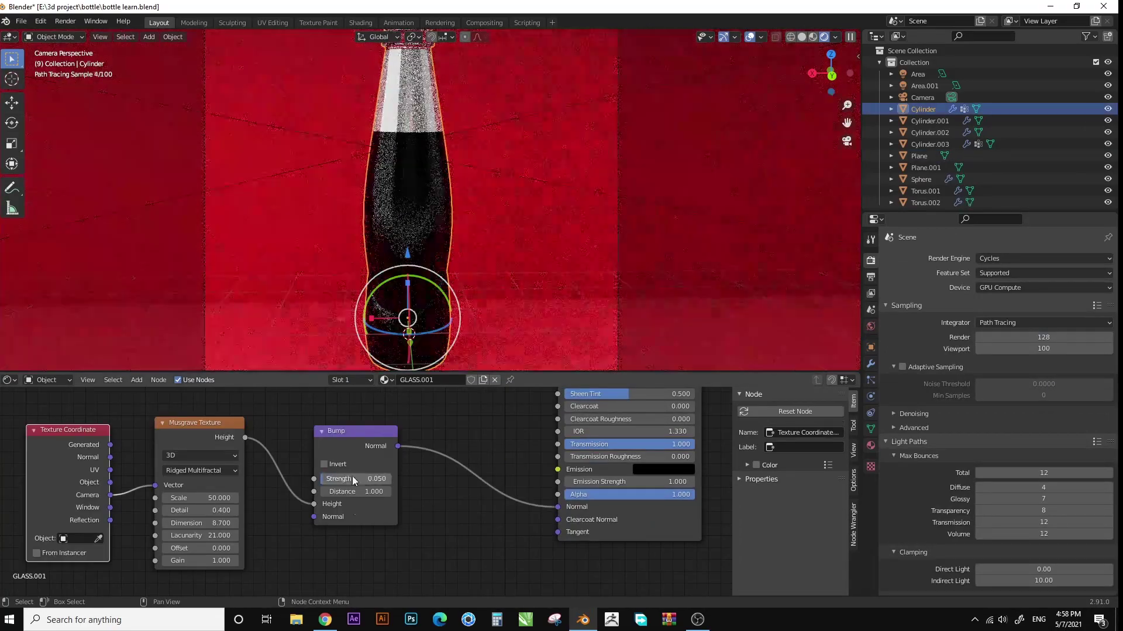
scroll(401, 201, "up", 3)
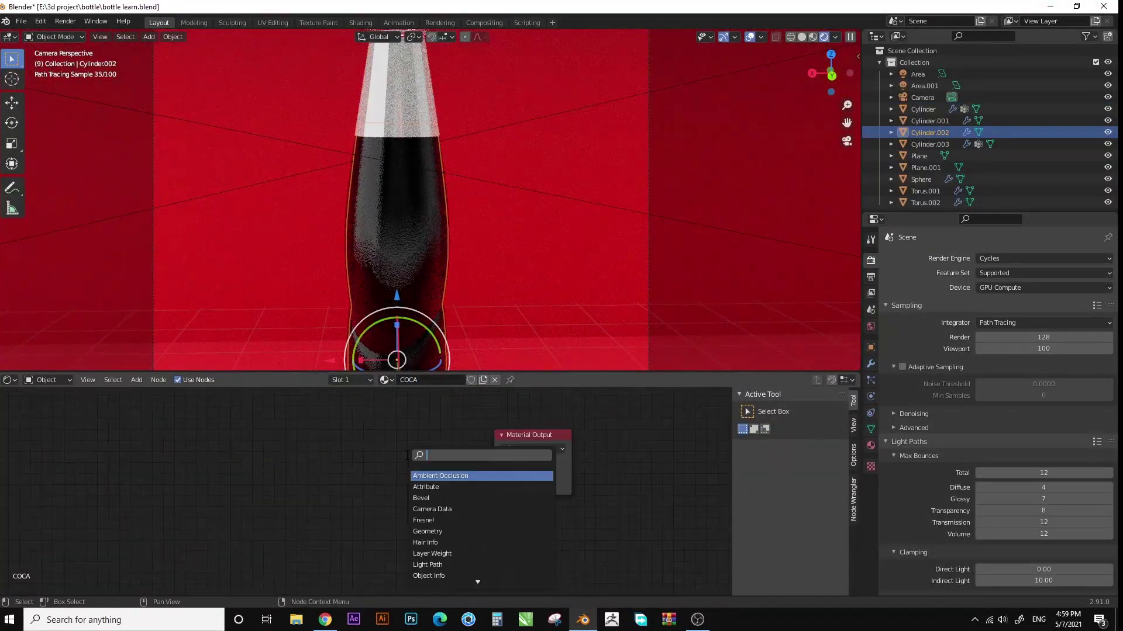
Add a Principled BSDF with Specular and Roughness 0 and Transmission 1.
key("Return")
scroll(400, 525, "up", 3)
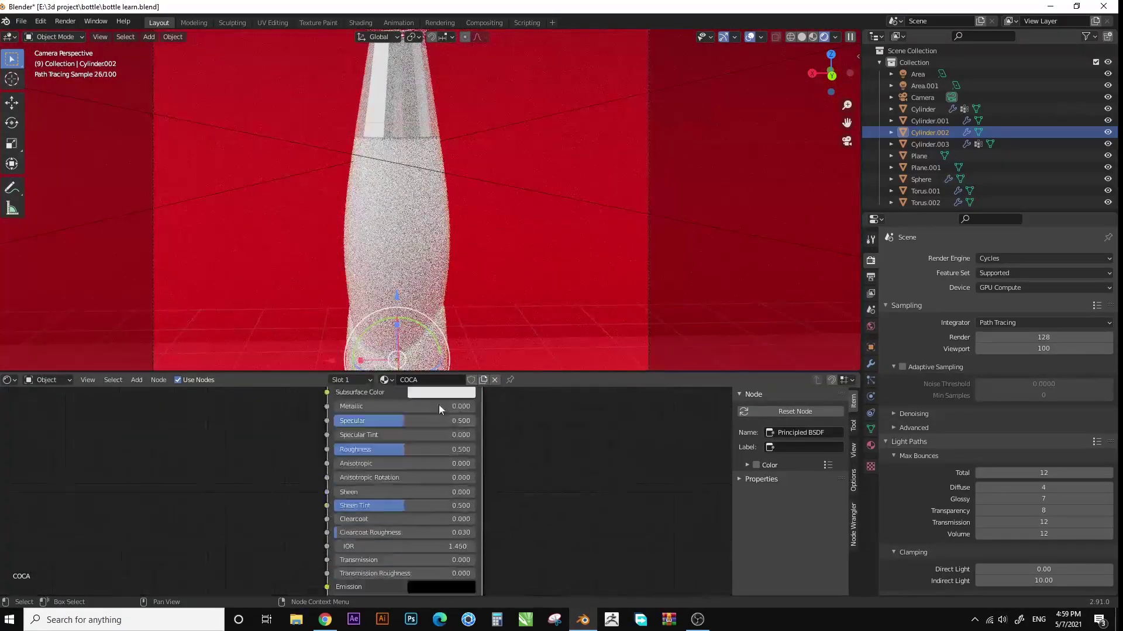
left_click_drag(444, 463, 450, 419)
left_click_drag(351, 560, 475, 560)
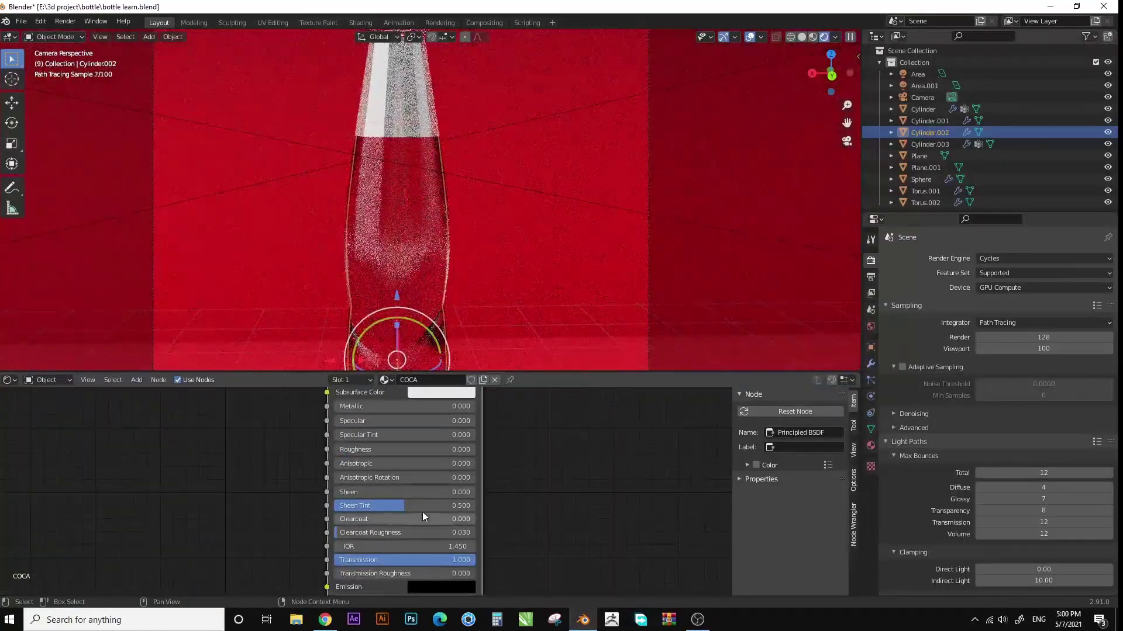
scroll(422, 511, "down", 1)
Link a Volume Absorption node into the Material Output Volume.
middle_click_drag(451, 478, 375, 563)
left_click_drag(339, 413, 437, 478)
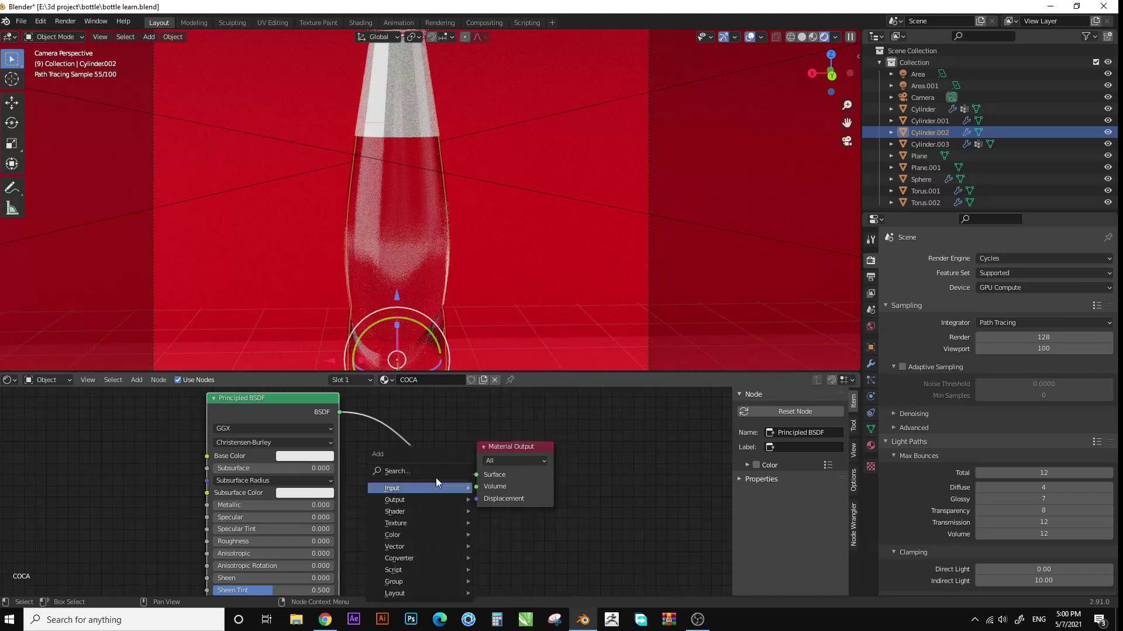
type("vo")
key("Return")
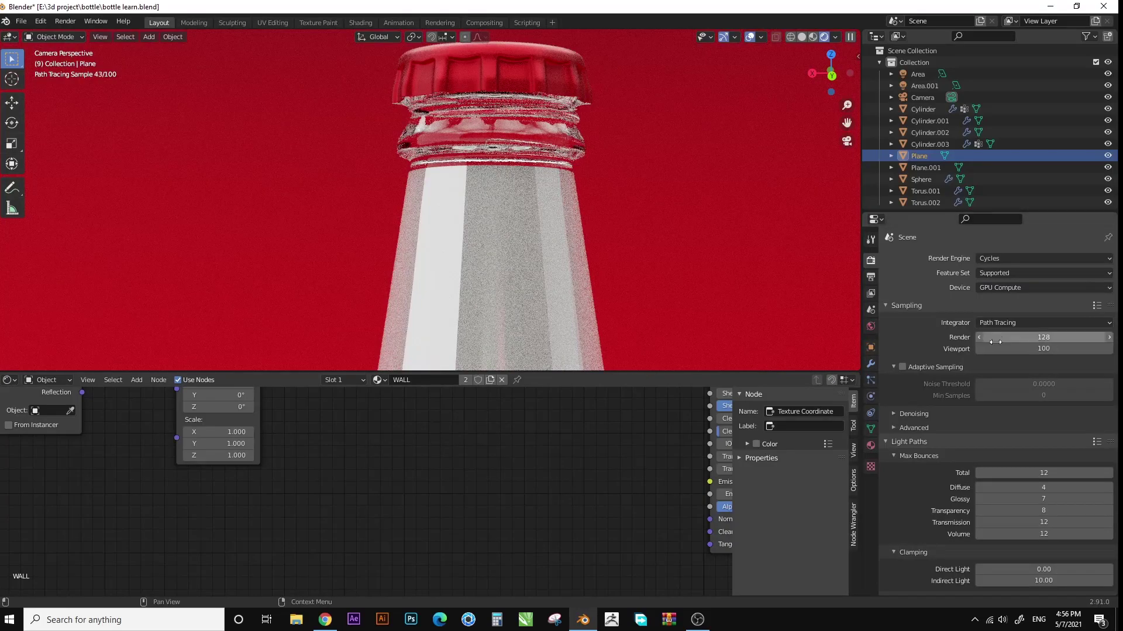
Try a glass bump strength of 0.080, then settle back on 0.050.
scroll(499, 243, "down", 3)
scroll(458, 223, "down", 2)
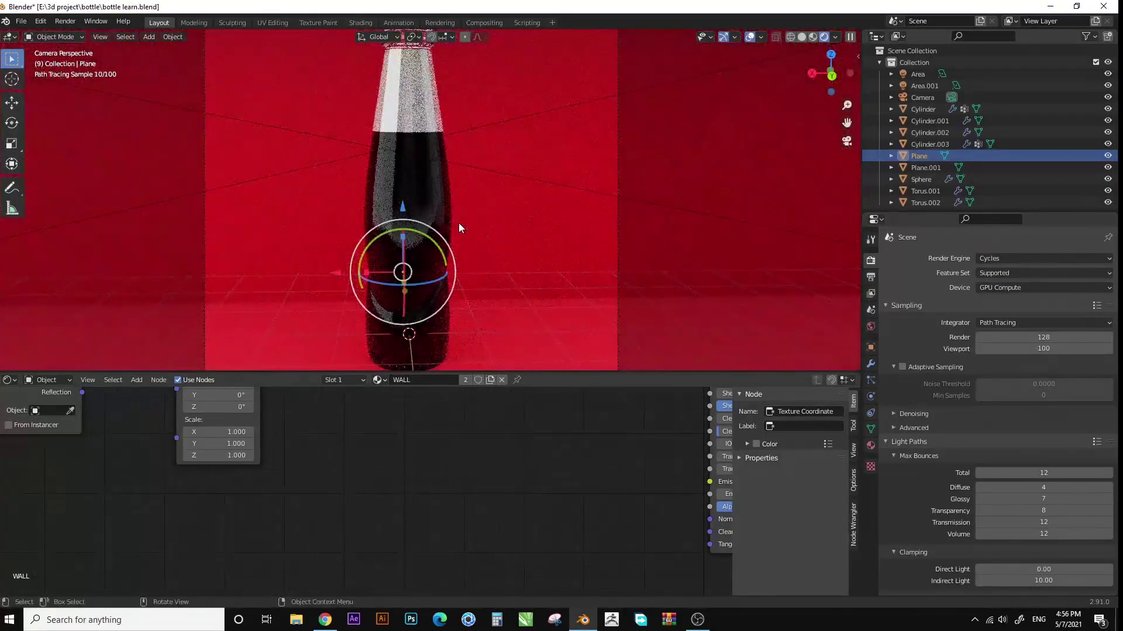
left_click(454, 226)
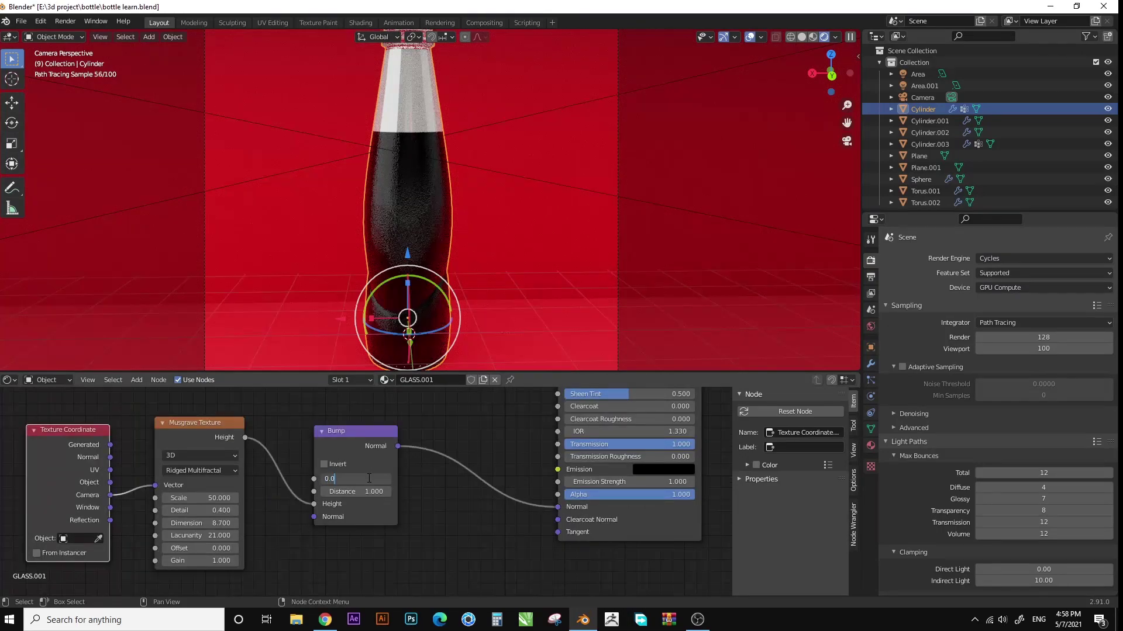
type("8")
key("Return")
key("Return")
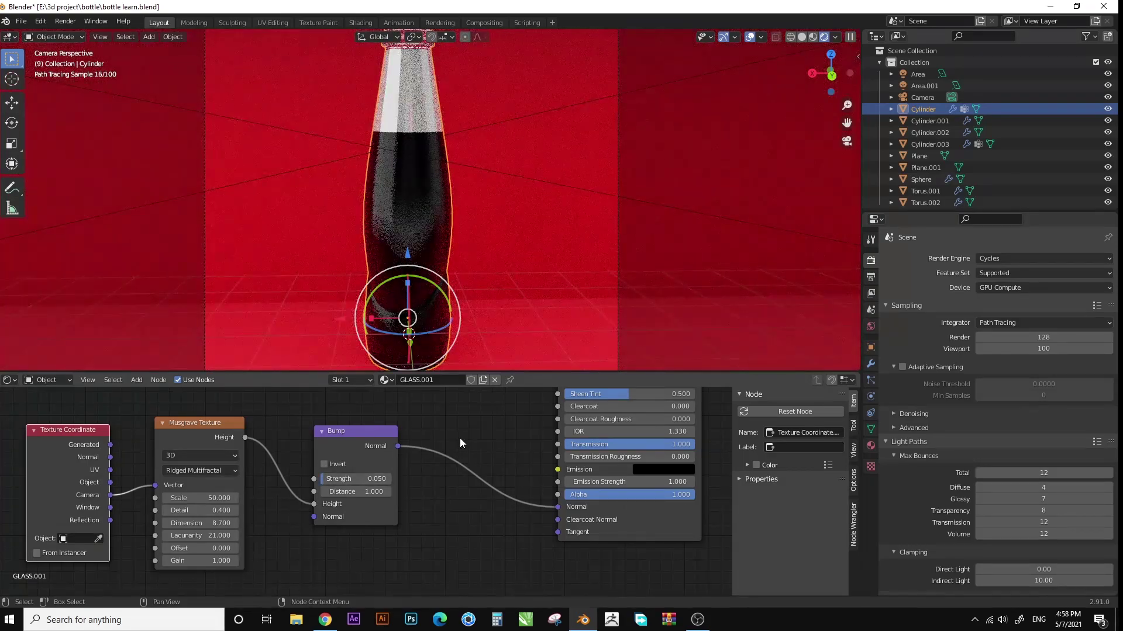
Preview the Musgrave texture on the bottle, restore the glass look, and select the liquid object.
scroll(453, 173, "up", 3)
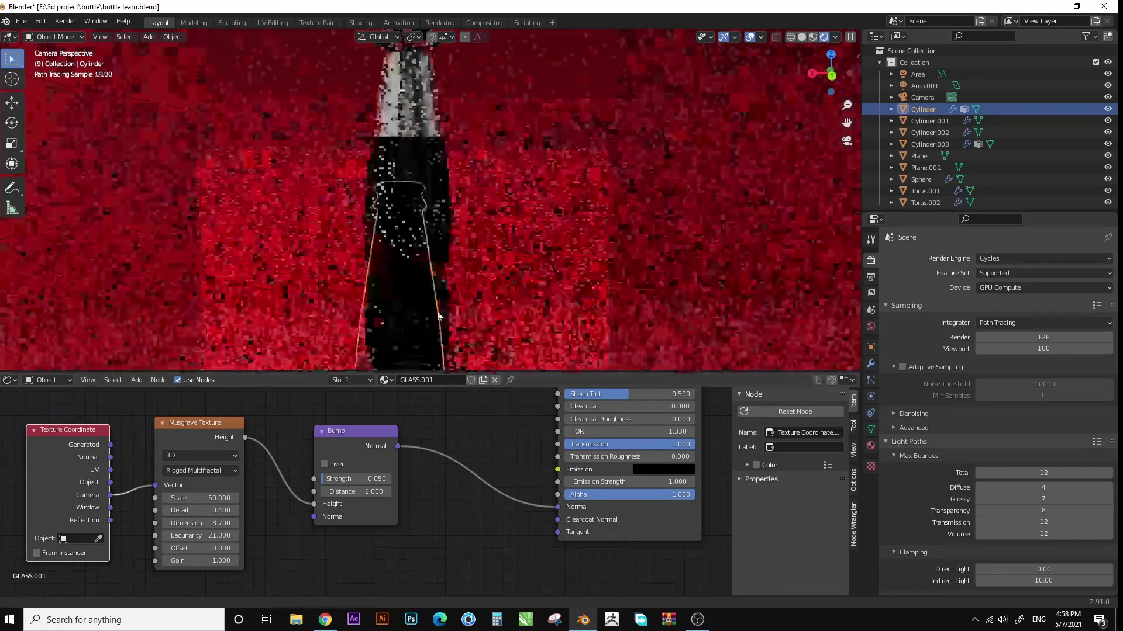
scroll(454, 173, "up", 3)
scroll(454, 173, "up", 3)
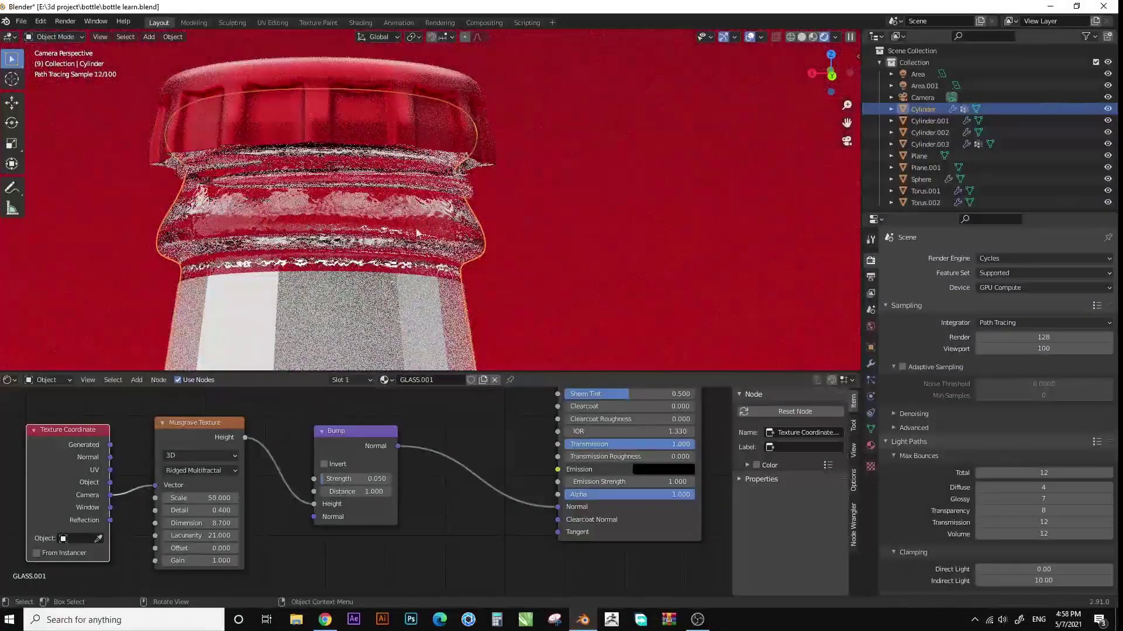
scroll(393, 205, "down", 9)
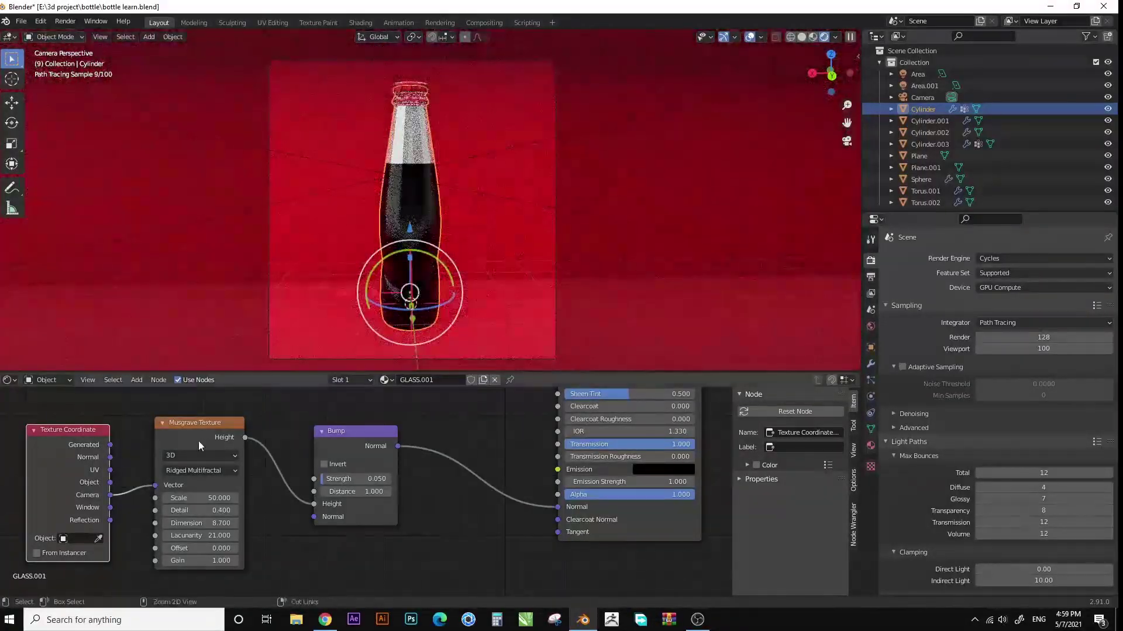
left_click(199, 441, "ctrl+shift")
scroll(416, 151, "up", 8)
scroll(404, 222, "up", 2)
key("ctrl+z")
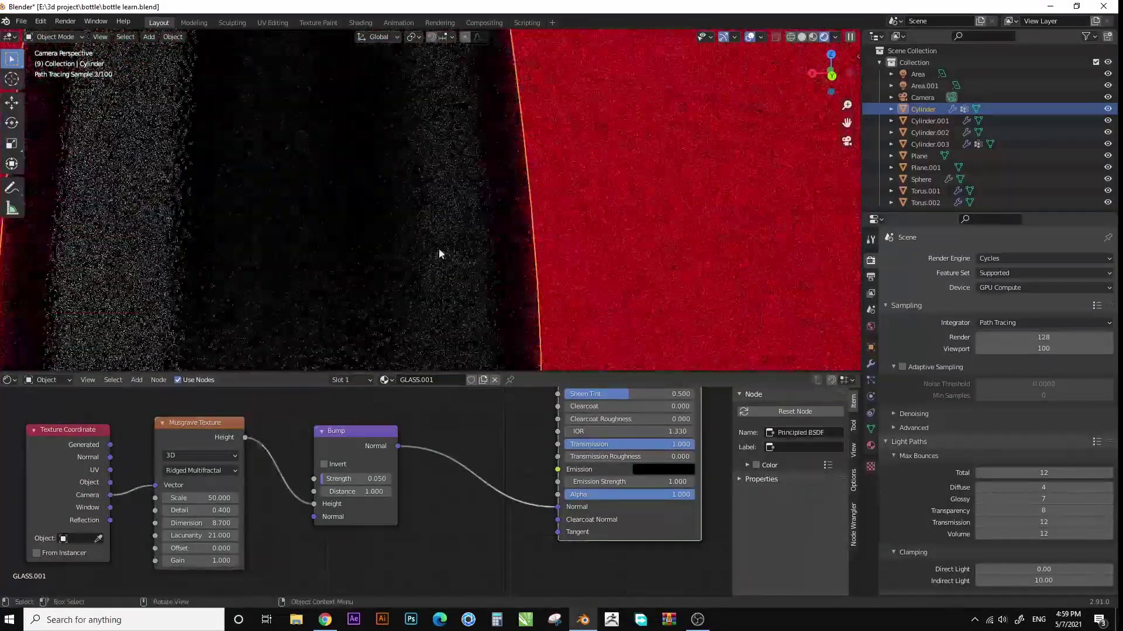
scroll(438, 247, "down", 8)
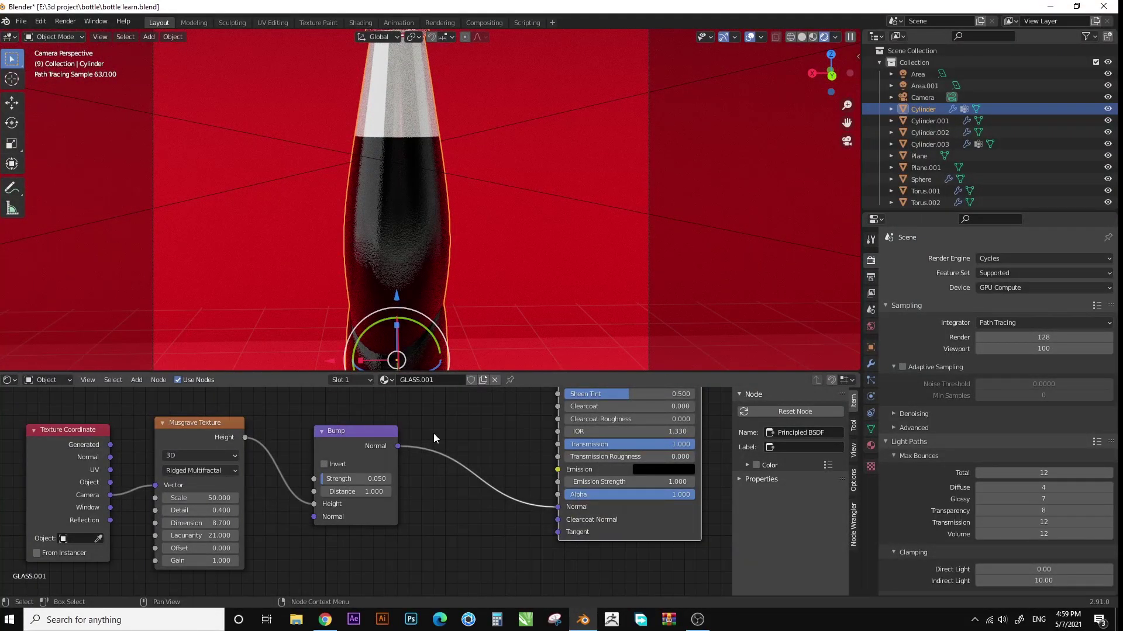
left_click(415, 351)
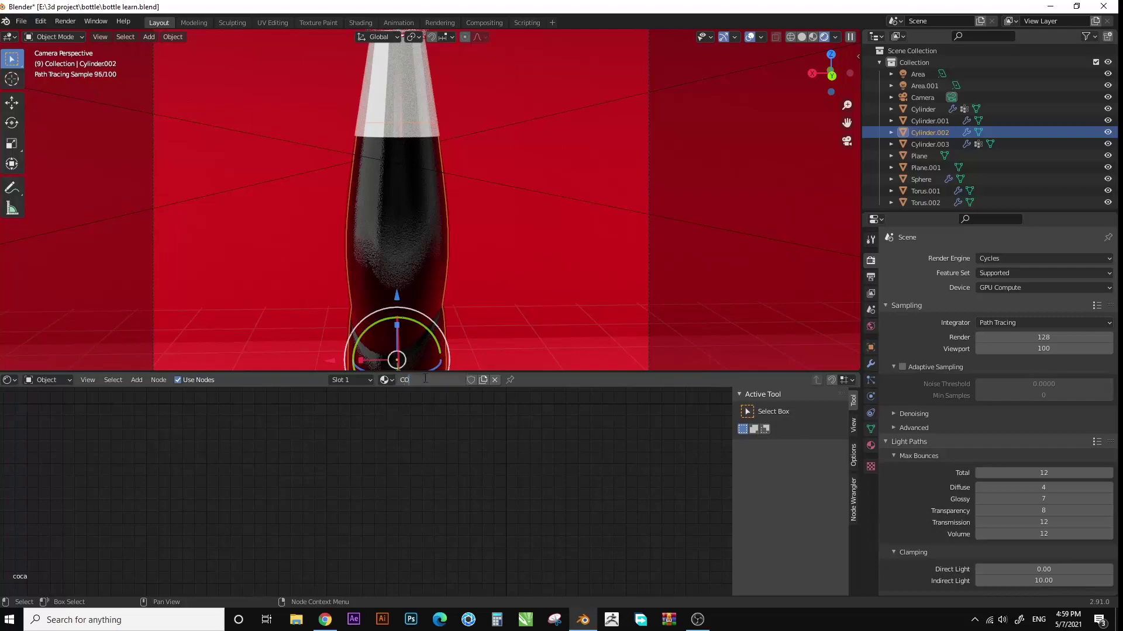
Name the material COCA and connect a new Principled BSDF to its Surface.
type("CA")
key("Return")
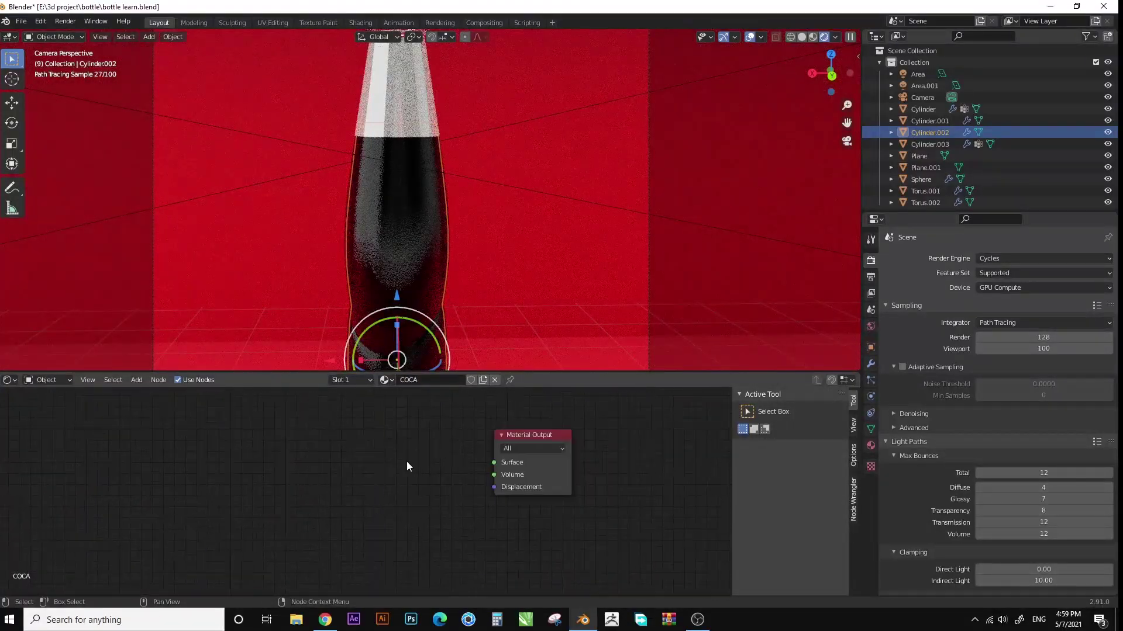
type("PR")
key("Return")
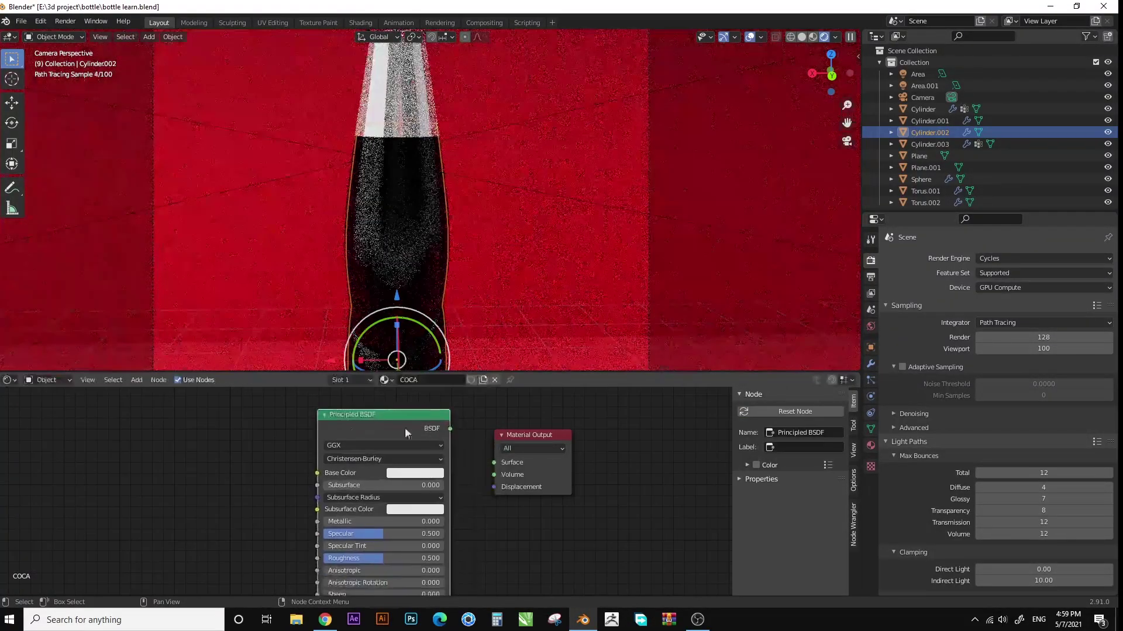
left_click(405, 426)
left_click_drag(457, 423, 505, 460)
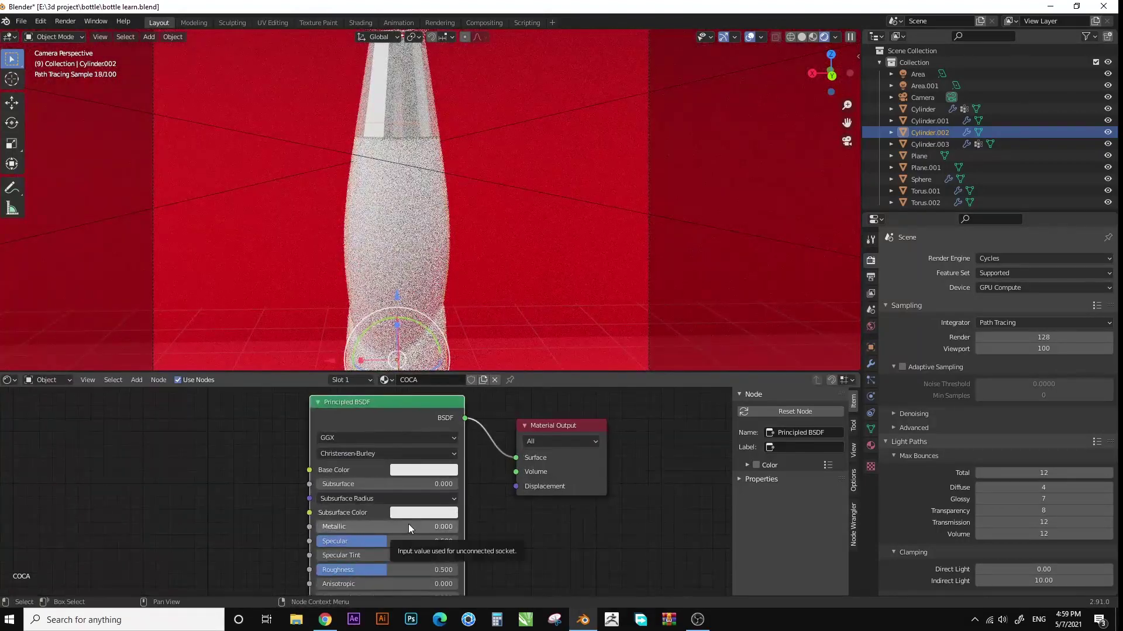
Set Specular Tint and Roughness to 0 and Transmission to 1.
type("0")
key("Tab")
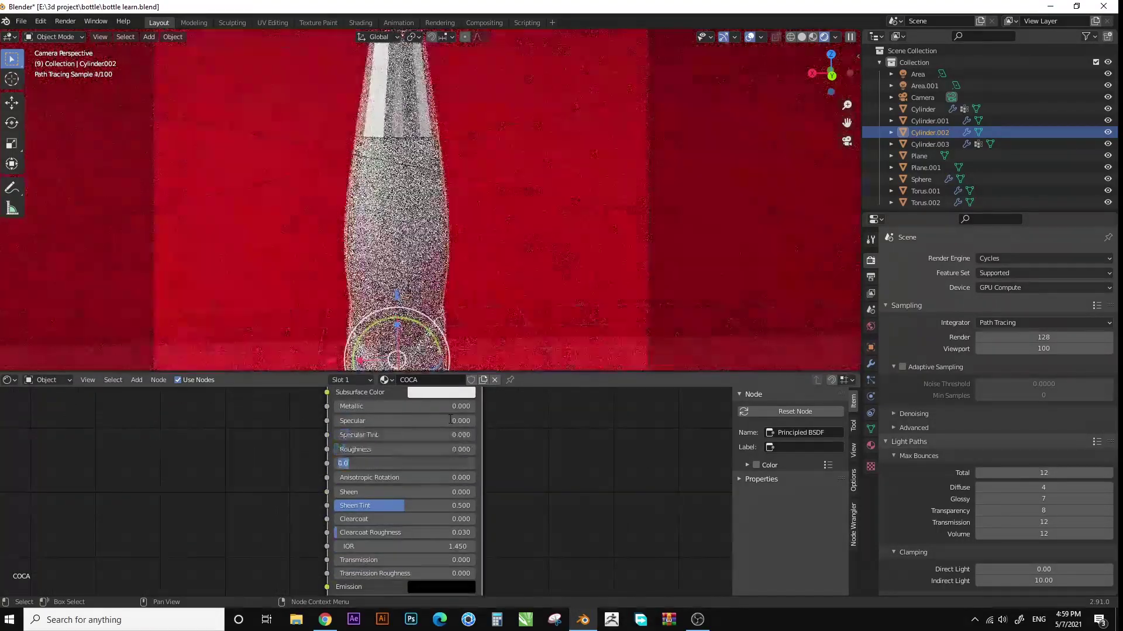
type("0")
key("Return")
double_click(440, 560)
type("1")
key("Return")
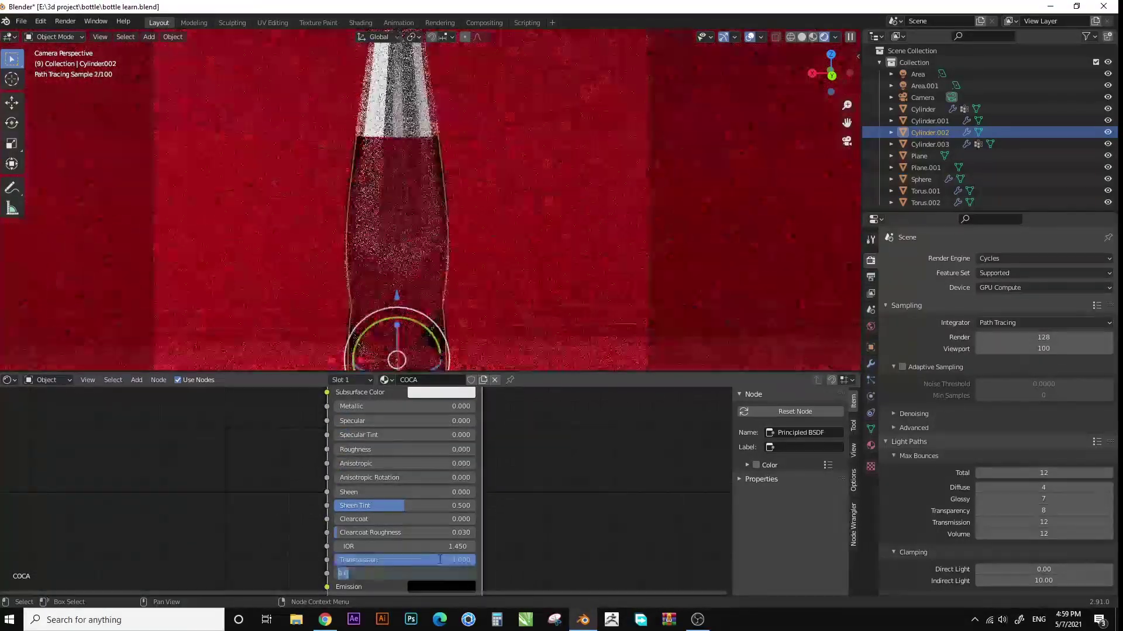
Bring the shader and output nodes into view and start a node search.
scroll(422, 510, "down", 1)
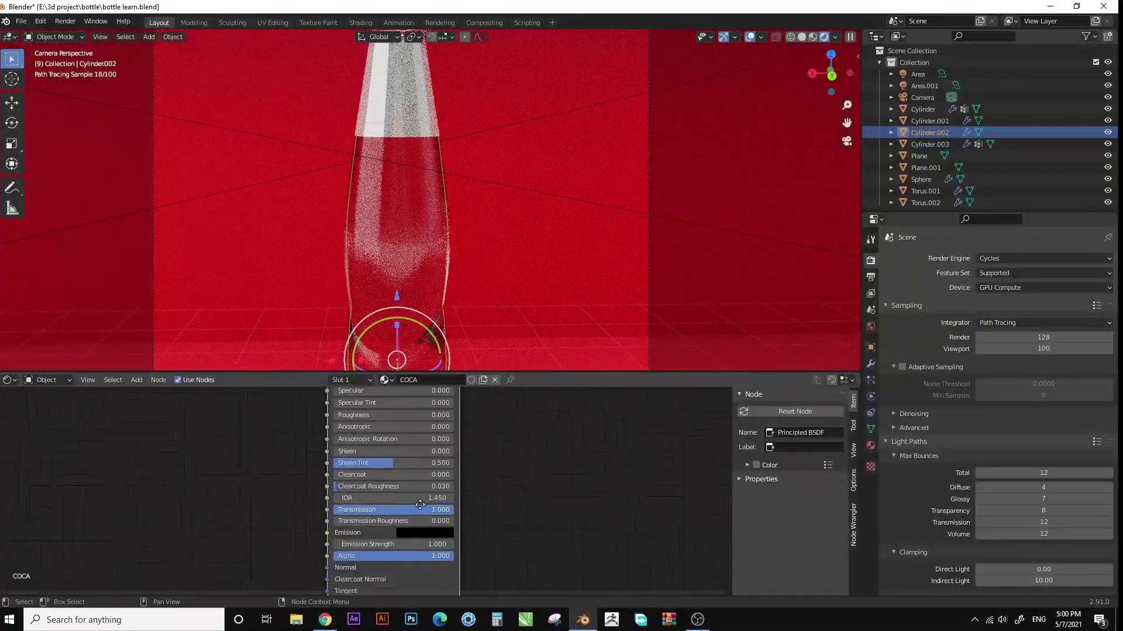
middle_click_drag(422, 510, 447, 573)
middle_click_drag(468, 482, 380, 458)
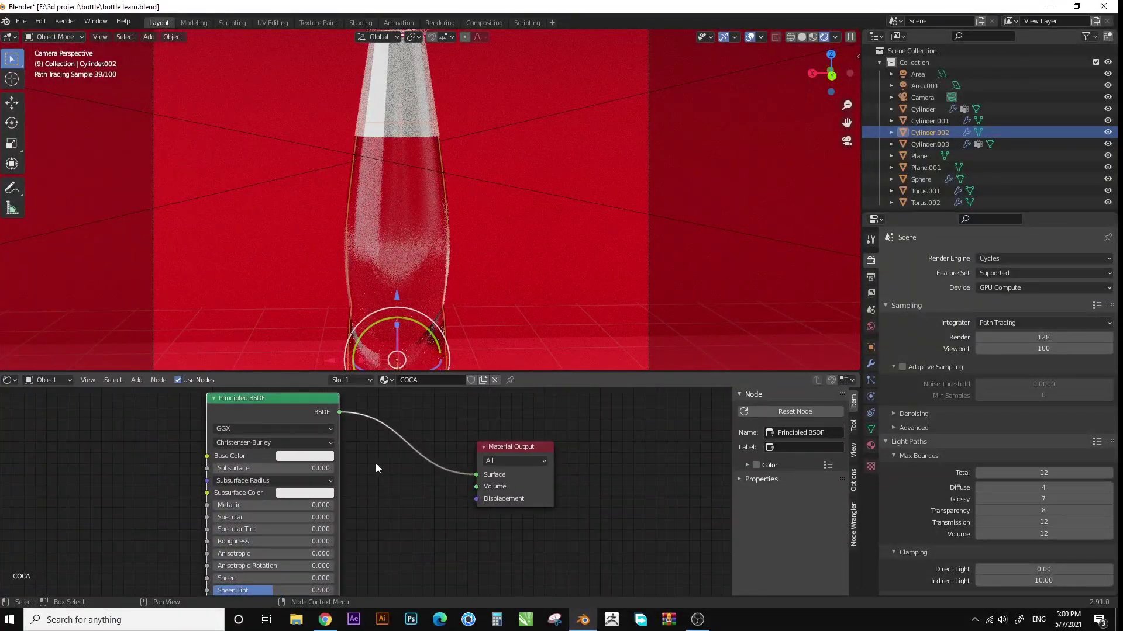
key("shift+a")
left_click(439, 466)
Connect a Volume Absorption node to the material Volume with density 100.
type("vo")
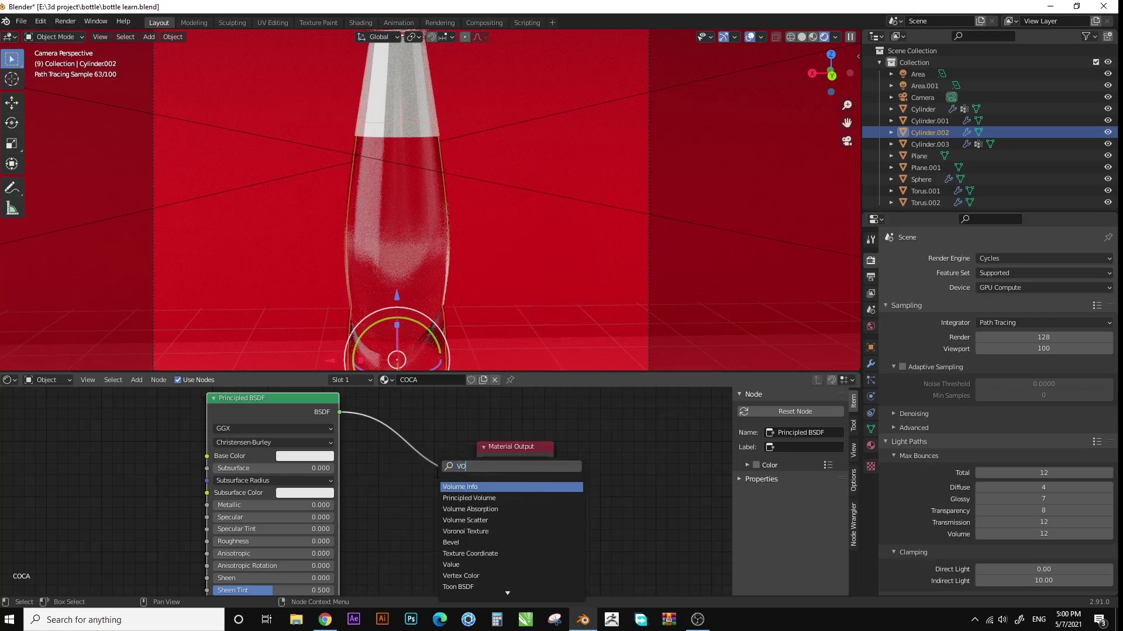
left_click(445, 509)
left_click_drag(471, 529, 477, 486)
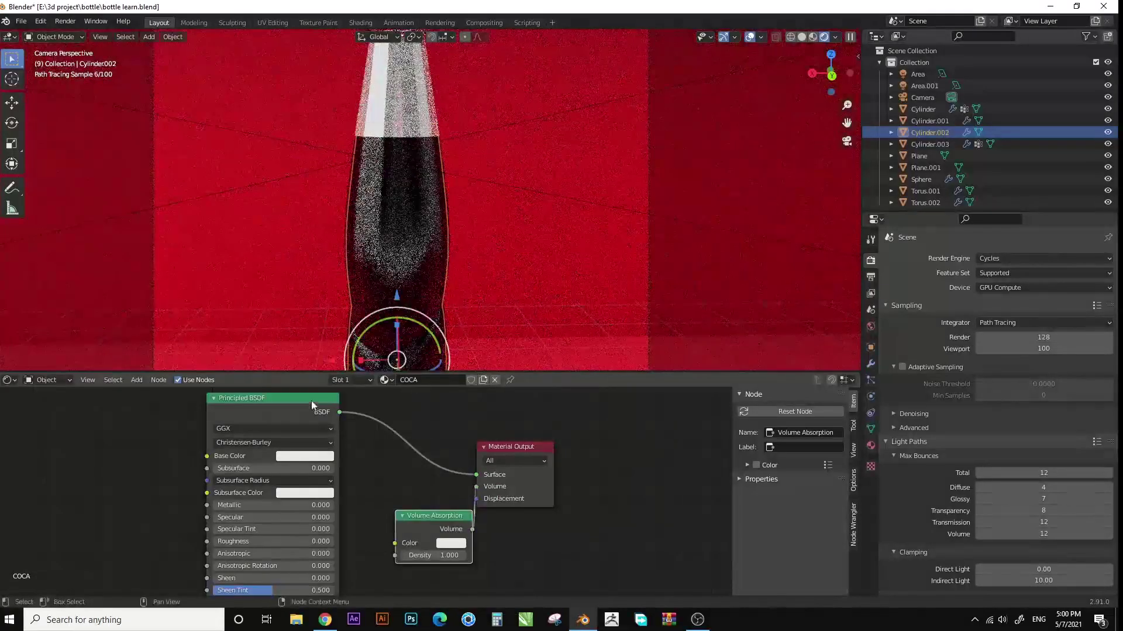
mouse_move(311, 593)
left_mouse_down()
mouse_move(298, 522)
mouse_move(321, 384)
left_mouse_up()
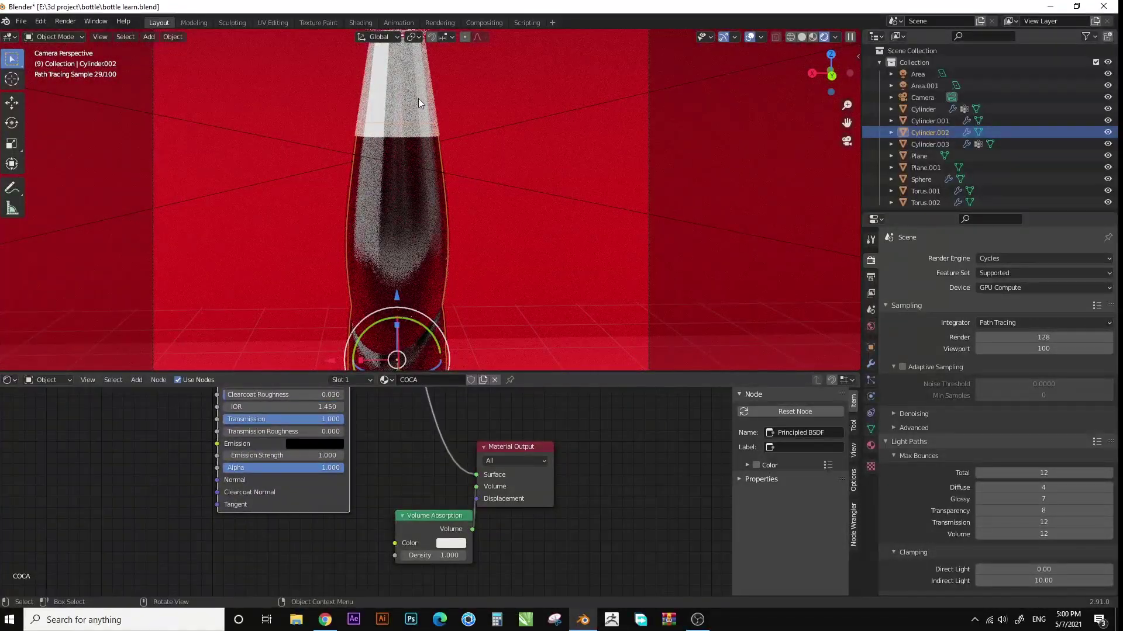
middle_click_drag(410, 441, 608, 454)
left_click(611, 452)
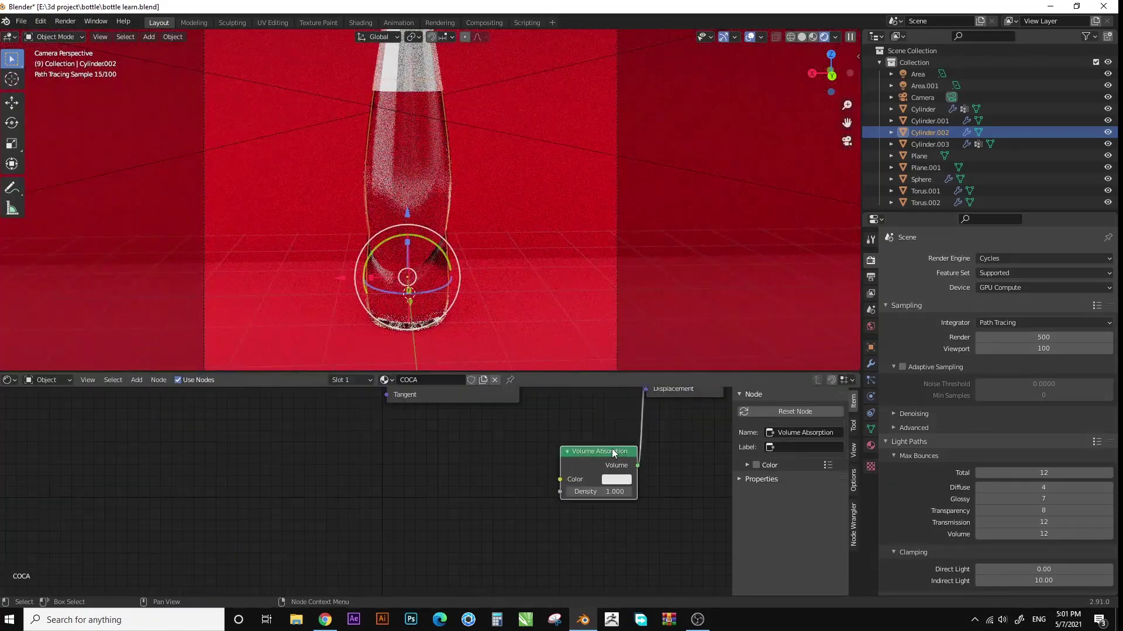
key("Return")
Lower the red wall plane along Z to about -0.039 m and recheck the camera view.
left_click(526, 316)
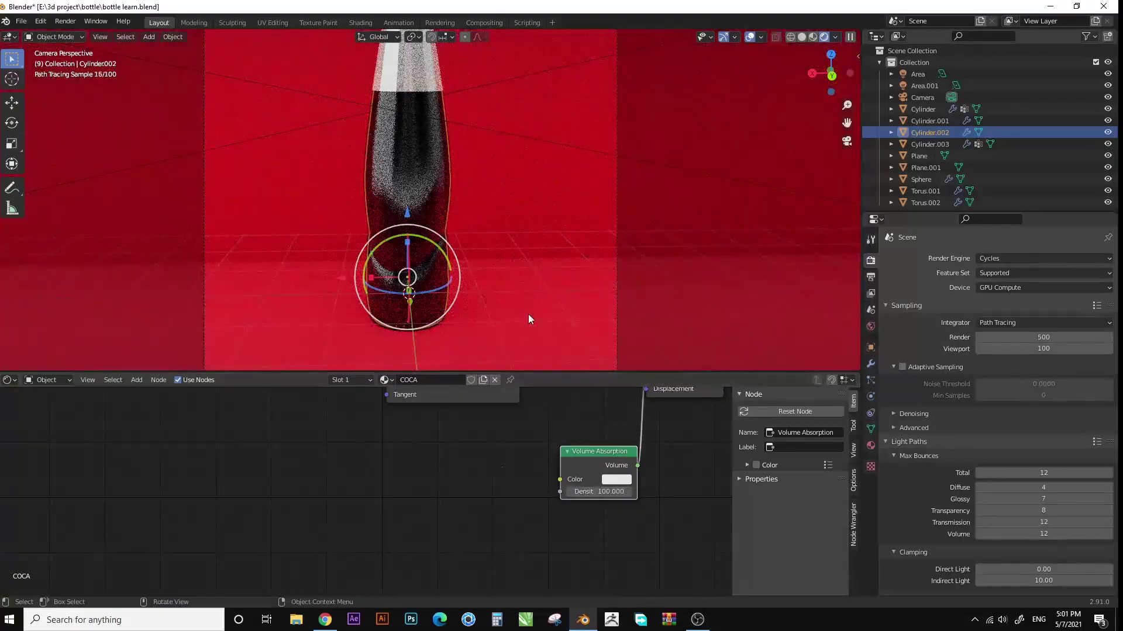
left_click_drag(408, 265, 408, 271)
key("z")
left_click(506, 234)
mouse_move(506, 233)
middle_mouse_down()
mouse_move(333, 149)
mouse_move(292, 176)
middle_mouse_up()
left_click_drag(269, 211, 280, 183)
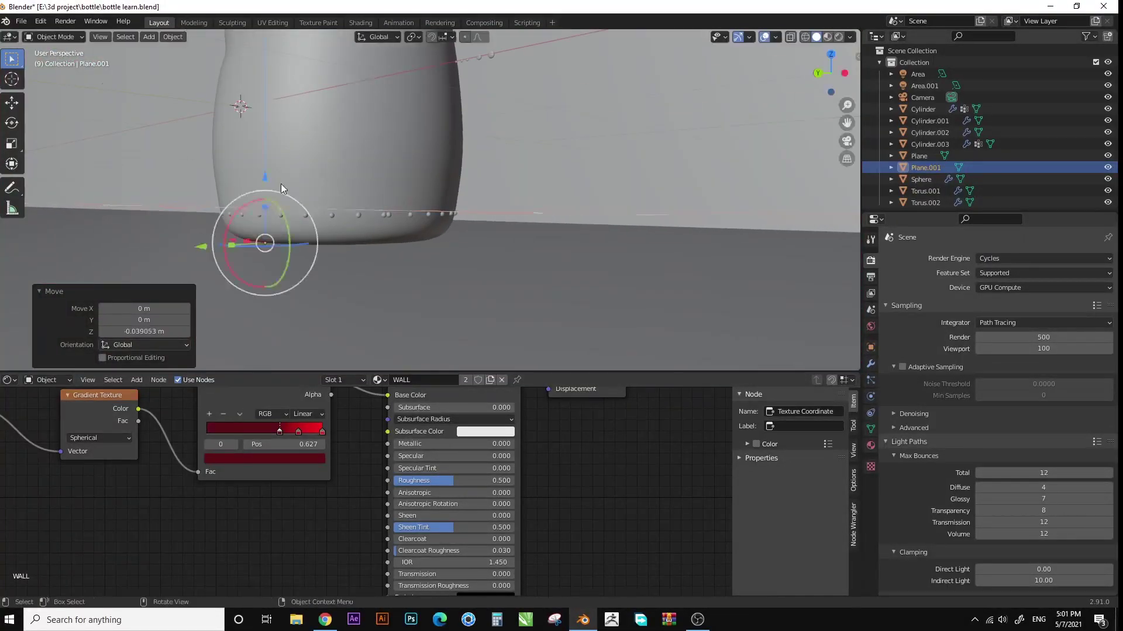
key("KP_0")
left_click(838, 37)
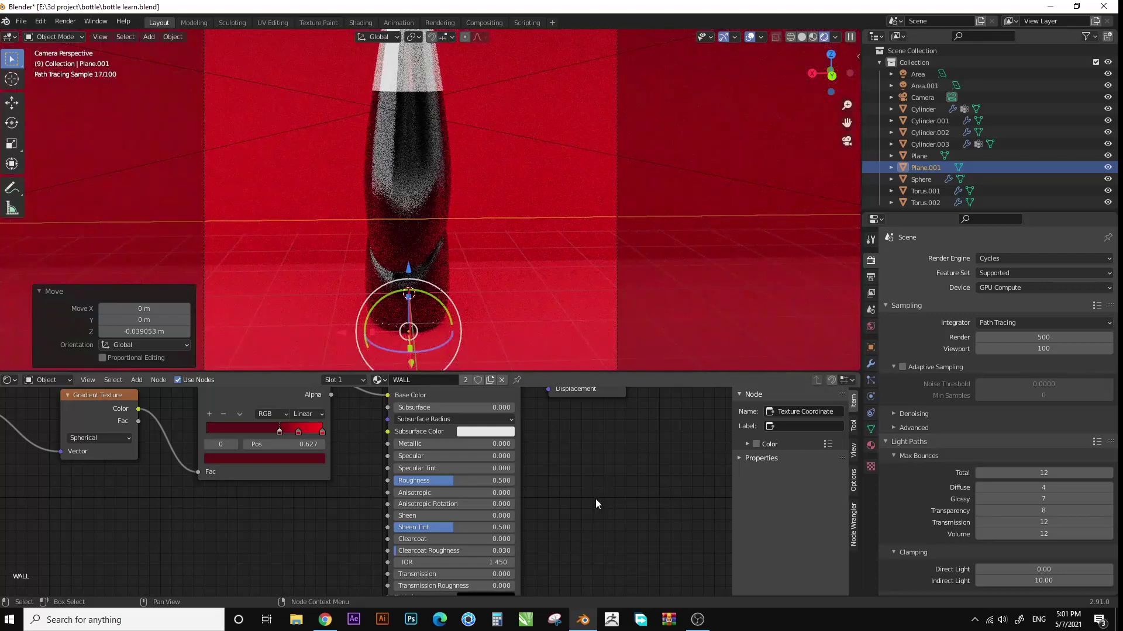
key("ctrl+z")
Add a ColorRamp node to the liquid and feed it into the Volume Absorption Color.
left_click(436, 291)
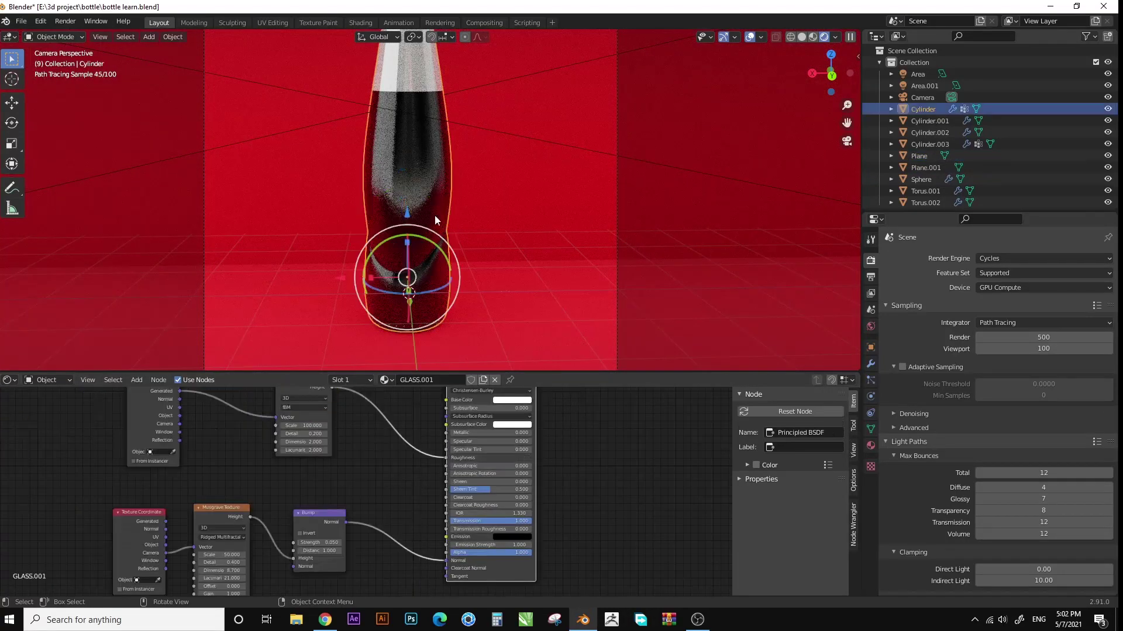
scroll(484, 504, "up", 2)
key("shift+a")
left_click(420, 472)
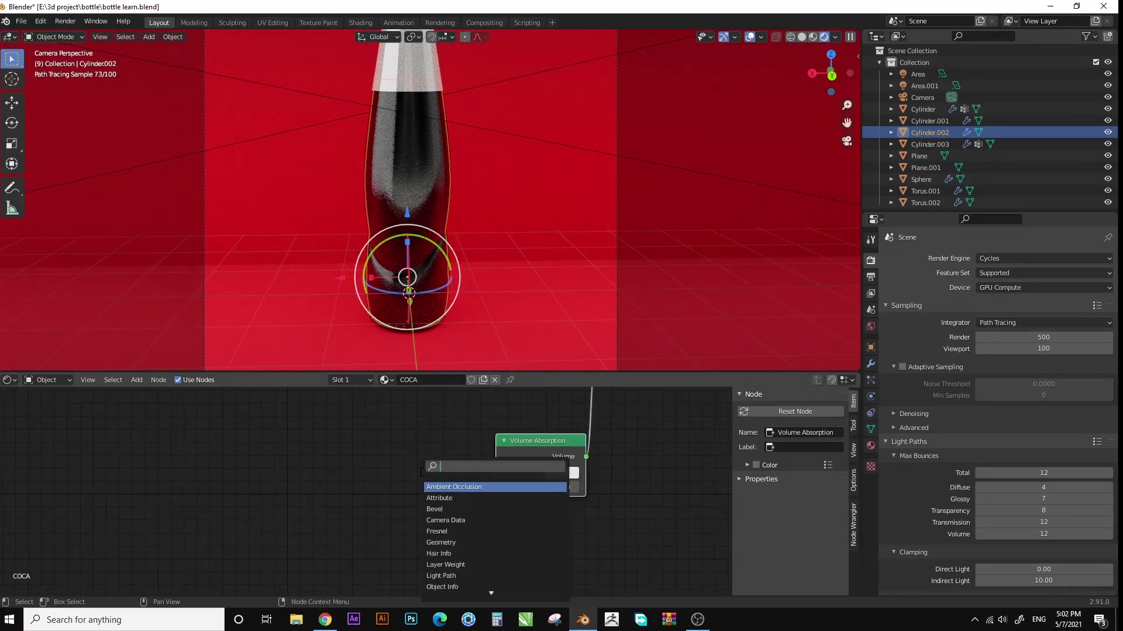
left_click(442, 499)
left_click(314, 471)
left_click_drag(446, 469, 503, 458)
middle_click_drag(315, 468, 508, 468)
Drive the ColorRamp with a Ridged Multifractal Musgrave Texture using Generated texture coordinates.
key("shift+a")
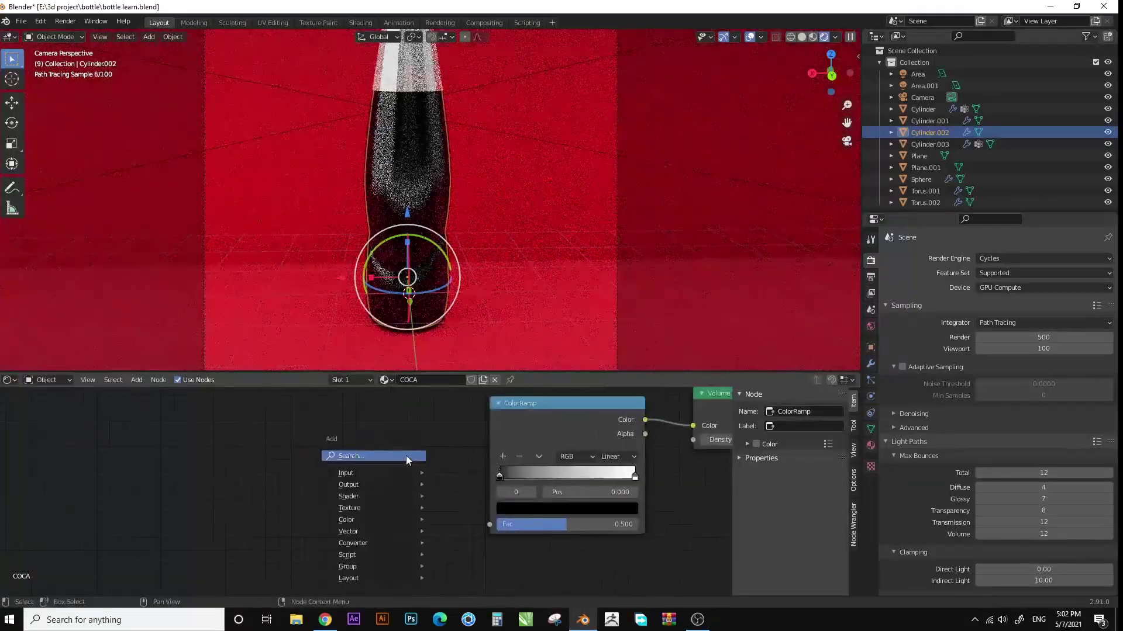
left_click(405, 454)
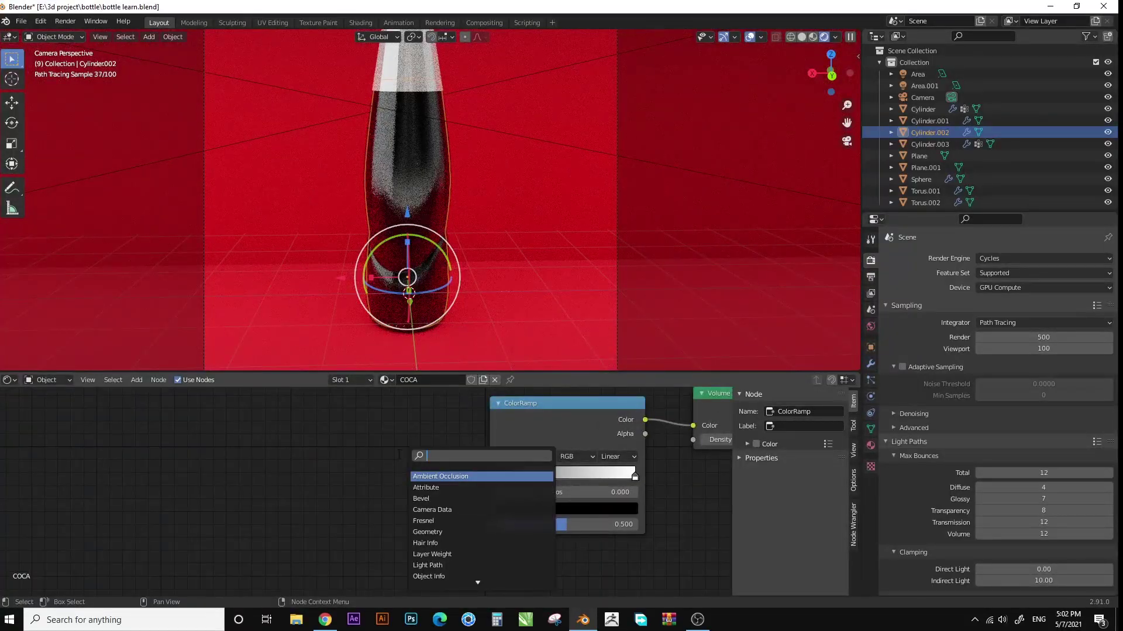
type("MUS")
left_click(456, 476)
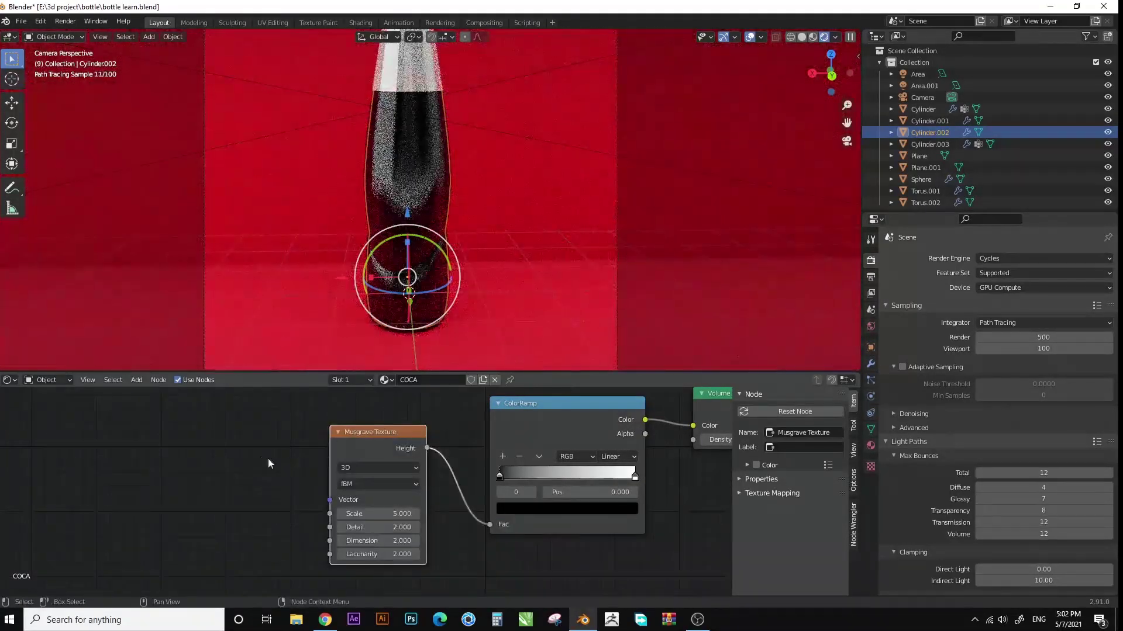
middle_click_drag(268, 458, 450, 458)
key("shift+a")
left_click(444, 457)
left_click_drag(488, 475, 517, 501)
middle_click_drag(717, 466, 518, 466)
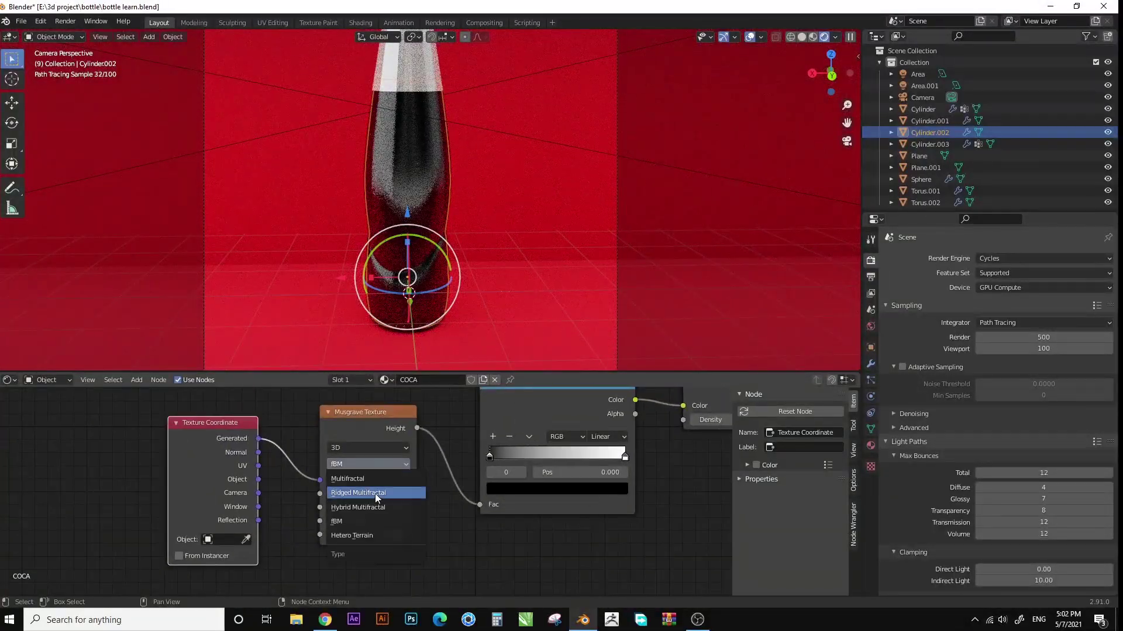
left_click(374, 494)
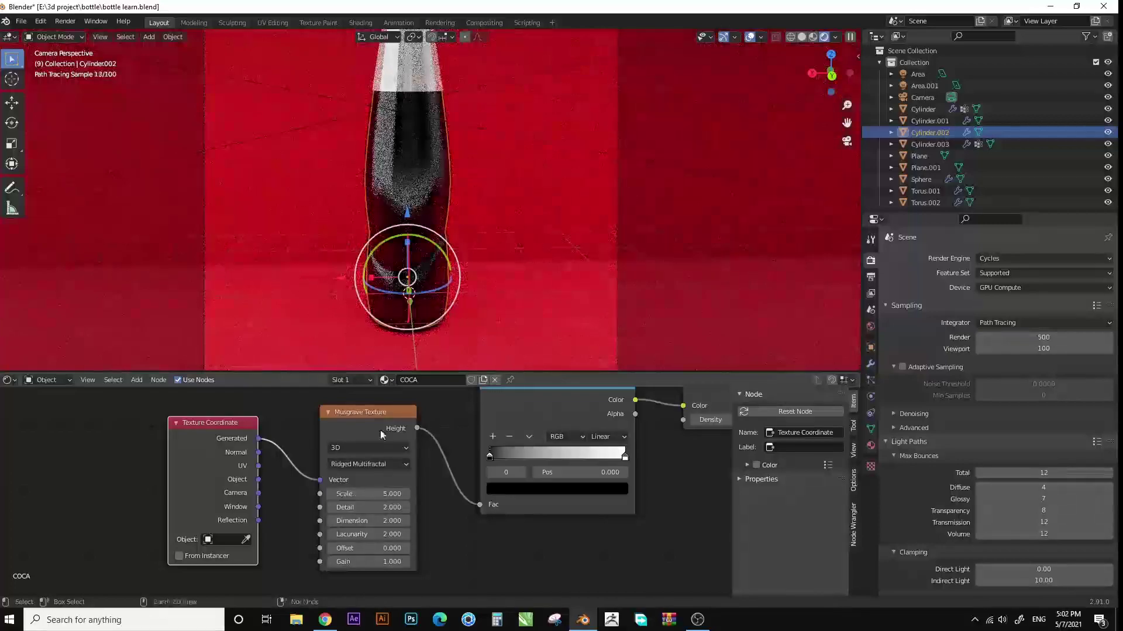
Set the Musgrave Scale to 0.15 and Dimension to 0.
left_click(802, 37)
scroll(440, 261, "up", 2)
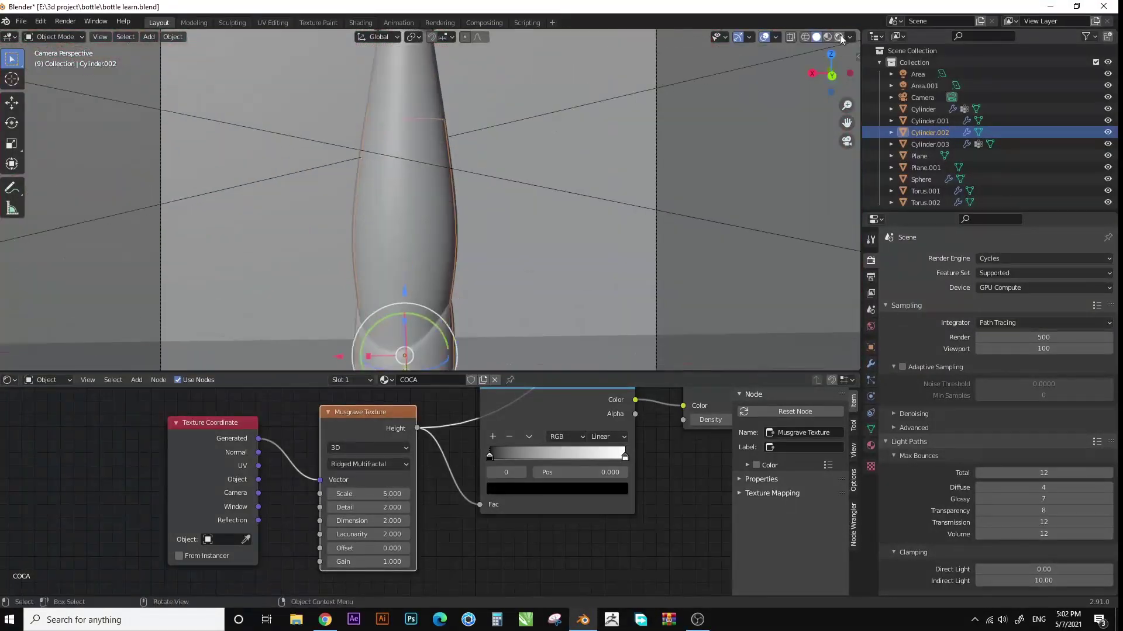
left_click(824, 36)
type(".15")
key("Return")
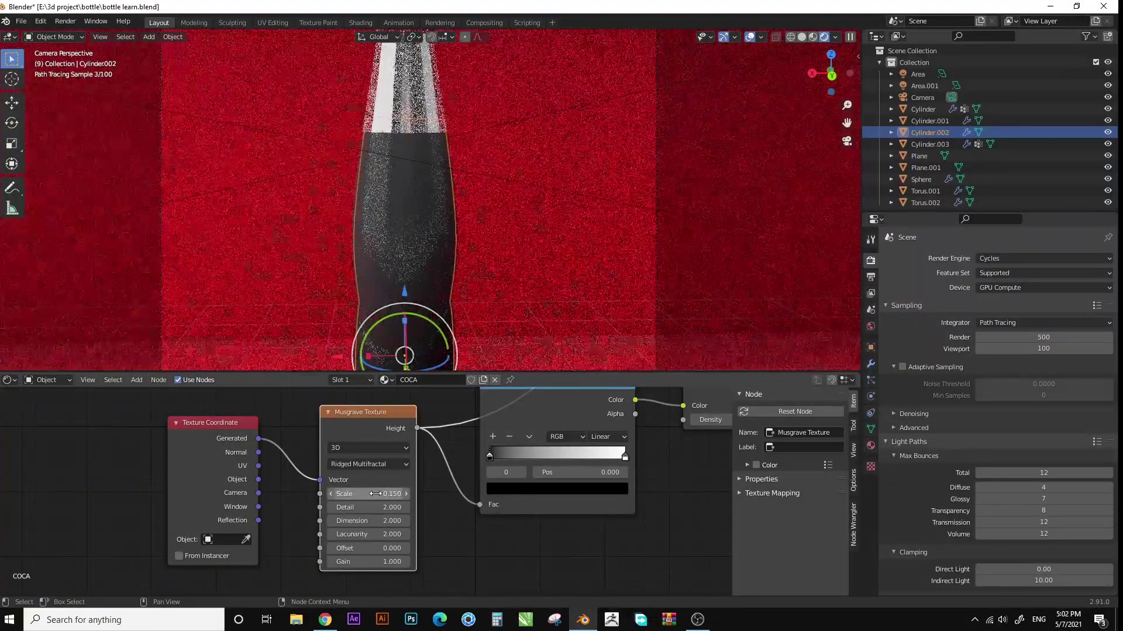
type("2")
key("Return")
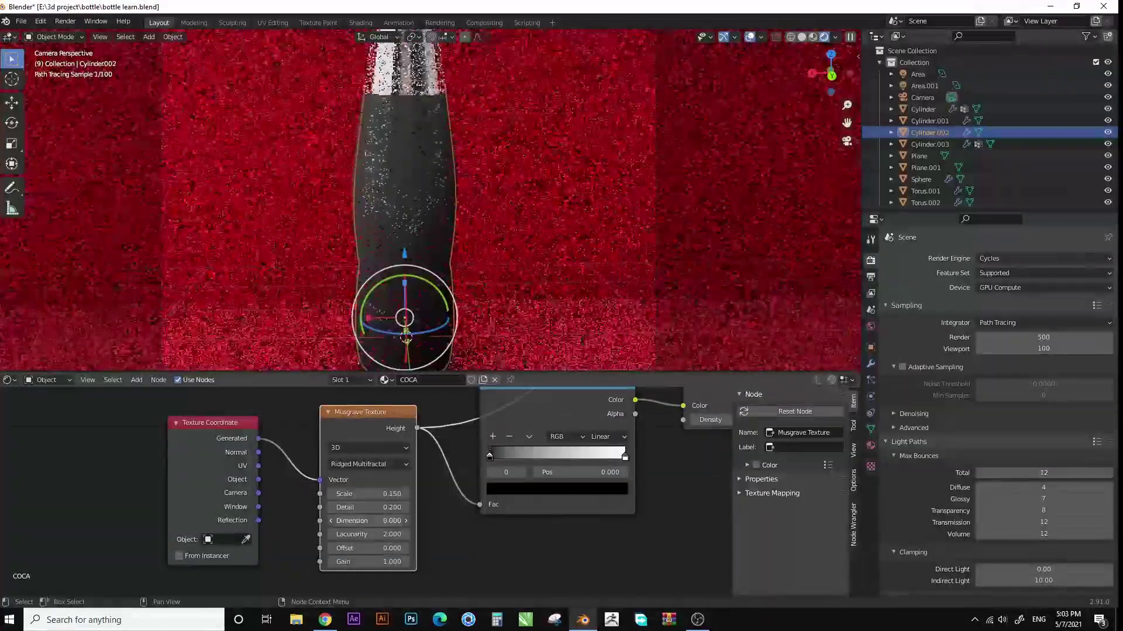
left_click(377, 520)
type("0")
key("Return")
Make the ColorRamp's right stop a pinkish red.
middle_click_drag(407, 519, 412, 494)
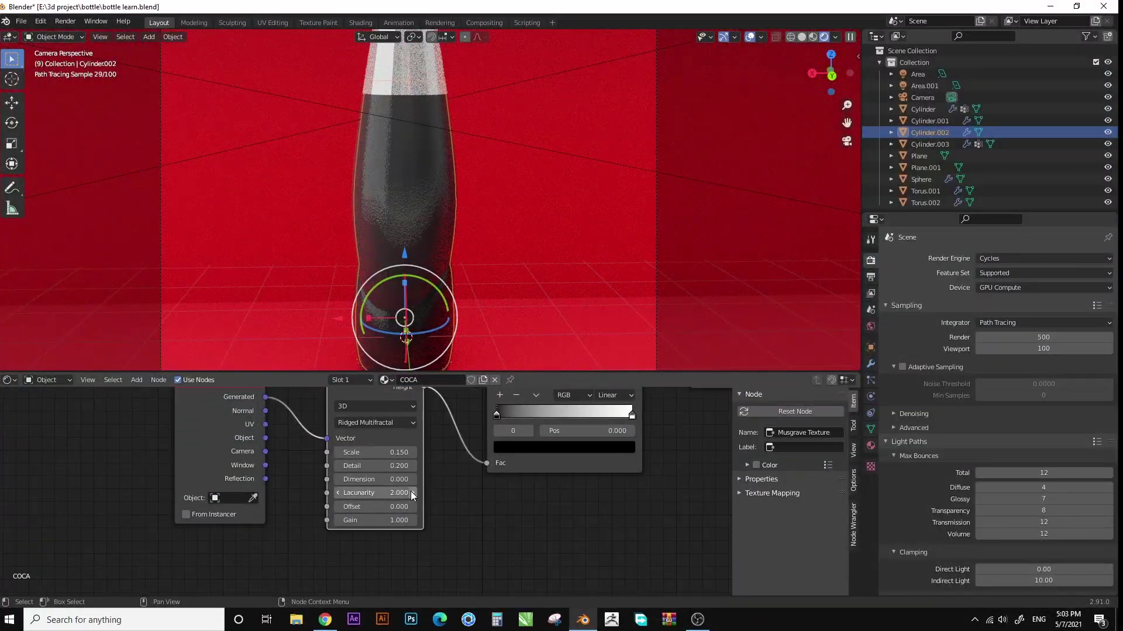
left_click_drag(497, 416, 488, 419)
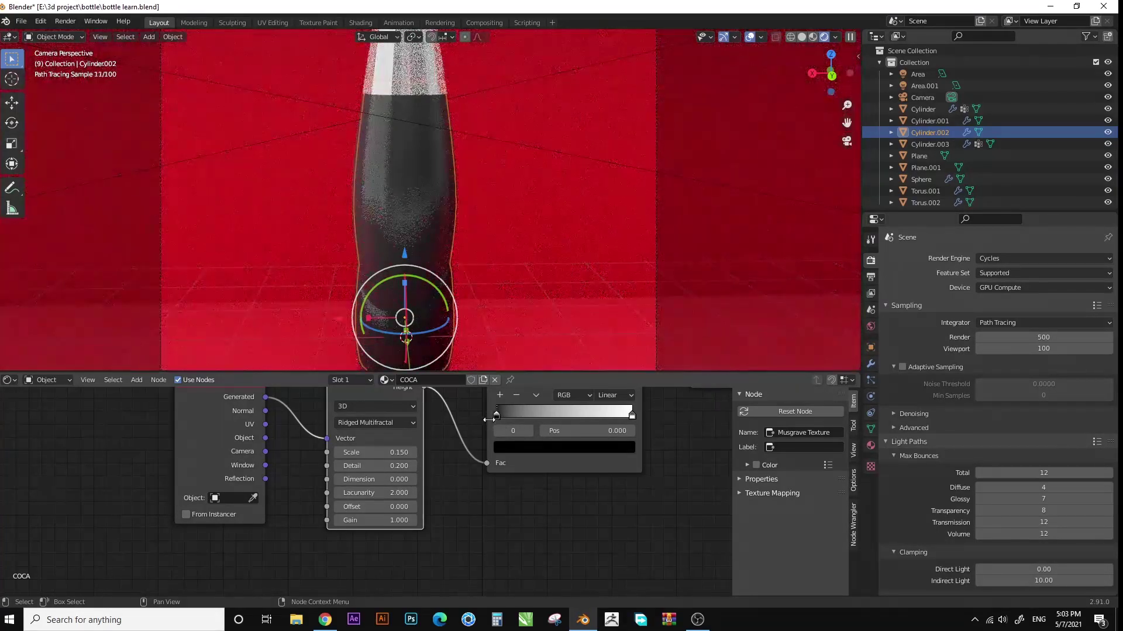
left_click(632, 415)
left_click(563, 447)
left_click(570, 310)
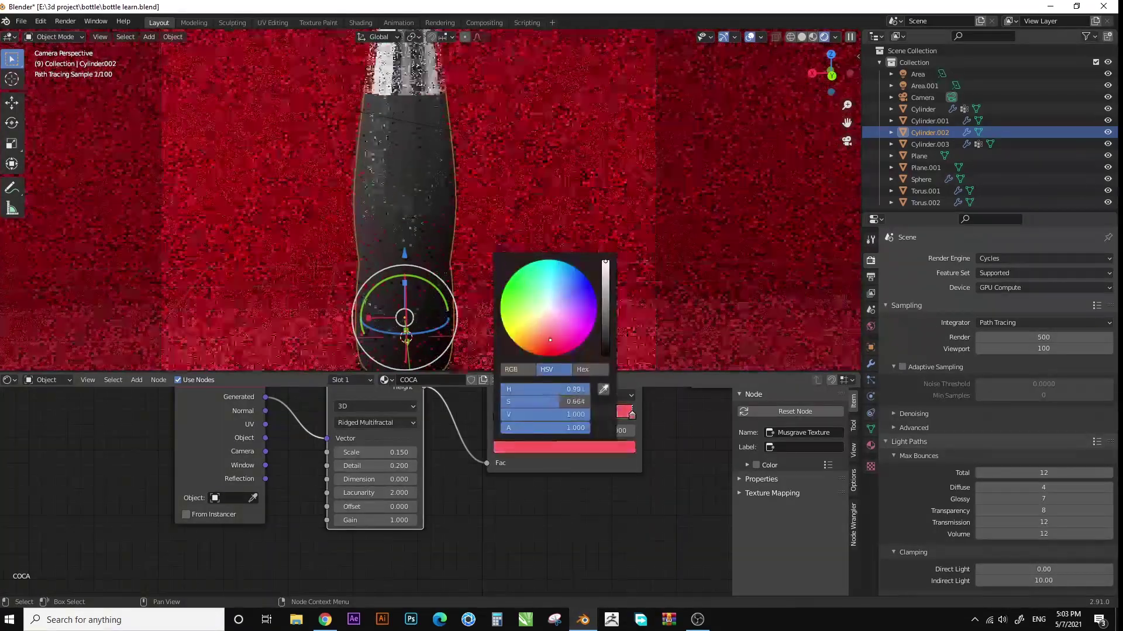
Make the ColorRamp's left stop a light pink-white.
middle_click_drag(693, 469, 496, 467)
left_click(304, 514)
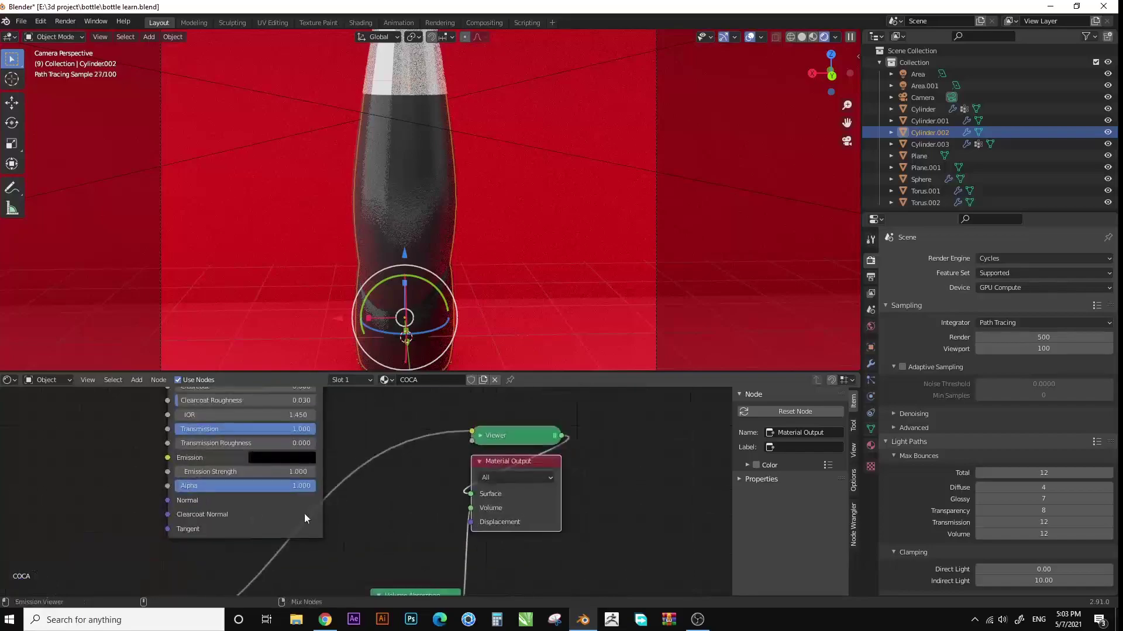
mouse_move(304, 513)
middle_mouse_down()
mouse_move(483, 418)
mouse_move(471, 526)
middle_mouse_up()
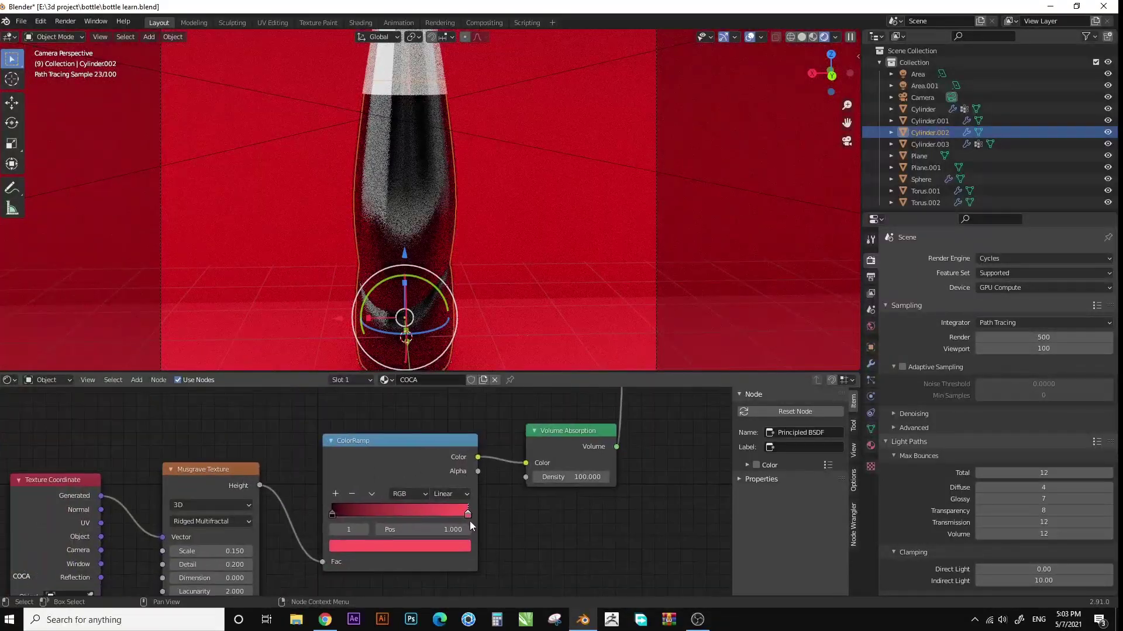
left_click(331, 515)
left_click(400, 546)
left_click(386, 409)
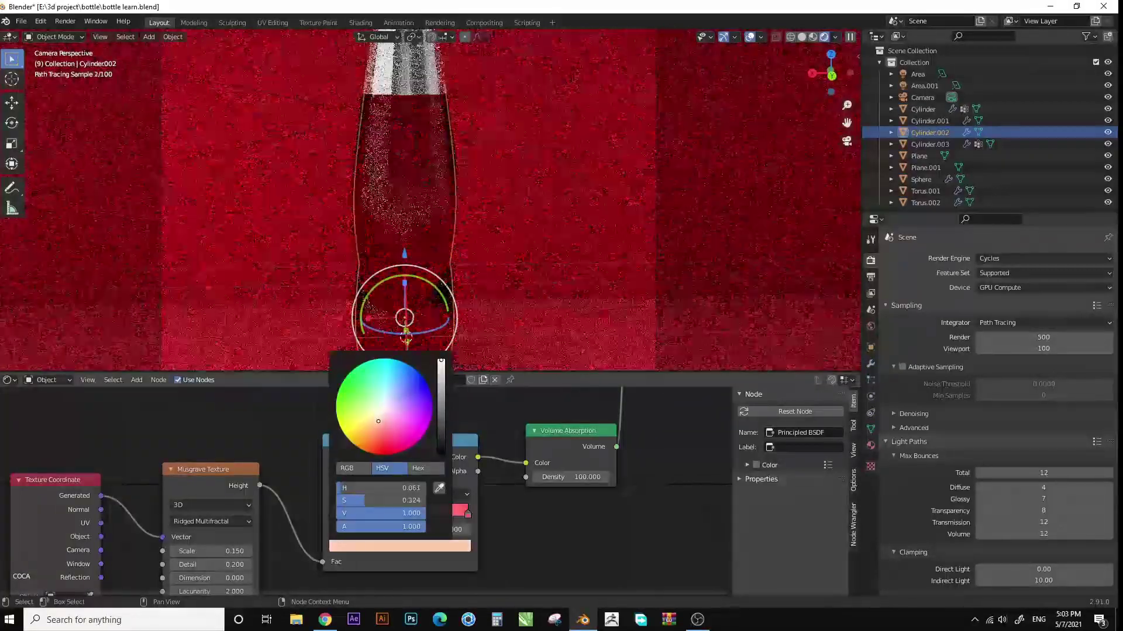
Make the right stop red with value 0.835.
left_click(468, 515)
left_click(450, 547)
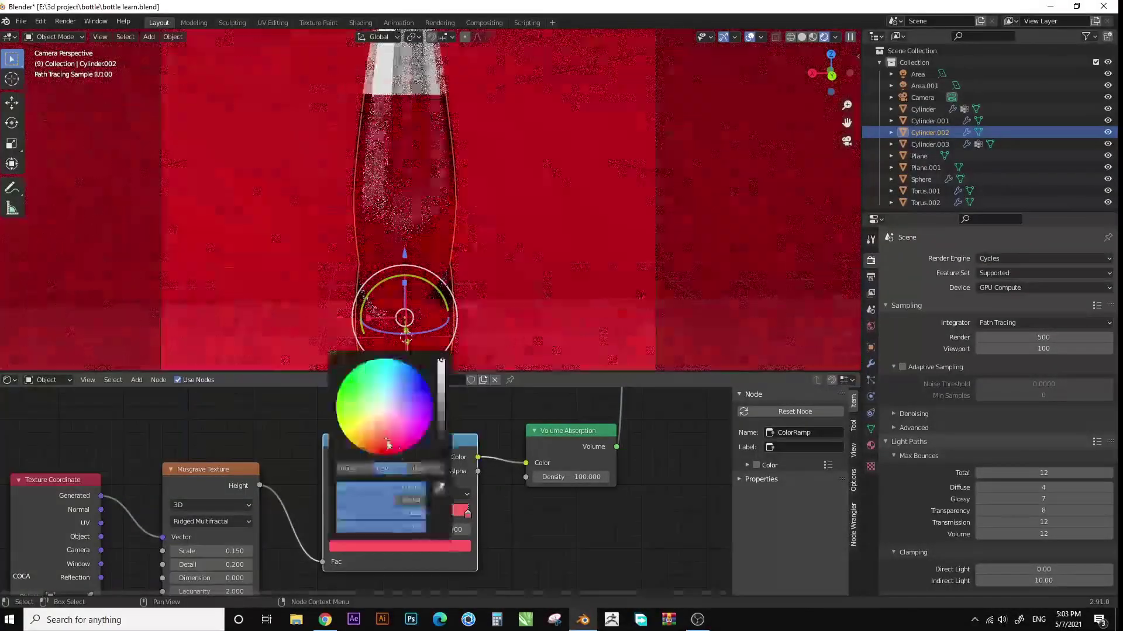
left_click(443, 363)
left_click_drag(443, 362, 441, 383)
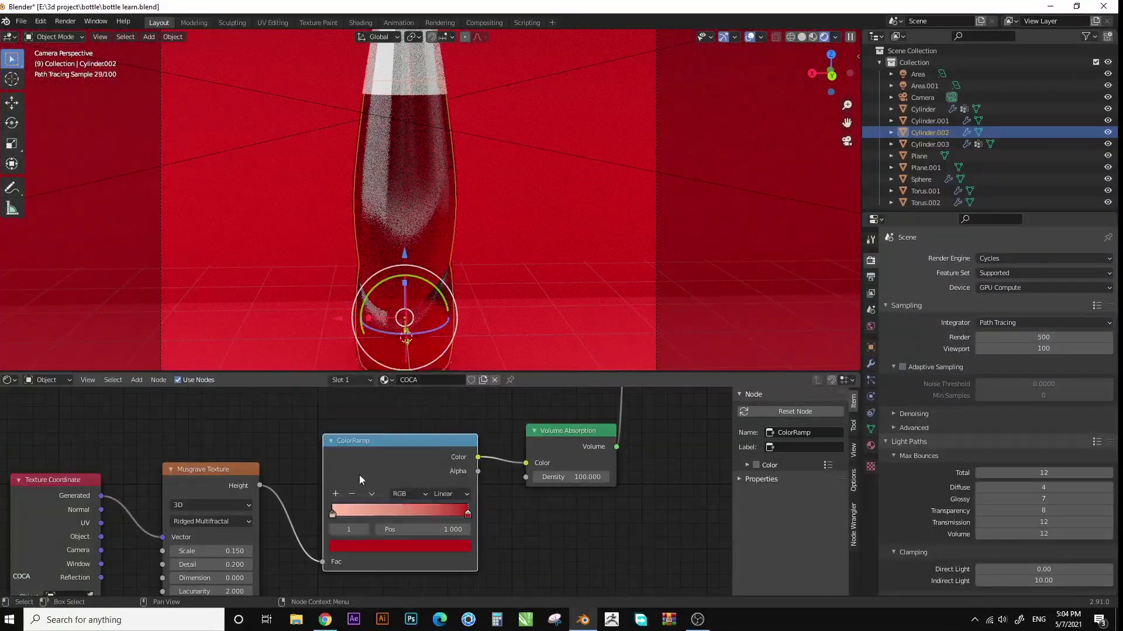
left_click(457, 211)
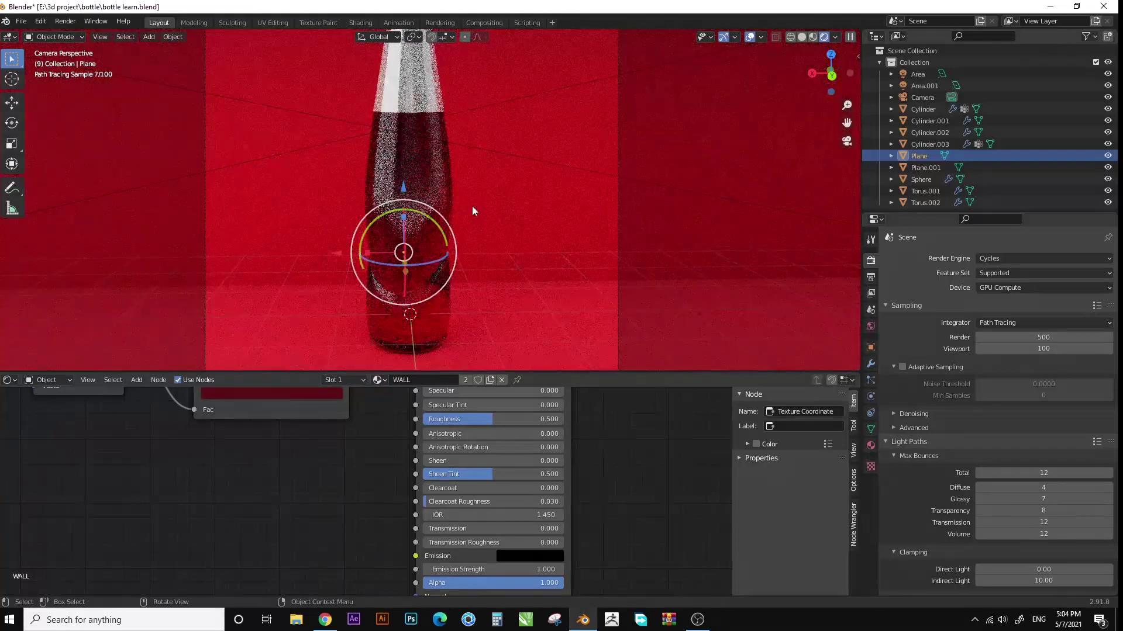
Select the bottle and raise COCA's Volume Absorption density to 200.
left_click(421, 180)
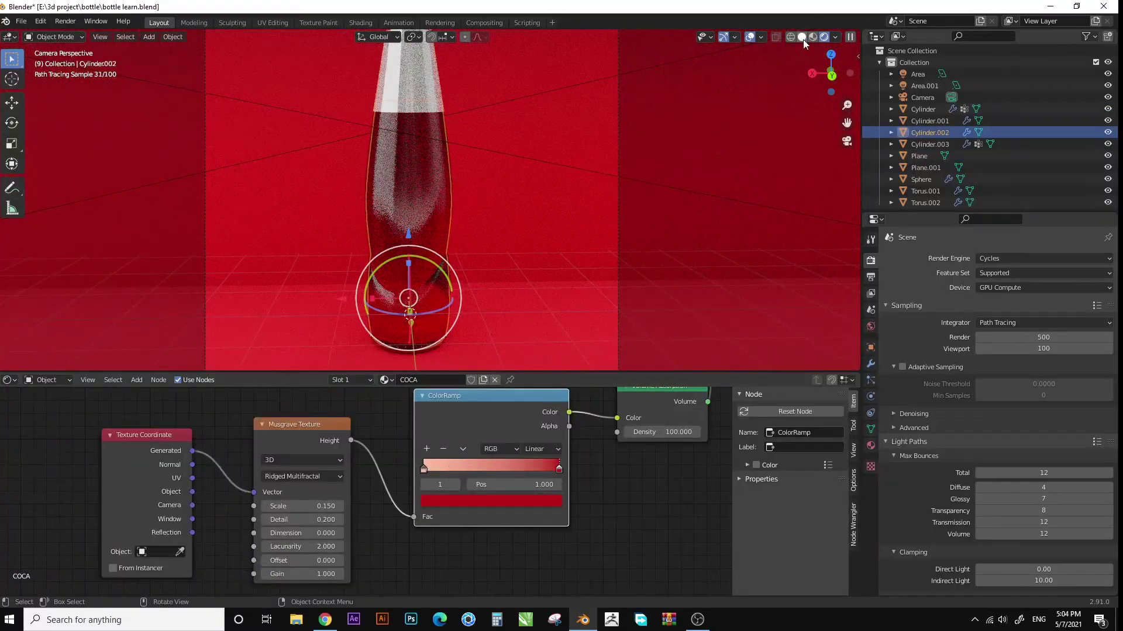
left_click(802, 37)
middle_click_drag(510, 223, 448, 215, "shift")
key("z")
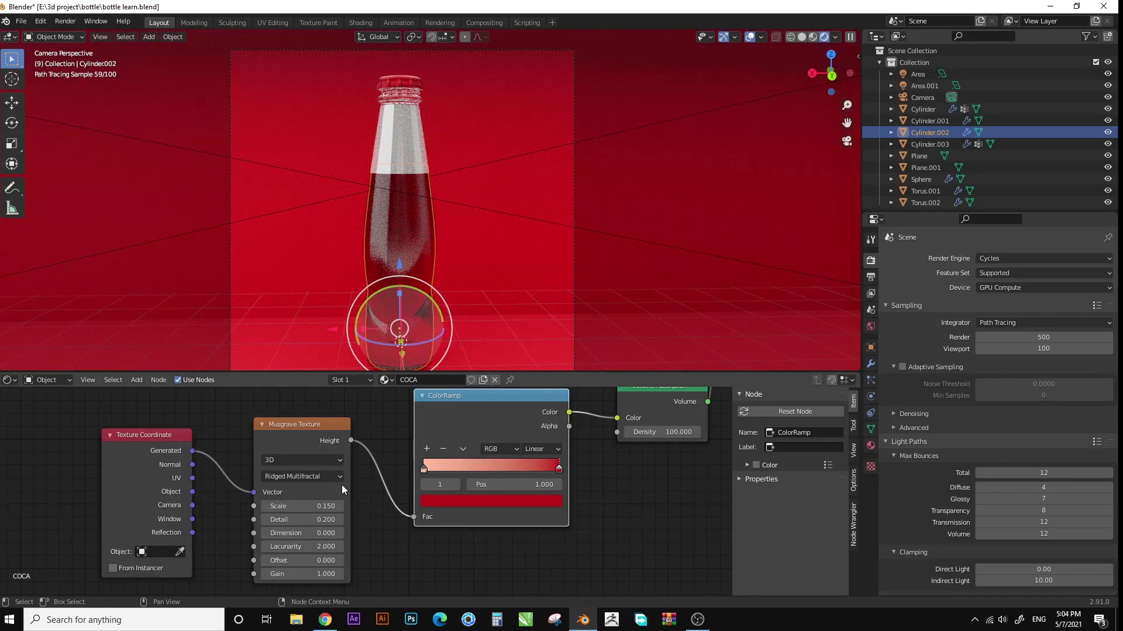
middle_click_drag(341, 485, 247, 549)
left_click_drag(553, 496, 584, 495)
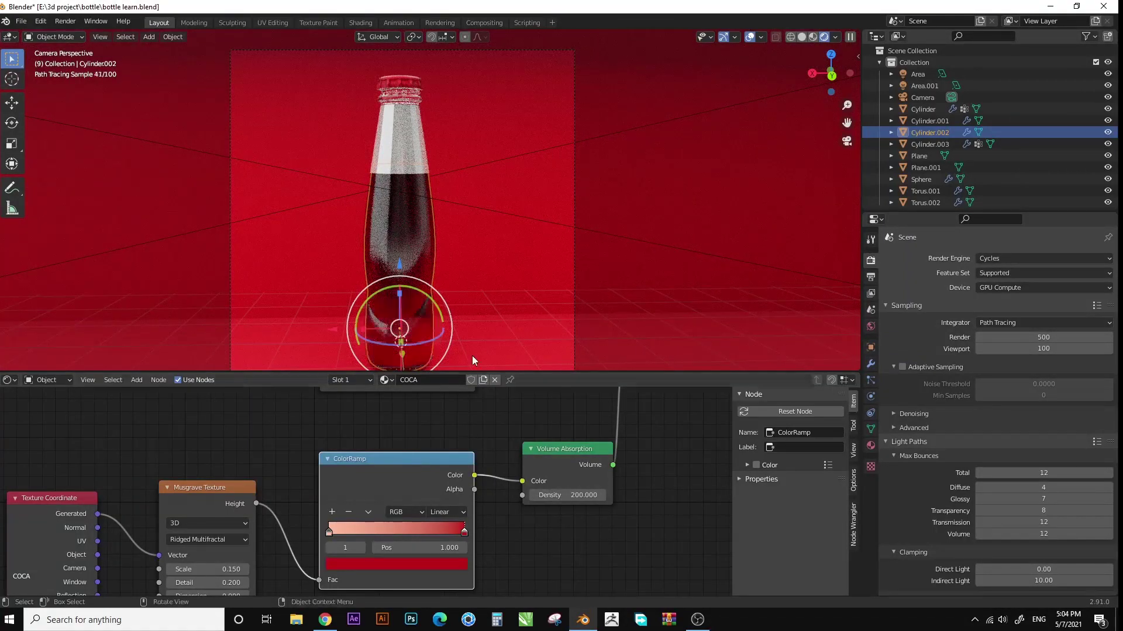
middle_click_drag(462, 392, 422, 512)
key("Return")
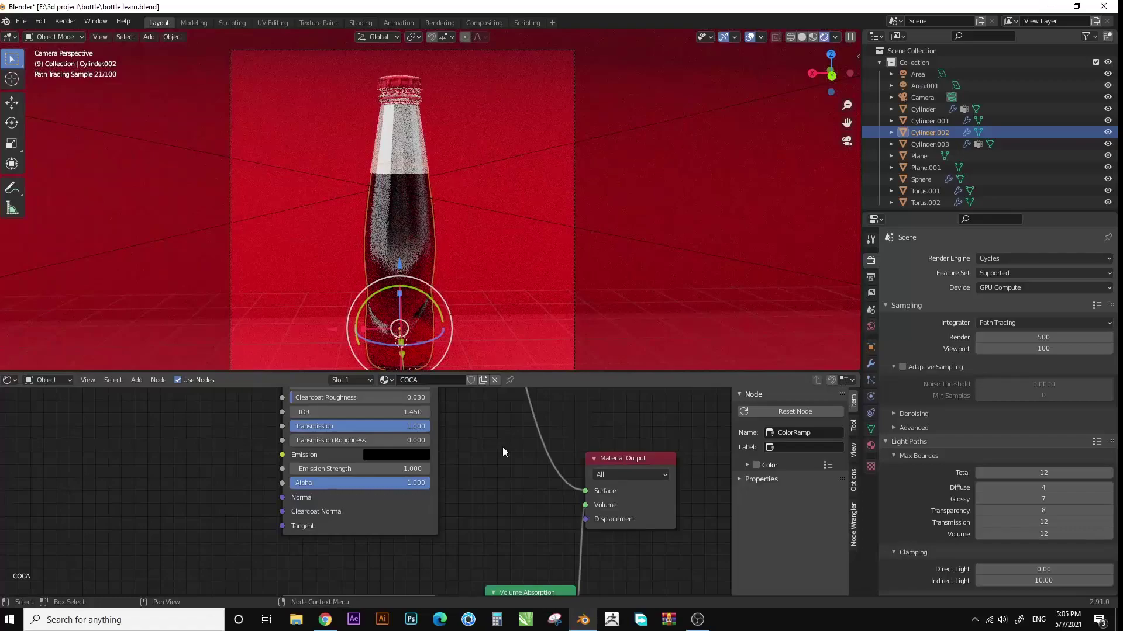
Turn the ramp's left stop light orange and set absorption density to 300.
middle_click_drag(502, 446, 538, 280)
left_click(500, 506)
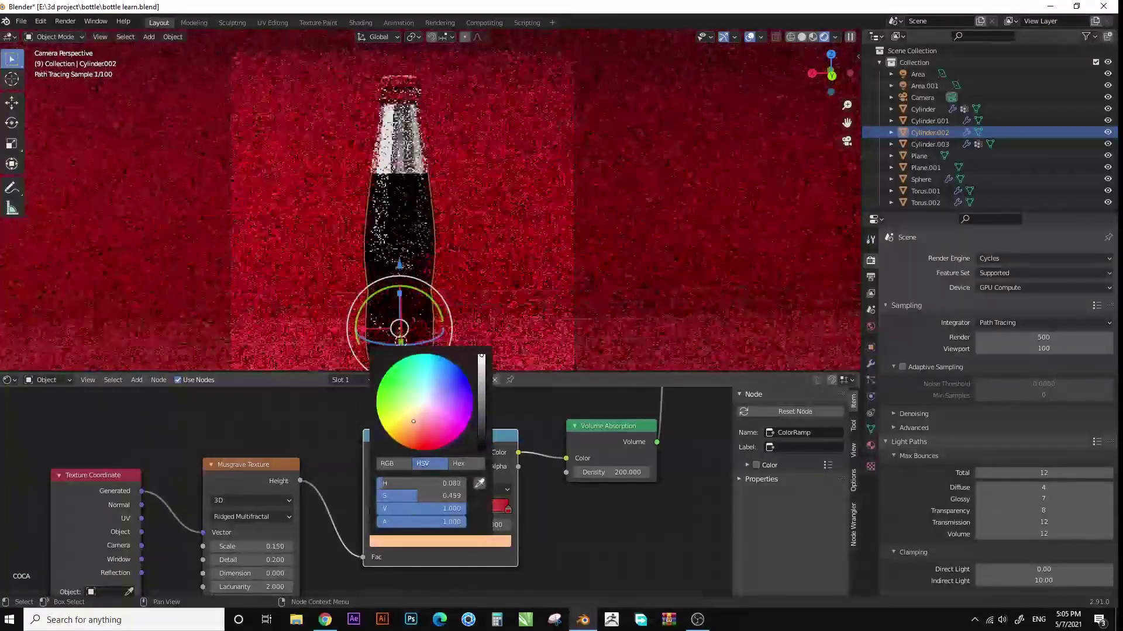
left_click(627, 473)
type("300")
key("Return")
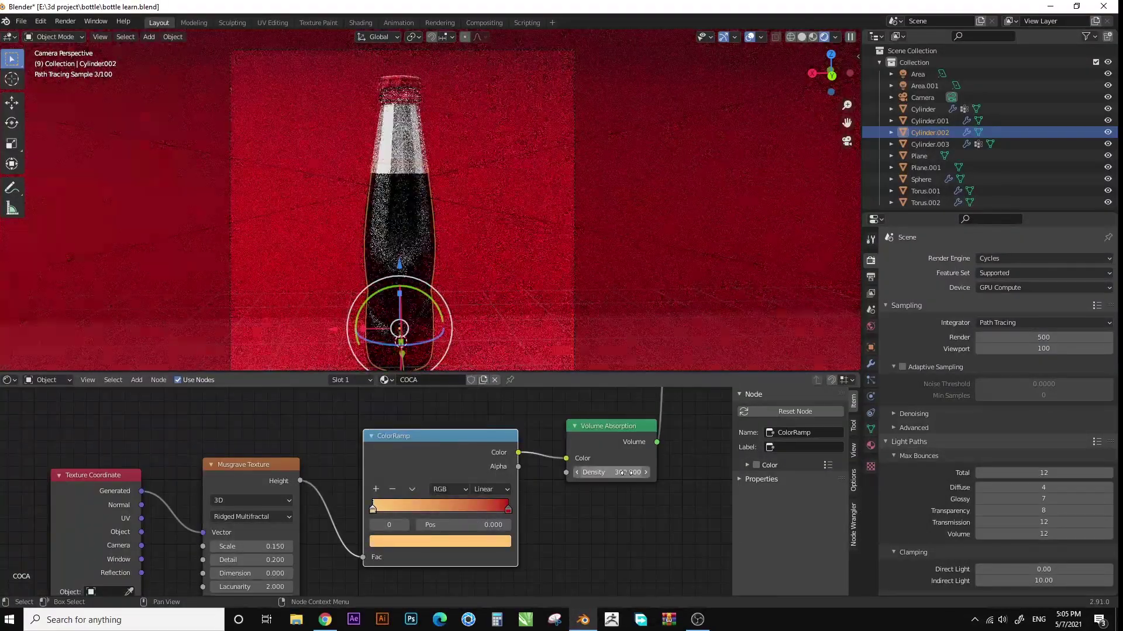
Switch to solid shading and orbit out of the camera view to see the set.
left_click(417, 122)
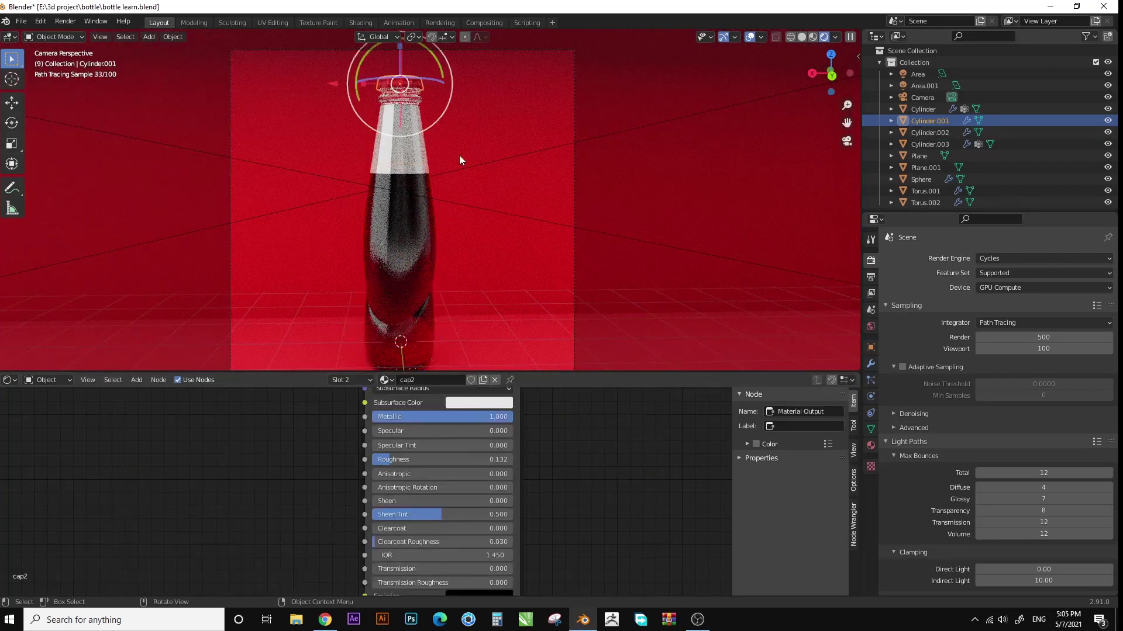
left_click(801, 36)
mouse_move(392, 184)
middle_mouse_down()
mouse_move(255, 154)
mouse_move(222, 100)
middle_mouse_up()
left_click(218, 91)
left_click(871, 396)
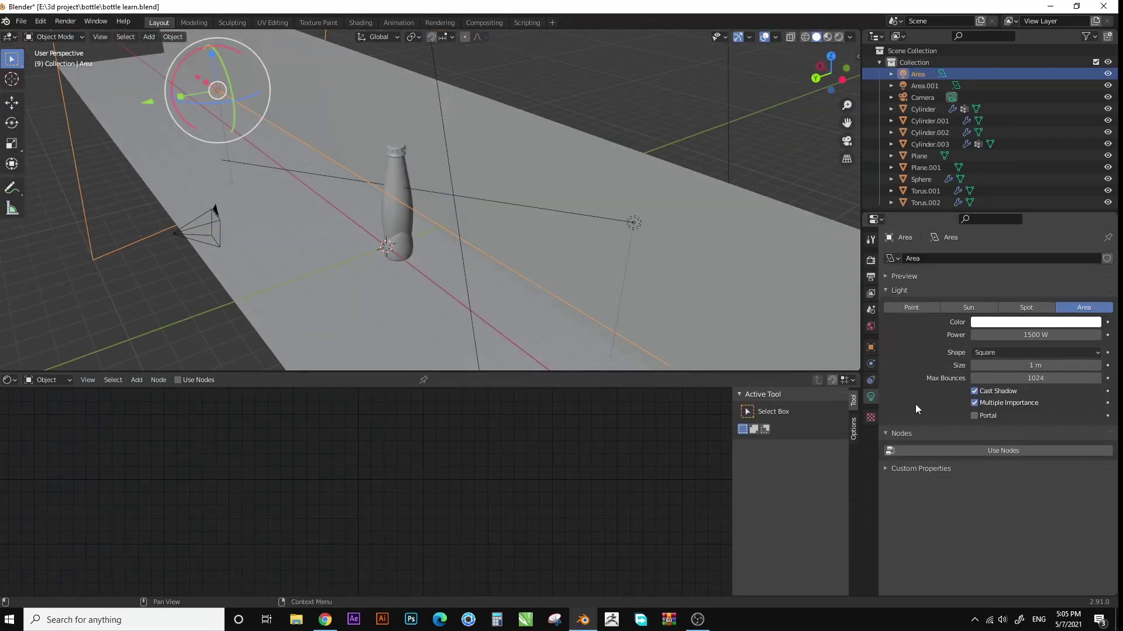
left_click(634, 223)
key("ctrl+z")
Scale the wall and floor planes to 0.259 along X, then return to camera view.
left_click(295, 114)
mouse_move(296, 113)
middle_mouse_down()
mouse_move(672, 245)
mouse_move(338, 211)
middle_mouse_up()
left_click(339, 210, "shift")
key("s")
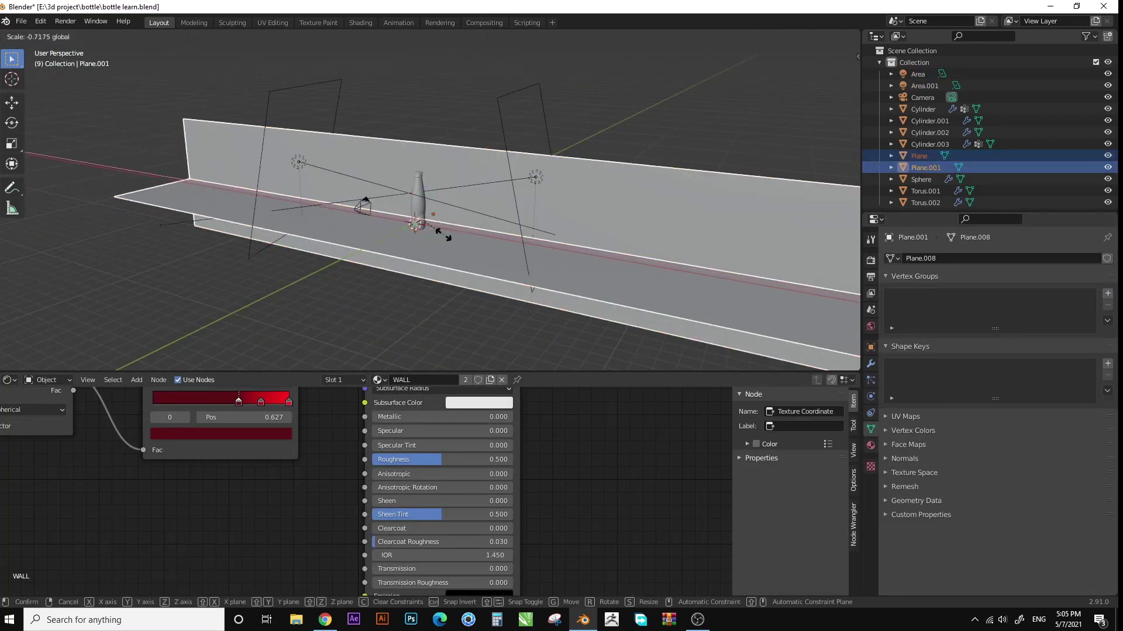
left_click(435, 228)
key("KP_0")
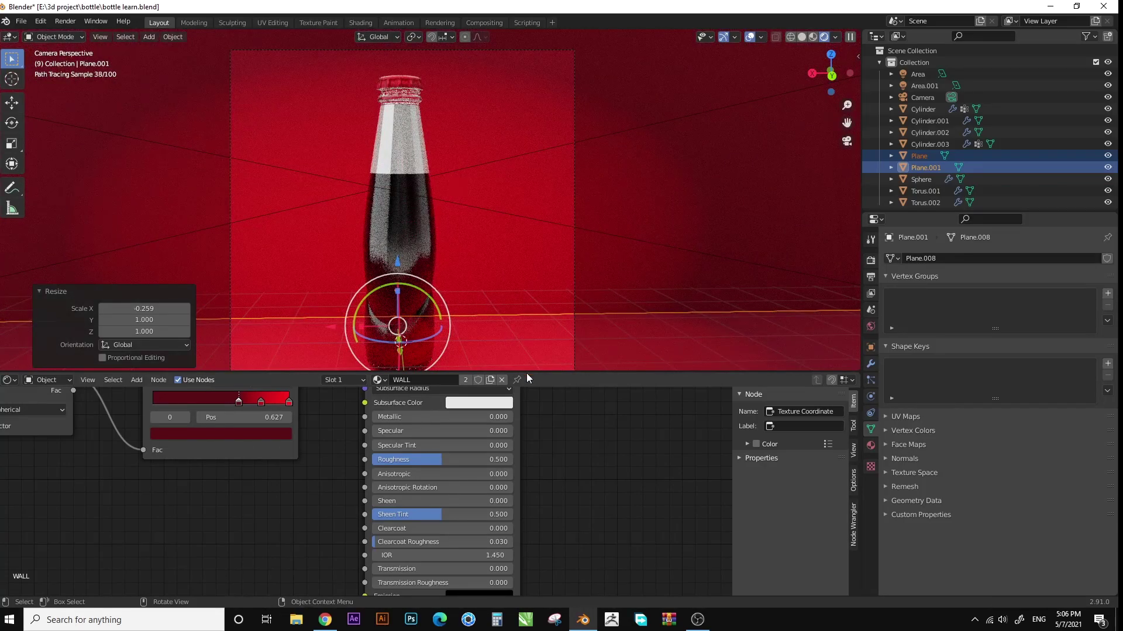
left_click(411, 253)
Make the ColorRamp's left stop yellow and set absorption density to 400.
scroll(444, 257, "up", 3)
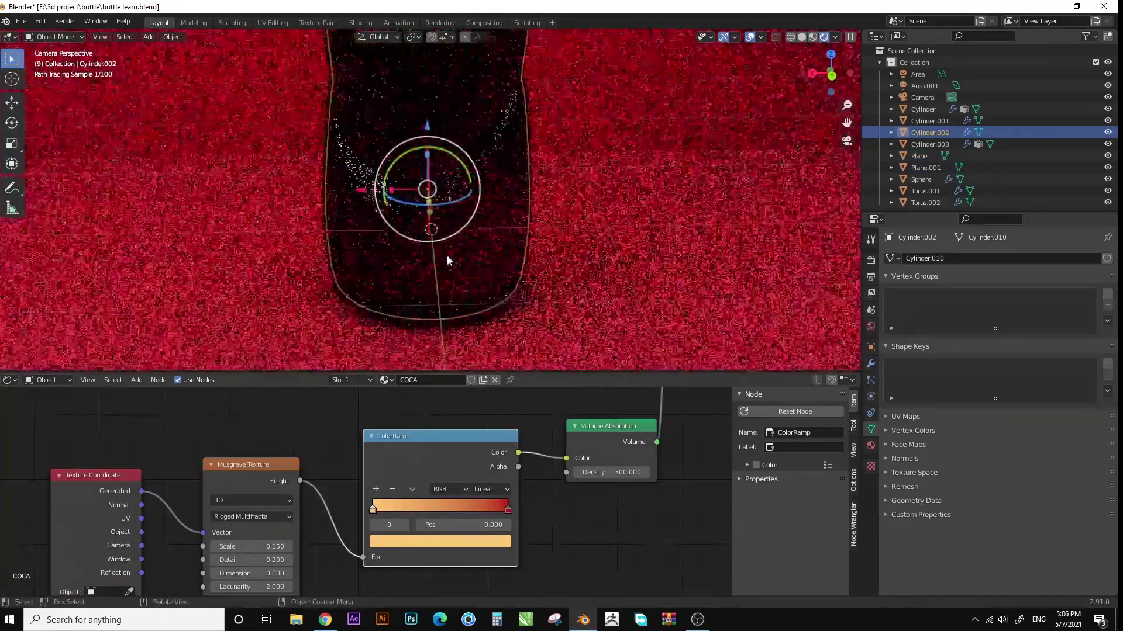
scroll(447, 260, "up", 3)
scroll(526, 492, "down", 1)
middle_click_drag(537, 482, 544, 503)
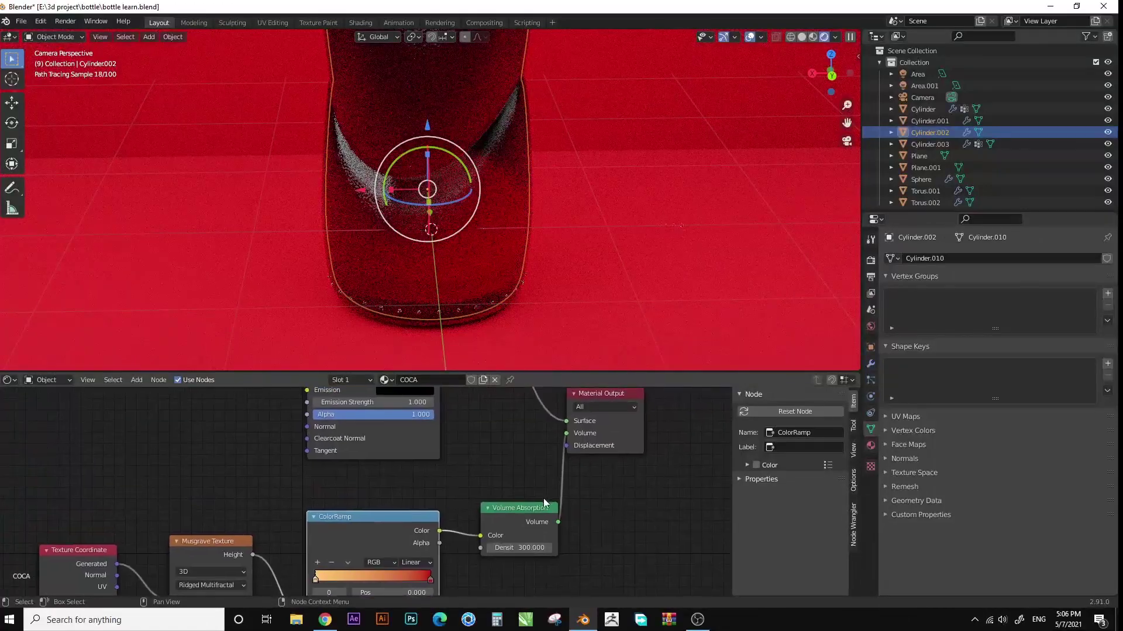
middle_click_drag(395, 532, 414, 481)
left_click(392, 555)
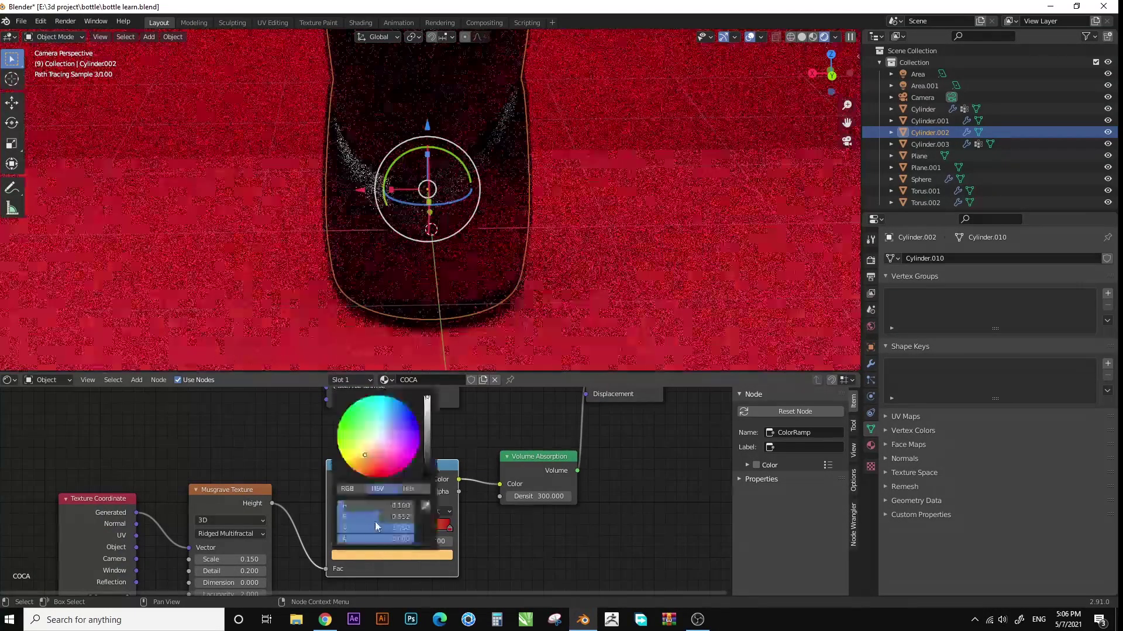
left_click(356, 458)
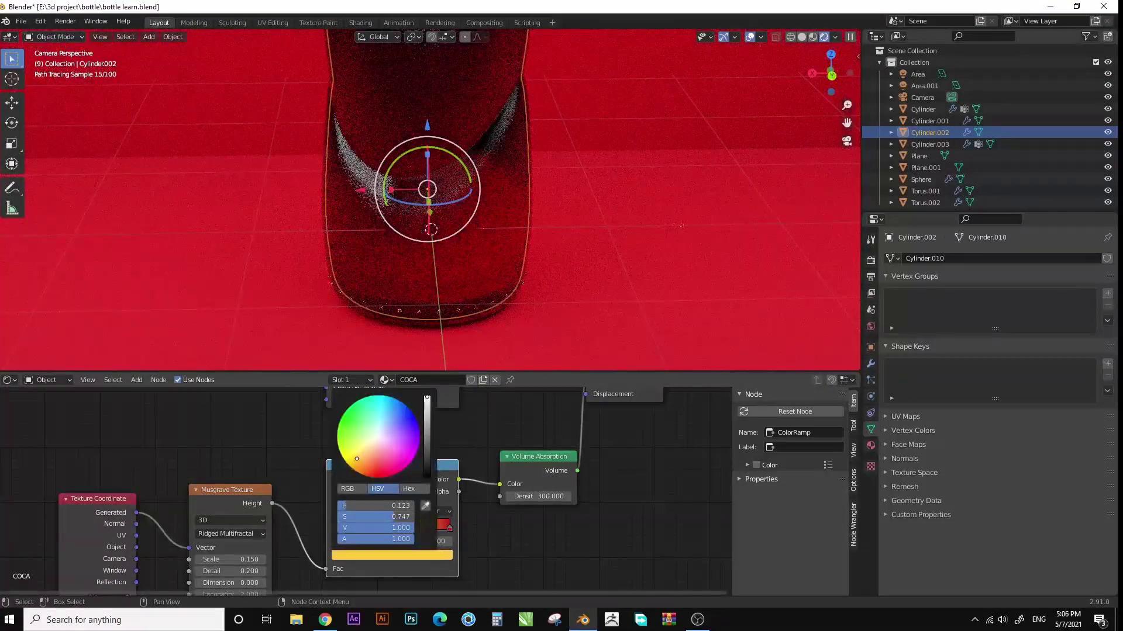
left_click(538, 495)
type("400")
key("Return")
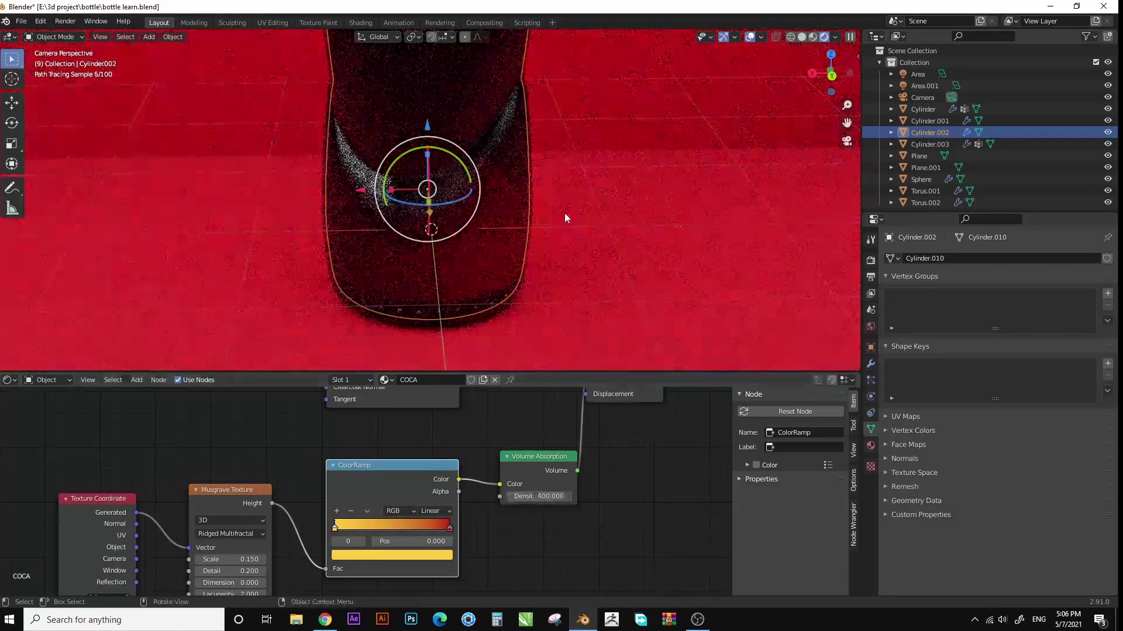
Inspect the whole set, return to camera view, and reselect the bottle.
left_click(565, 217)
middle_click_drag(526, 195, 489, 270)
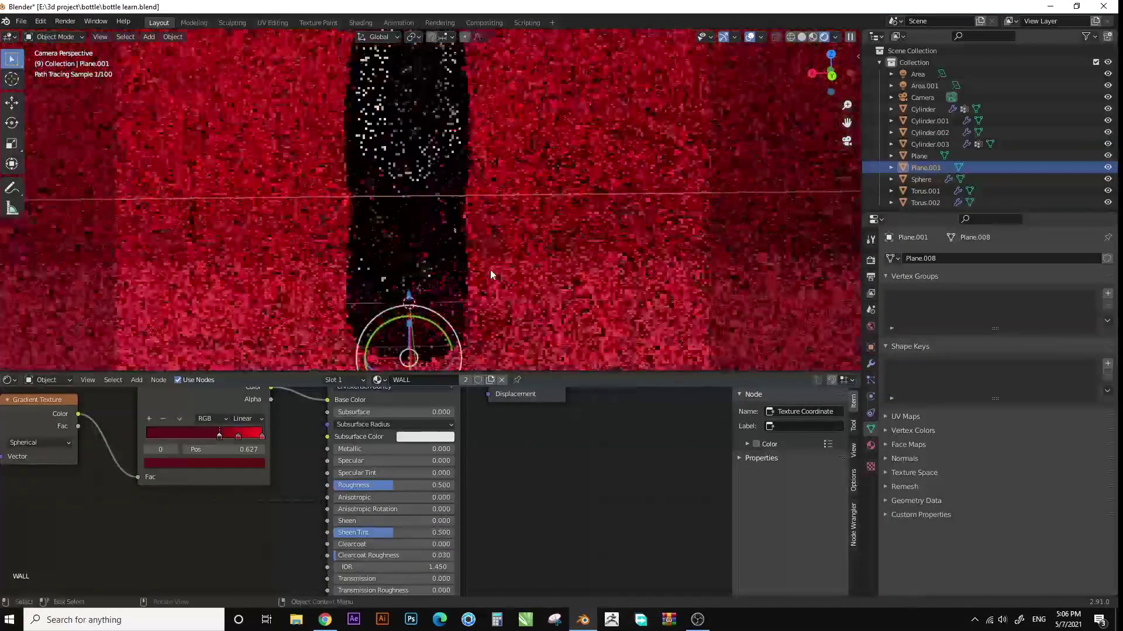
scroll(494, 273, "down", 4)
key("KP_0")
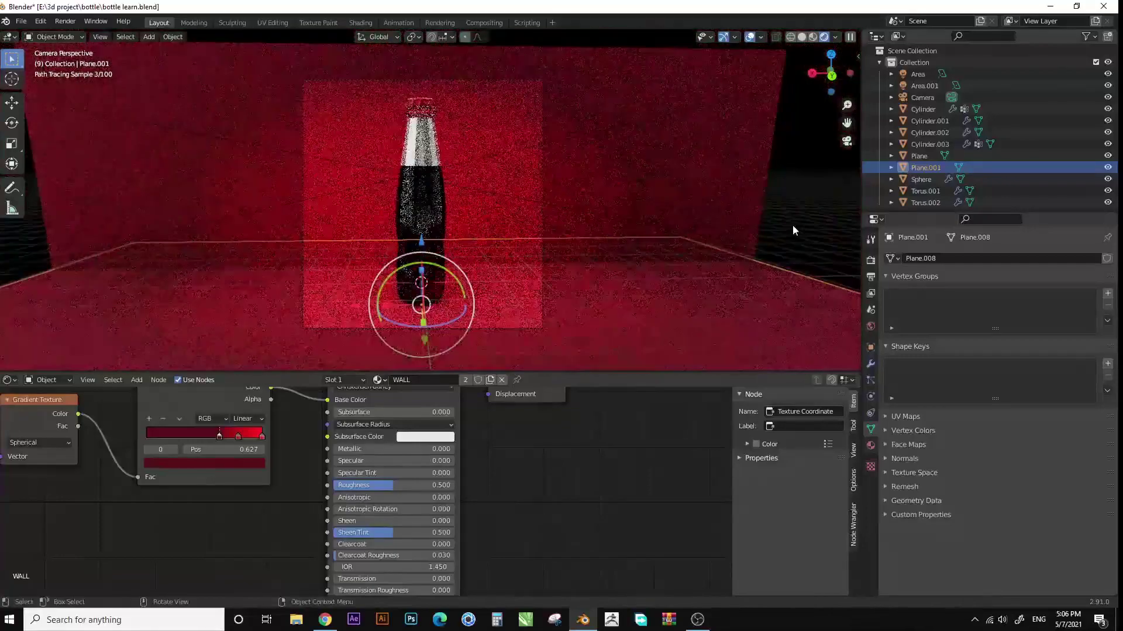
key("alt+a")
scroll(436, 125, "up", 1)
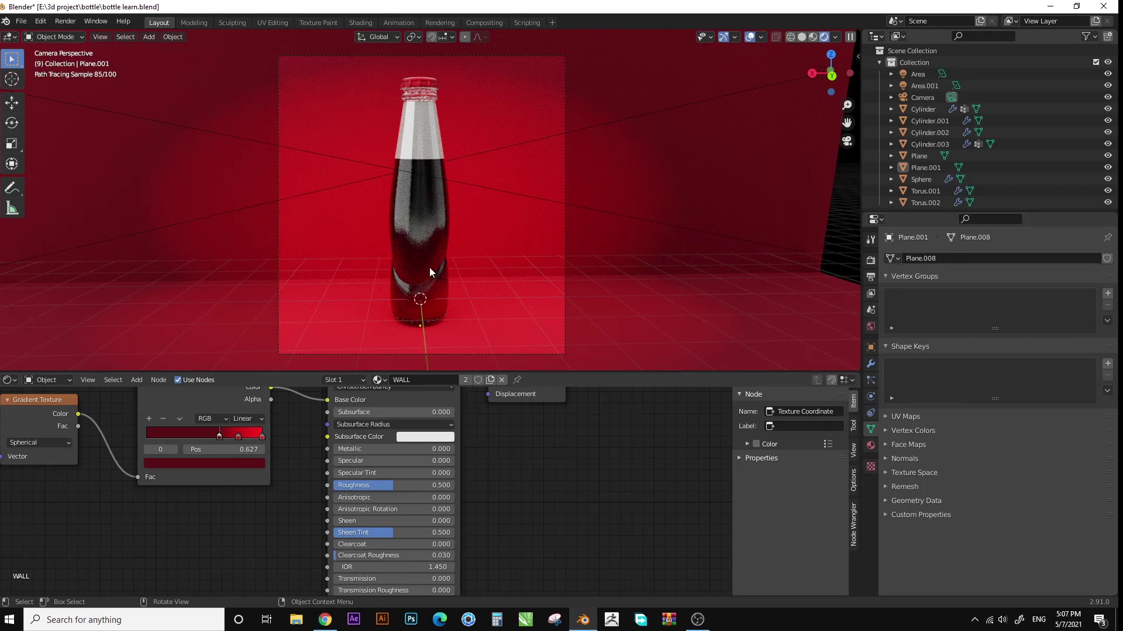
left_click(816, 201)
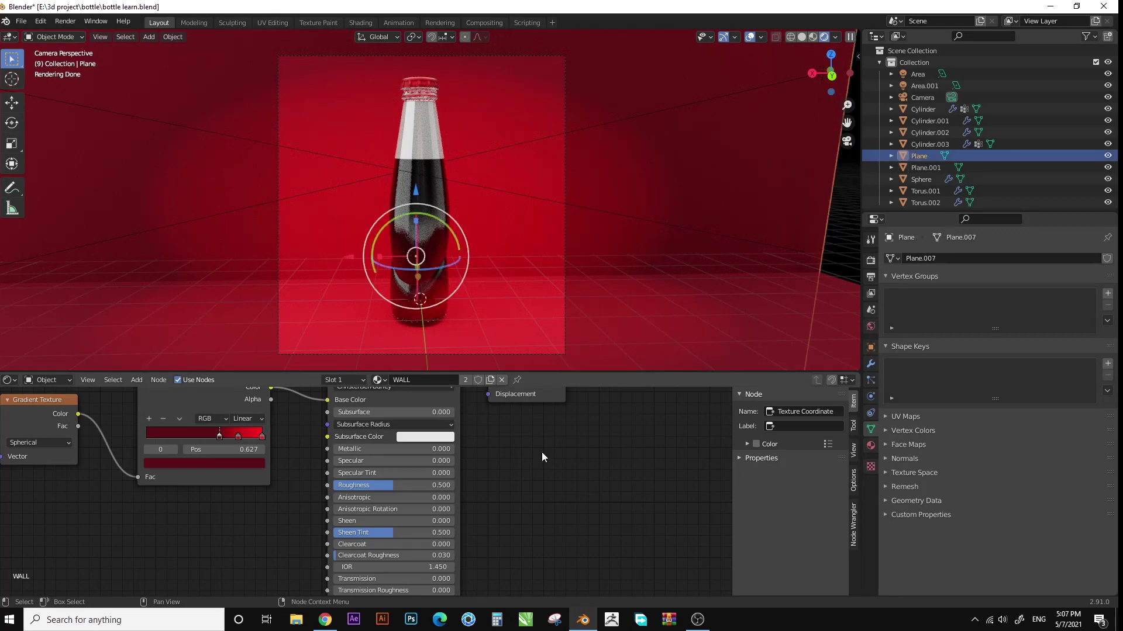
left_click(419, 269)
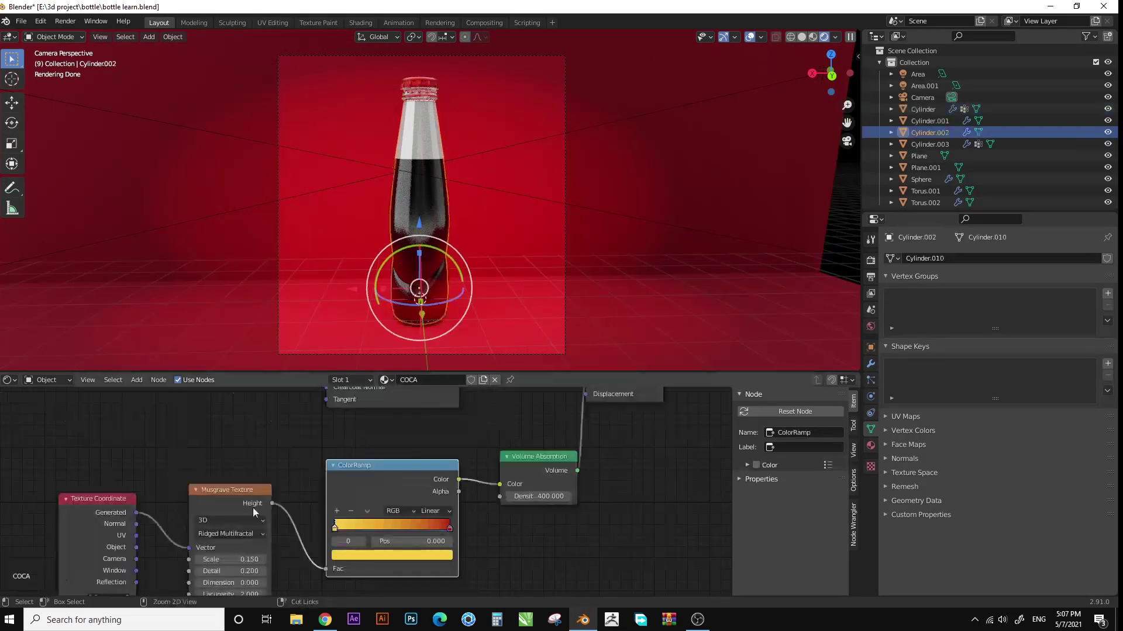
Tune the Musgrave scale while previewing its height pattern, settling around 0.250.
middle_click_drag(285, 510, 367, 451)
left_click_drag(310, 501, 351, 500)
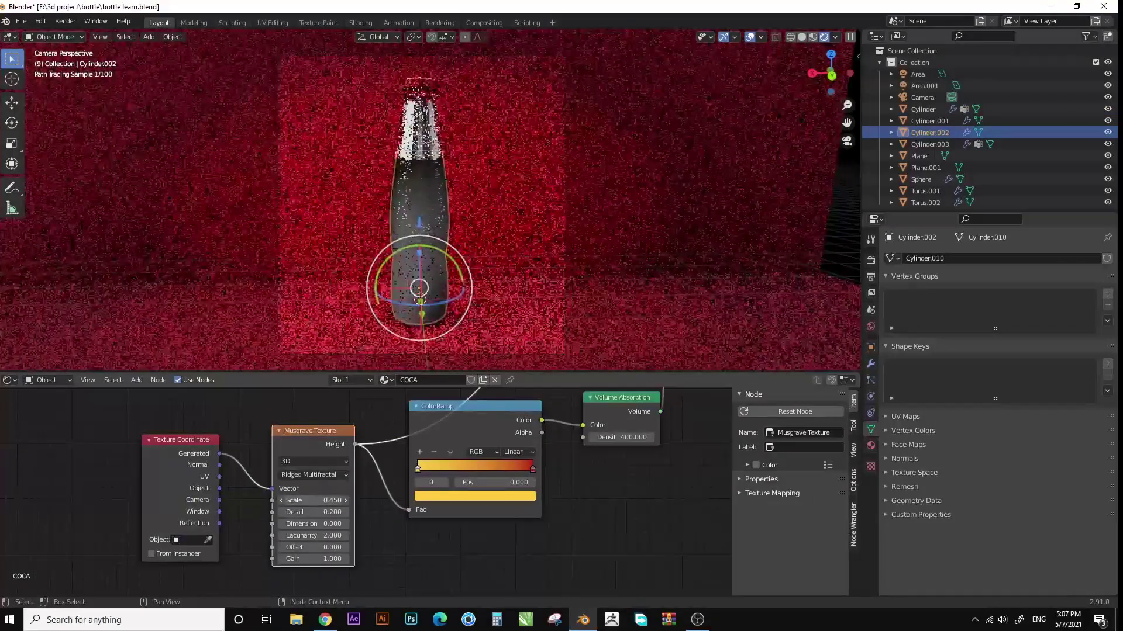
middle_click_drag(309, 501, 281, 585)
left_click_drag(281, 560, 269, 560)
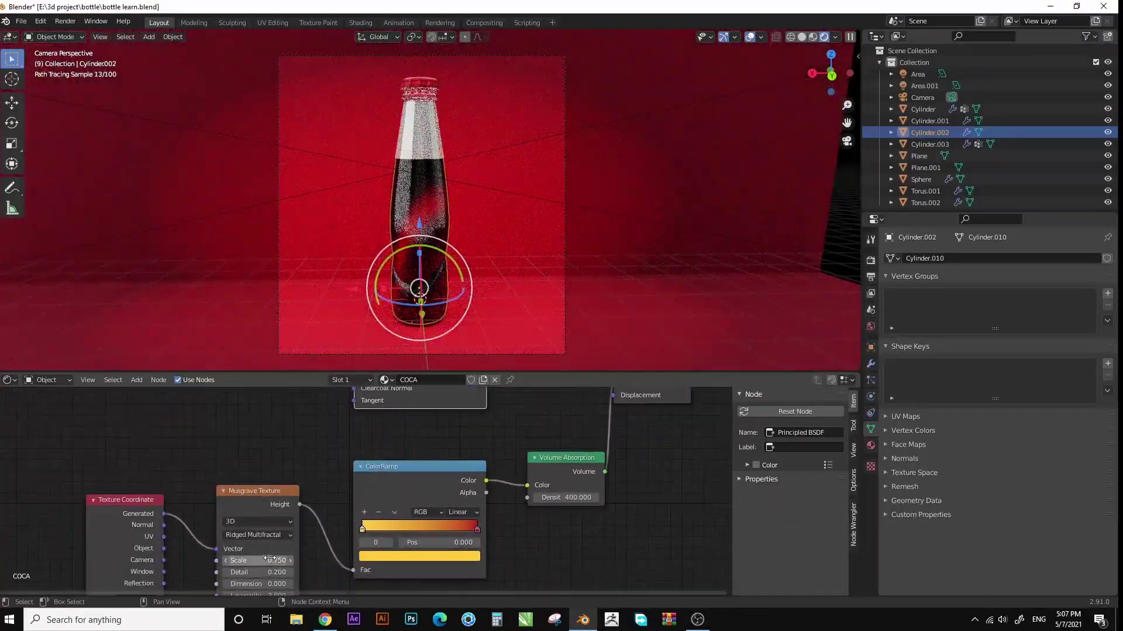
left_click(289, 561)
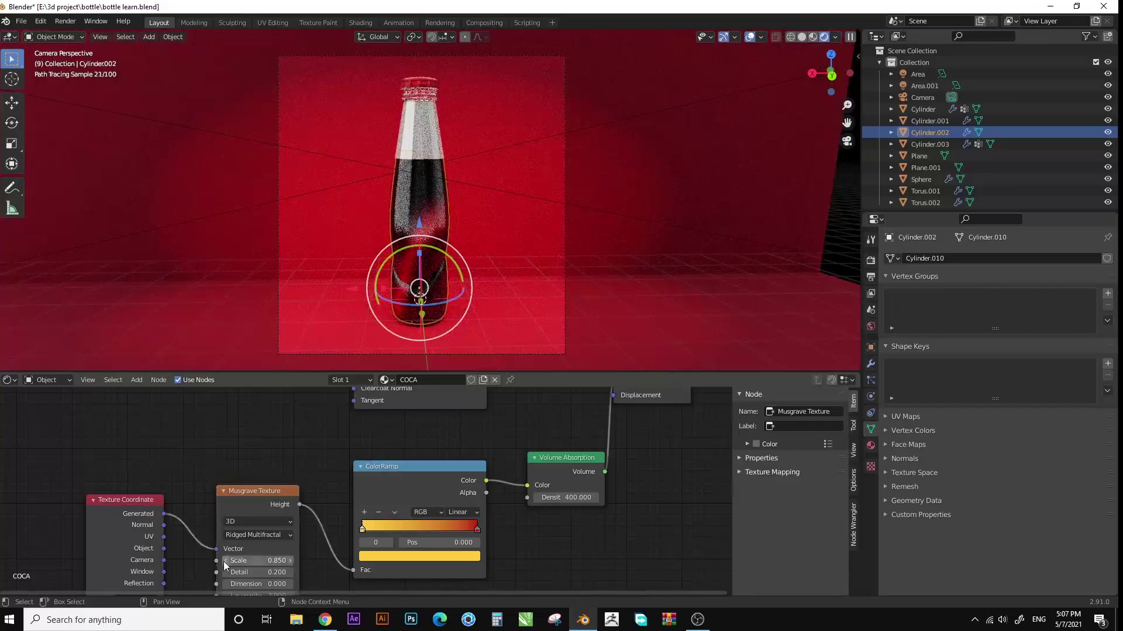
left_click(225, 560)
left_click(225, 561)
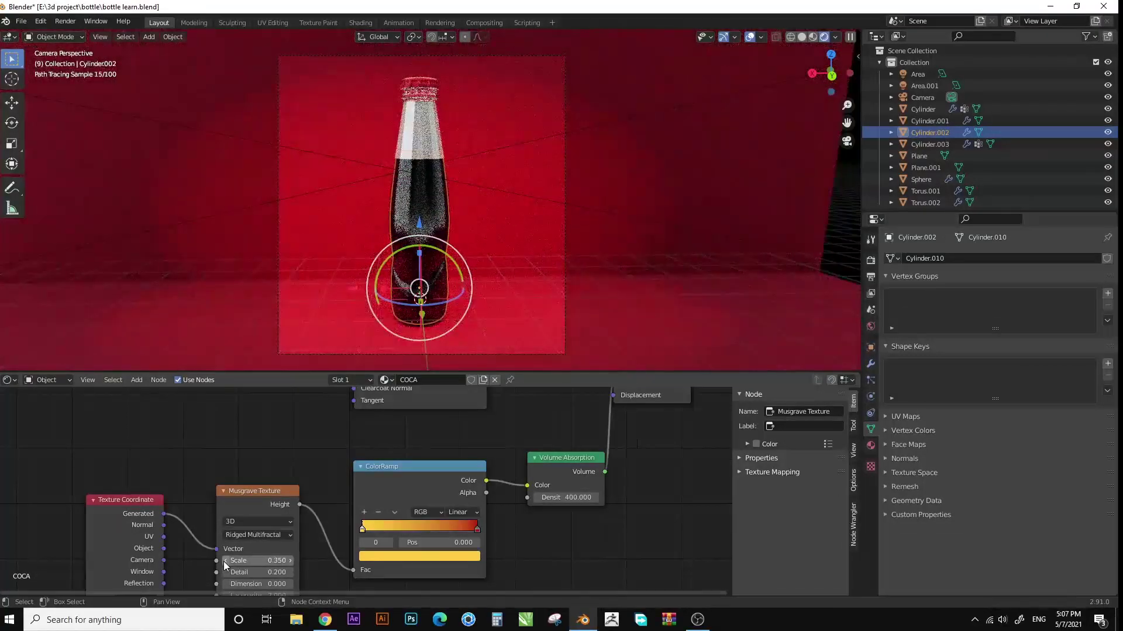
left_click(263, 512, "ctrl+shift")
left_click(225, 561)
left_click(374, 402, "ctrl+shift")
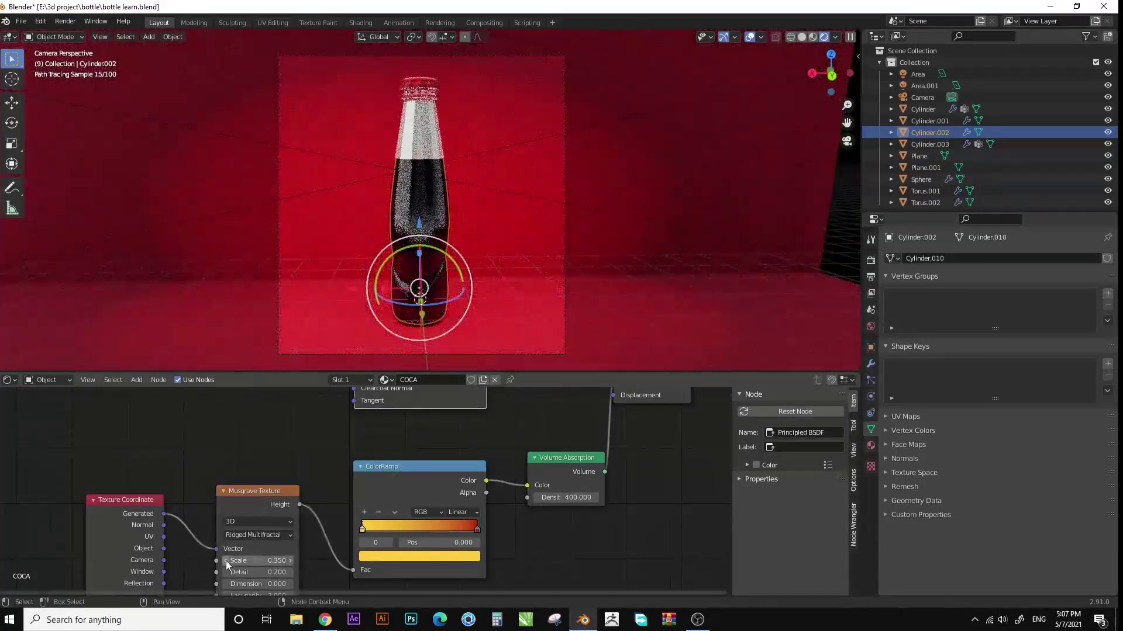
Adjust a ColorRamp stop colour and set the Principled BSDF IOR to 1.200.
left_click(565, 238)
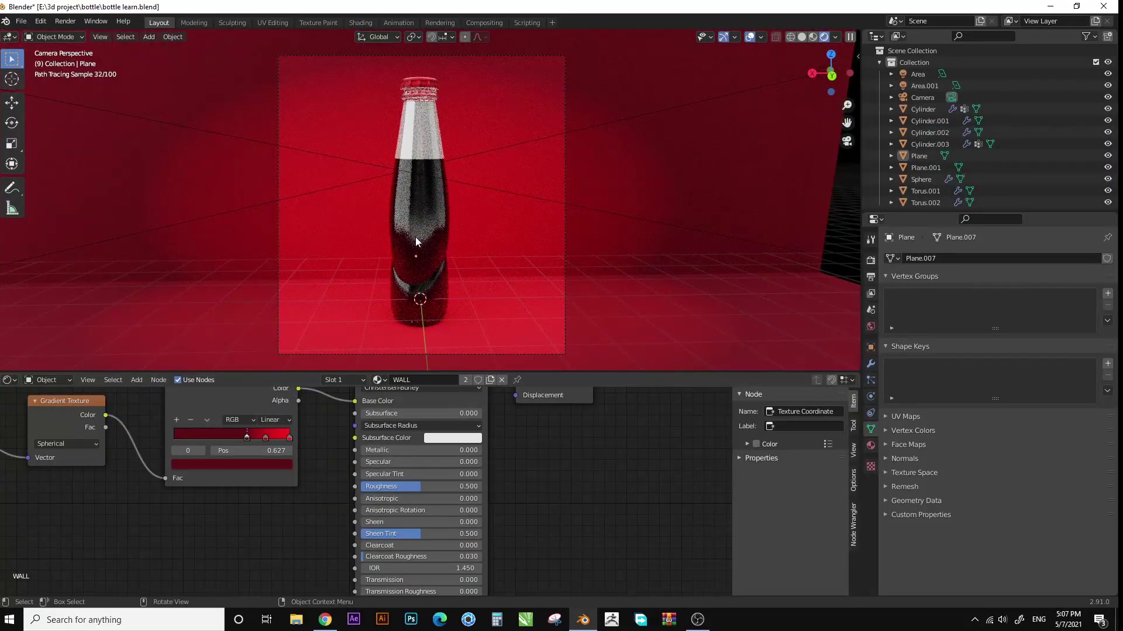
left_click(416, 241)
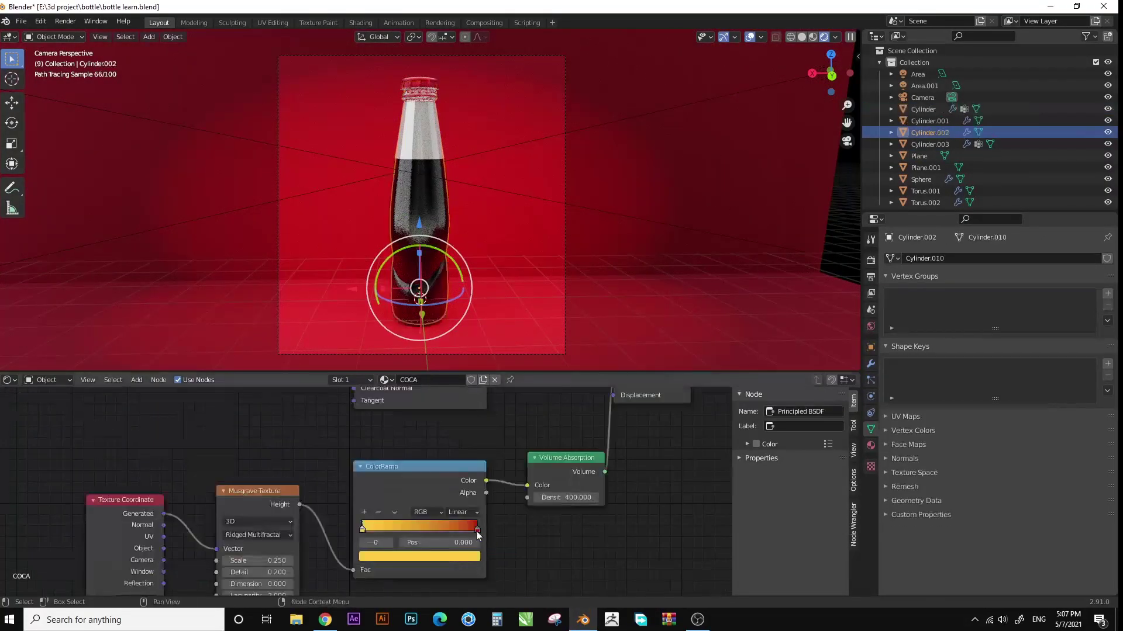
left_click(468, 556)
scroll(480, 494, "up", 3, "shift")
scroll(452, 466, "up", 2, "shift")
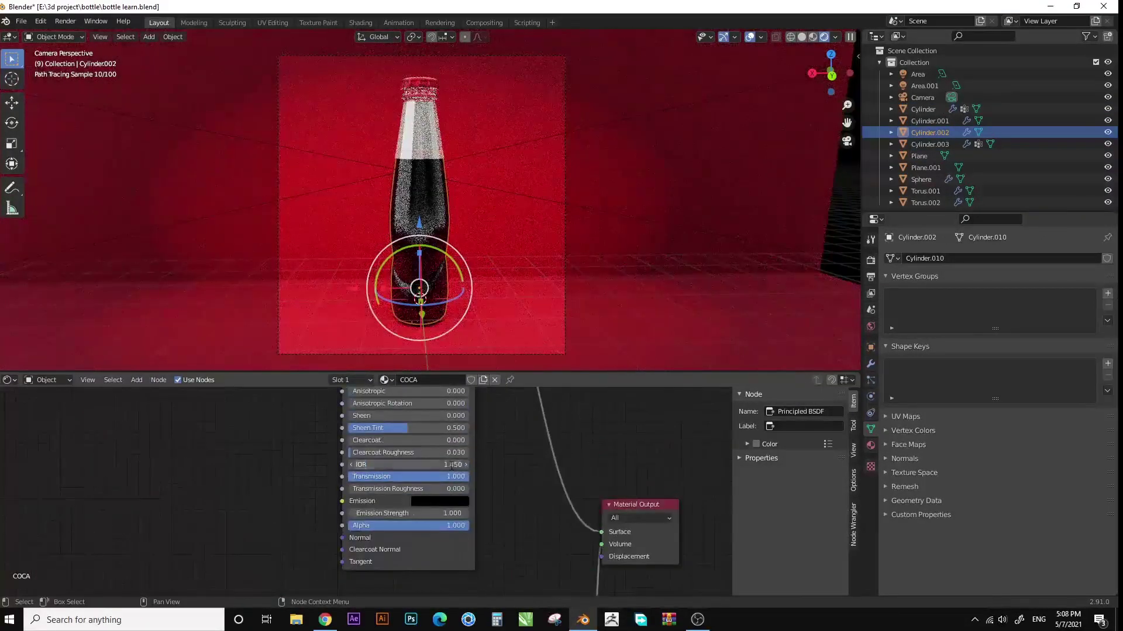
type("1")
key("Return")
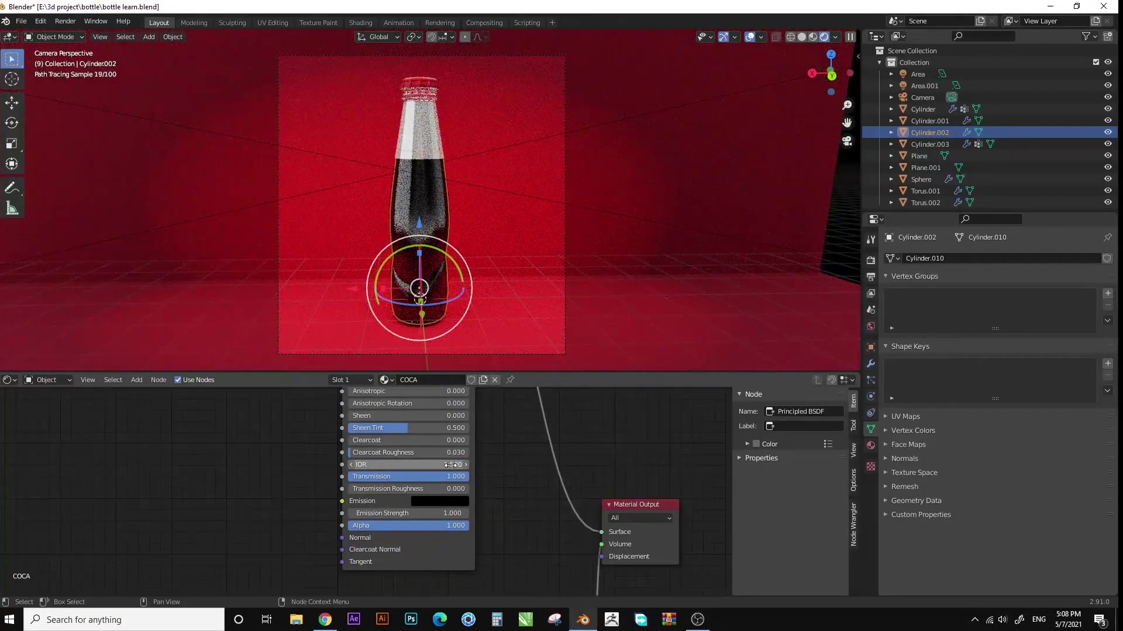
key("Return")
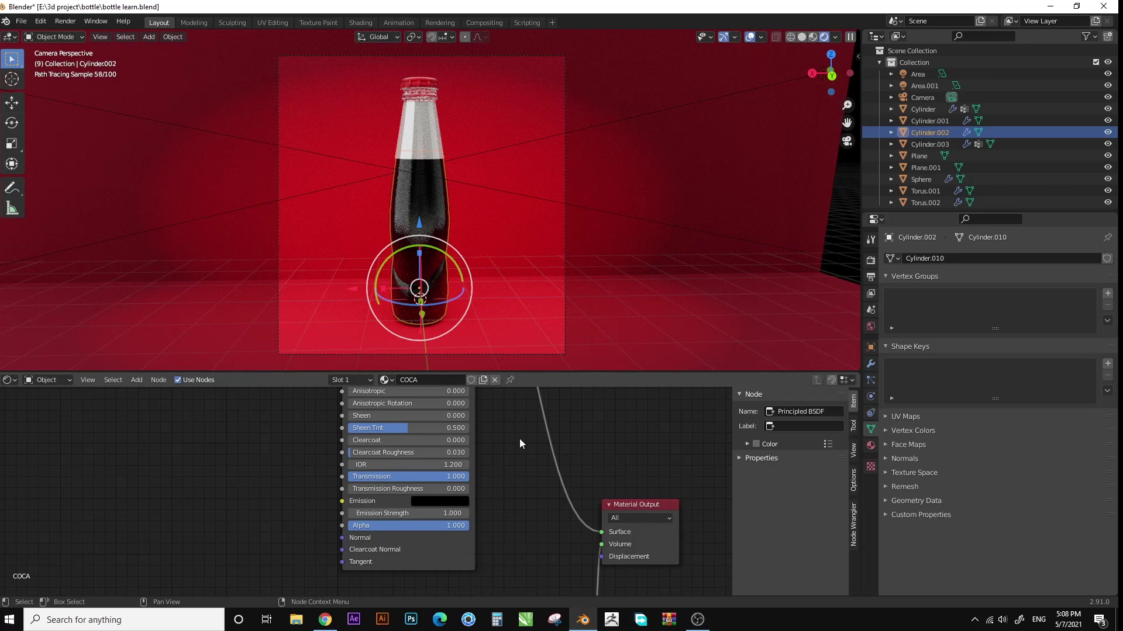
Inspect the backdrop, a bubble sphere and the bottle Cylinder in solid shading.
left_click(647, 188)
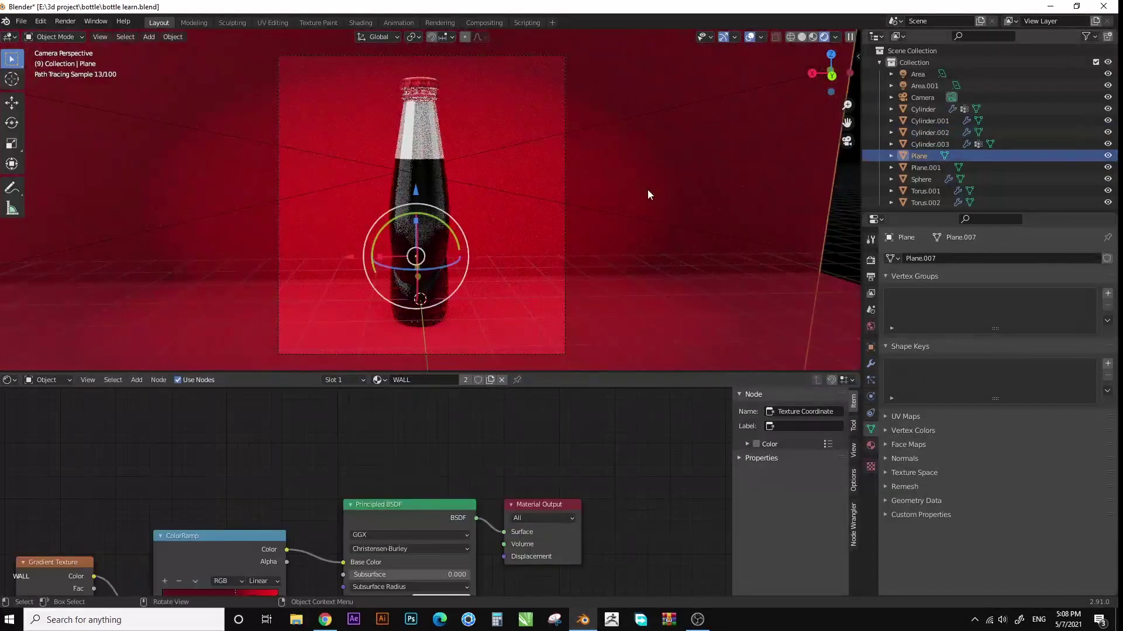
left_click(802, 36)
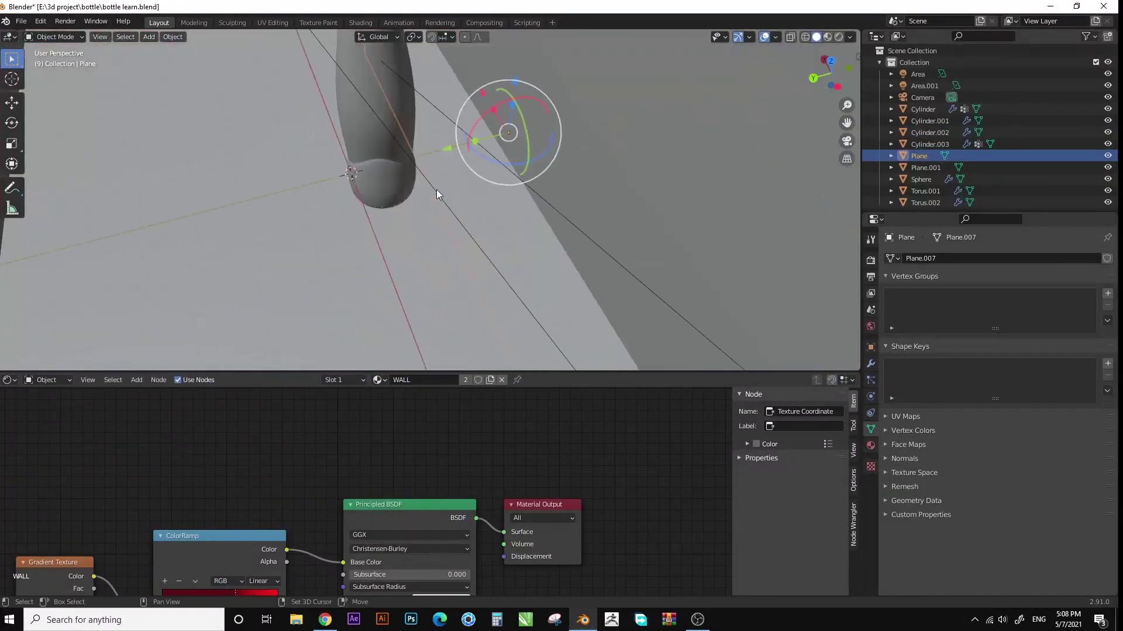
mouse_move(436, 190)
middle_mouse_down()
mouse_move(524, 132)
mouse_move(524, 258)
middle_mouse_up()
left_click(553, 261)
key("KP_Decimal")
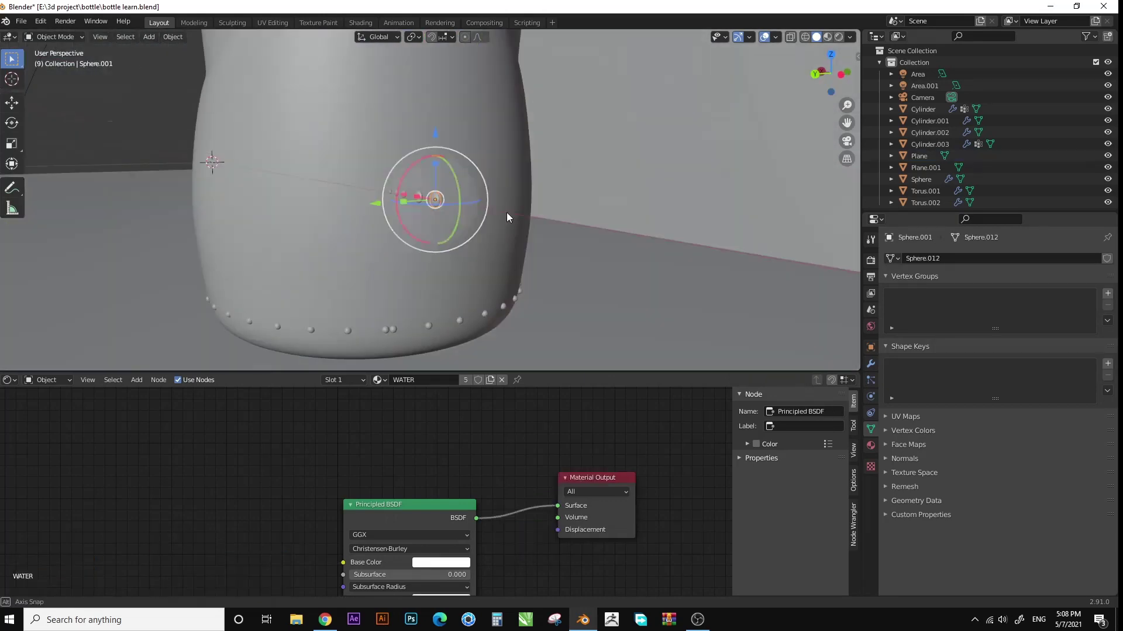
scroll(507, 212, "up", 3)
scroll(459, 281, "down", 2)
scroll(401, 209, "down", 3)
left_click(374, 269)
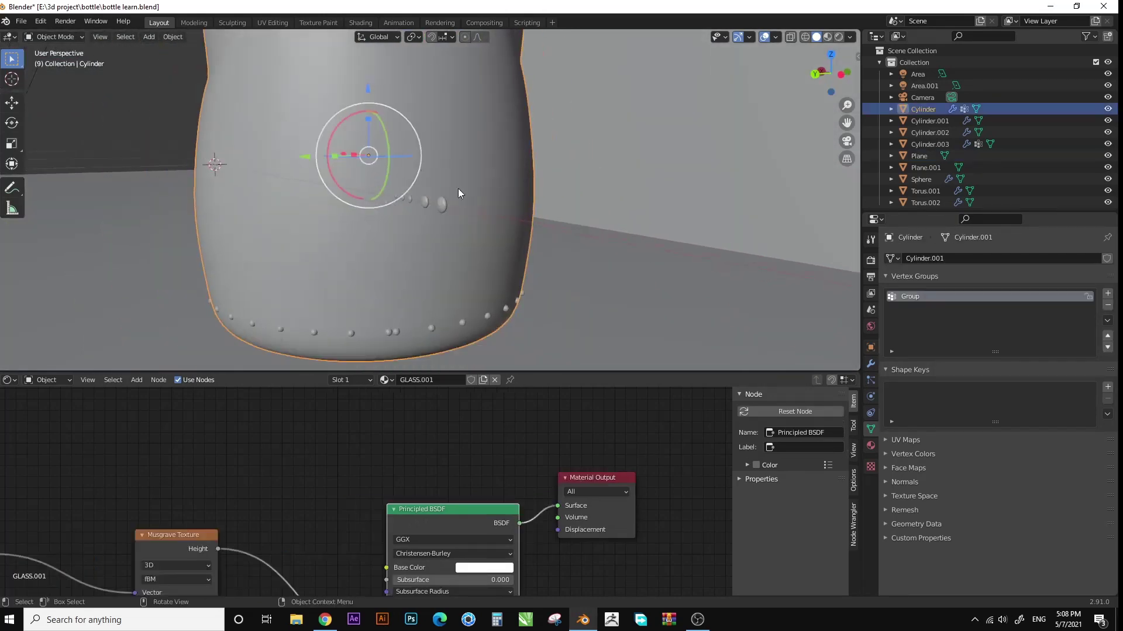
middle_click_drag(374, 269, 328, 222)
Add a particle system to the bottle Cylinder and look along the bubbled bottle.
left_click(1107, 258)
middle_click_drag(493, 233, 458, 182)
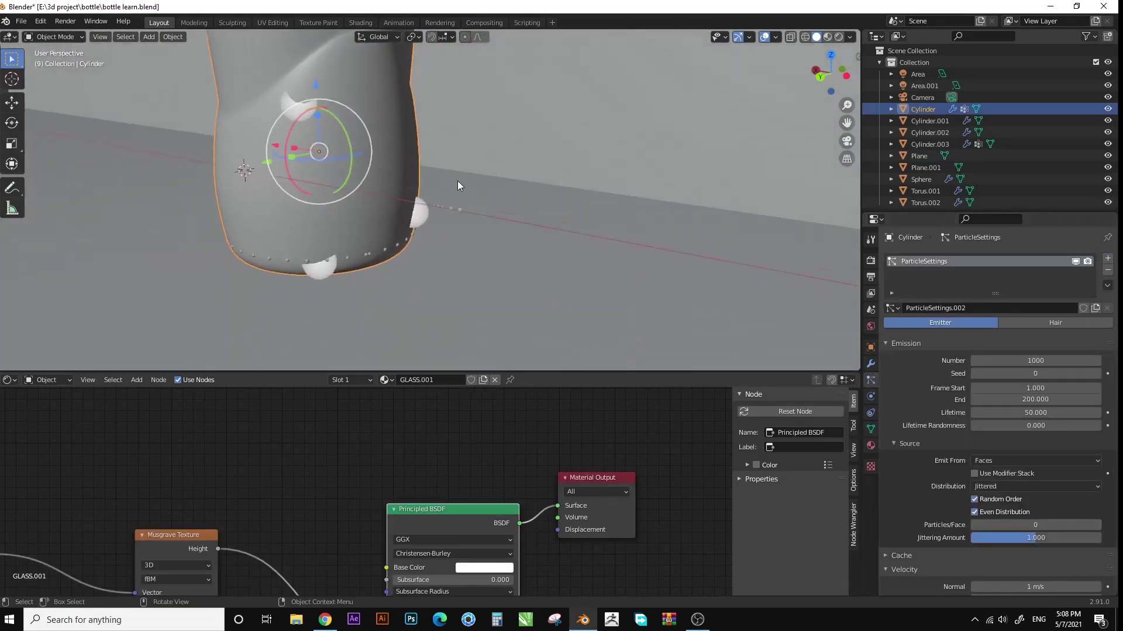
scroll(892, 380, "down", 5)
scroll(497, 244, "down", 4)
scroll(439, 444, "down", 3)
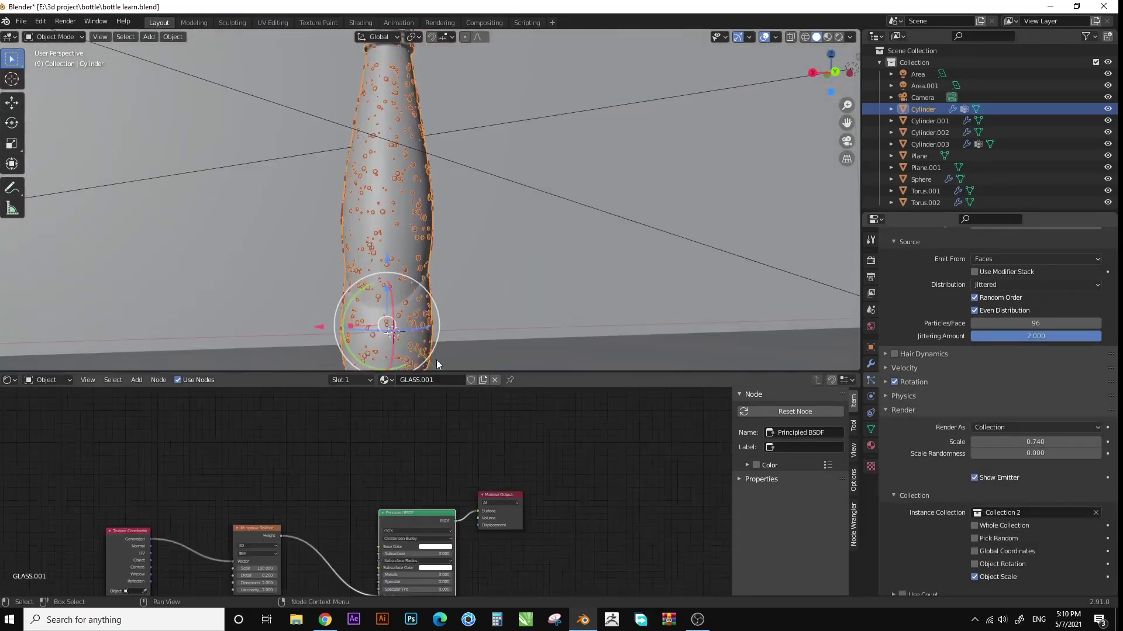
middle_click_drag(436, 360, 481, 310)
scroll(518, 345, "up", 4)
middle_click_drag(519, 345, 507, 307)
Check the Sphere.001 droplet and preview the particle-covered bottle from the camera with overlays hidden.
left_click(507, 309)
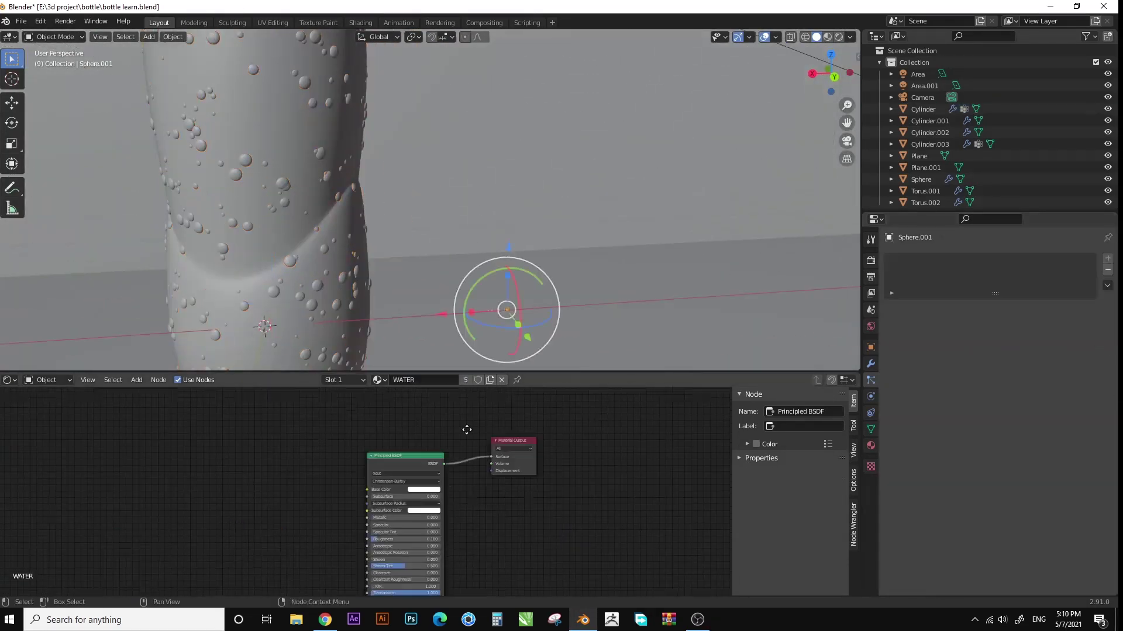
scroll(464, 432, "up", 2)
scroll(470, 447, "up", 3)
scroll(469, 448, "up", 1)
key("KP_0")
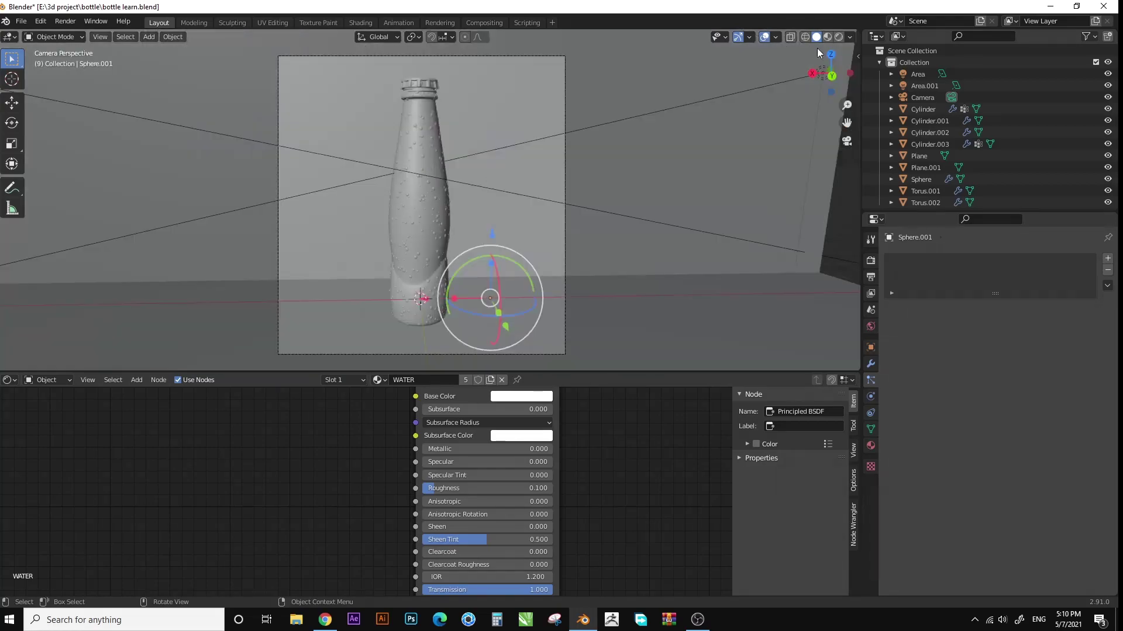
left_click(839, 36)
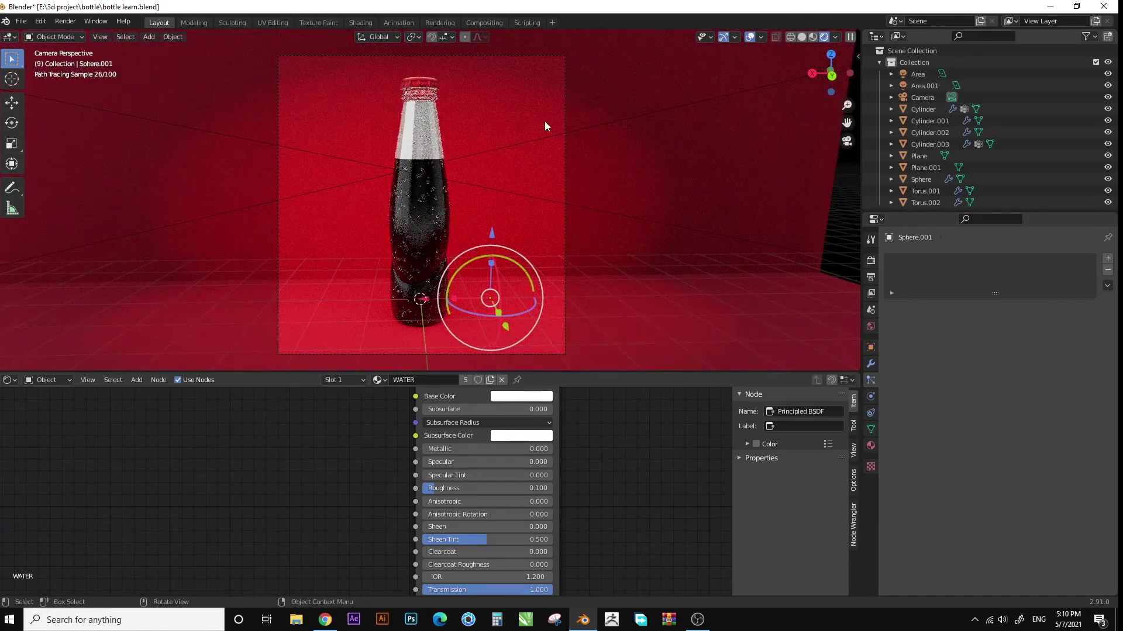
left_click(749, 37)
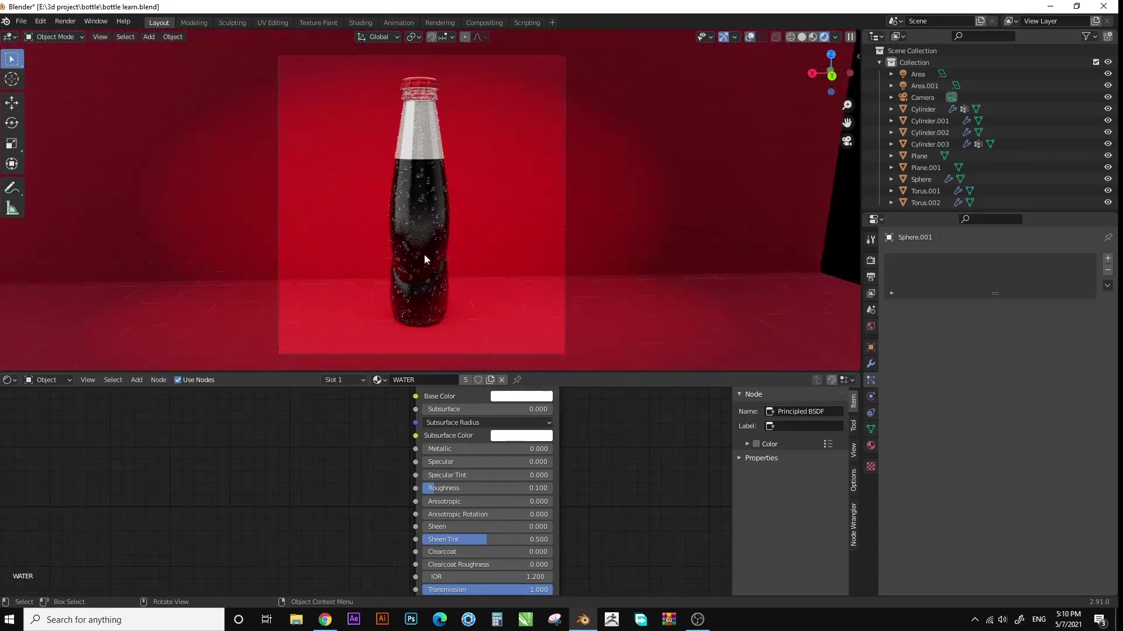
left_click(426, 252)
scroll(427, 175, "up", 3)
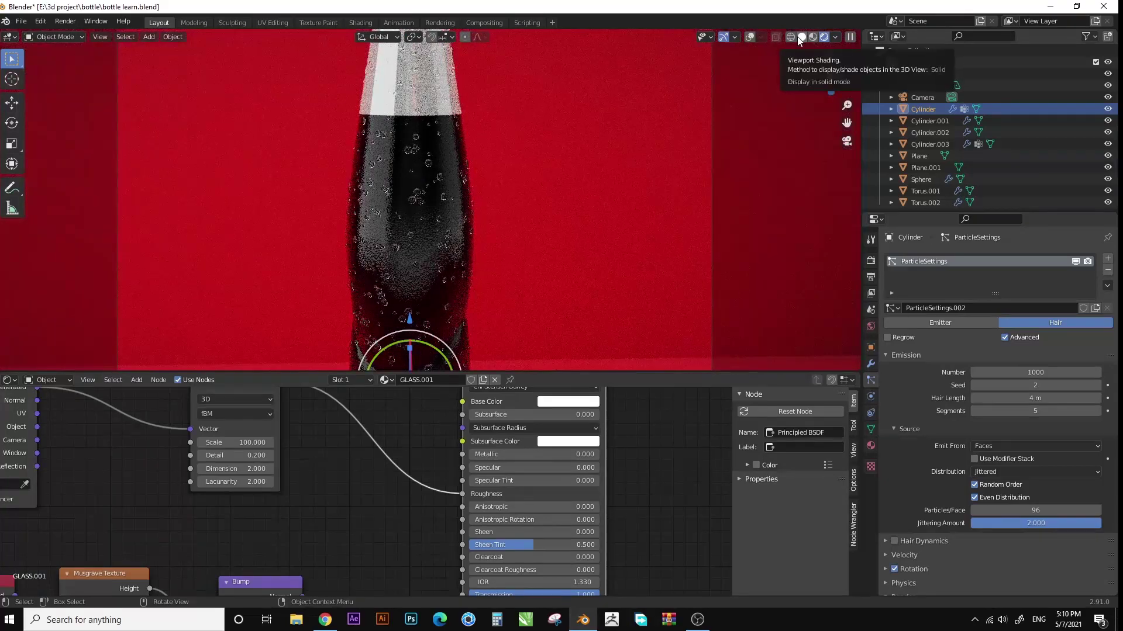
left_click(801, 37)
middle_click_drag(752, 79, 778, 117)
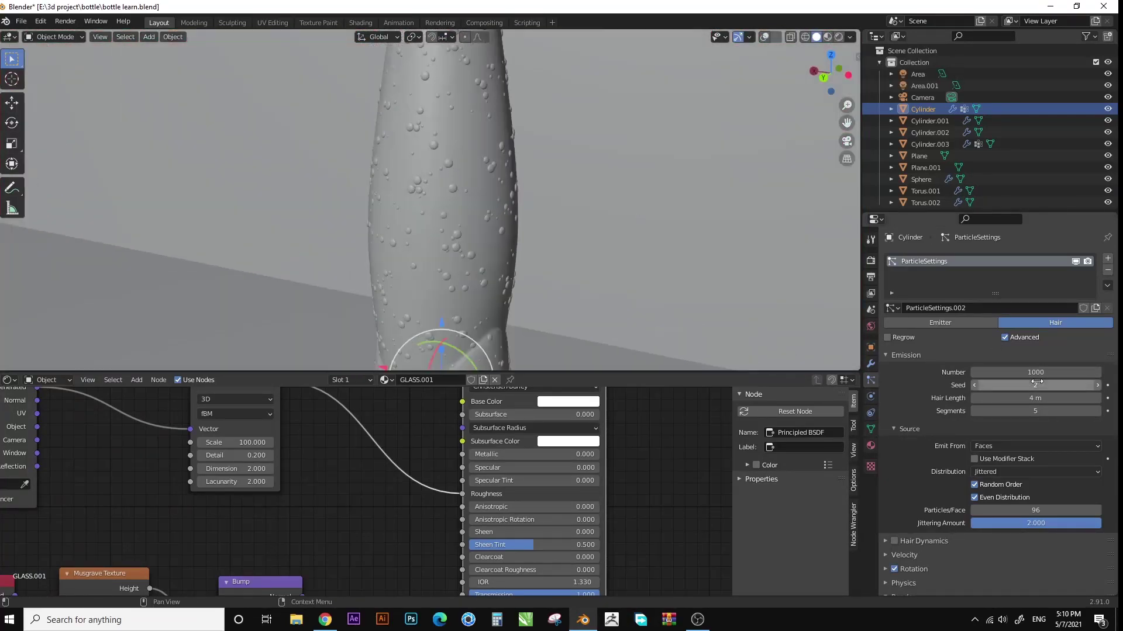
Set the droplet particle count to 500.
type("500")
key("Return")
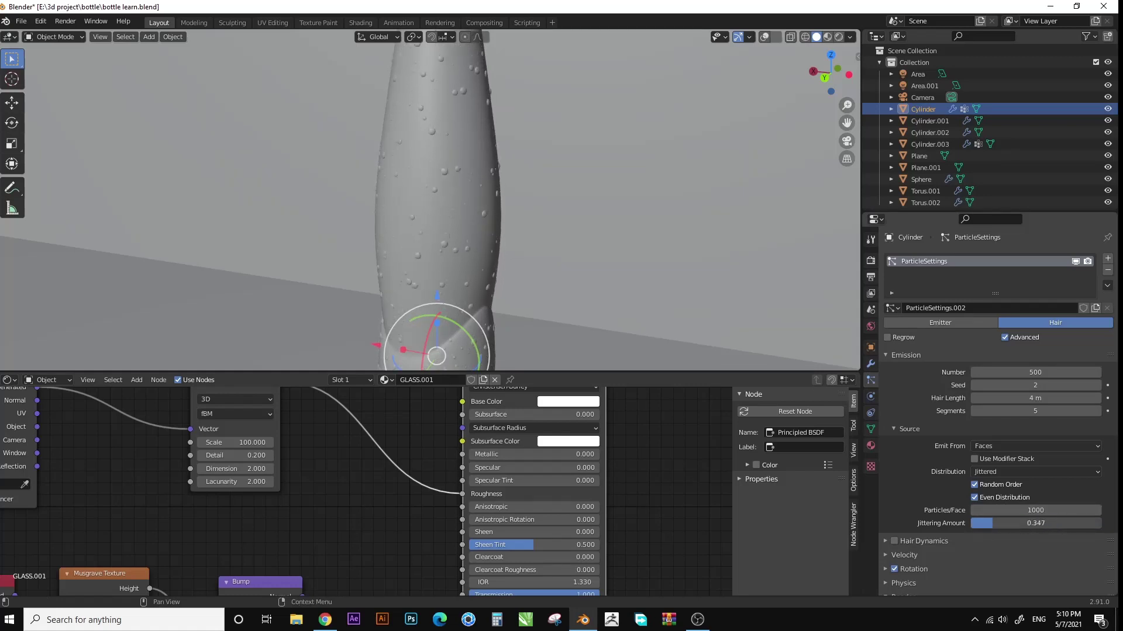
scroll(994, 497, "down", 5)
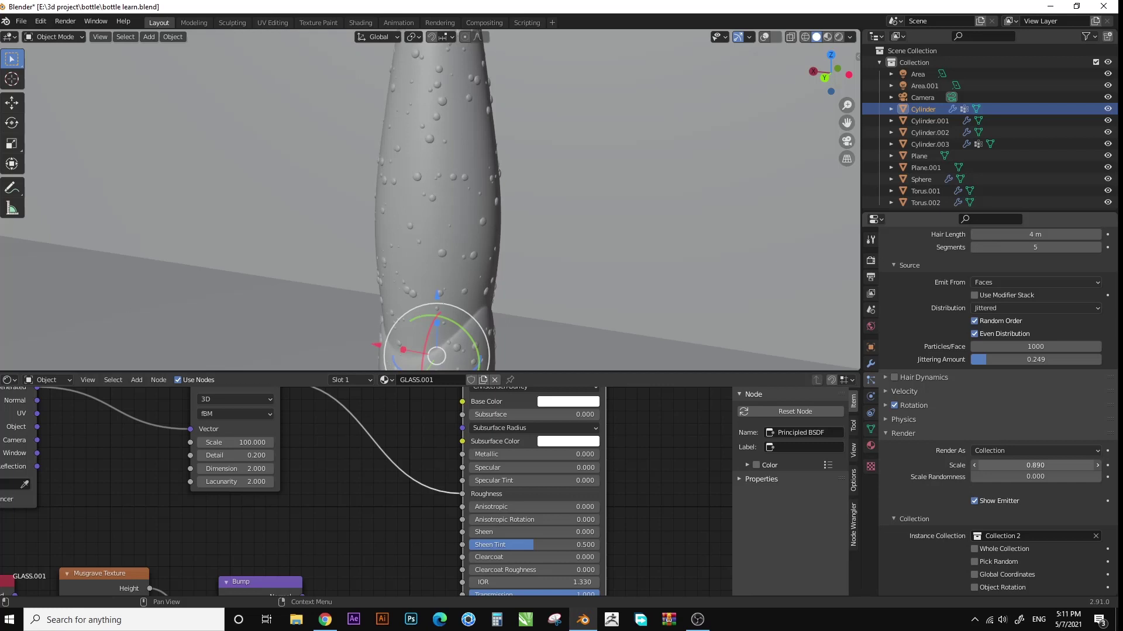
scroll(992, 532, "down", 3)
scroll(972, 511, "down", 2)
Turn on random picking and object rotation for the Collection 2 droplet instances.
left_click(975, 421)
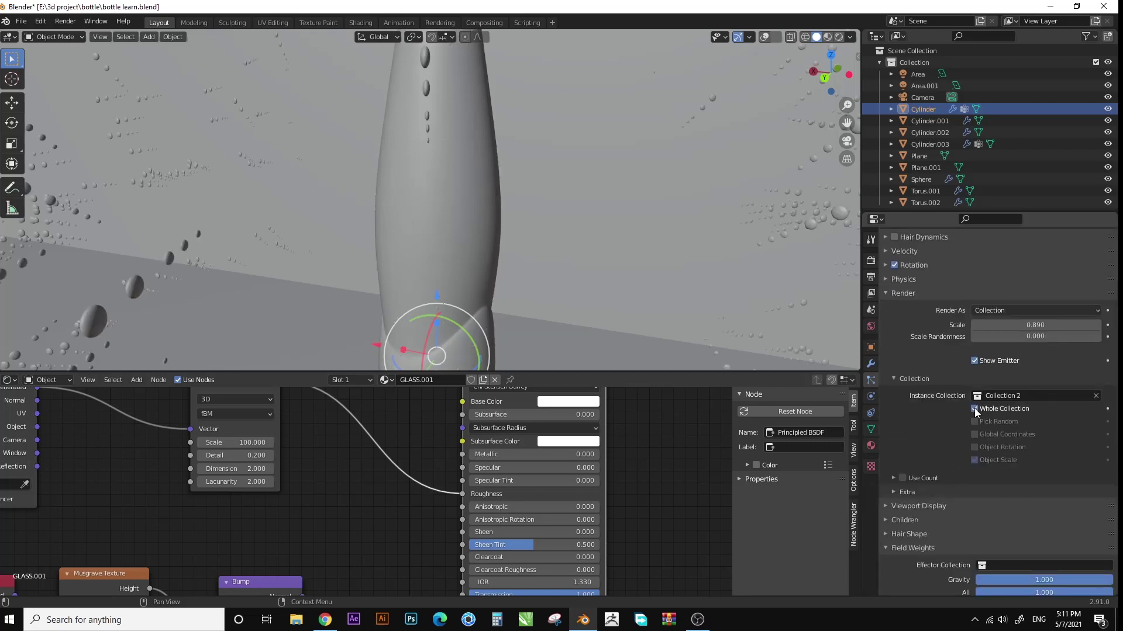
left_click(975, 434)
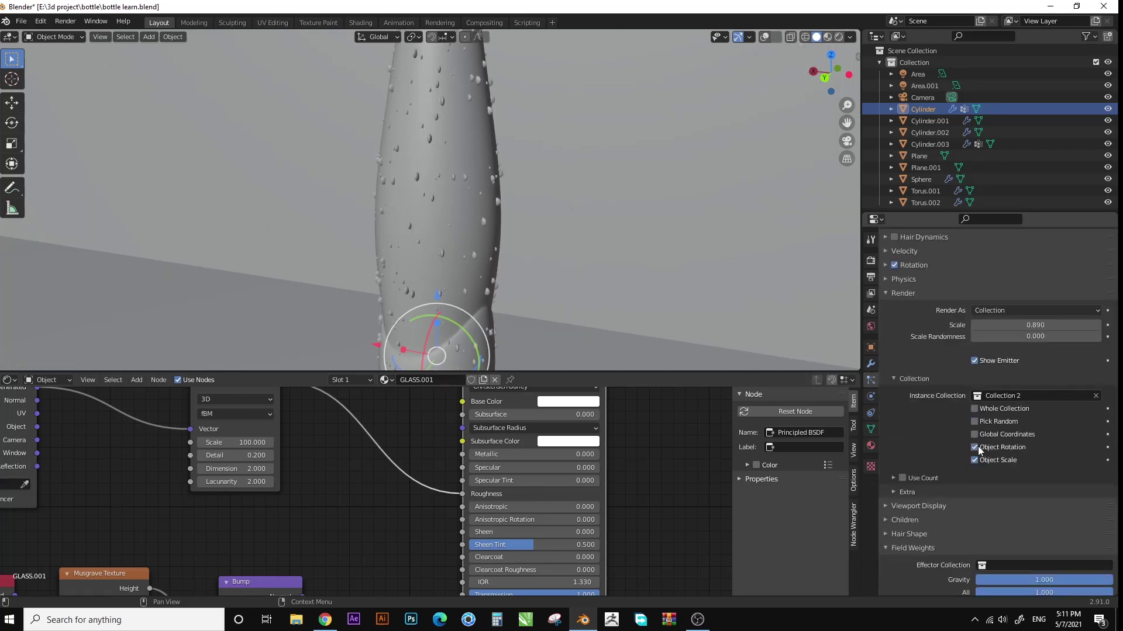
left_click(892, 477)
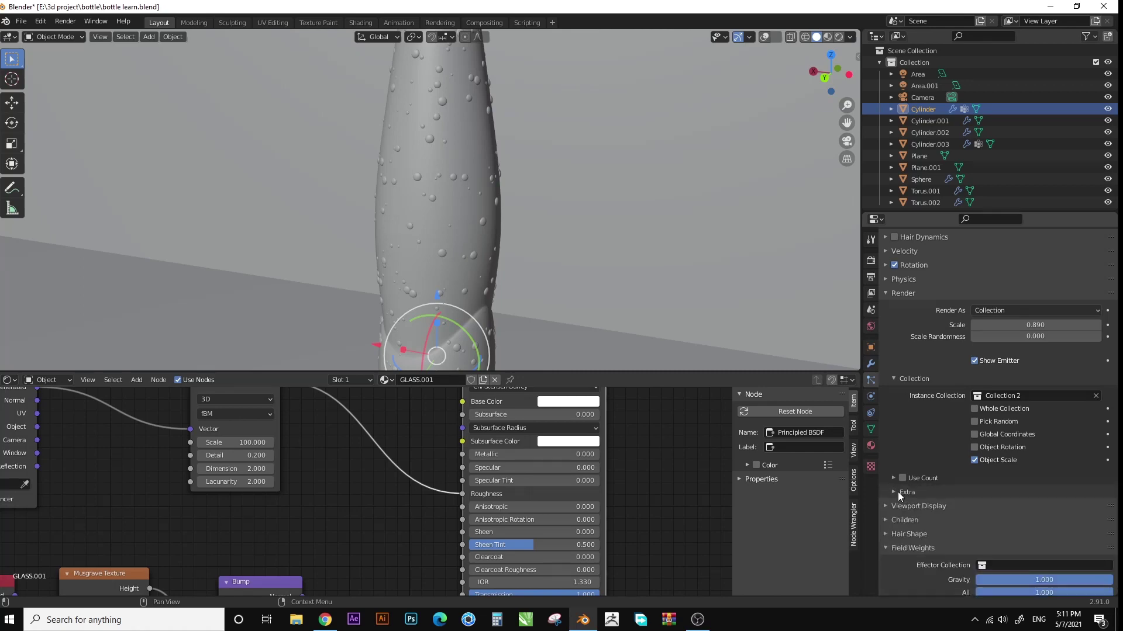
scroll(897, 492, "down", 2)
scroll(901, 476, "up", 3)
scroll(946, 473, "up", 8)
scroll(980, 374, "up", 4)
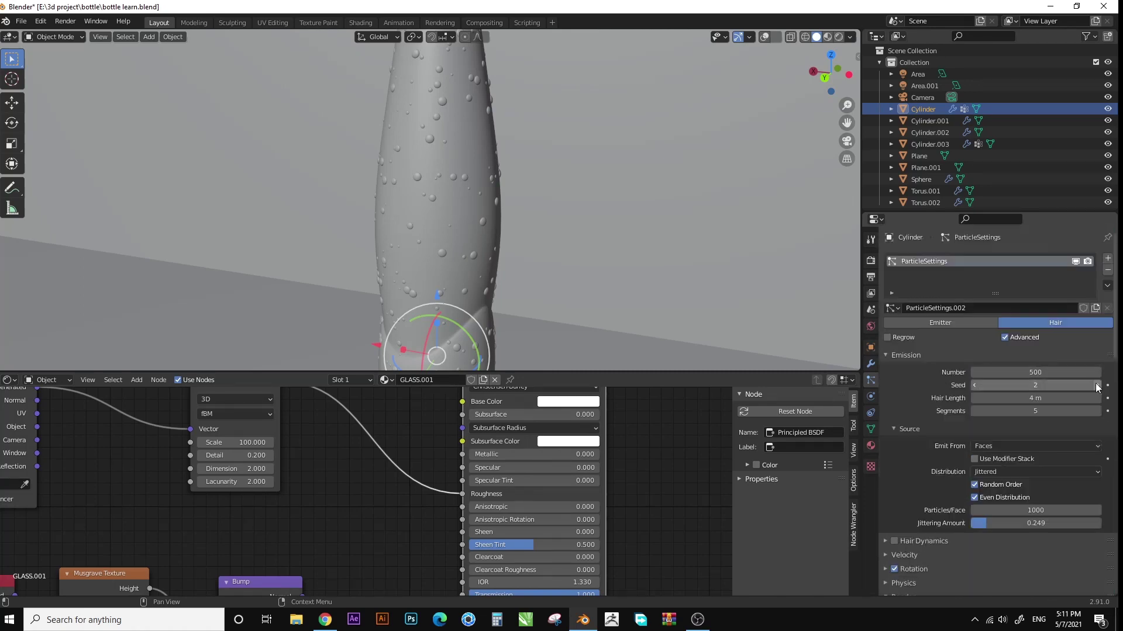
scroll(1082, 389, "down", 2)
scroll(1023, 395, "up", 2)
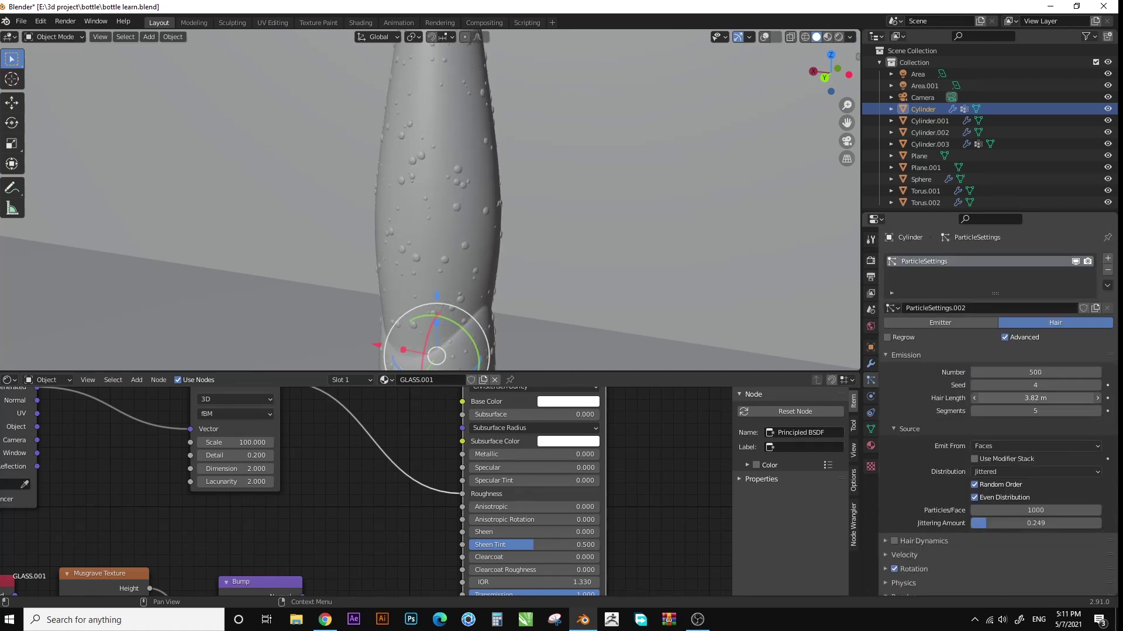
Preview the rendered droplets from the camera, then select the Cylinder.003 bottle part.
left_click(846, 141)
left_click(837, 37)
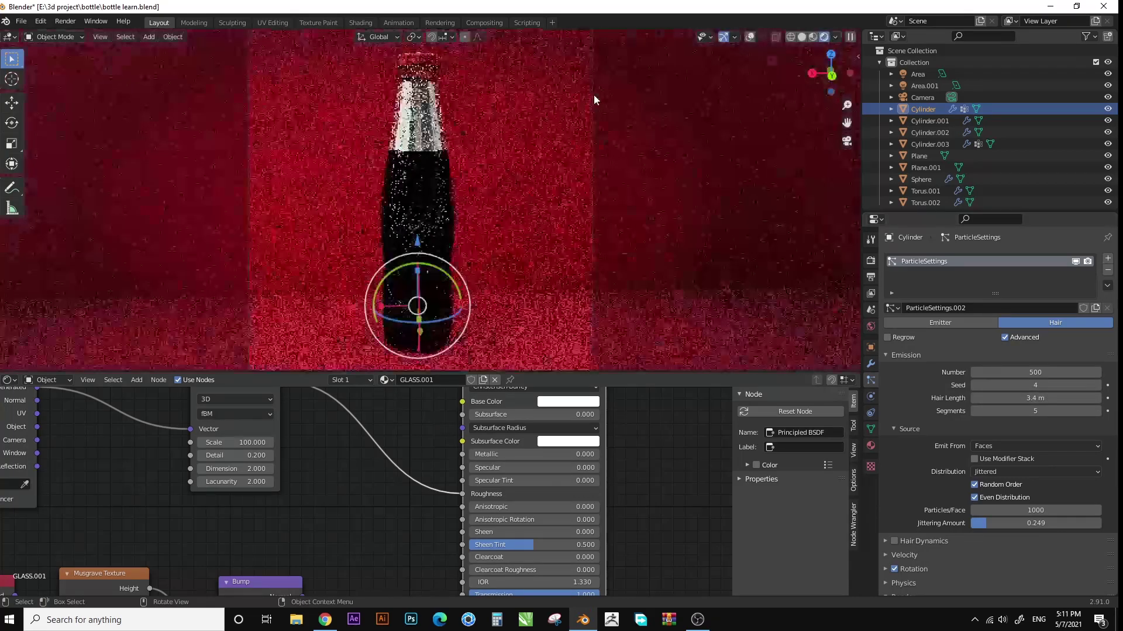
key("z")
left_click(551, 113)
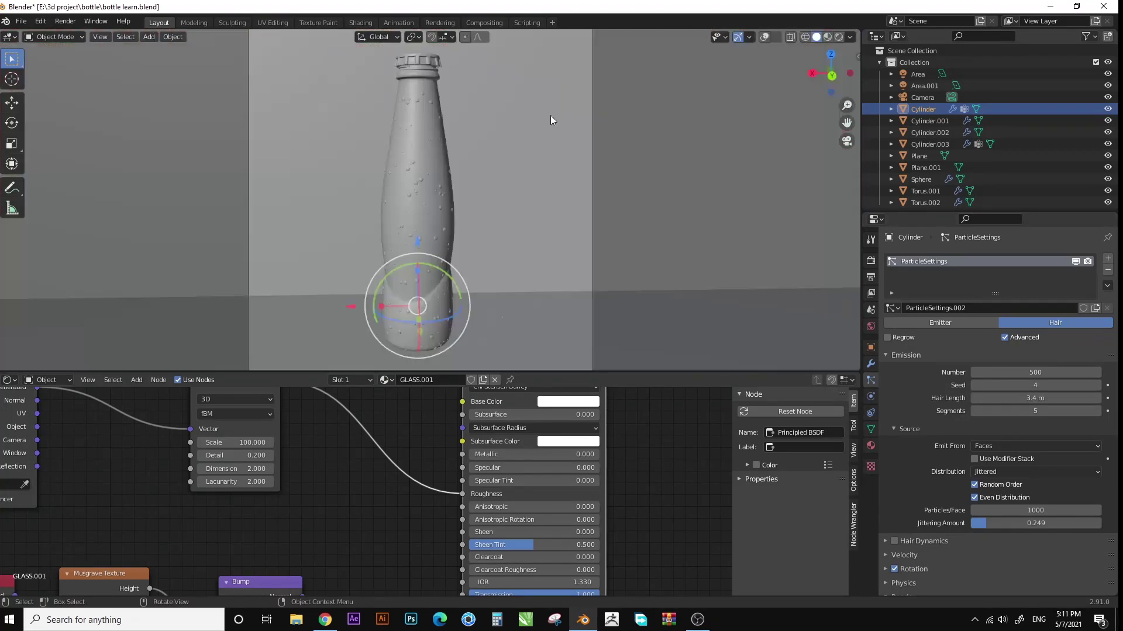
middle_click_drag(551, 113, 444, 175)
left_click(438, 88)
Reposition Cylinder.003 and frame the bottle neck and its label shader nodes.
key("g")
left_click(563, 221)
scroll(564, 221, "up", 5)
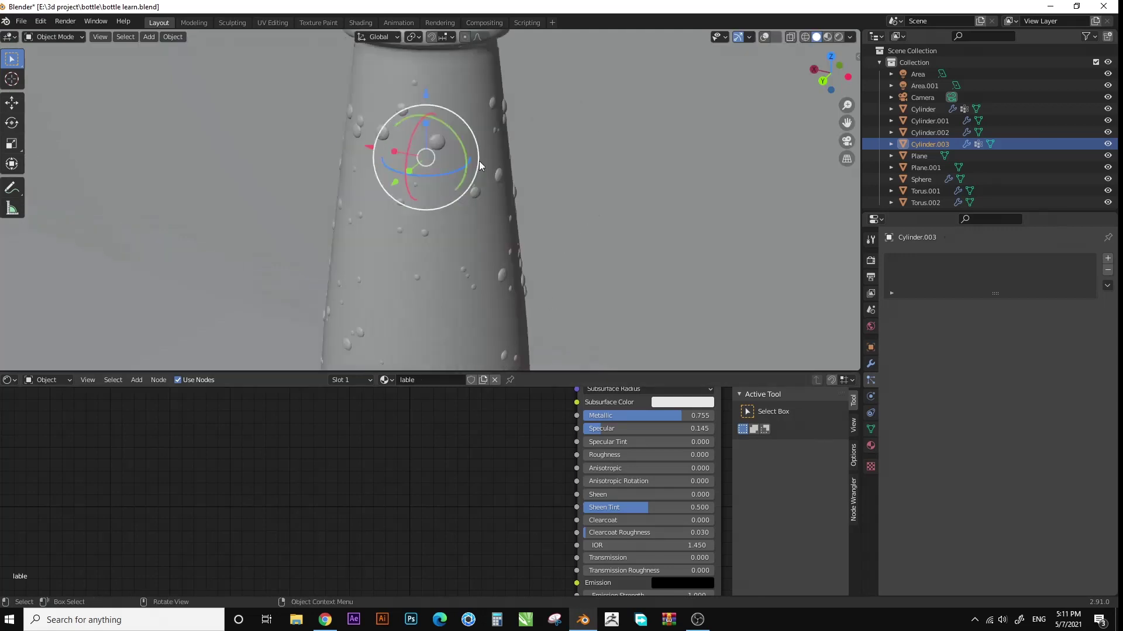
middle_click_drag(561, 222, 479, 222)
middle_click_drag(567, 438, 530, 489)
scroll(484, 438, "down", 2)
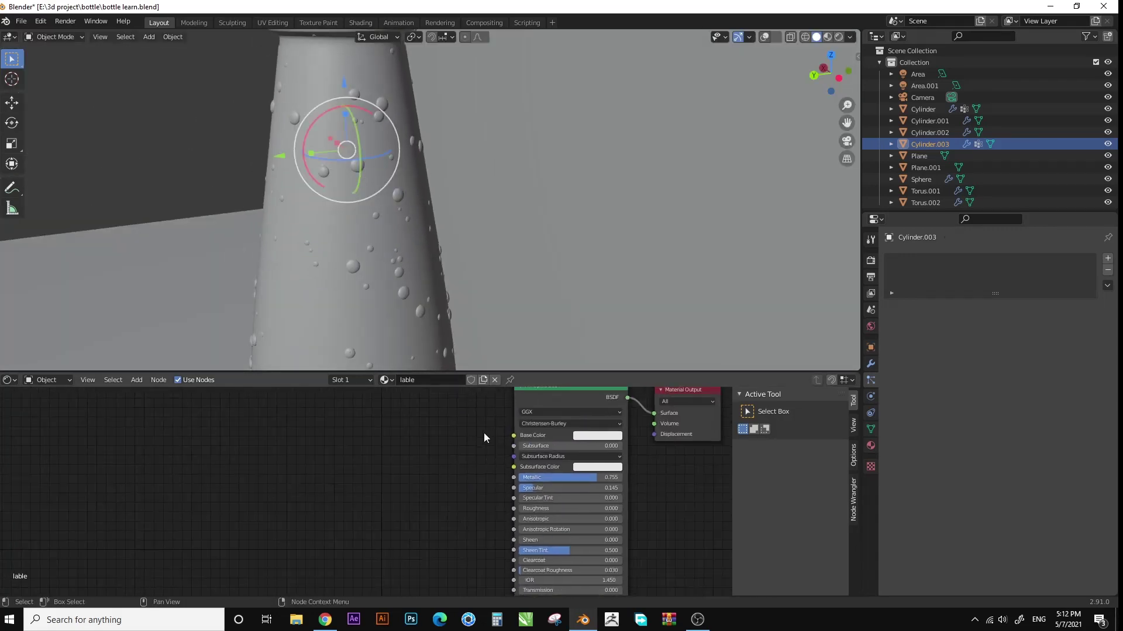
middle_click_drag(455, 462, 533, 456)
Add an Image Texture node feeding lable.psd into the label's Base Color.
key("shift+a")
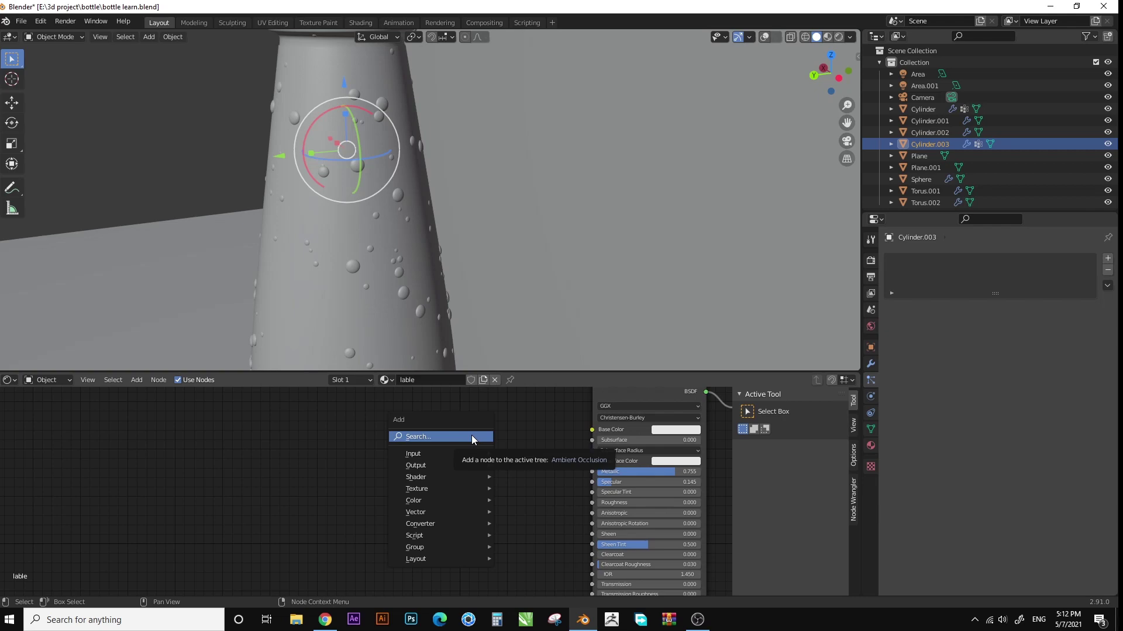
left_click(429, 437)
type("image tex")
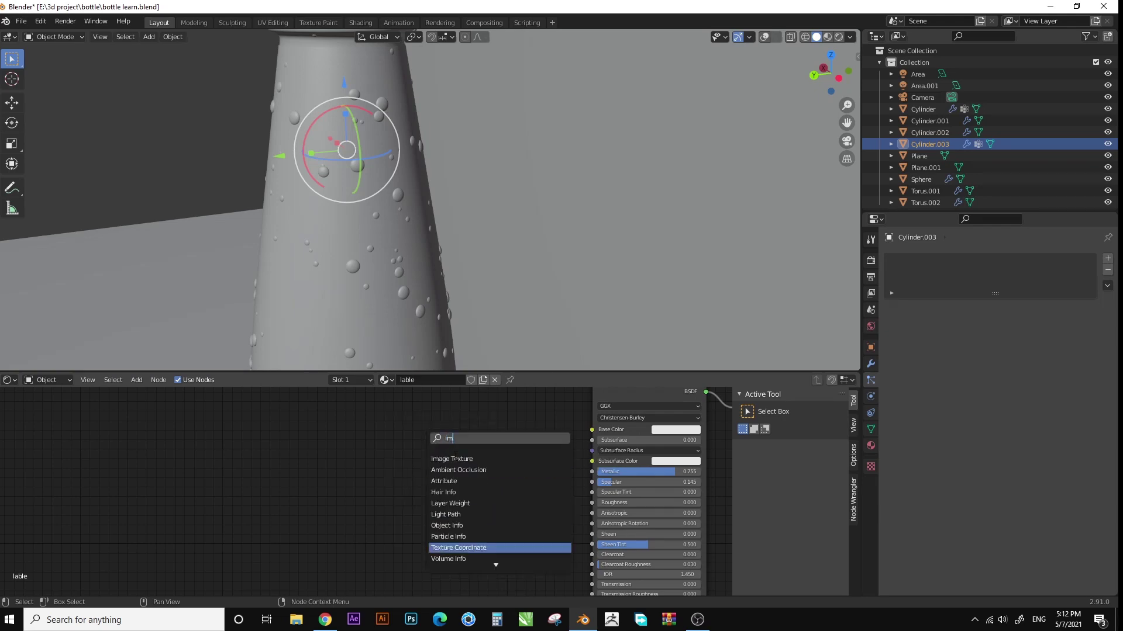
left_click(450, 546)
left_click_drag(496, 430, 591, 430)
left_click(471, 454)
double_click(527, 416)
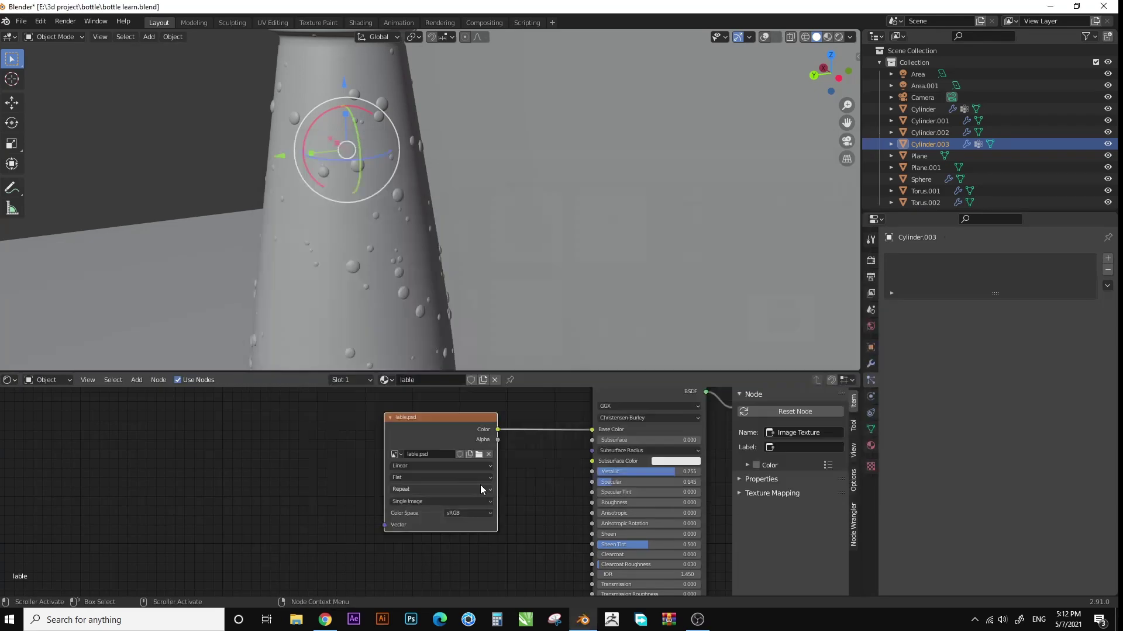
left_click(838, 37)
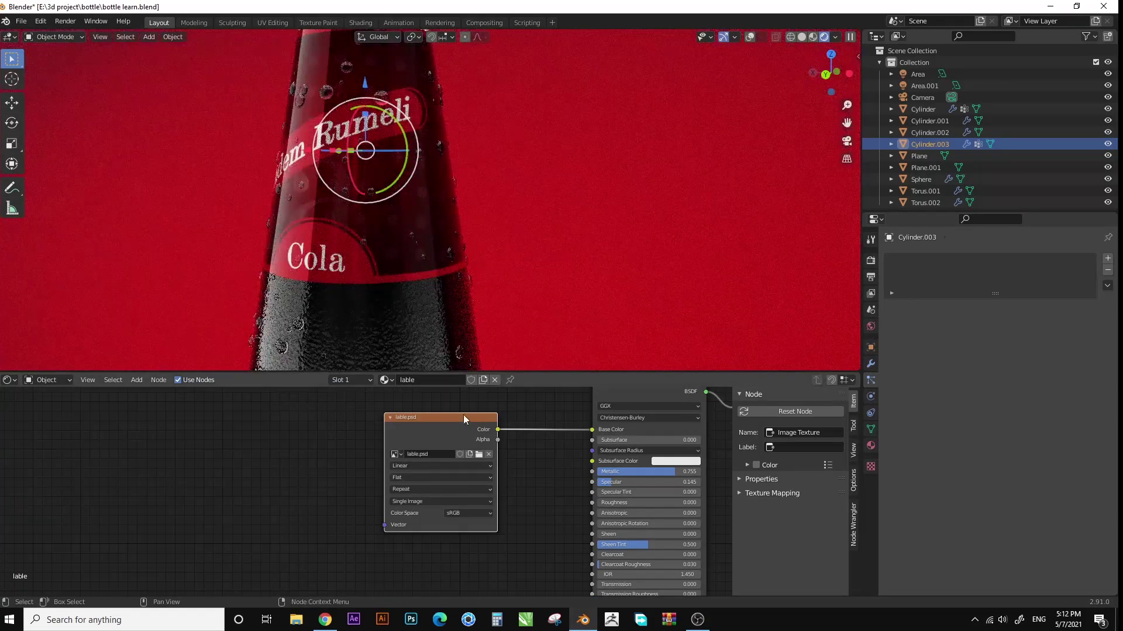
Move the Image Texture node aside and place a Musgrave Texture node.
left_click_drag(444, 417, 407, 400)
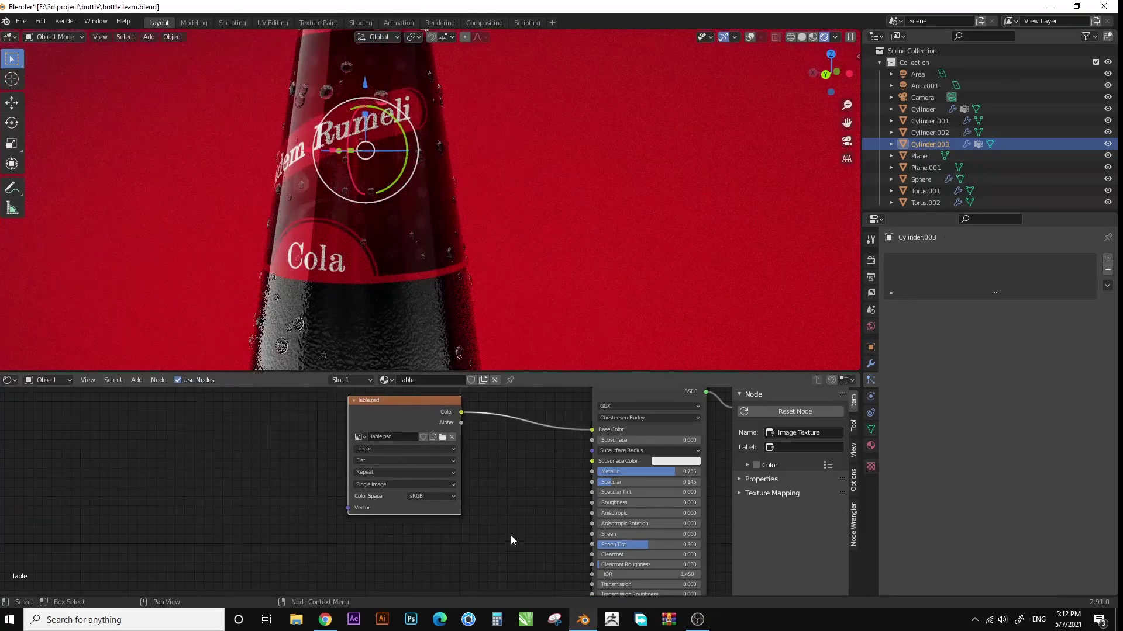
middle_click_drag(513, 538, 501, 411)
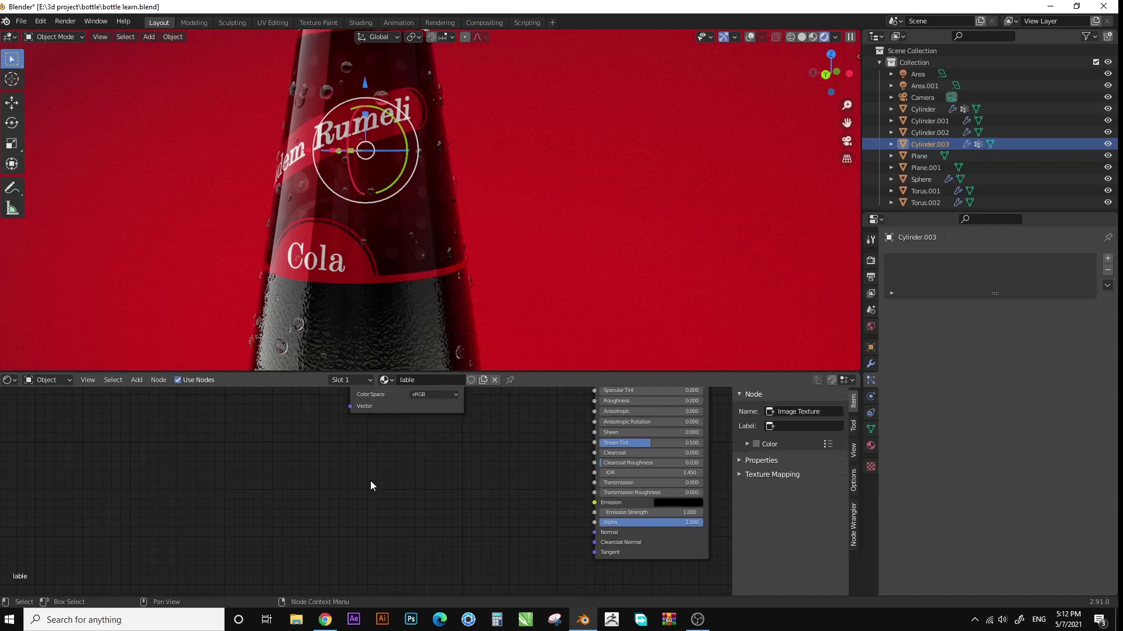
key("shift+a")
type("mus")
left_click(402, 489)
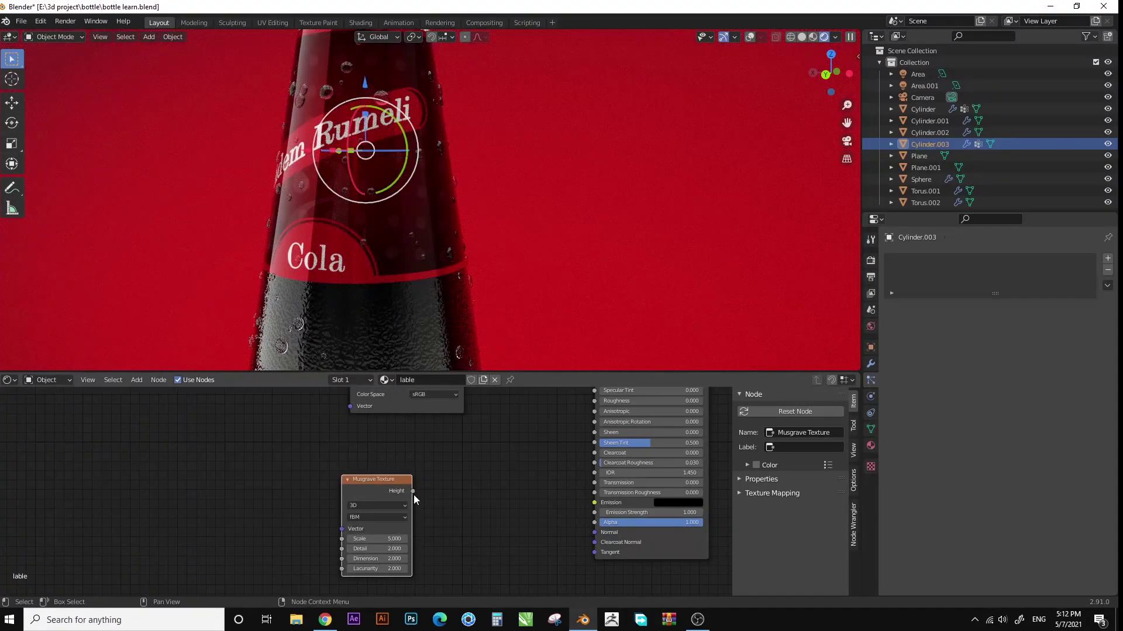
Add a Bump node linking Musgrave Height to the shader Normal, strength 0.020.
middle_click_drag(458, 530, 462, 490)
key("shift+a")
type("bum")
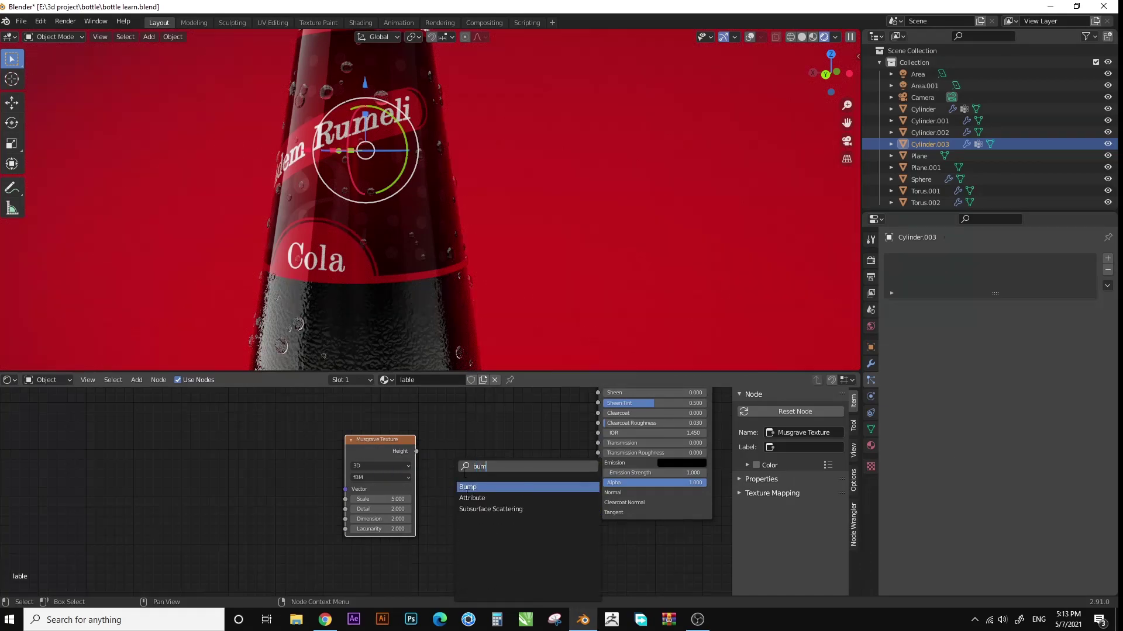
key("Return")
left_click(468, 462)
left_click_drag(417, 452, 463, 513)
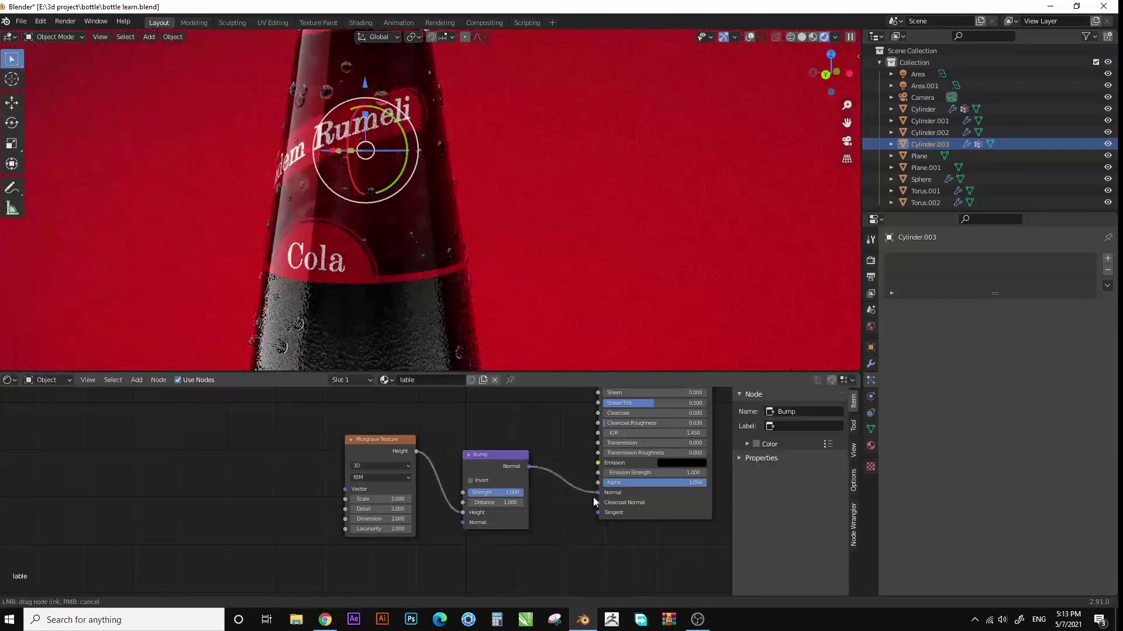
left_click_drag(593, 497, 596, 494)
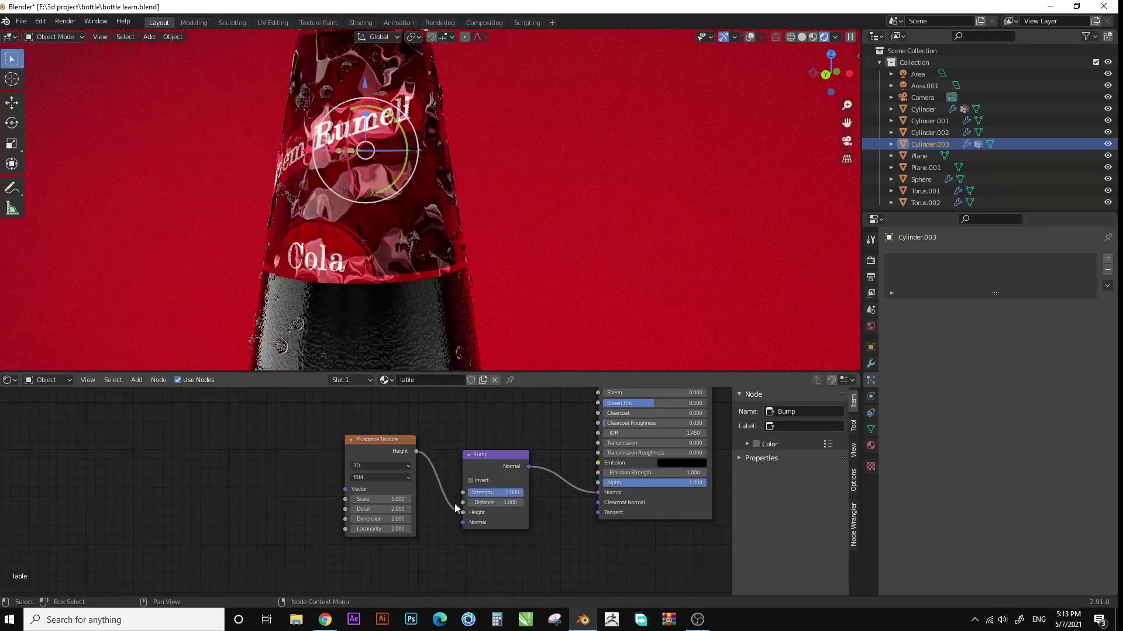
type("02")
key("Return")
Add a Texture Coordinate node feeding Generated into the Musgrave Vector.
middle_click_drag(232, 452, 344, 436)
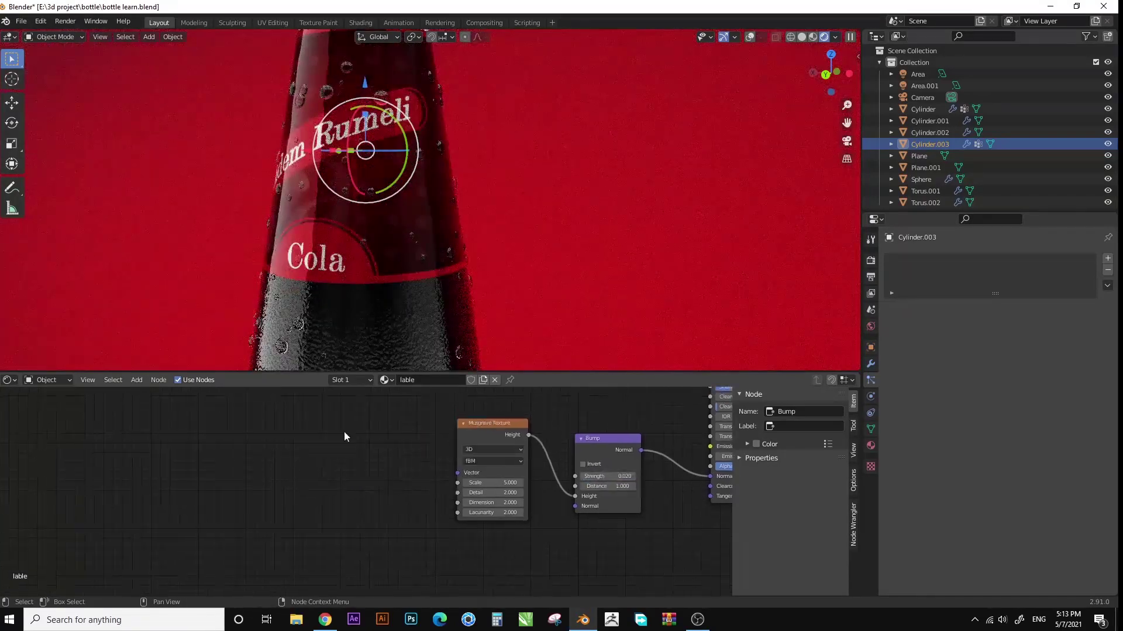
type("g")
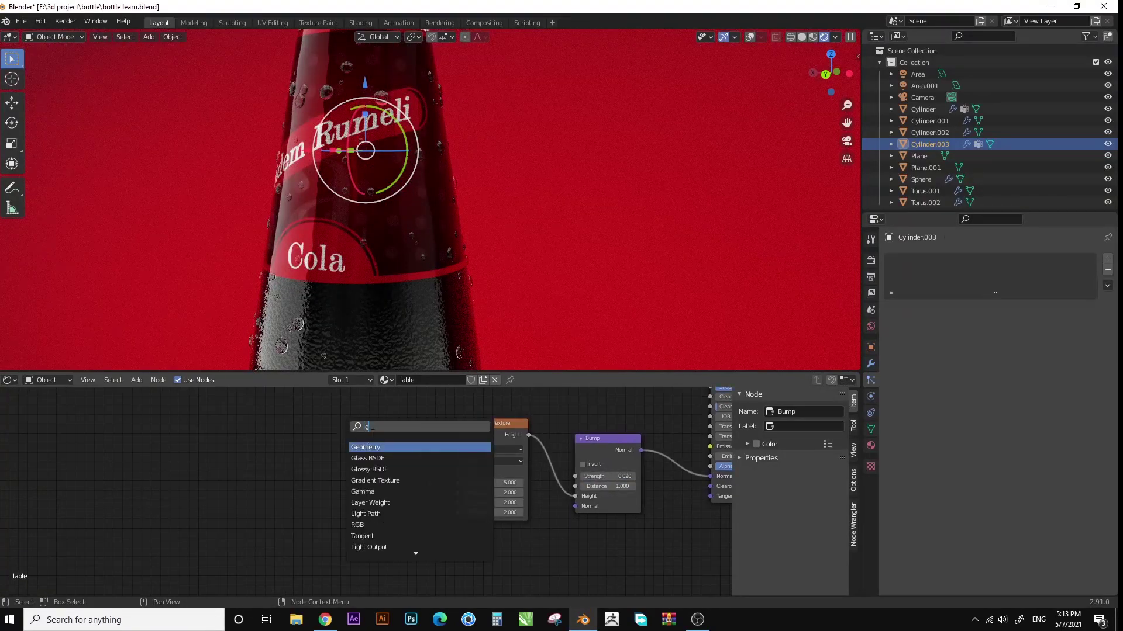
key("Return")
left_click(331, 436)
left_click_drag(357, 438, 459, 472)
middle_click_drag(564, 497, 444, 518)
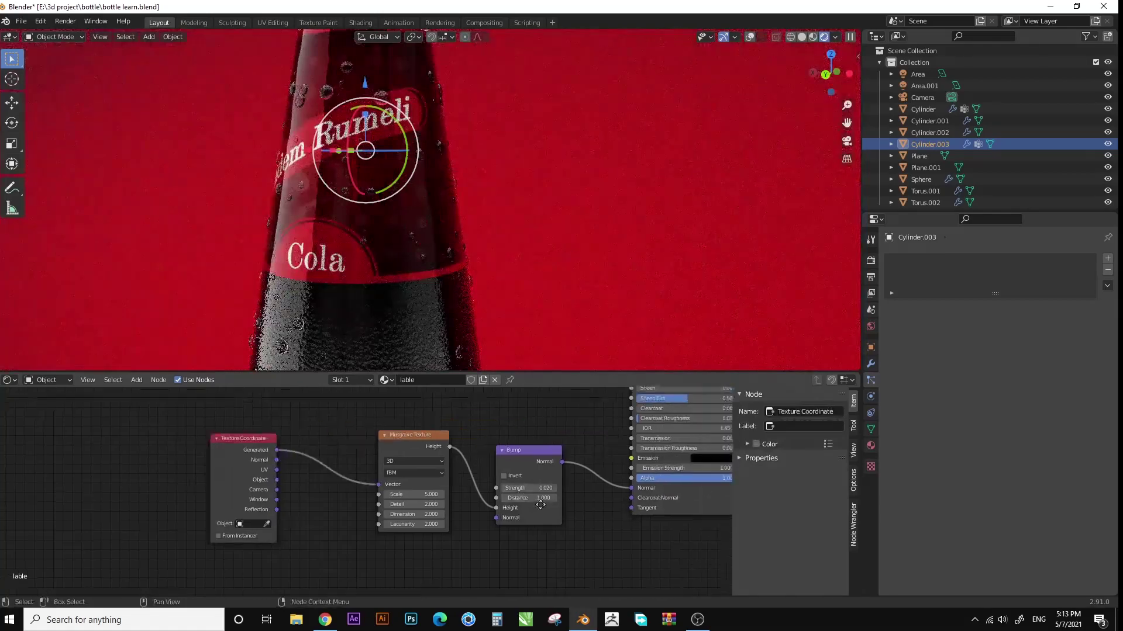
scroll(384, 493, "up", 2)
Set the Musgrave Scale to 500 and Detail to 2.0.
left_click(389, 503, "ctrl+shift")
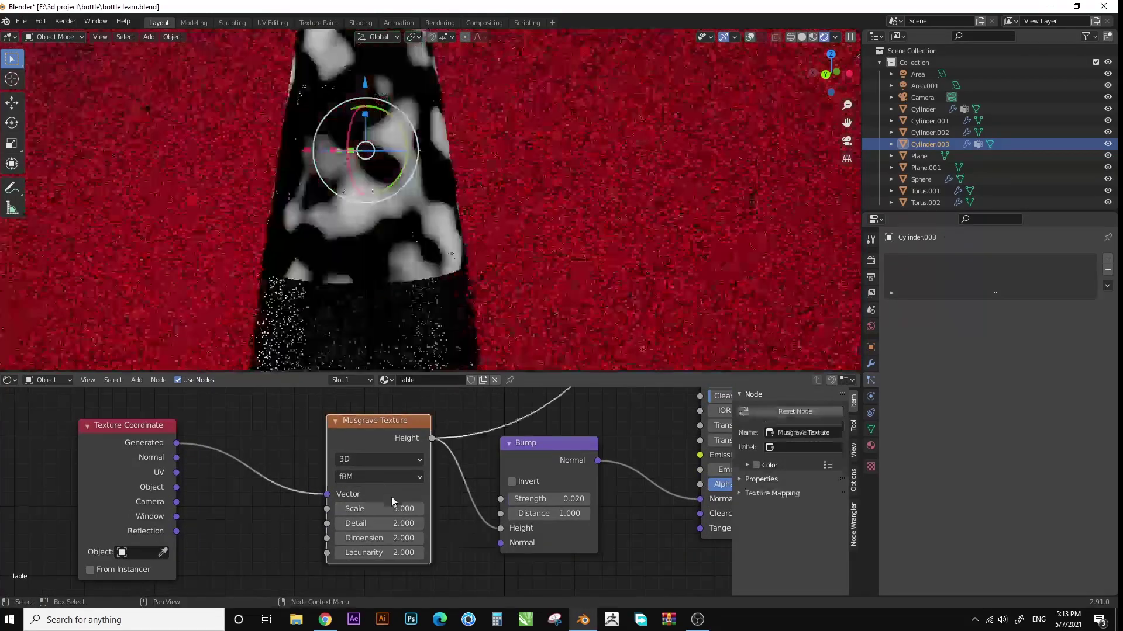
type("500")
key("Return")
left_click(380, 523)
type("2.0")
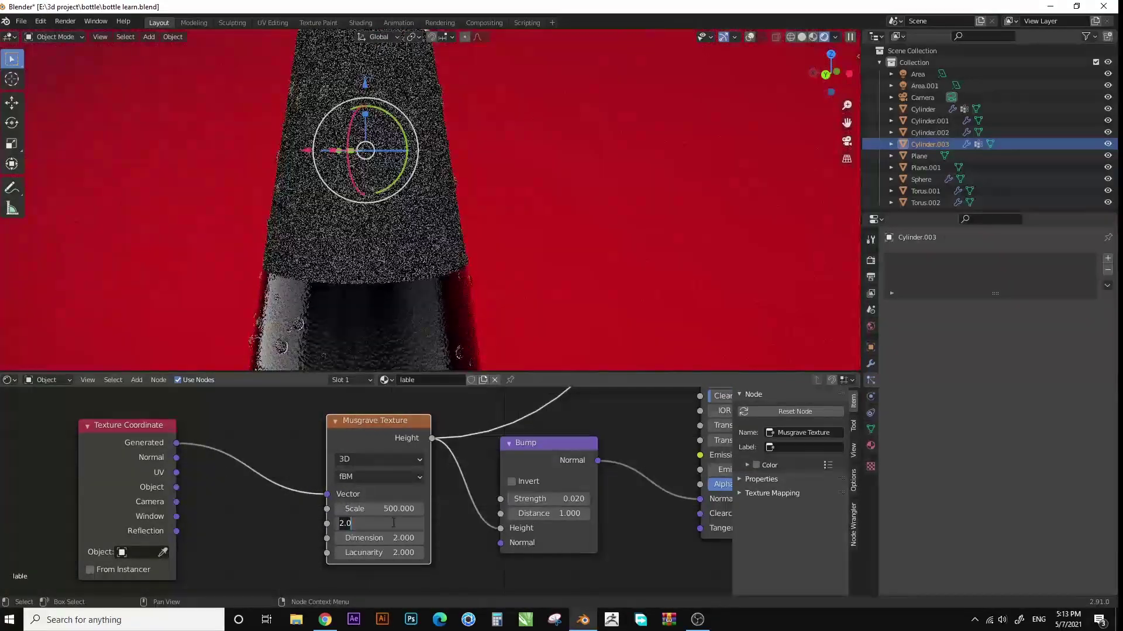
key("Return")
left_click(716, 445, "ctrl+shift")
Link the Musgrave texture to a reflection input of the label shader.
scroll(401, 130, "up", 3)
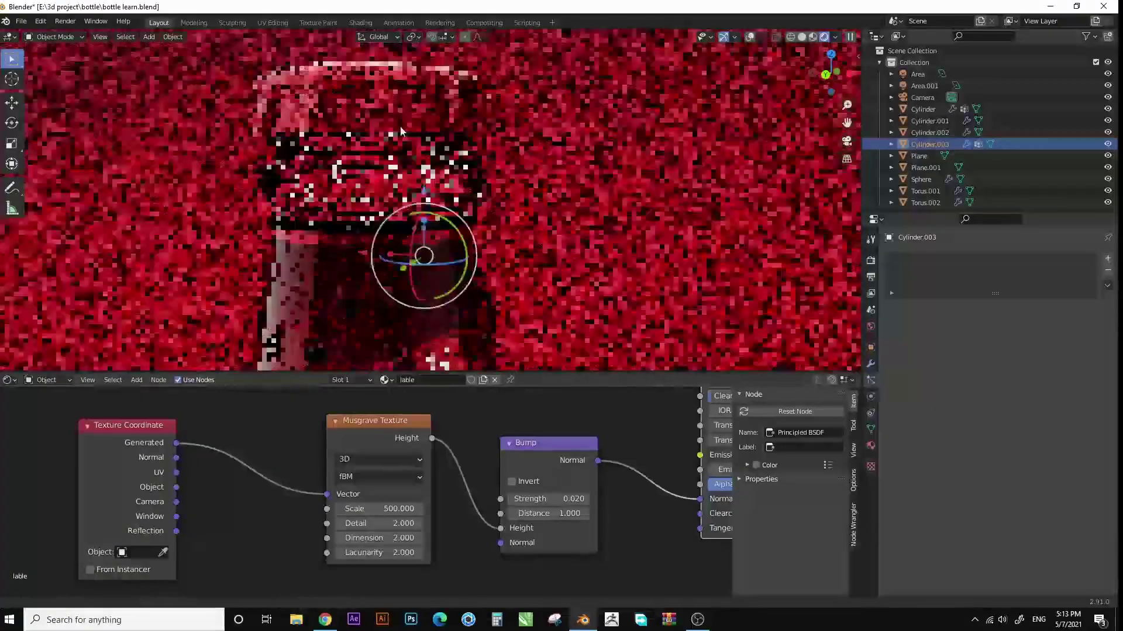
scroll(401, 129, "up", 2)
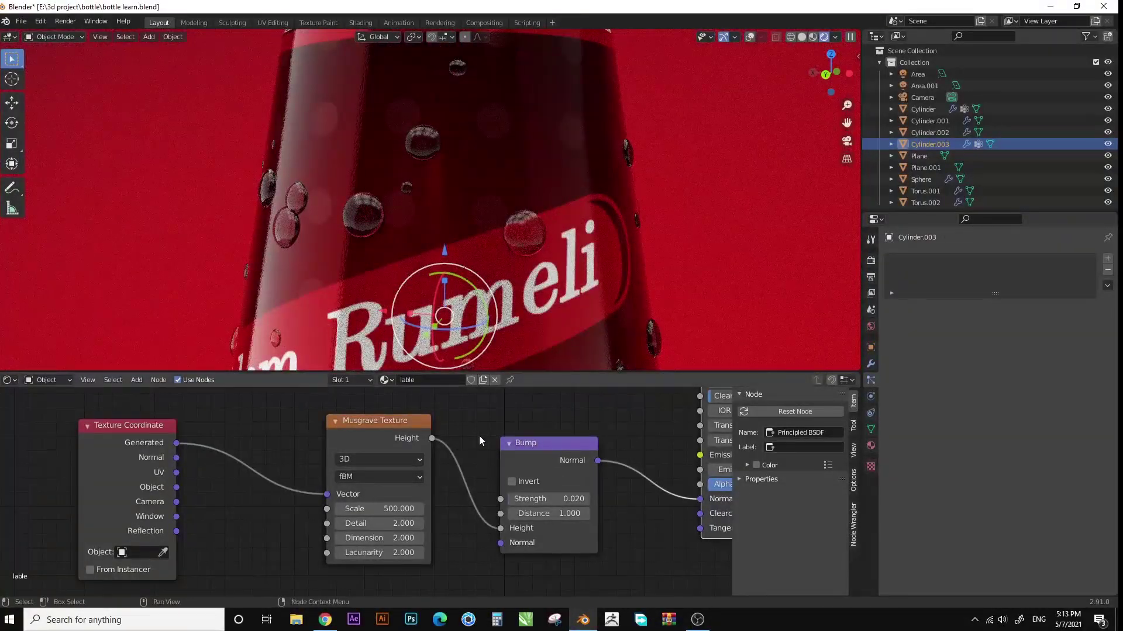
middle_click_drag(479, 437, 440, 490)
scroll(390, 498, "down", 2)
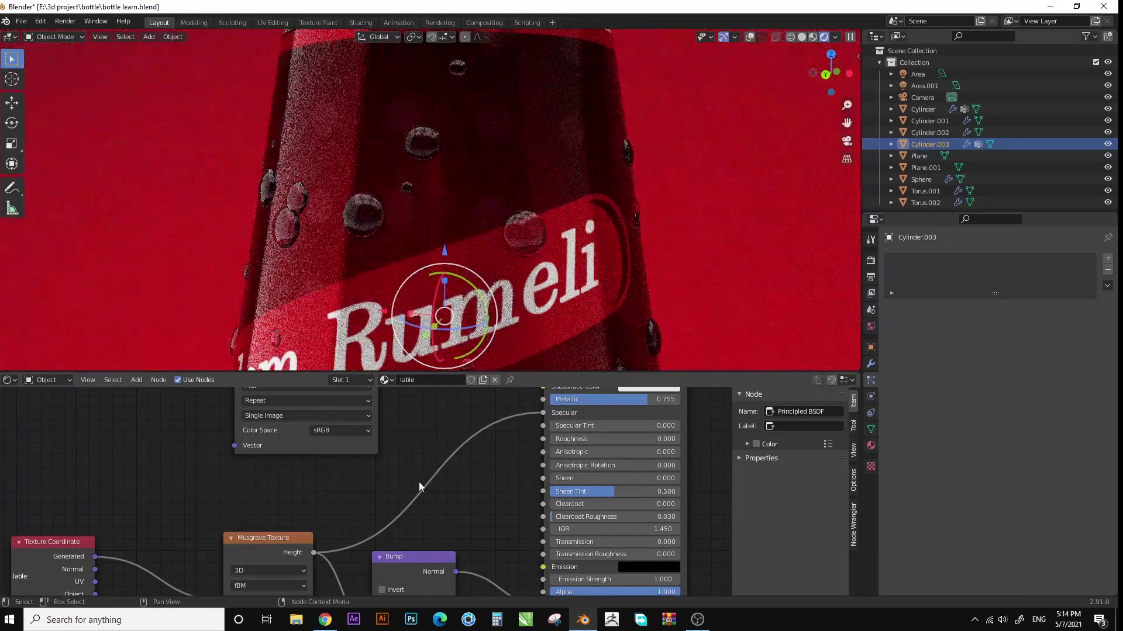
mouse_move(543, 412)
left_mouse_down()
mouse_move(543, 439)
mouse_move(506, 450)
mouse_move(542, 413)
left_mouse_up()
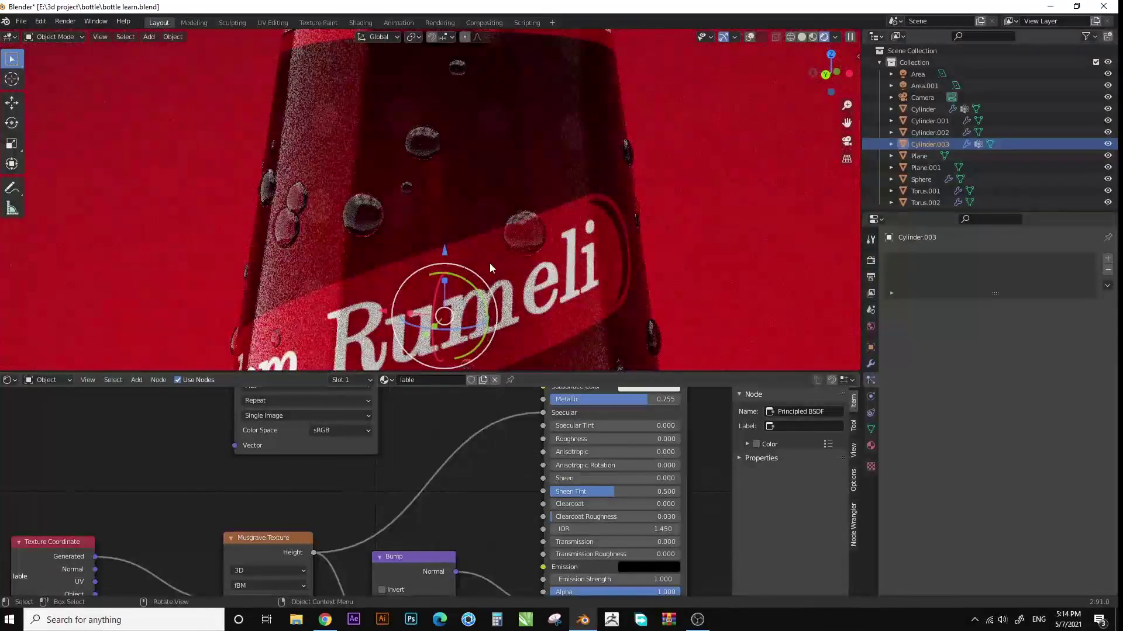
scroll(479, 246, "down", 3)
middle_click_drag(465, 230, 567, 176)
Try moving and deleting the Plane.001 floor, then restore it with undo.
left_click(569, 218)
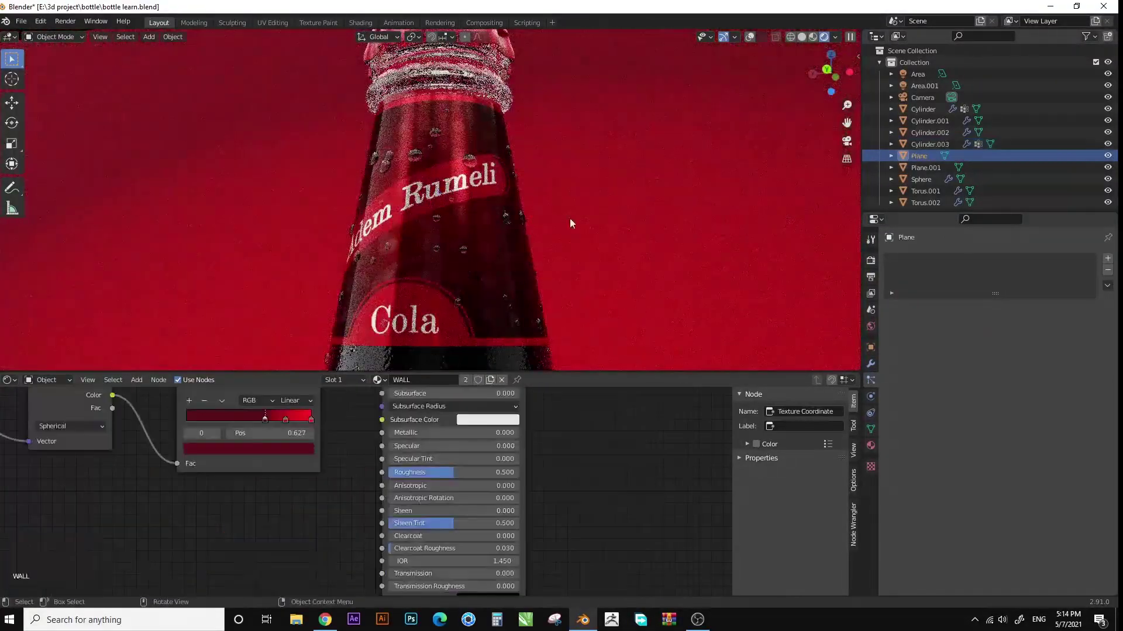
key("KP_0")
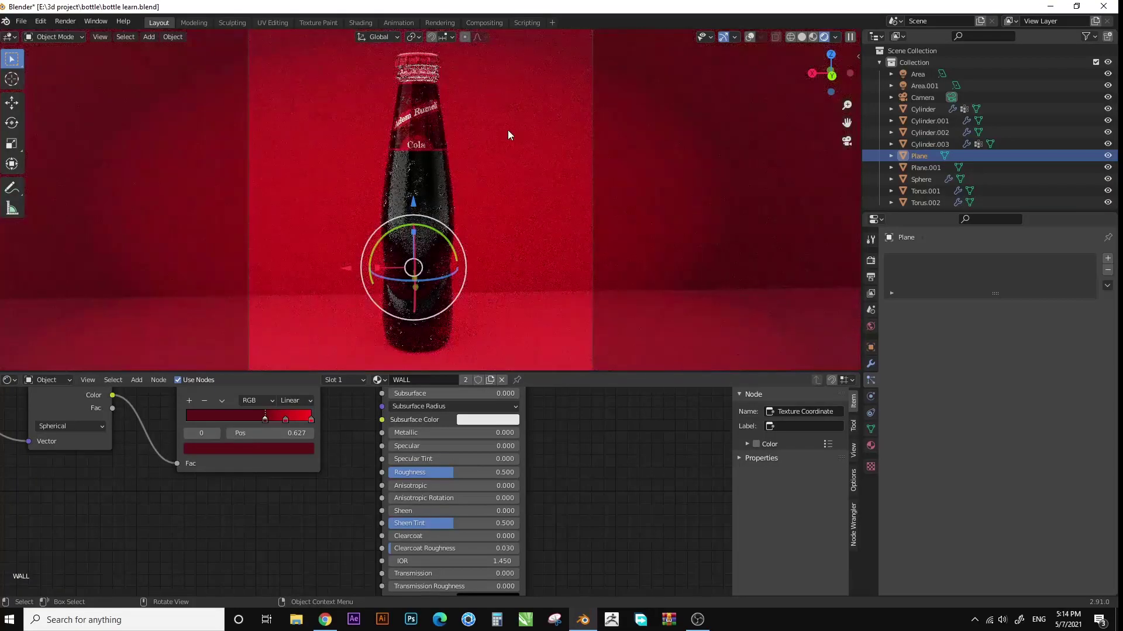
left_click(415, 278)
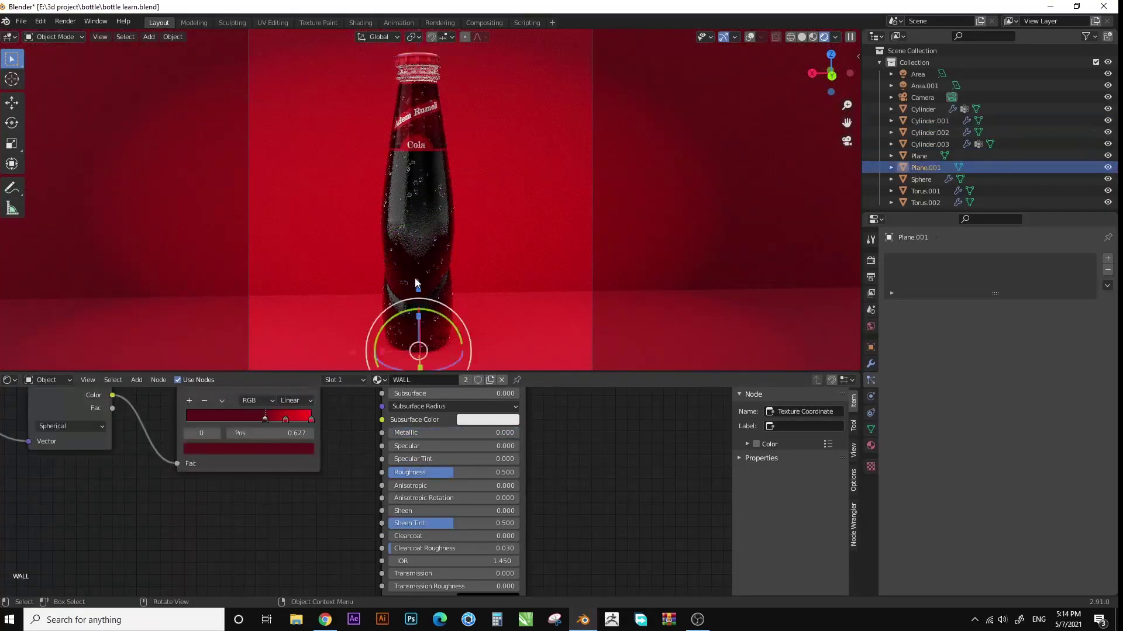
key("g")
key("z")
key("Escape")
key("Delete")
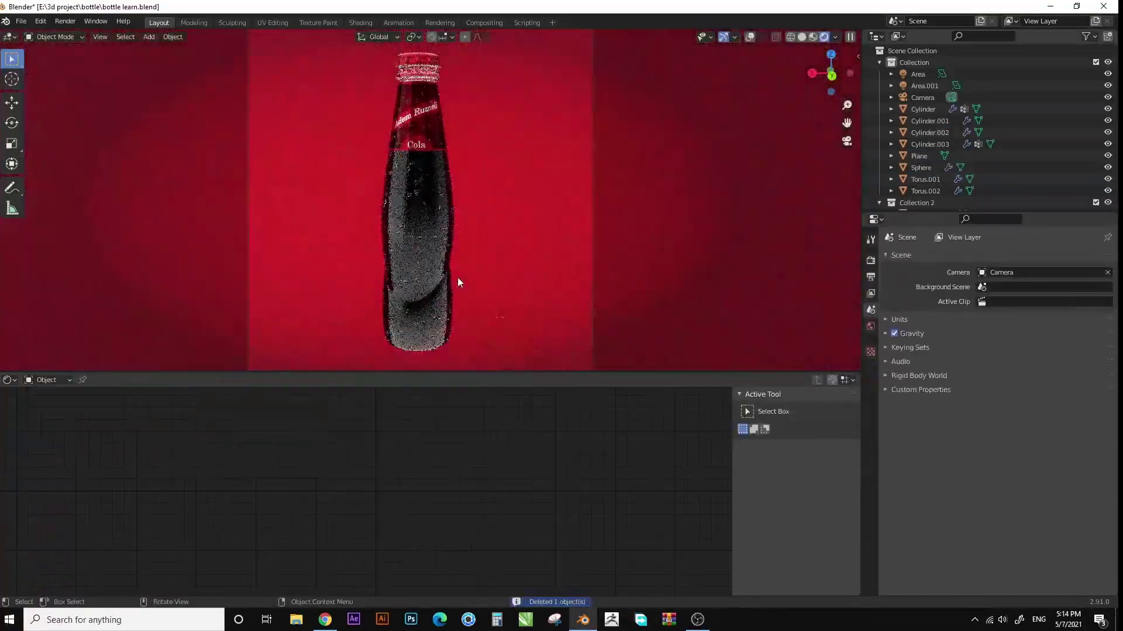
key("ctrl+z")
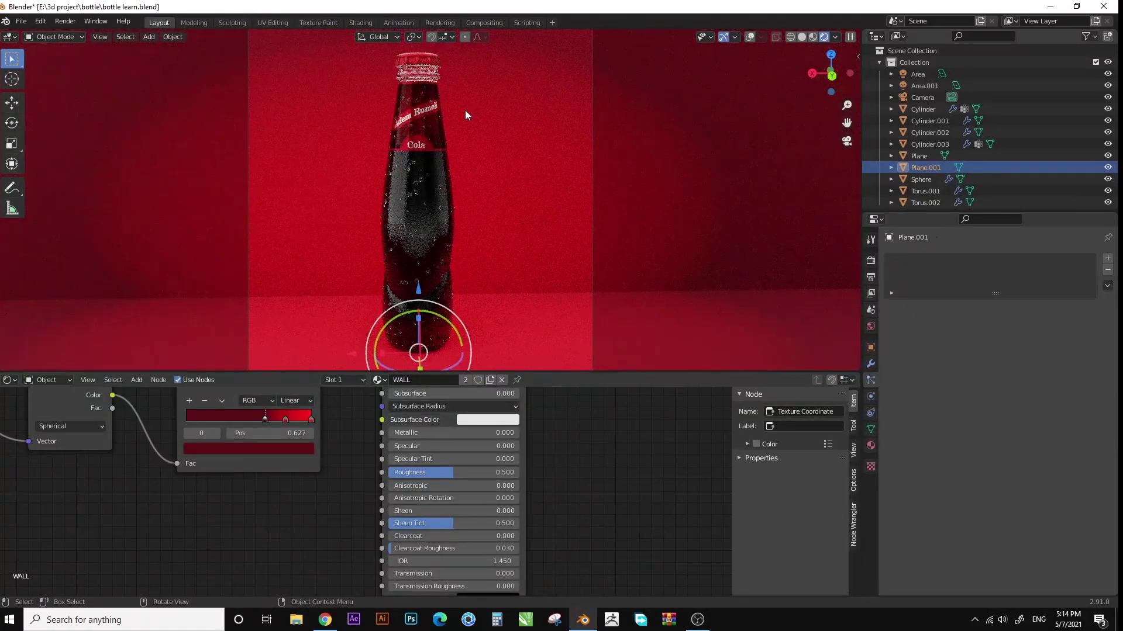
Select the bottle and check it in solid and rendered camera views.
left_click(424, 200)
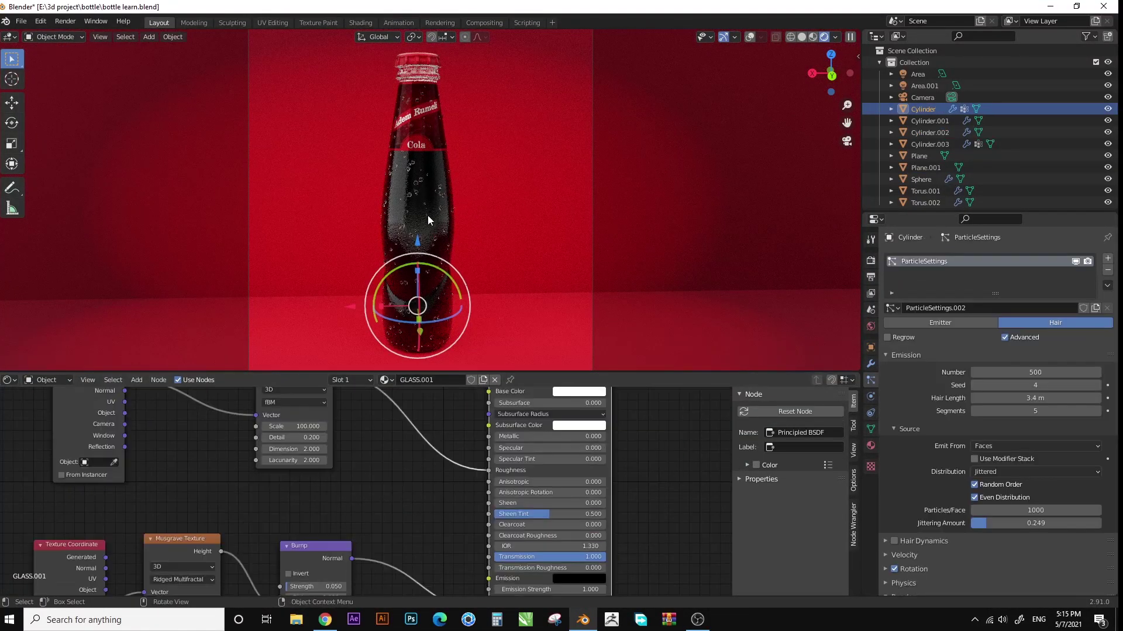
scroll(1005, 468, "down", 1)
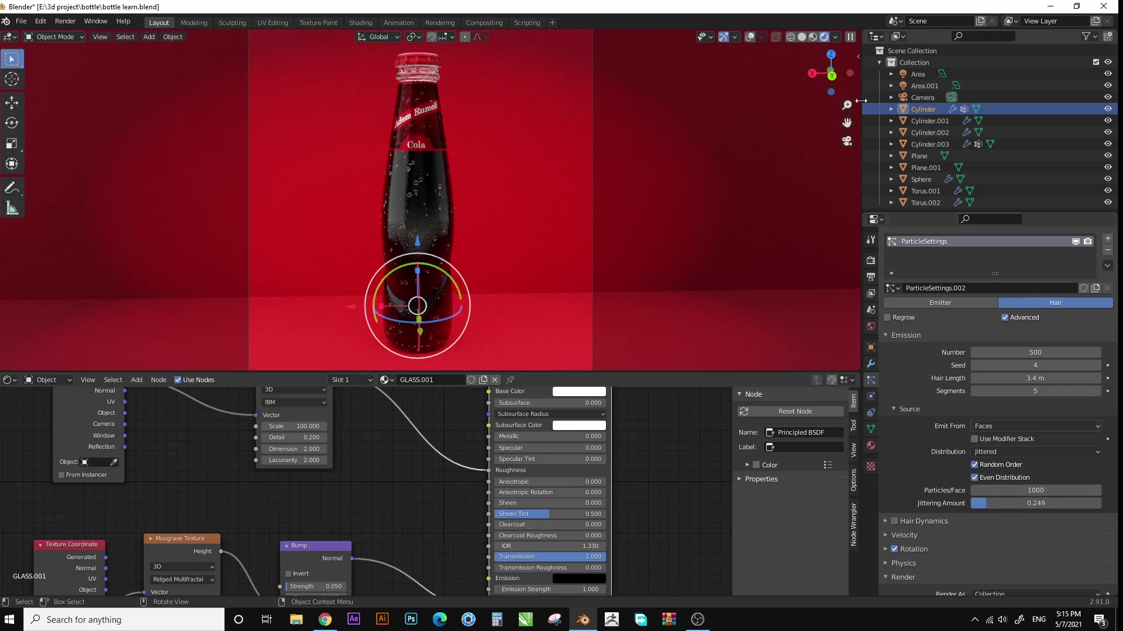
left_click(802, 36)
middle_click_drag(468, 153, 585, 234)
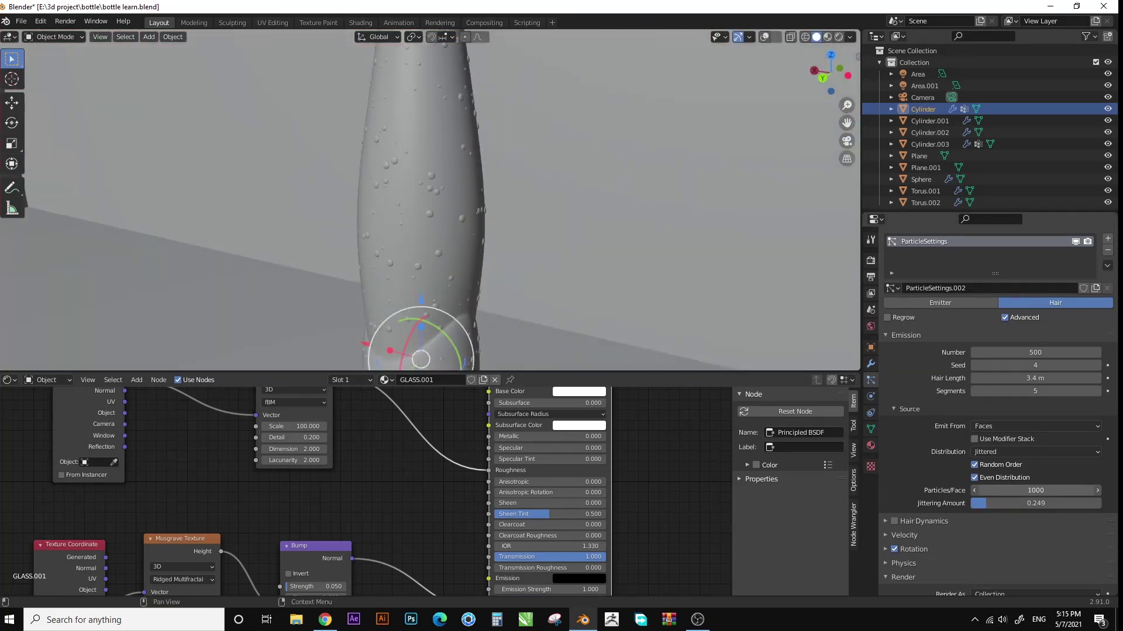
scroll(1047, 374, "up", 1)
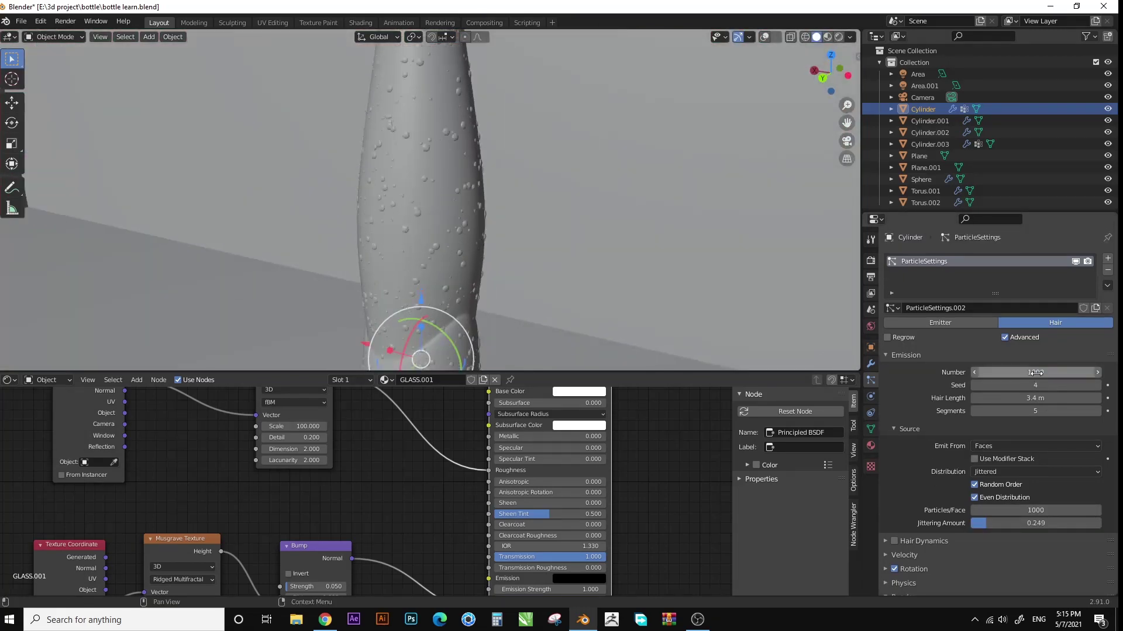
key("KP_0")
left_click(838, 36)
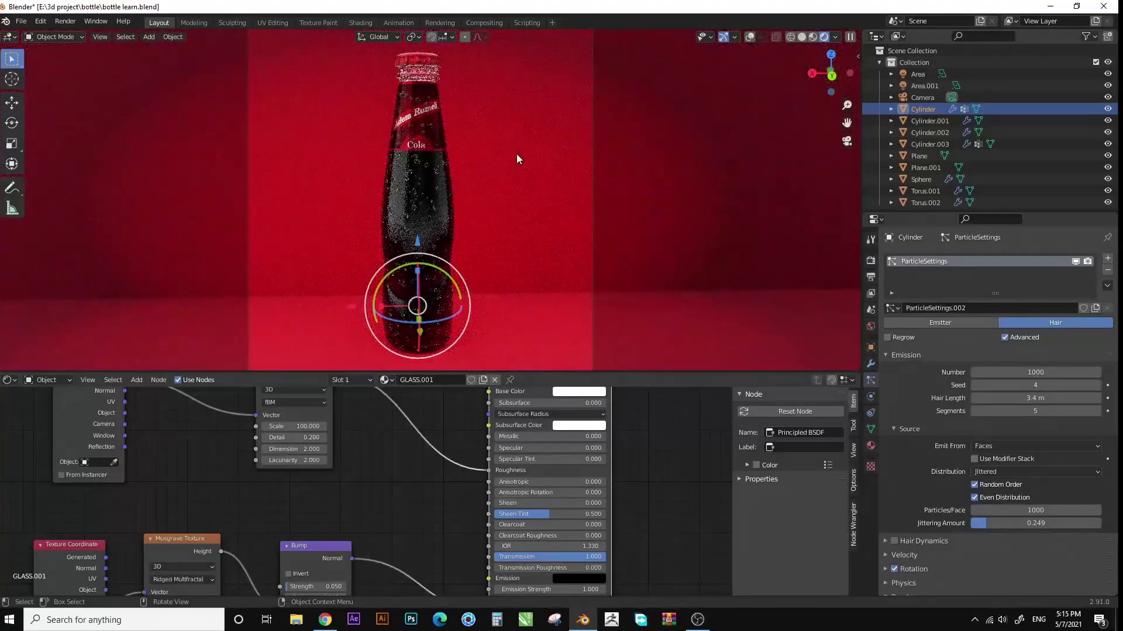
left_click(445, 82)
left_click(430, 195)
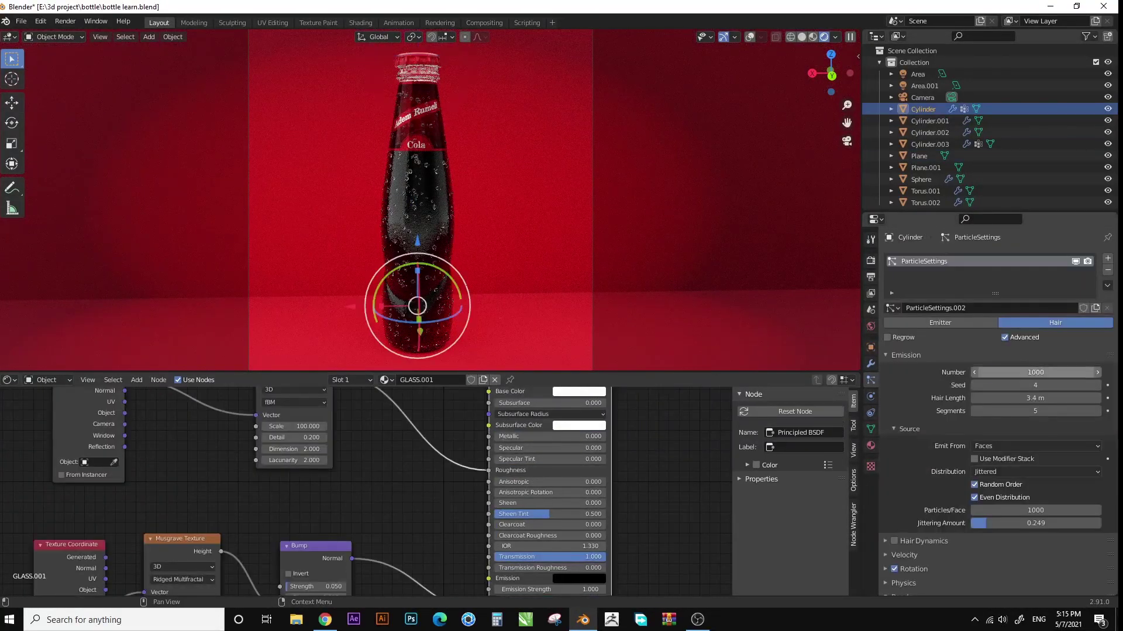
Set the droplet count to 1000 and hair length to 2.18 m.
key("Return")
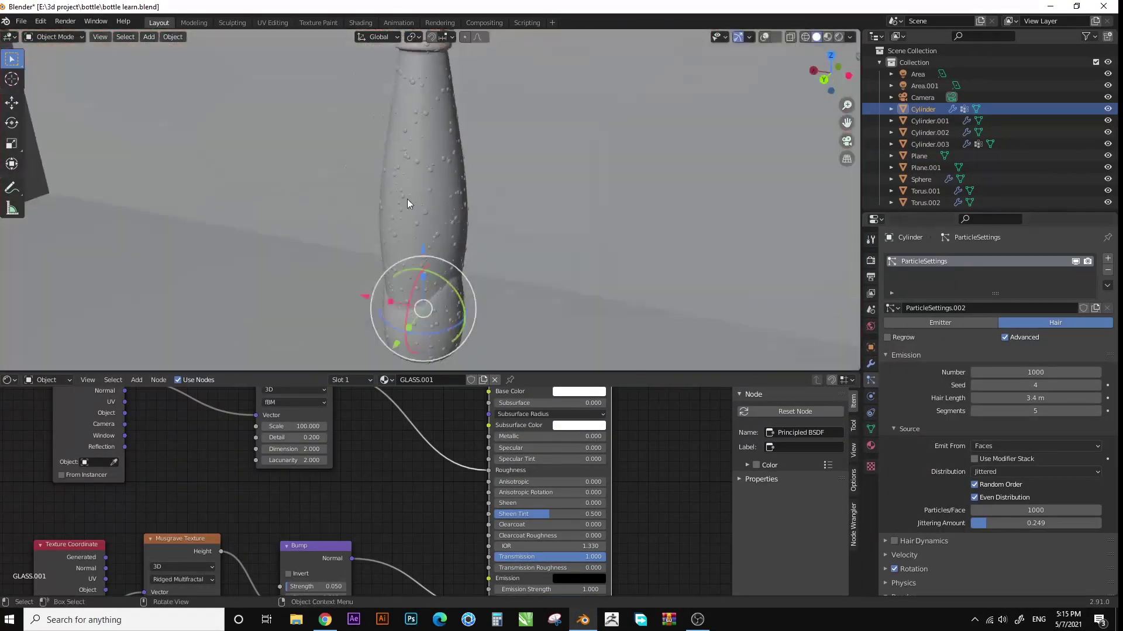
left_click_drag(1035, 397, 1036, 398)
key("KP_0")
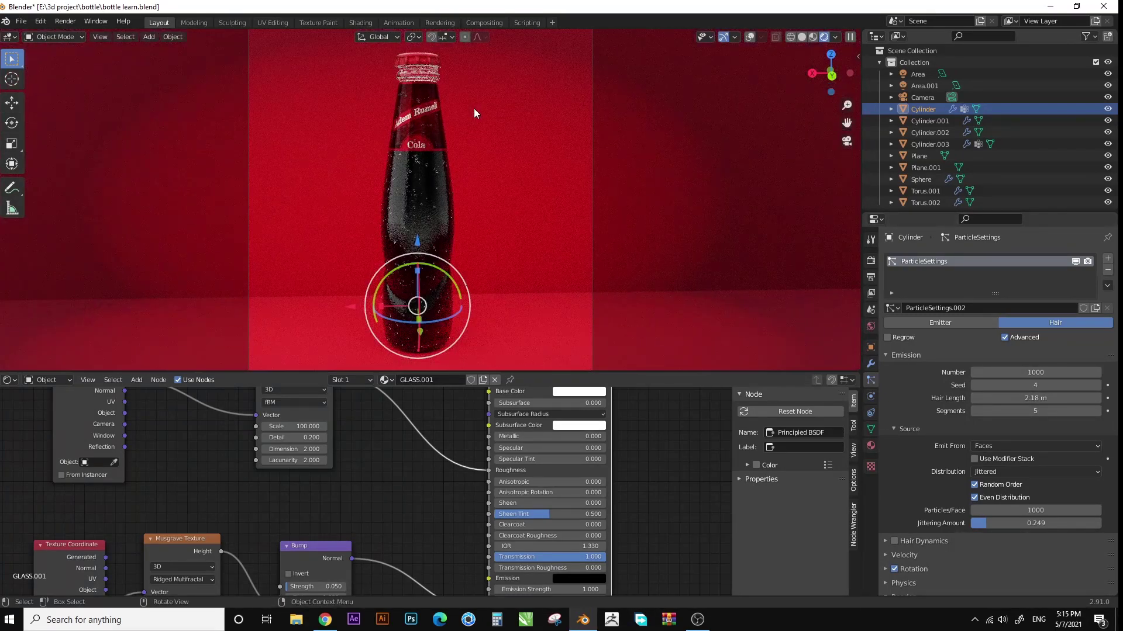
left_click(473, 113)
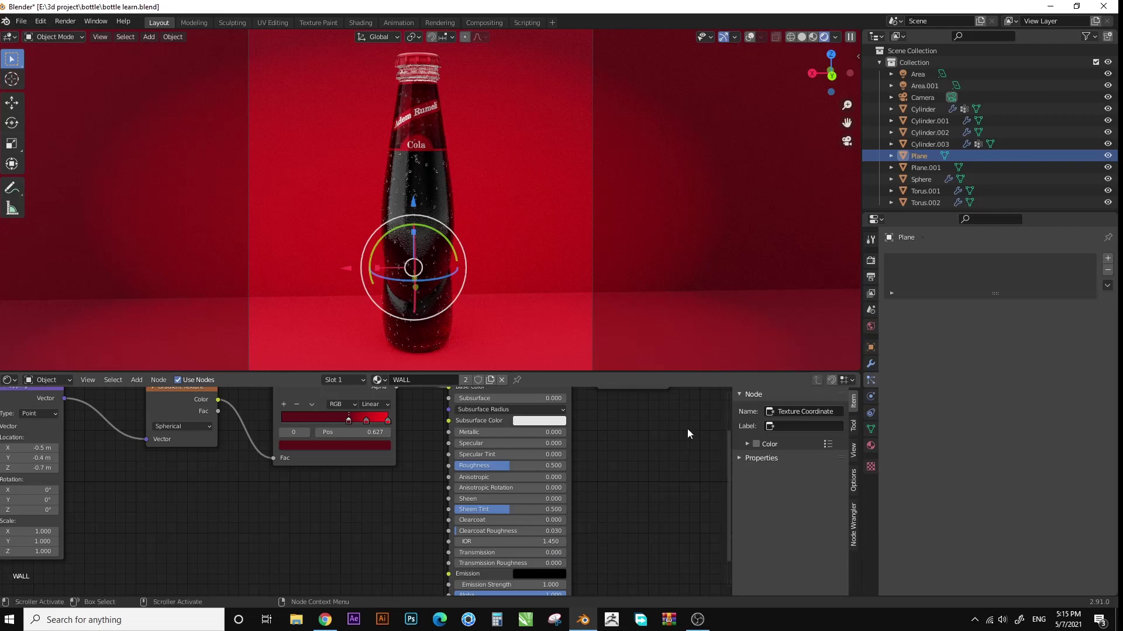
left_click(802, 36)
scroll(464, 310, "up", 5)
Add a small UV sphere droplet and move it along Y beside the bottle base.
middle_click_drag(464, 310, 467, 168)
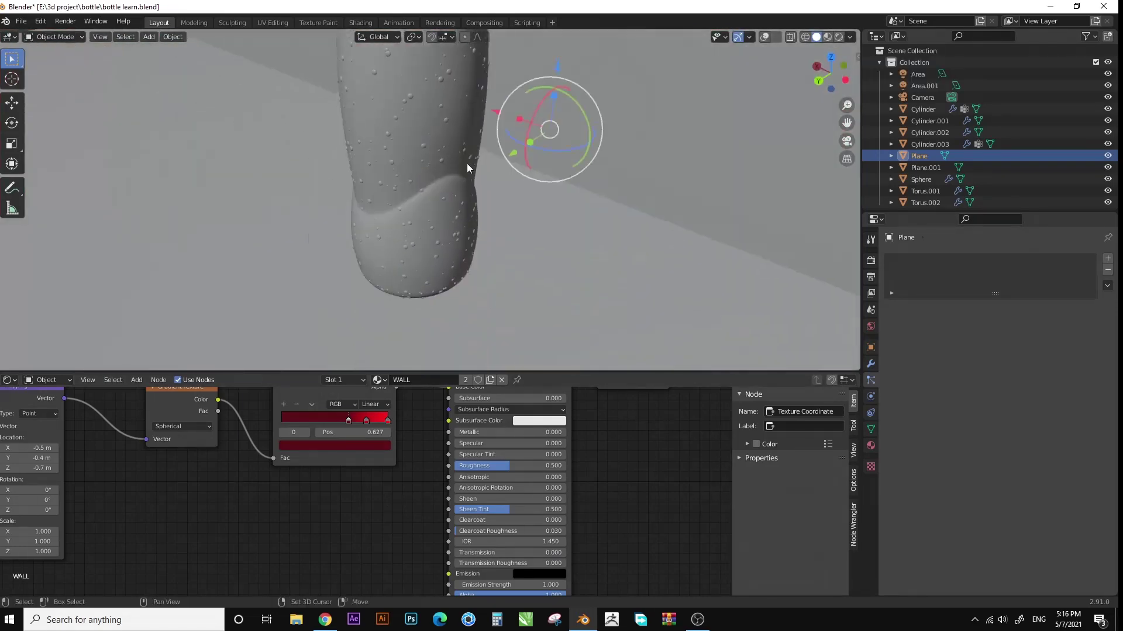
key("shift+a")
left_click(550, 265)
key("s")
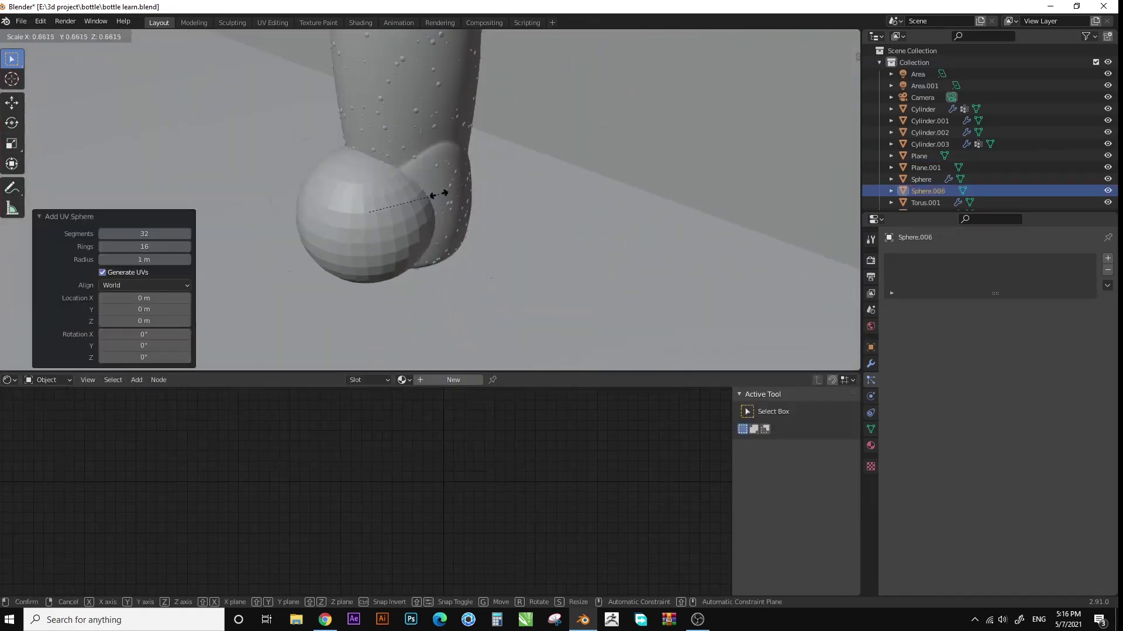
left_click(439, 194)
middle_click_drag(439, 194, 476, 187)
scroll(476, 187, "up", 3)
key("g")
key("y")
left_click(436, 251)
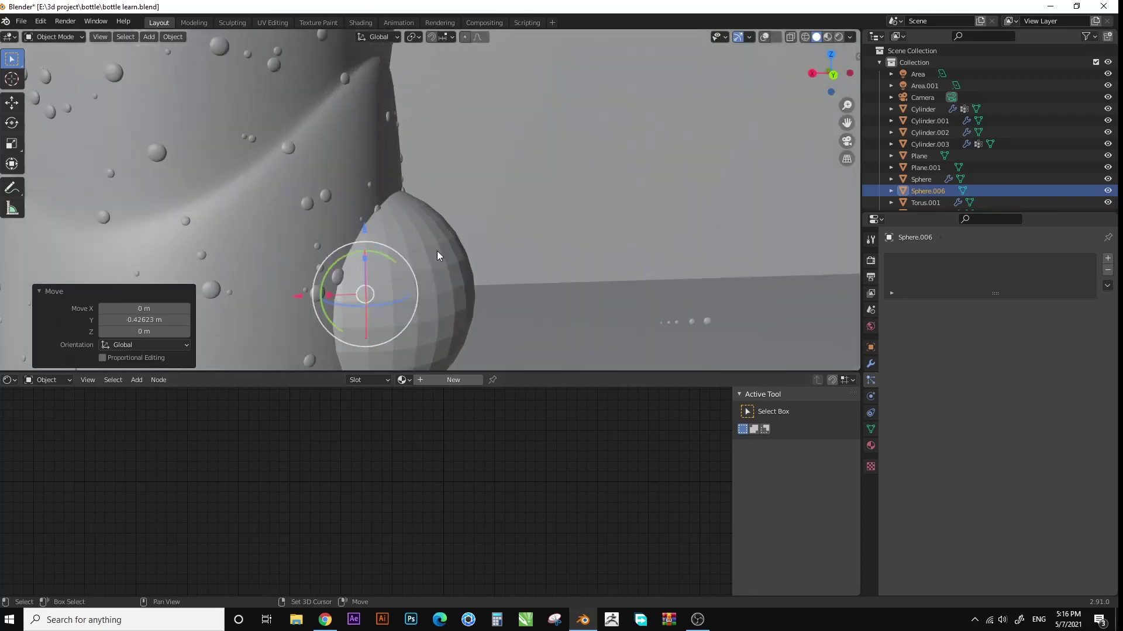
middle_click_drag(436, 256, 433, 222)
Smooth-shade the droplet sphere and add and apply a Subdivision modifier.
right_click(350, 164)
left_click(349, 153)
left_click(870, 364)
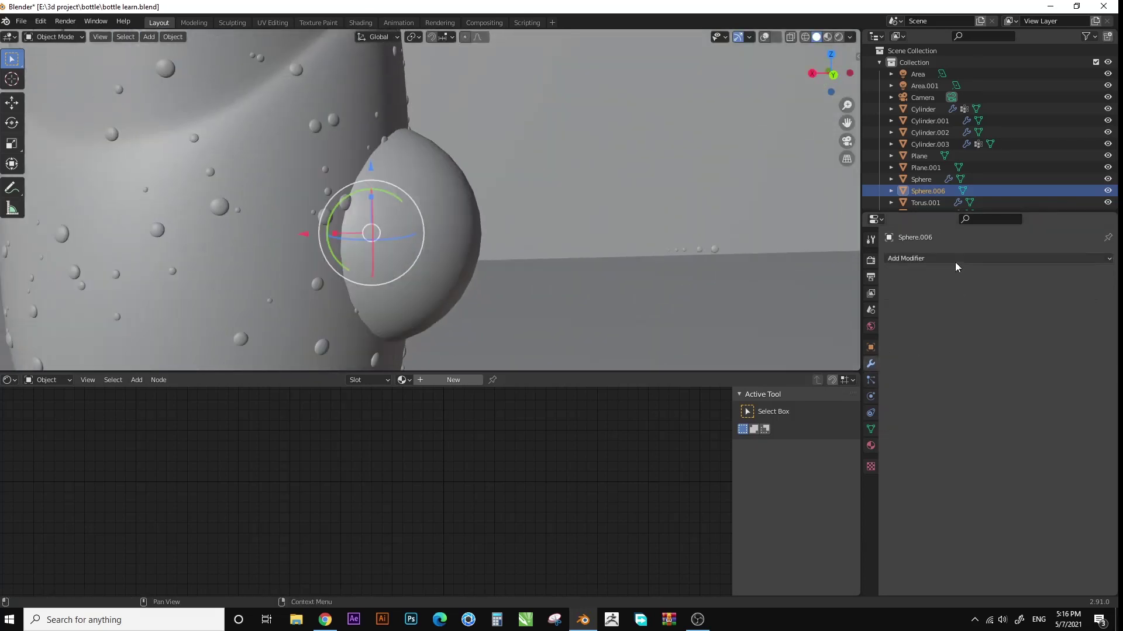
left_click(952, 258)
left_click(892, 458)
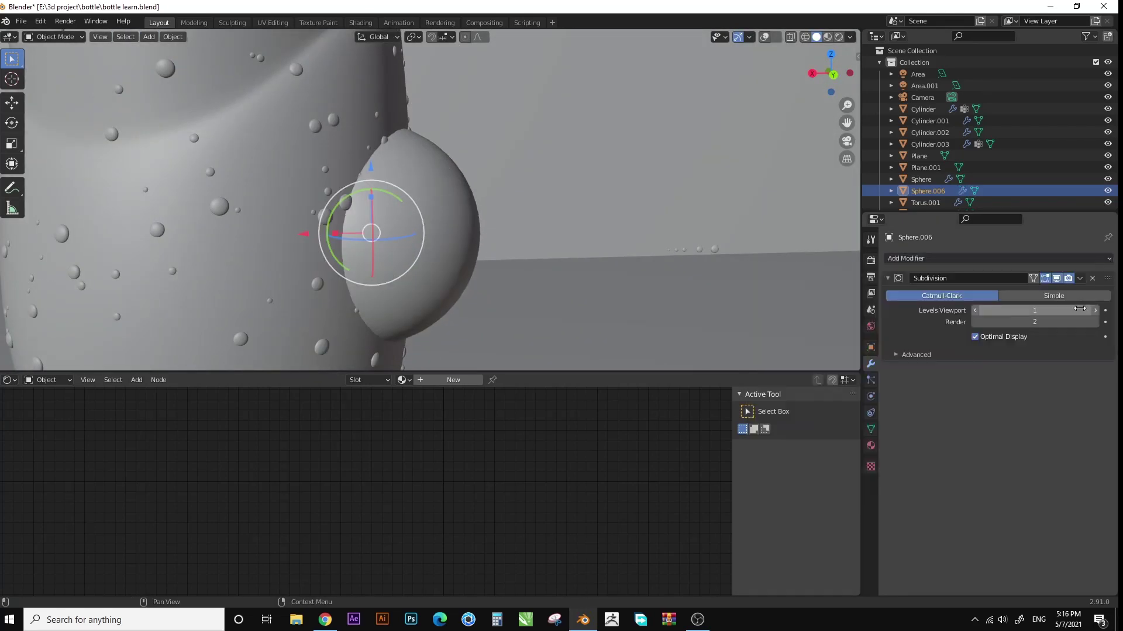
key("ctrl+a")
middle_click_drag(516, 248, 514, 191)
In Sculpting, test Clay and Grab strokes on the isolated droplet, pulling its top.
left_click(232, 22)
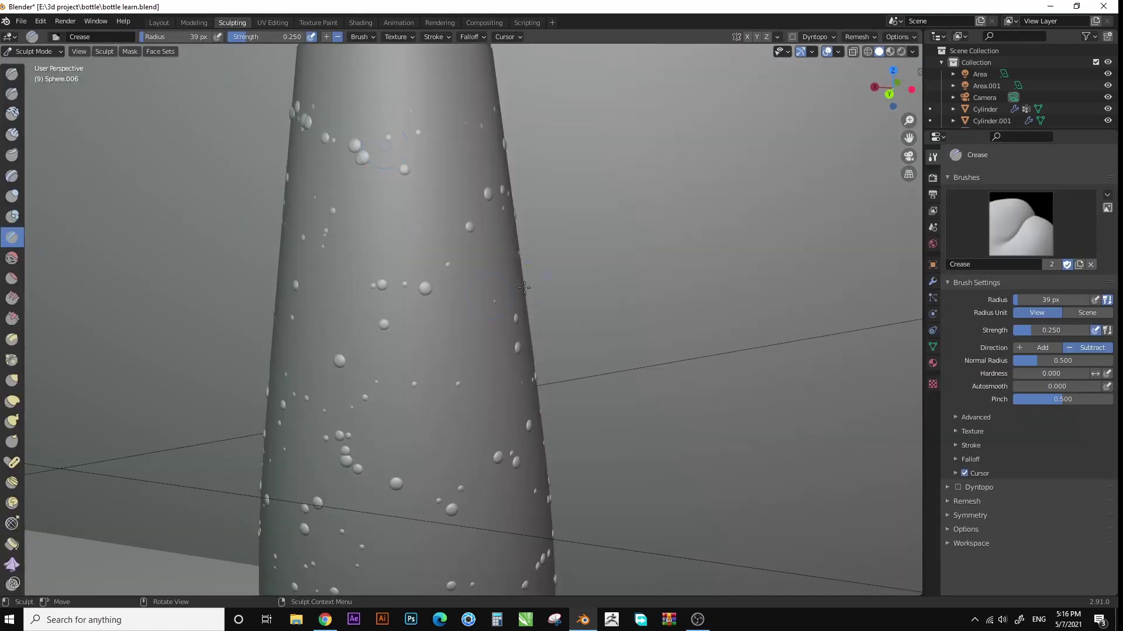
scroll(490, 364, "up", 6)
key("c")
mouse_move(450, 299)
left_mouse_down()
mouse_move(464, 333)
mouse_move(458, 262)
left_mouse_up()
key("ctrl+z")
scroll(464, 334, "down", 2)
key("ctrl+z")
key("ctrl+shift+z")
key("g")
key("f")
left_click(592, 202)
Undo and redo the Grab edits, leave local view, and re-enter Sculpting via Layout.
key("ctrl+z")
scroll(457, 275, "down", 4)
key("ctrl+z")
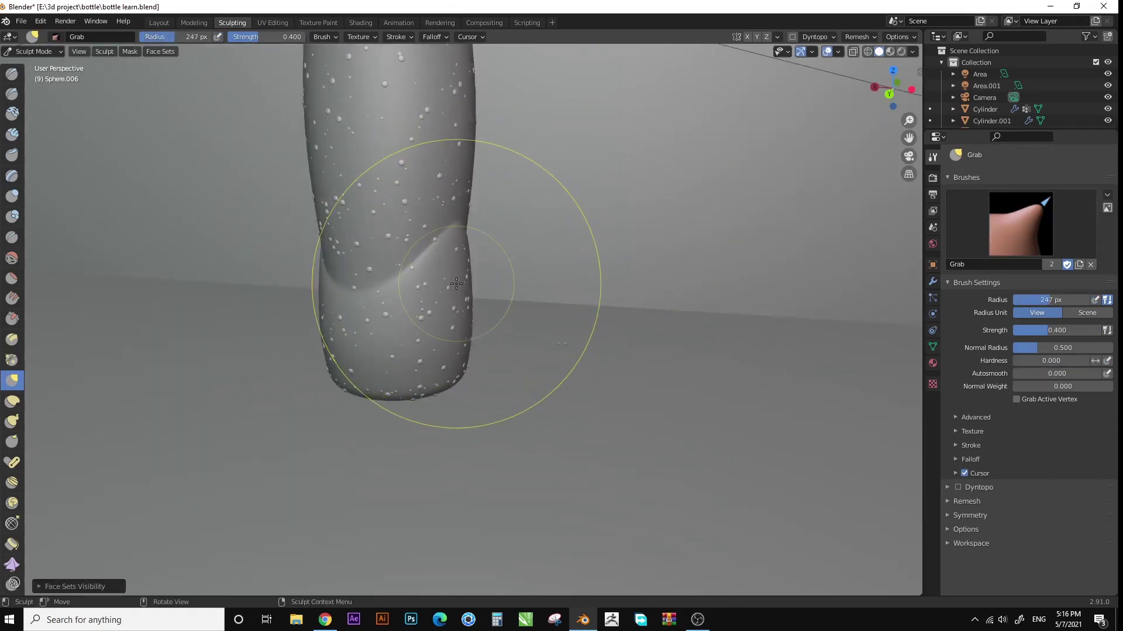
key("ctrl+shift+z")
key("ctrl+z")
key("ctrl+shift+z")
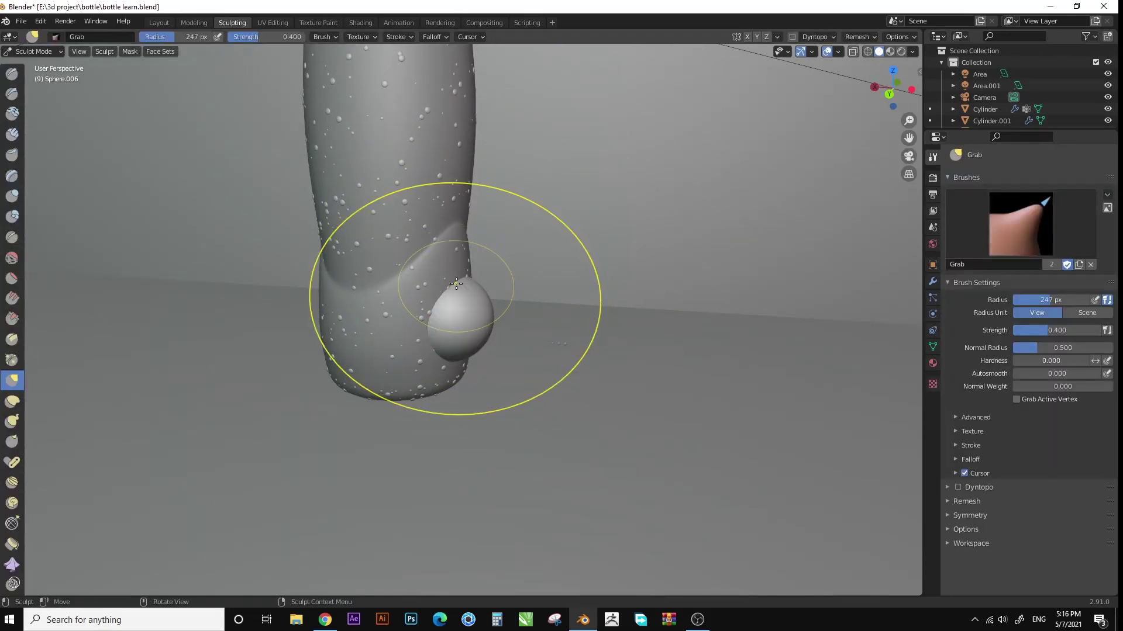
key("ctrl+z")
left_click(158, 22)
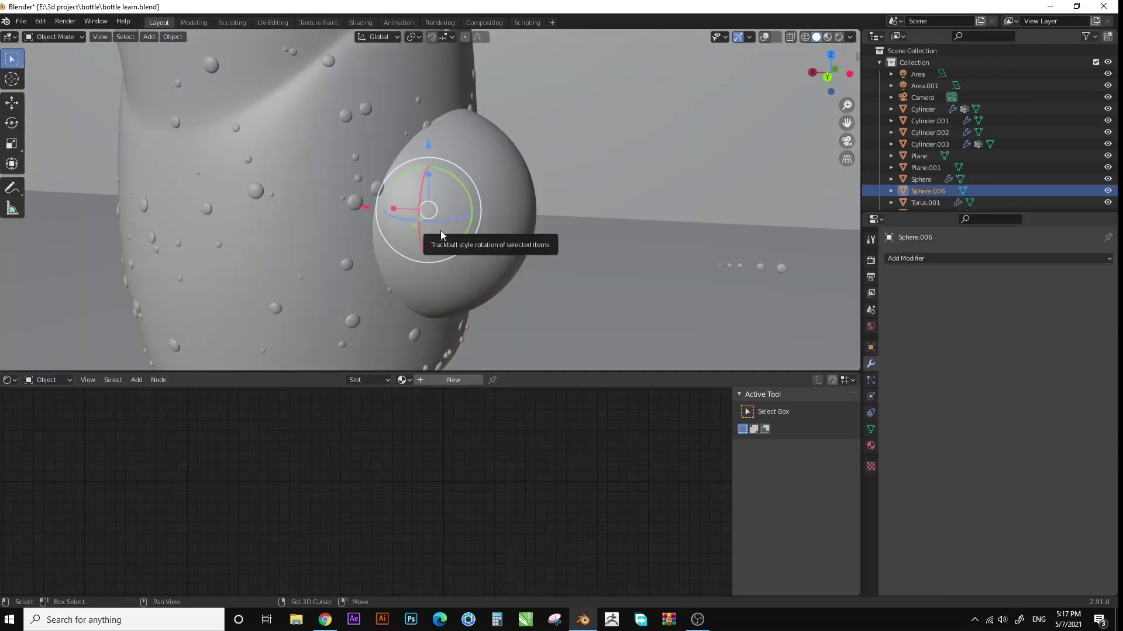
scroll(440, 230, "up", 3)
left_click(232, 22)
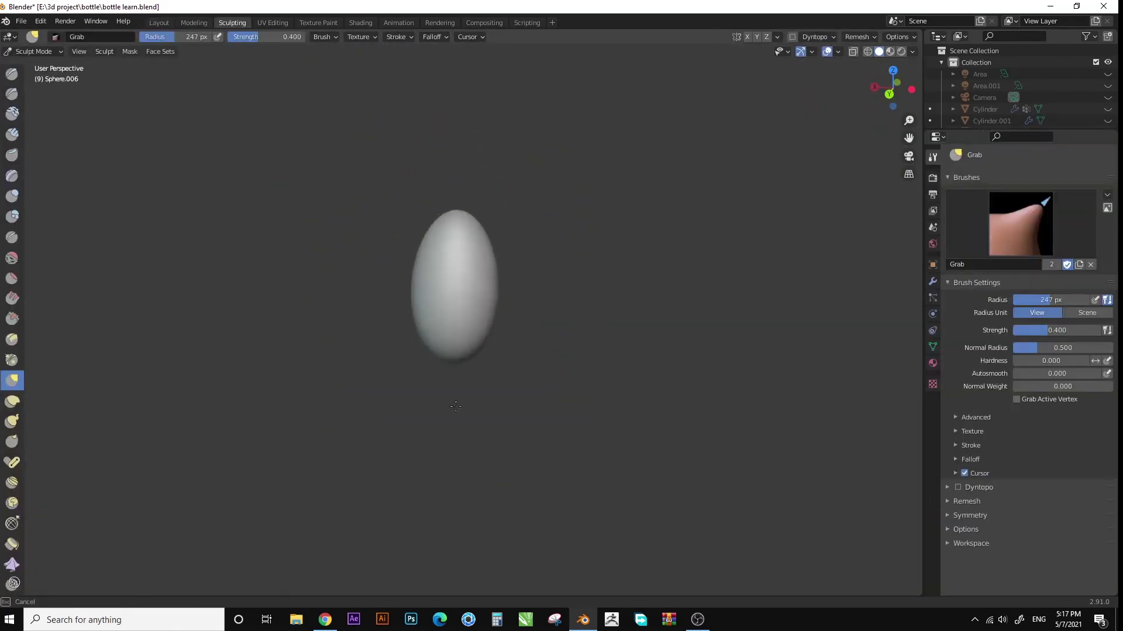
Paint rough Clay Strips creases over Sphere.006, inspect it from several sides, then return to Layout.
left_click(13, 136)
key("f")
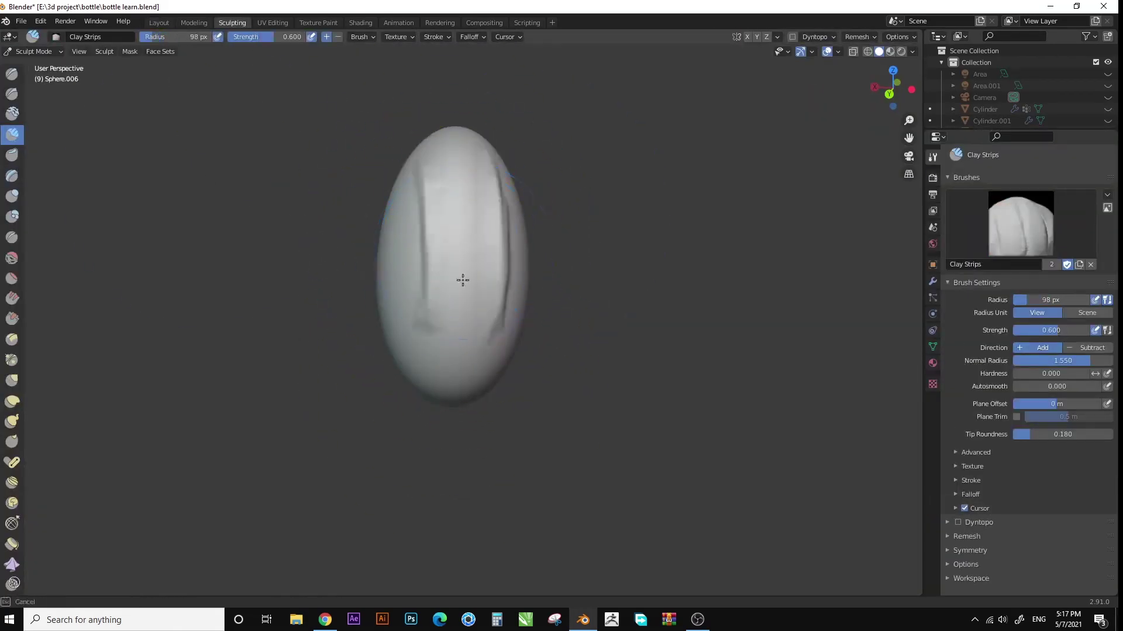
left_click_drag(463, 281, 509, 287)
mouse_move(509, 287)
middle_mouse_down()
mouse_move(486, 342)
mouse_move(471, 273)
mouse_move(464, 351)
mouse_move(459, 290)
mouse_move(501, 170)
mouse_move(505, 319)
mouse_move(376, 427)
mouse_move(444, 217)
mouse_move(328, 133)
middle_mouse_up()
scroll(328, 133, "up", 2)
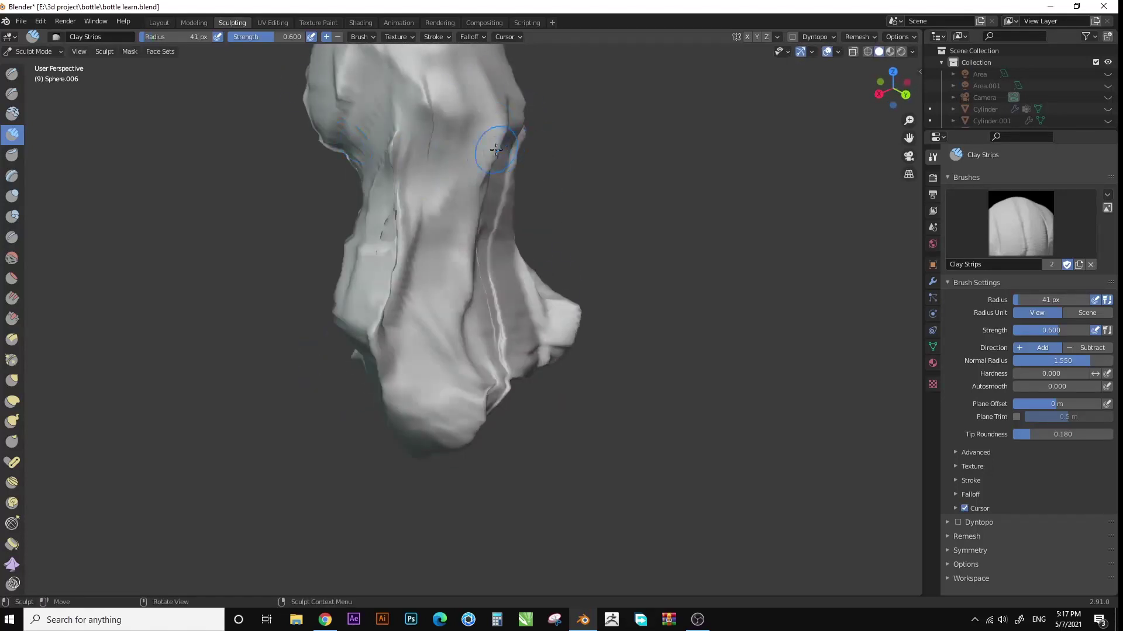
middle_click_drag(458, 226, 498, 88)
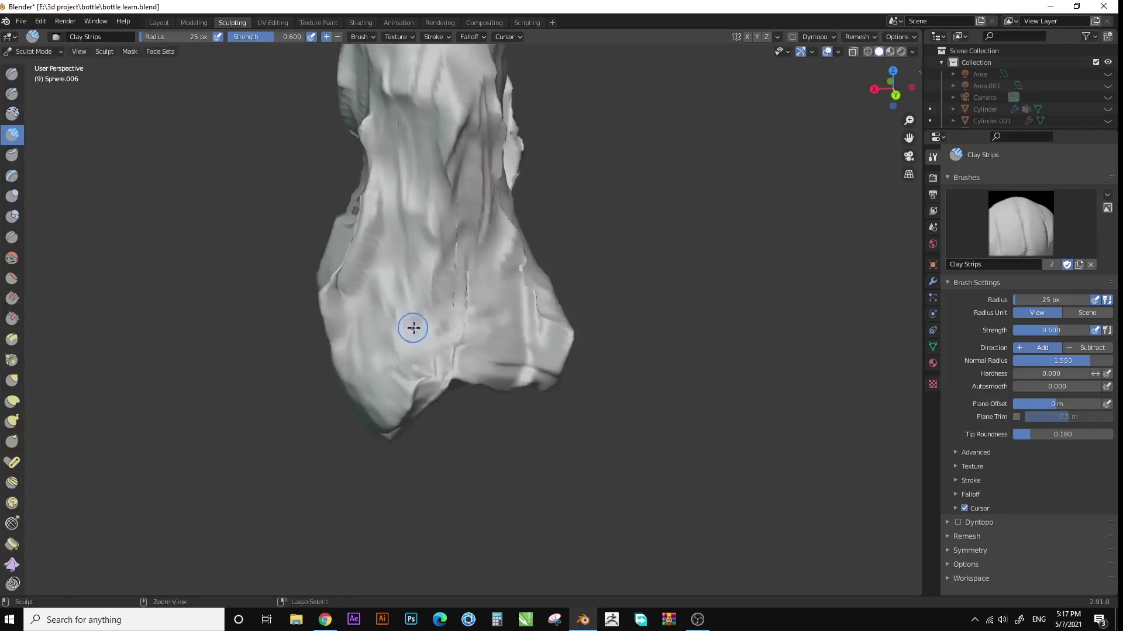
scroll(414, 328, "down", 3)
mouse_move(413, 328)
middle_mouse_down()
mouse_move(459, 283)
mouse_move(455, 246)
middle_mouse_up()
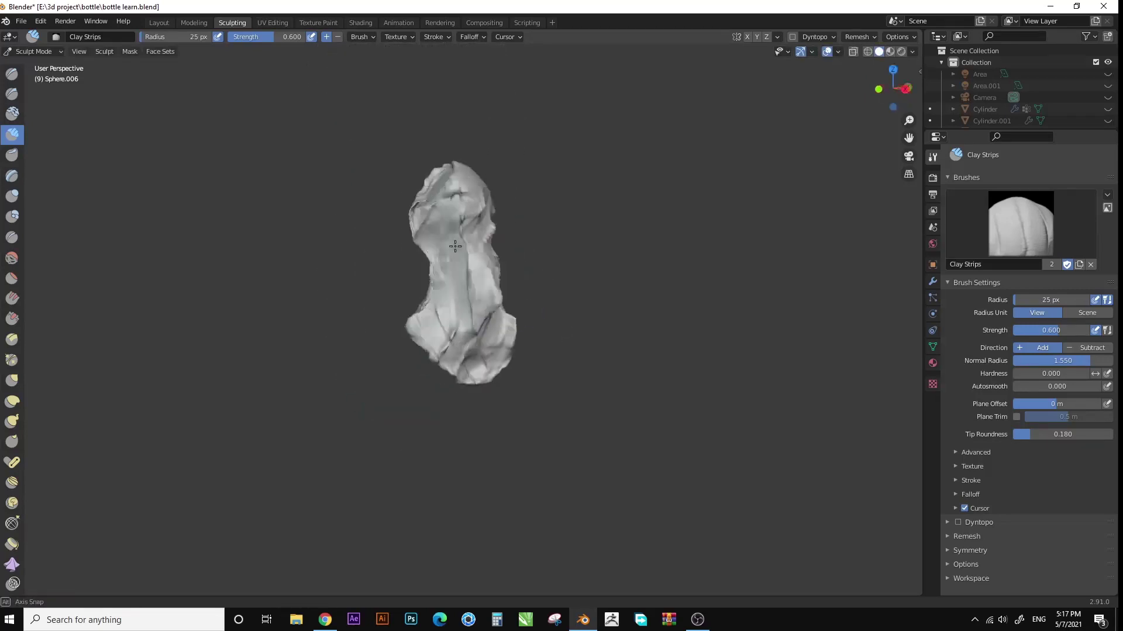
scroll(455, 246, "down", 2)
left_click(158, 22)
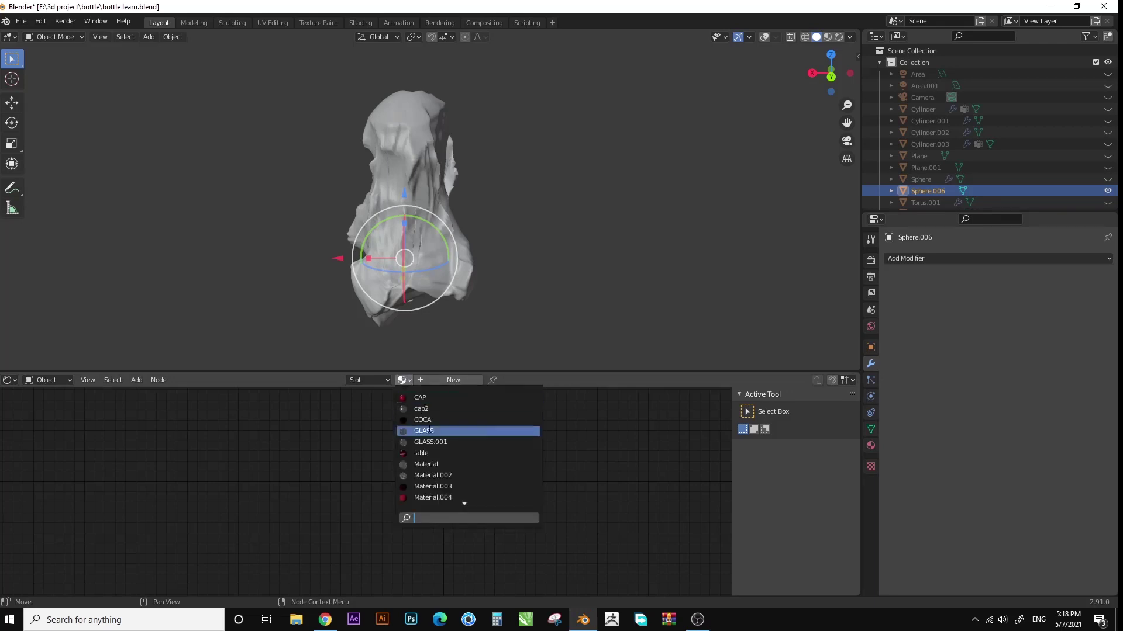
Assign the GLASS.001 material to the drip and exit local view.
left_click(429, 431)
left_click(377, 380)
left_click(409, 442)
left_click(839, 36)
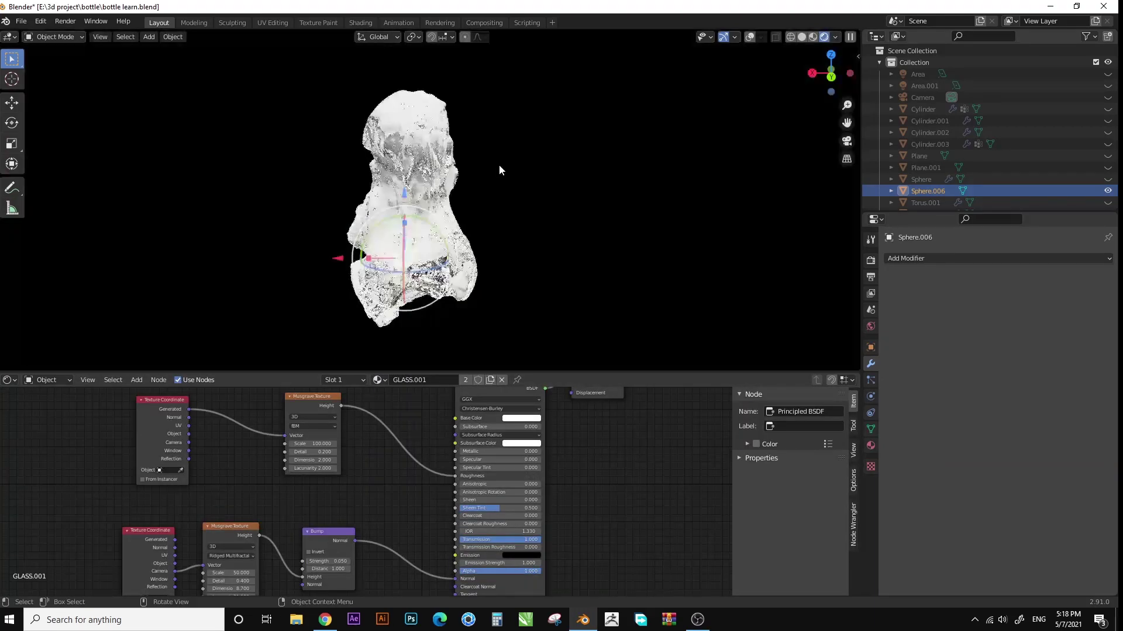
left_click(801, 37)
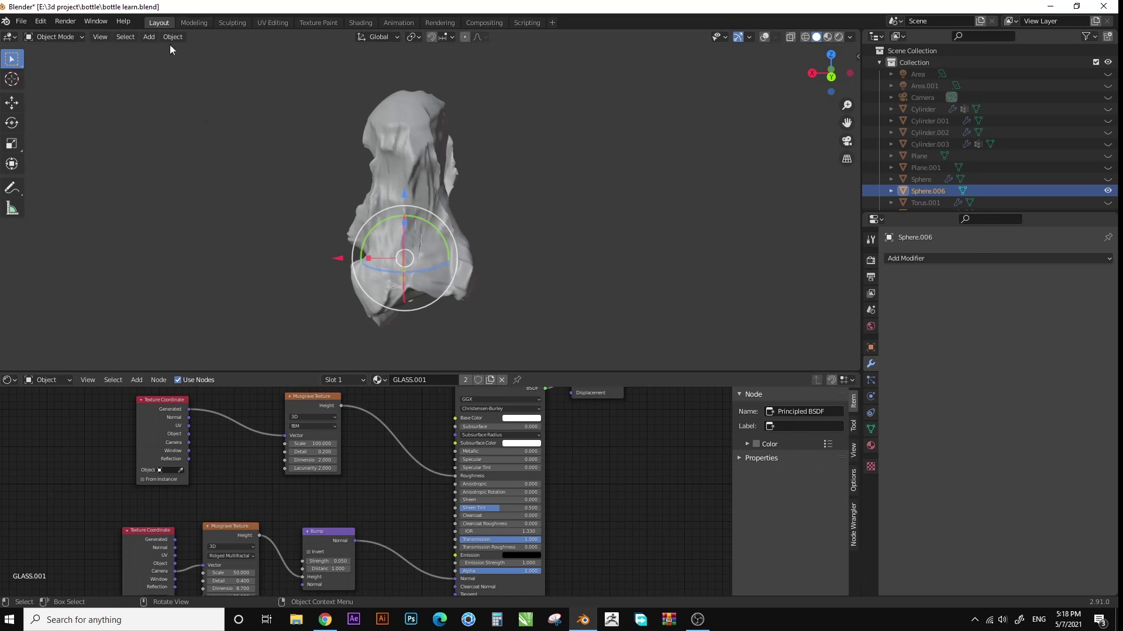
key("super+h")
key("KP_Divide")
Reselect the drip and reshape its lower part beside the bottle with the Grab brush.
left_click(445, 145)
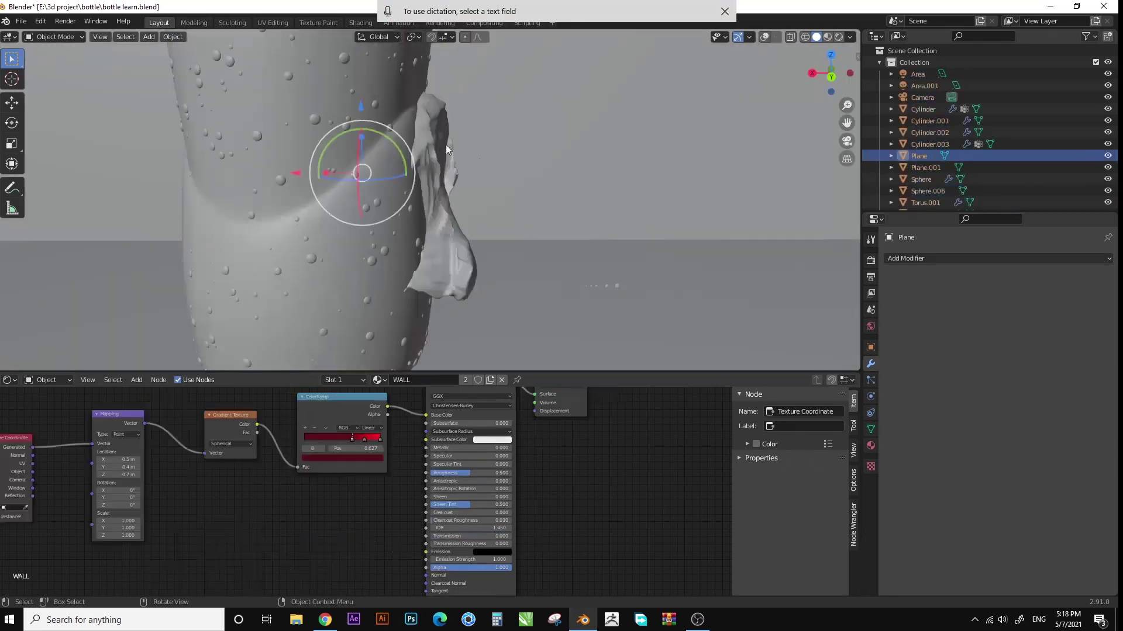
left_click(458, 153)
key("s")
right_click(494, 189)
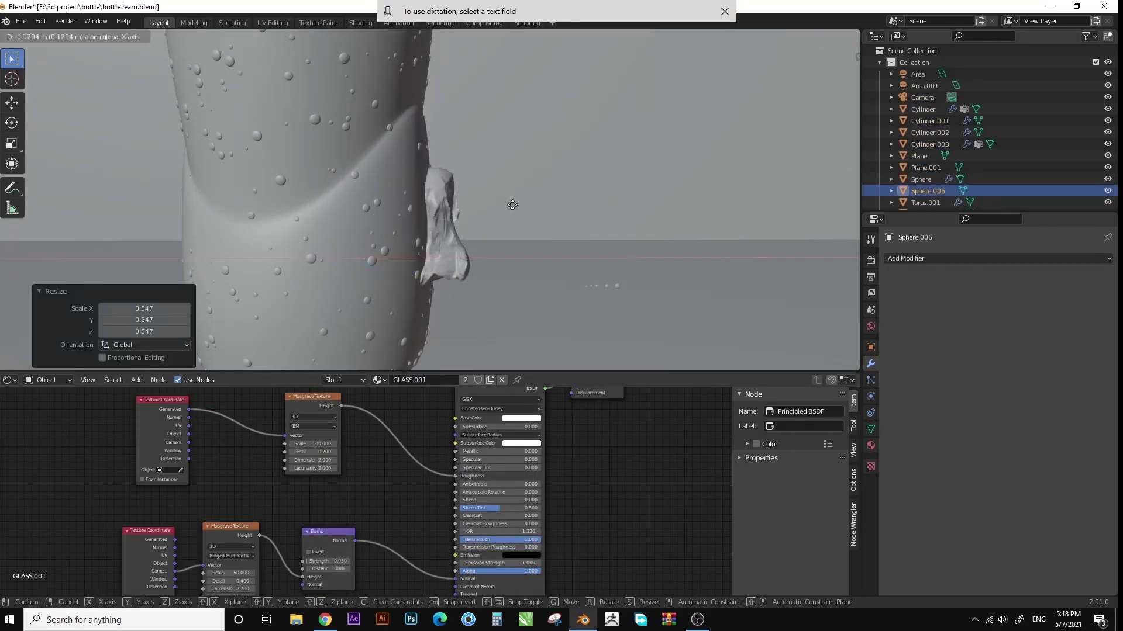
scroll(375, 105, "up", 3)
left_click(232, 22)
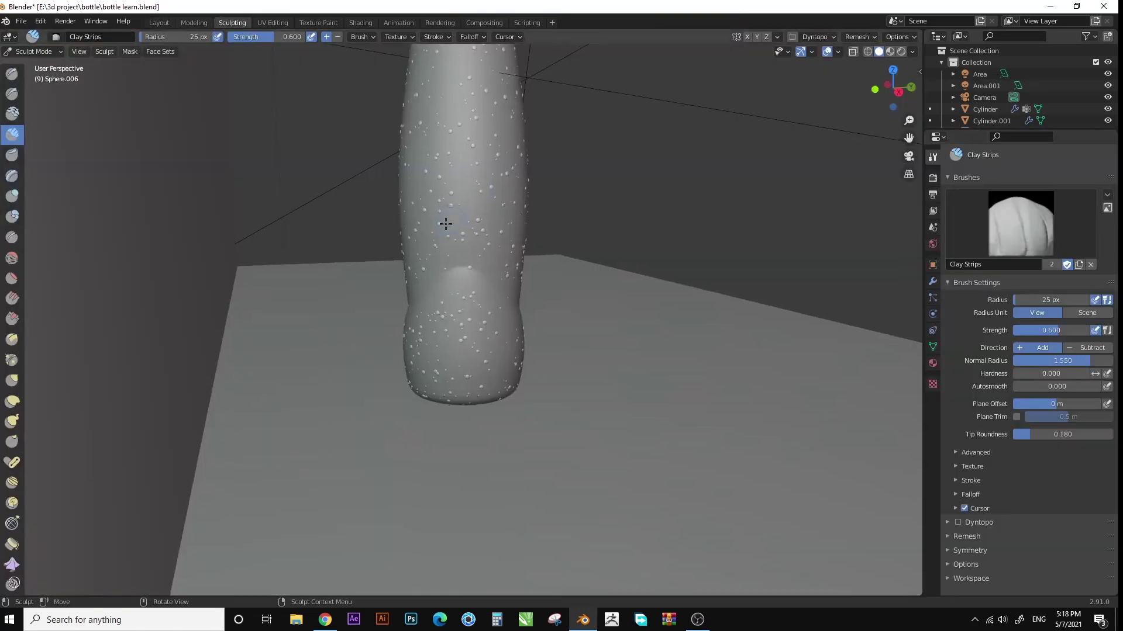
middle_click_drag(446, 224, 564, 314)
scroll(396, 116, "up", 4)
key("g")
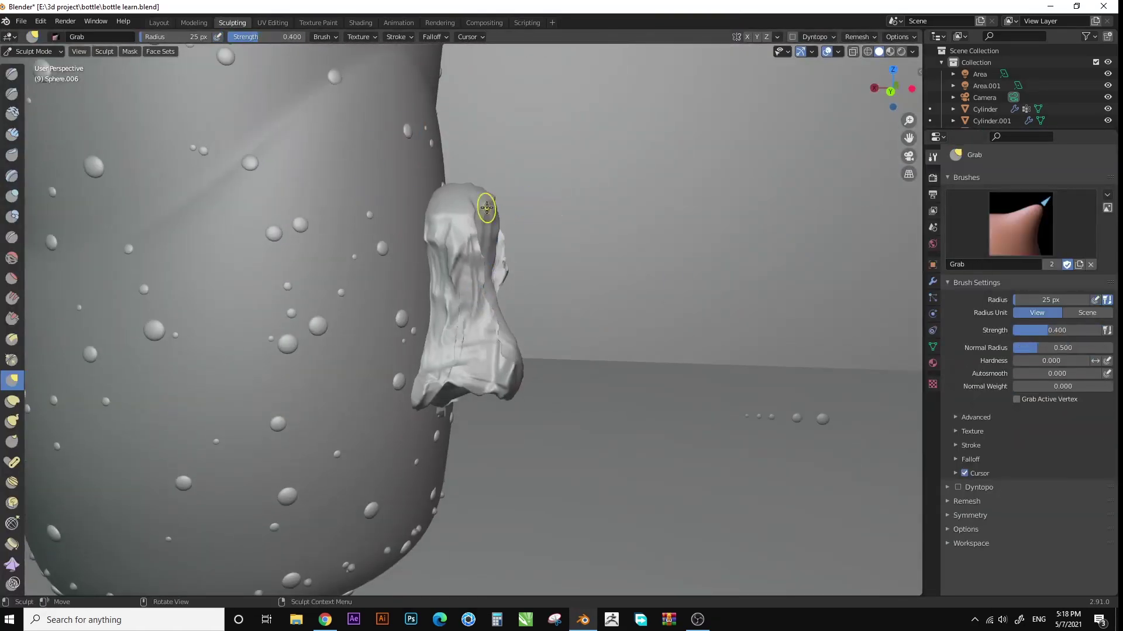
middle_click_drag(426, 127, 474, 392)
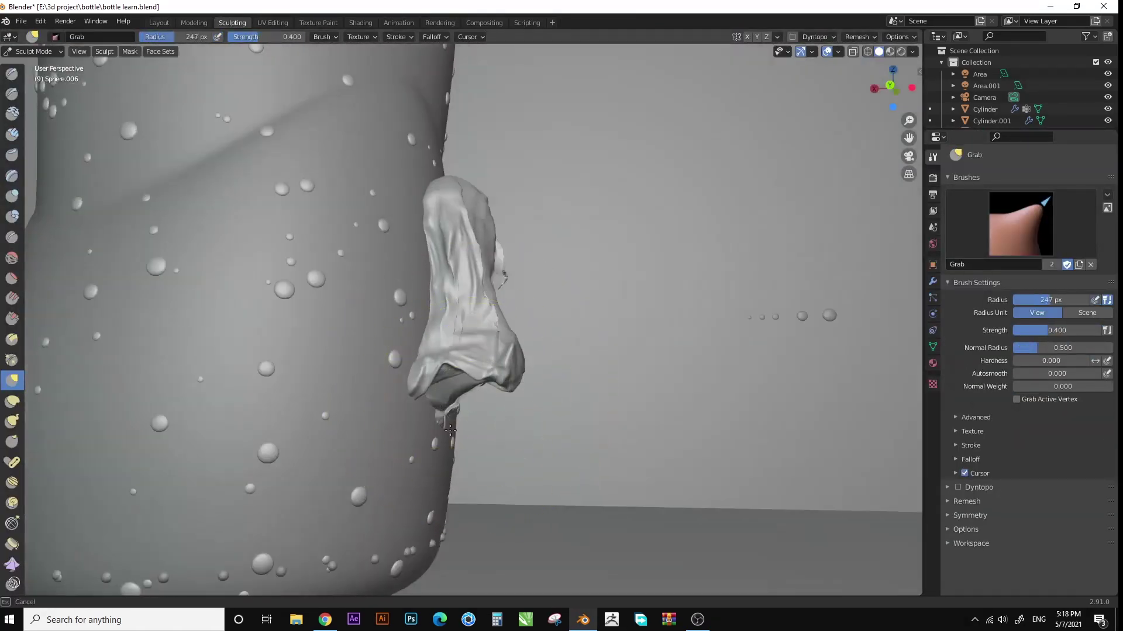
left_click_drag(451, 430, 451, 369)
mouse_move(451, 368)
middle_mouse_down()
mouse_move(476, 318)
mouse_move(397, 347)
mouse_move(608, 301)
middle_mouse_up()
left_click(159, 22)
Scale the drip down to a smaller size in Object Mode.
key("s")
left_click(418, 299)
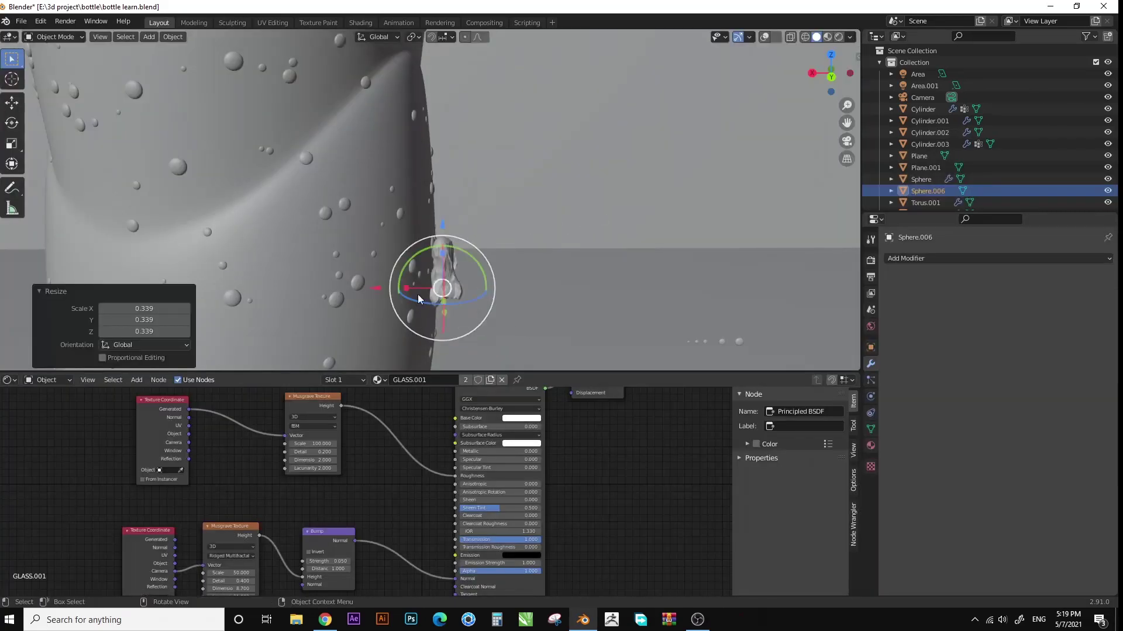
key("s")
left_click(455, 279)
mouse_move(454, 279)
middle_mouse_down()
mouse_move(460, 212)
mouse_move(445, 215)
middle_mouse_up()
scroll(451, 181, "down", 2)
Duplicate the glass drip and place the copy higher up the bottle.
key("shift+d")
left_click(387, 321)
middle_click_drag(387, 321, 350, 217)
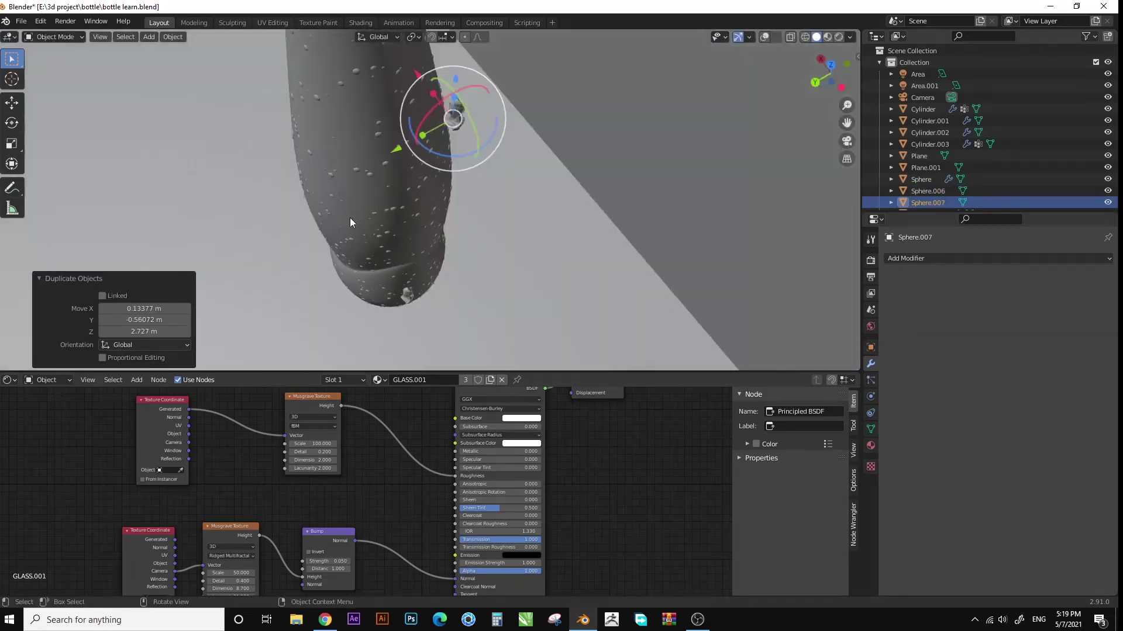
left_click(332, 181)
mouse_move(332, 180)
middle_mouse_down("shift")
mouse_move(417, 154)
mouse_move(488, 285)
middle_mouse_up("shift")
scroll(418, 155, "up", 3)
scroll(395, 119, "down", 3)
Duplicate the upper drip again and move the copy along Y and X beside the cap.
key("shift+d")
left_click(345, 106)
key("g")
key("y")
left_click(456, 232)
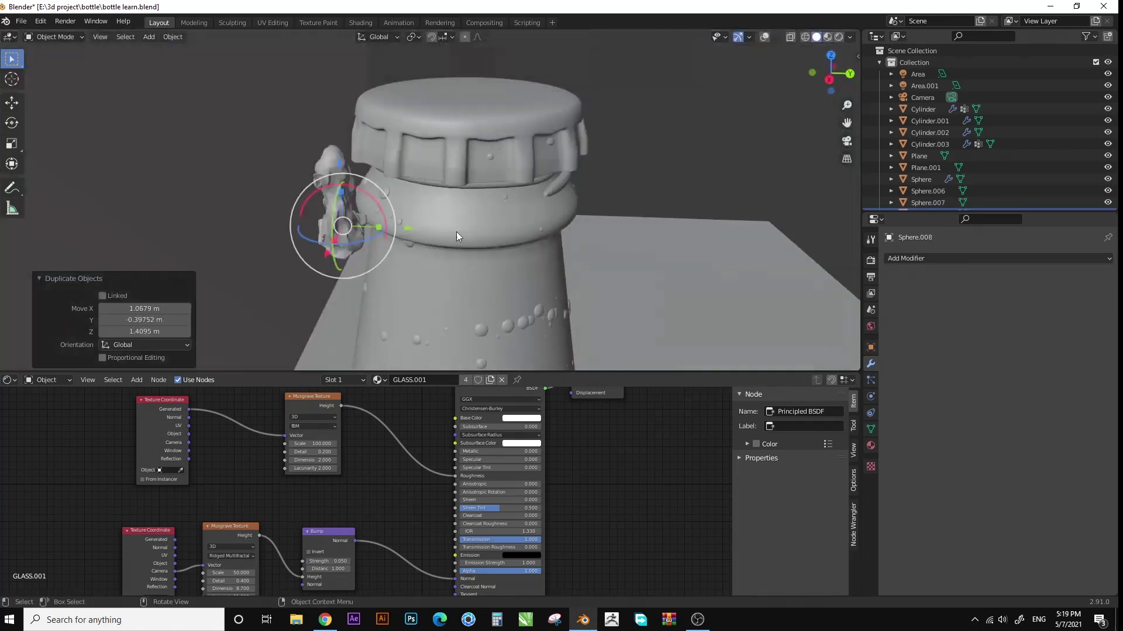
mouse_move(456, 232)
middle_mouse_down()
mouse_move(483, 197)
mouse_move(248, 152)
middle_mouse_up()
key("g")
key("x")
left_click(355, 177)
scroll(354, 177, "up", 3)
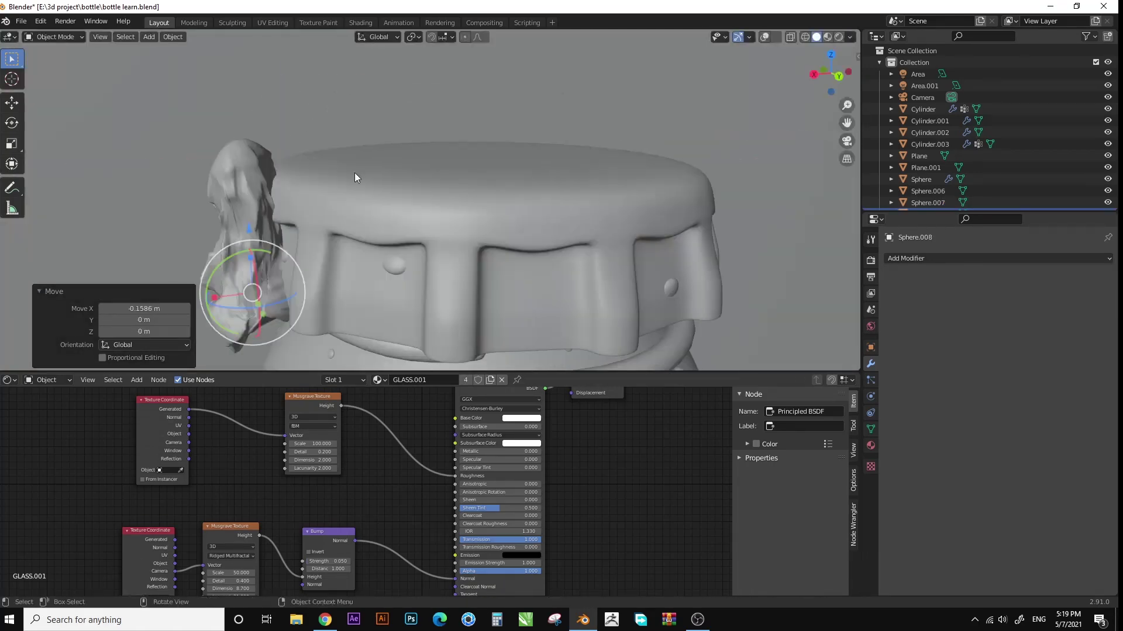
Grab-sculpt the copy on the cap into a thin stretched strand.
left_click(233, 22)
scroll(447, 351, "down", 3)
middle_click_drag(446, 351, 527, 443)
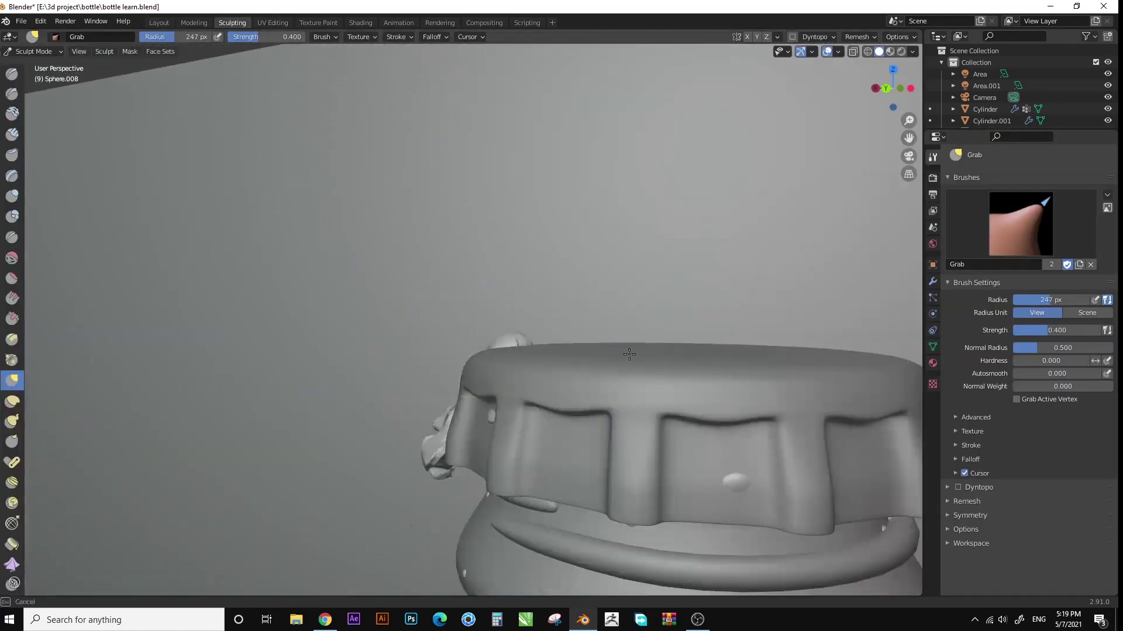
scroll(527, 443, "up", 3)
left_click_drag(526, 443, 403, 350)
mouse_move(404, 350)
middle_mouse_down()
mouse_move(509, 331)
mouse_move(609, 409)
middle_mouse_up()
left_click_drag(608, 409, 695, 529)
middle_click_drag(694, 529, 425, 363)
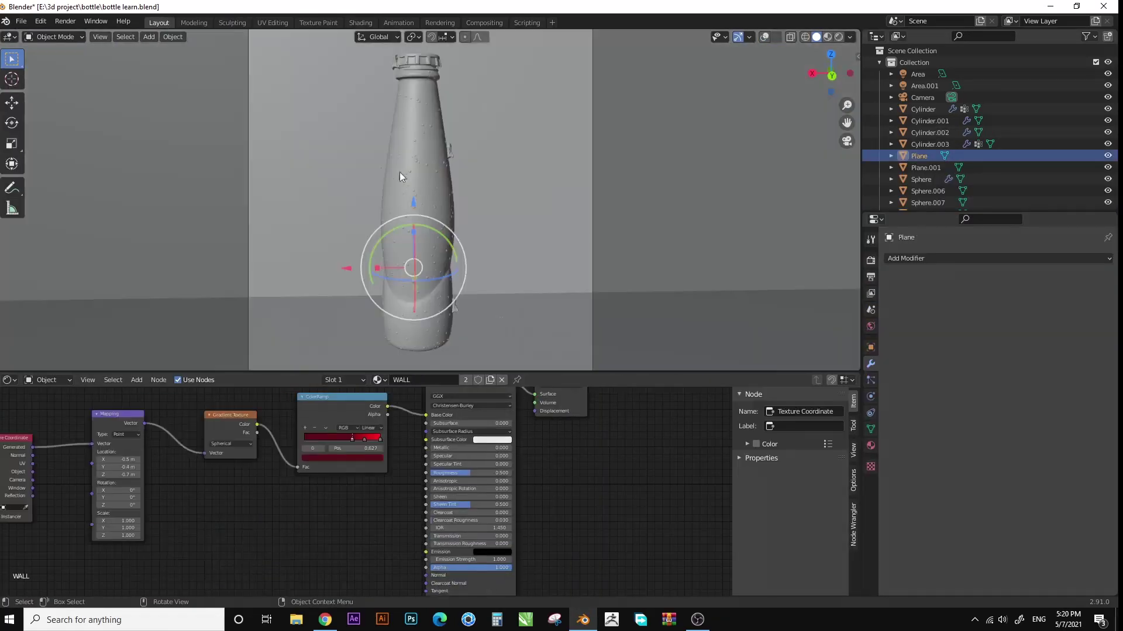
Check the rendered preview and select the bubbles object, then return to solid shading.
left_click(838, 37)
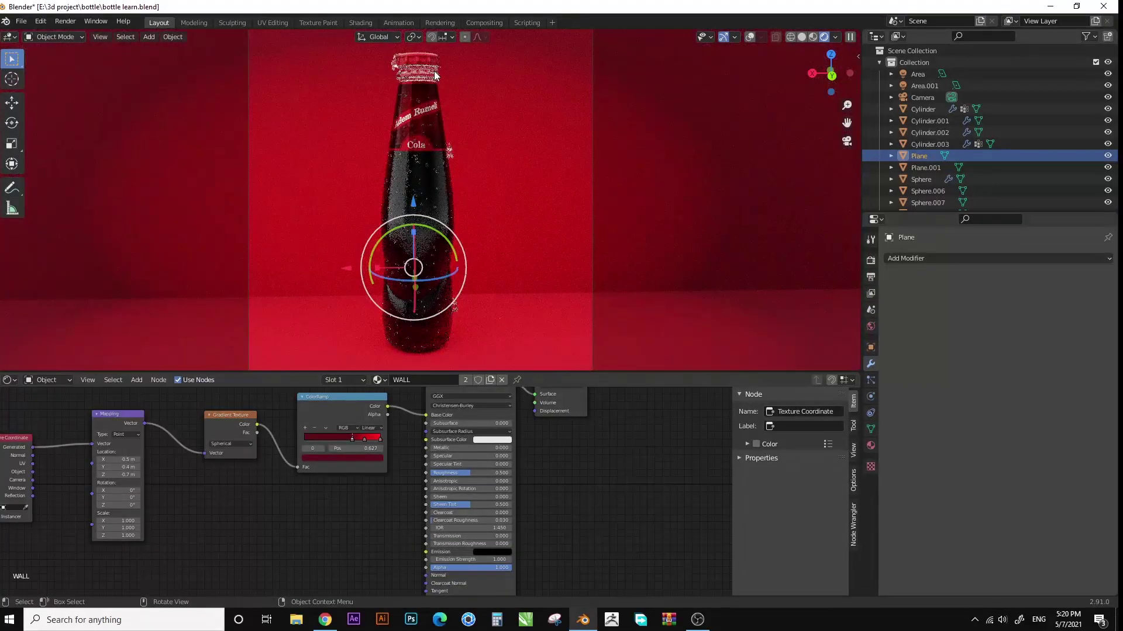
left_click(450, 151)
scroll(487, 96, "up", 5)
scroll(507, 184, "up", 3)
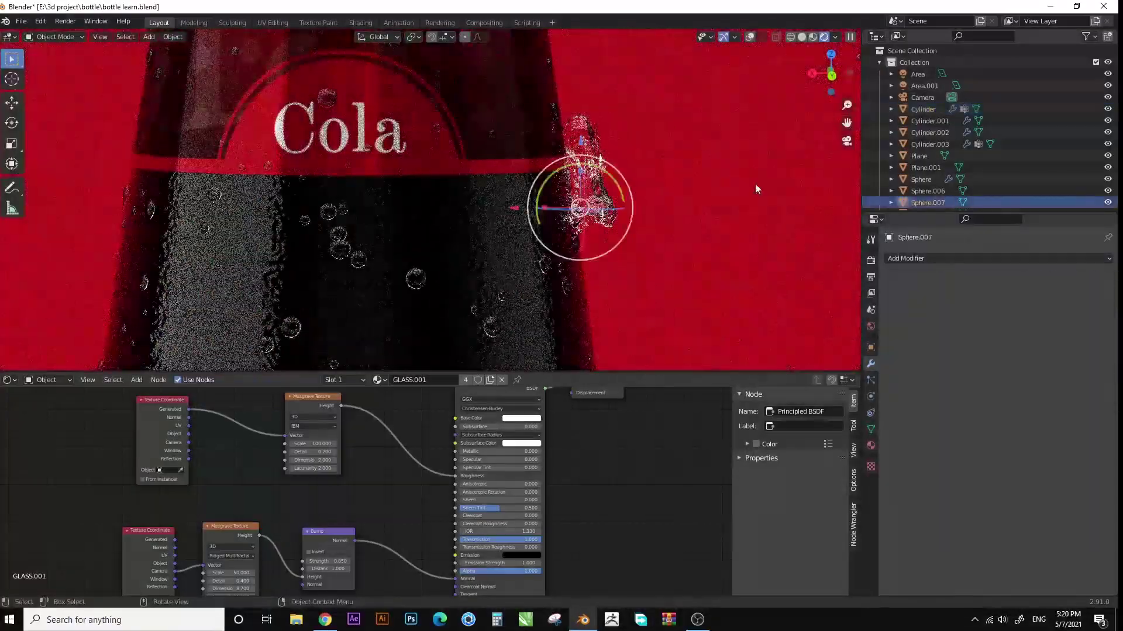
scroll(750, 134, "down", 5)
left_click(801, 37)
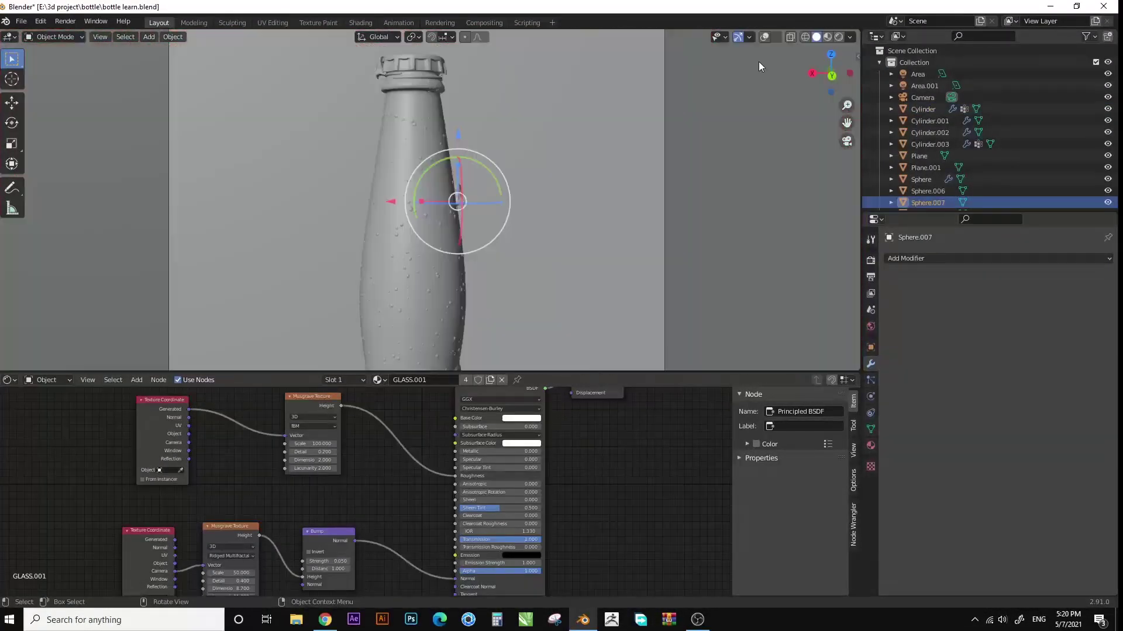
scroll(399, 203, "up", 1)
left_click(324, 208)
Move the drip copy lower, enlarge it to about 1.57, and nudge it left.
key("g")
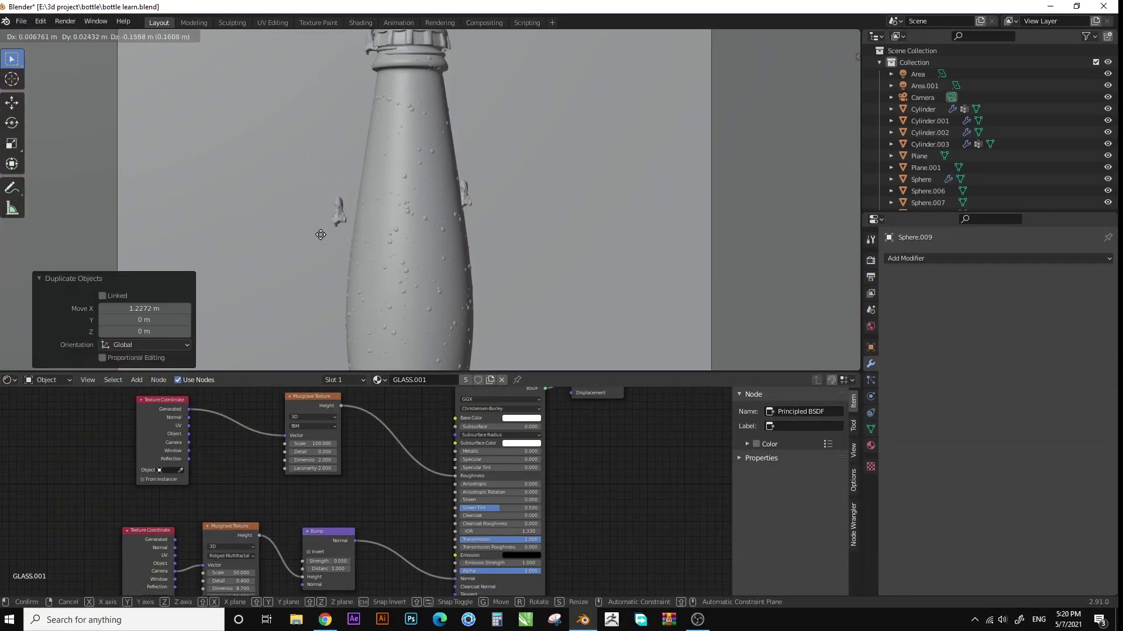
left_click(341, 194)
middle_click_drag(341, 194, 500, 307)
key("s")
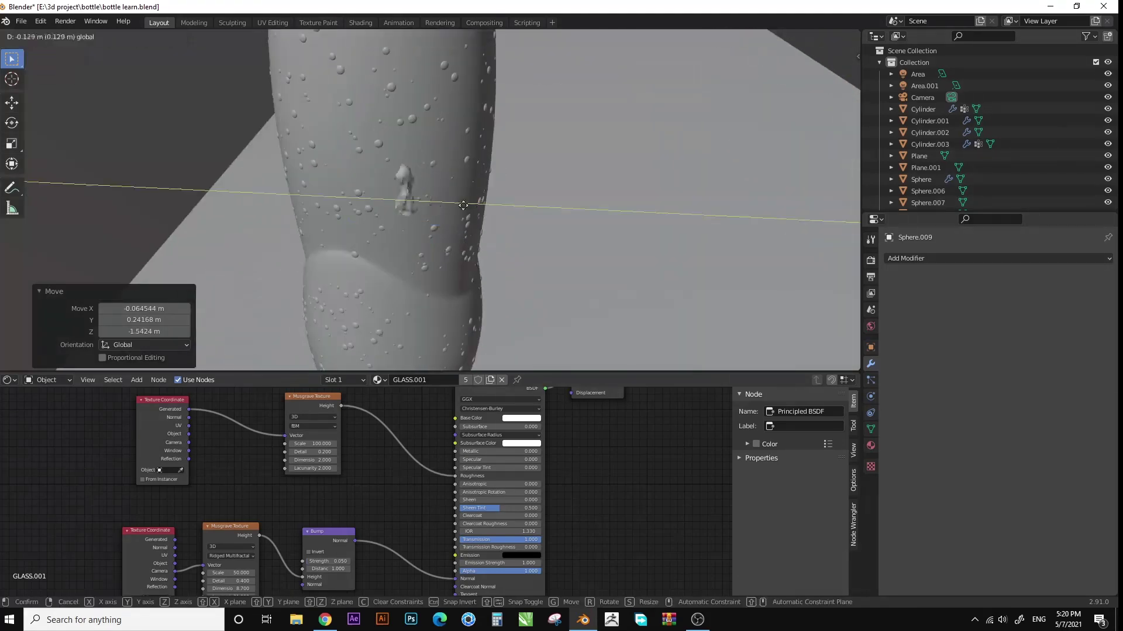
left_click(486, 171)
middle_click_drag(487, 170, 328, 173)
left_click_drag(328, 173, 315, 172)
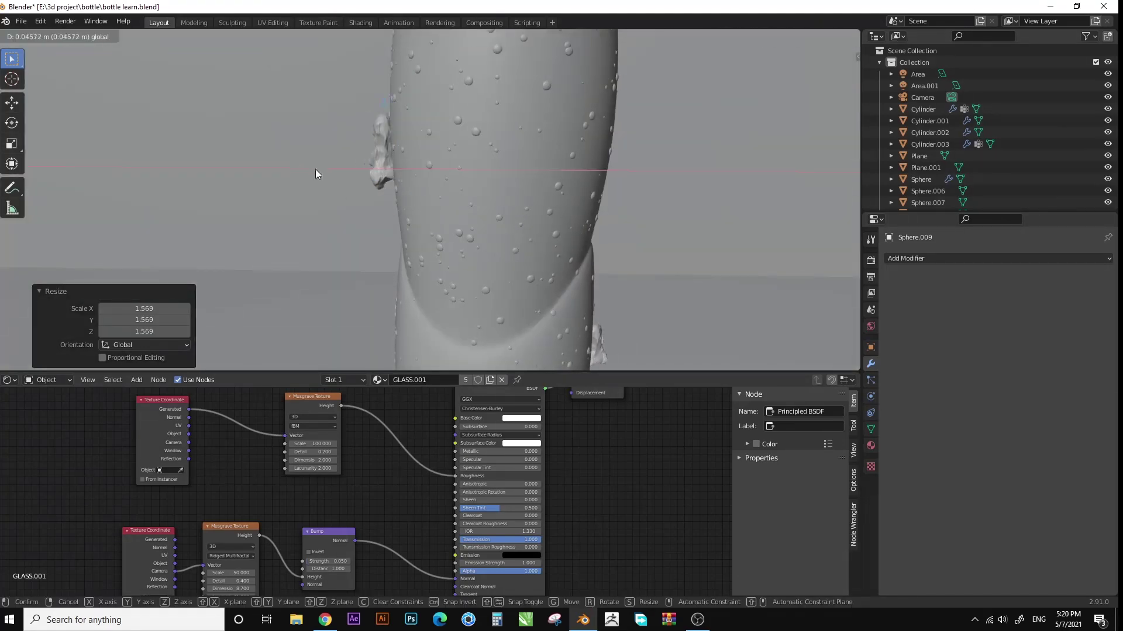
left_click(314, 170)
Return to the camera view, enlarge the 3D viewport, and preview the render.
left_click(501, 132)
scroll(491, 143, "down", 3)
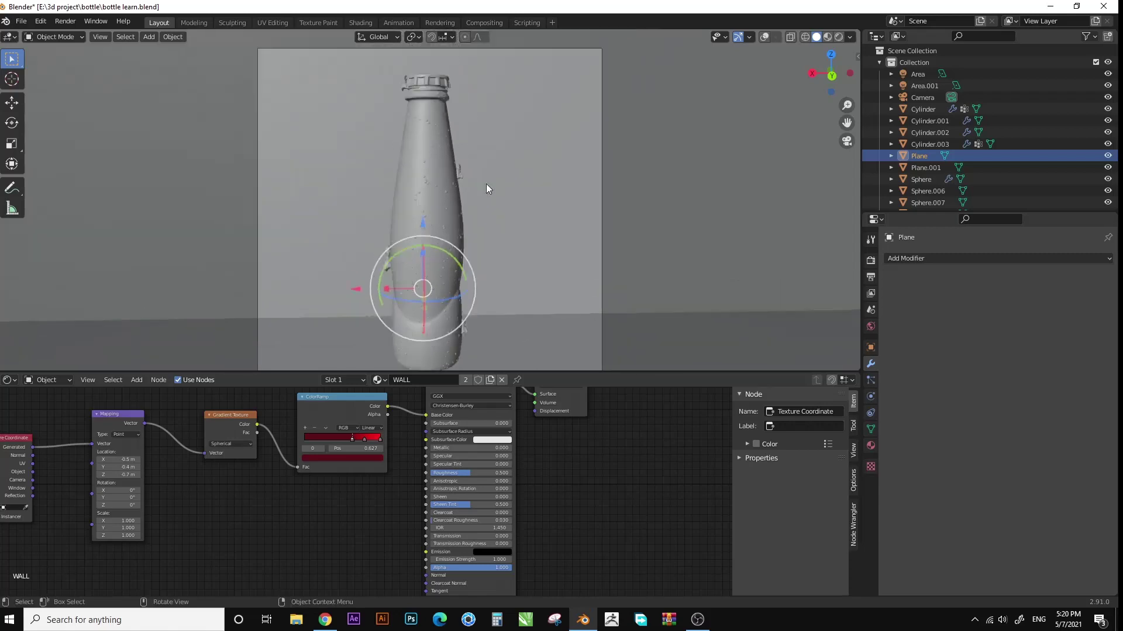
scroll(477, 187, "up", 3)
scroll(468, 189, "down", 3)
left_click_drag(468, 372, 468, 478)
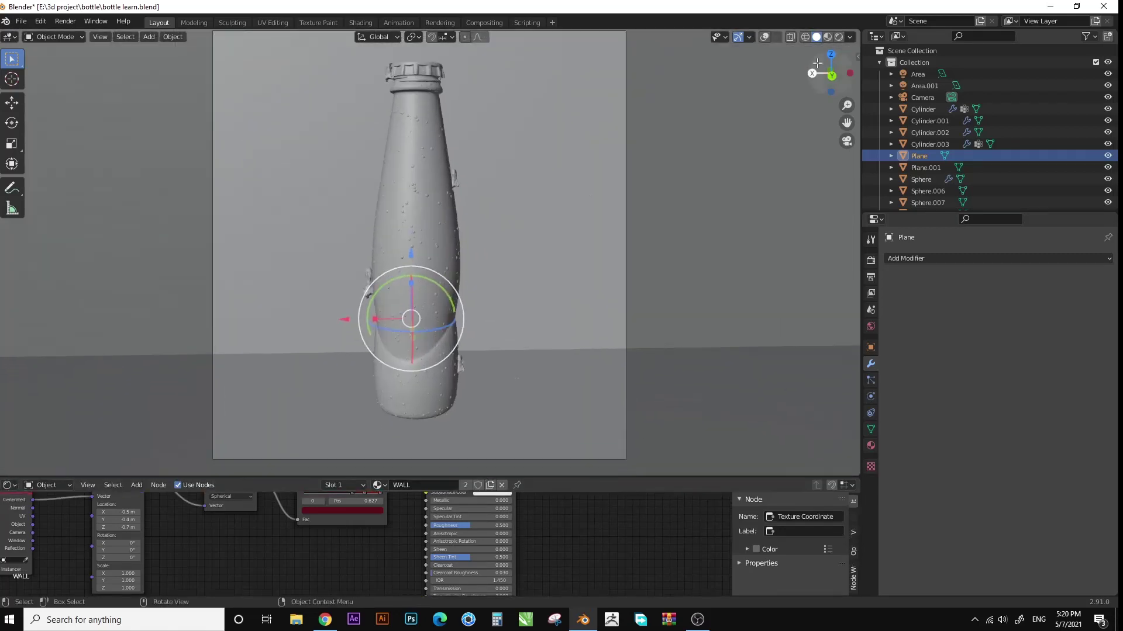
left_click(838, 37)
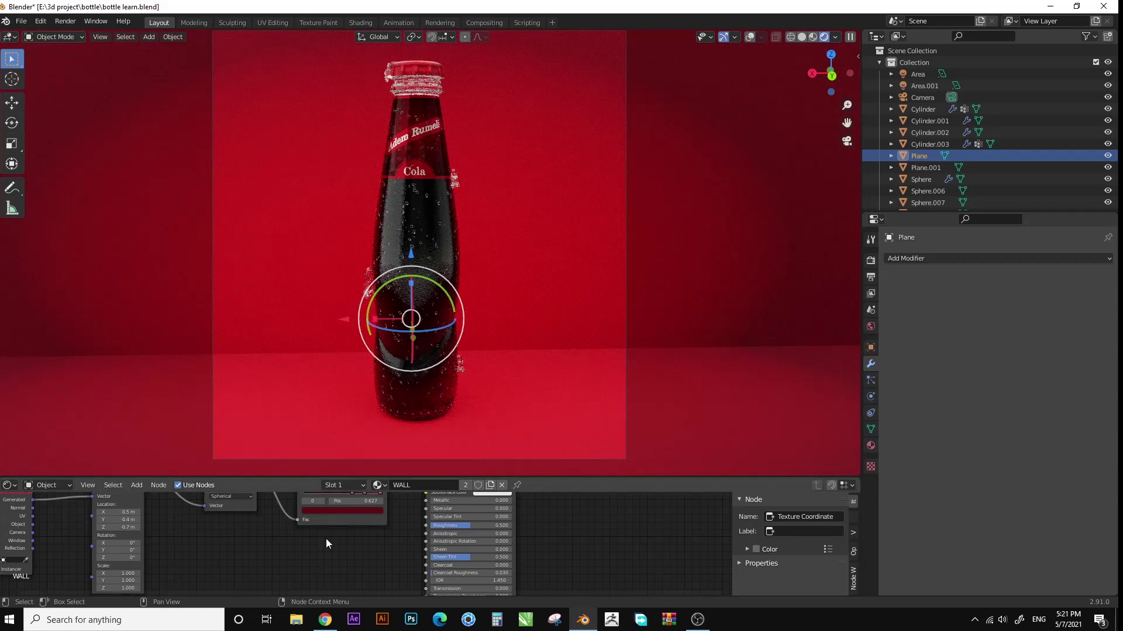
Select the bottle body and set its Bump Strength to 0.040, then view solid shading.
left_click(429, 60)
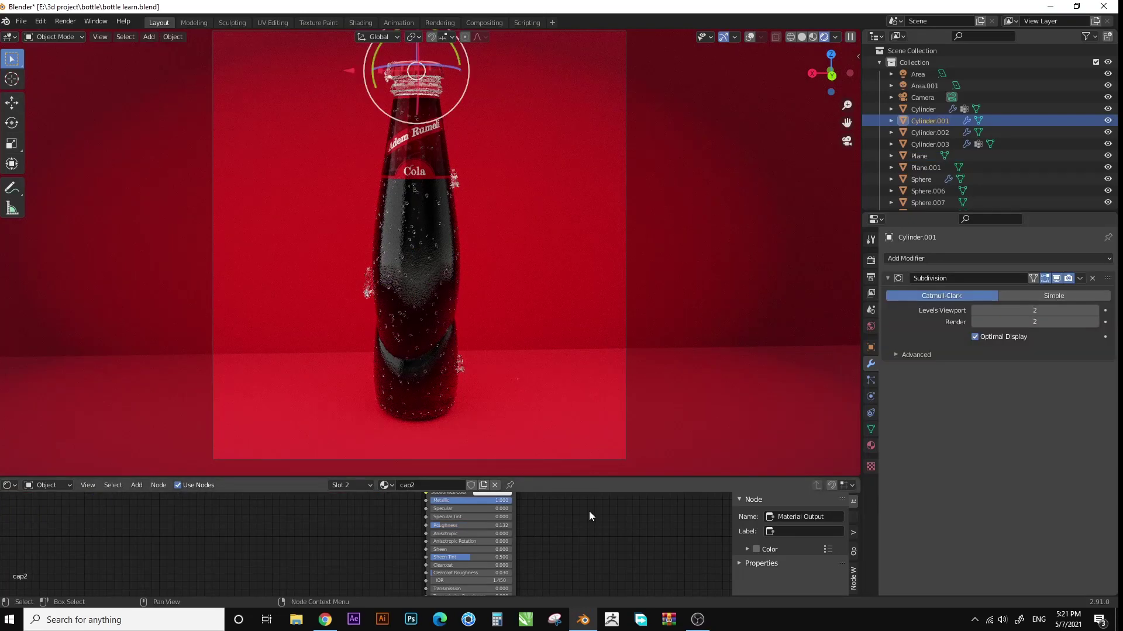
left_click(448, 270)
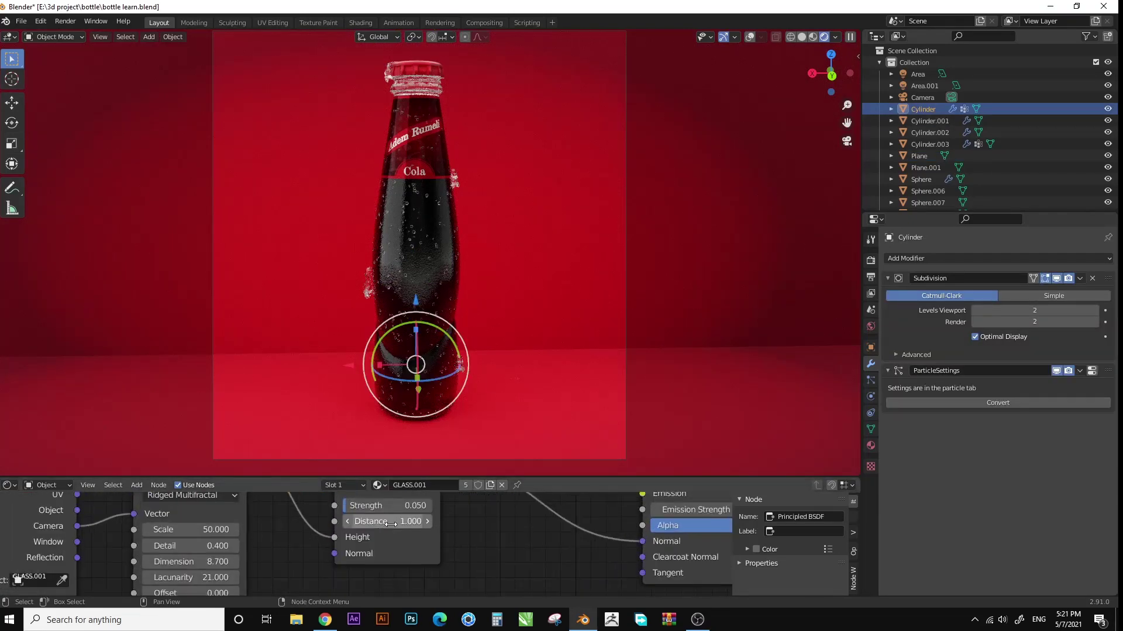
left_click(391, 516)
type("4")
key("Return")
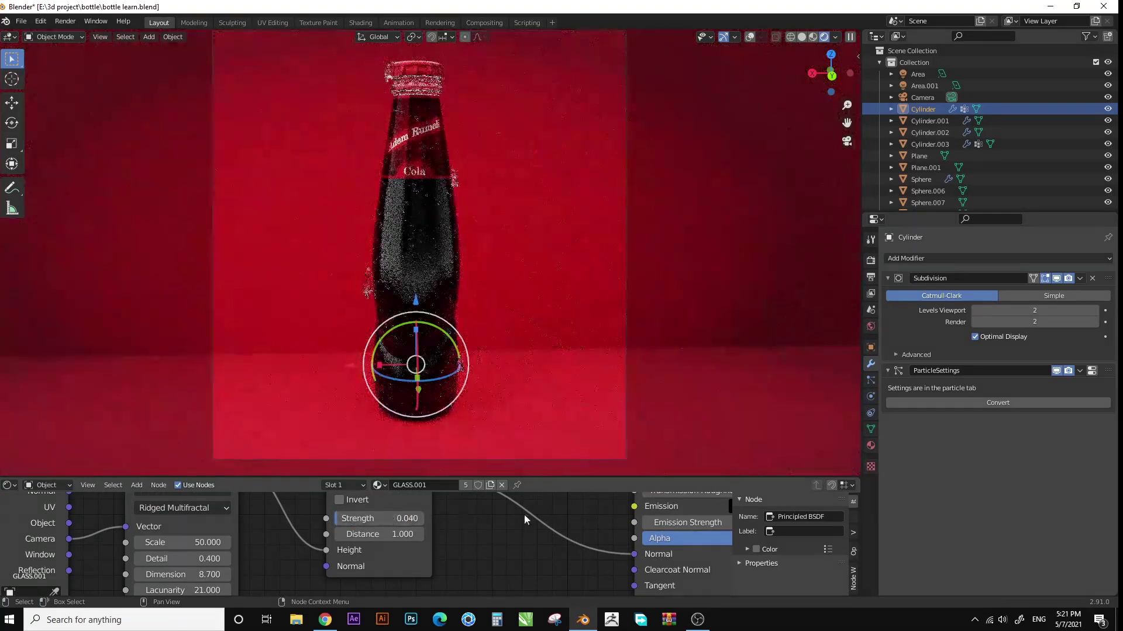
left_click(804, 34)
Duplicate drip Sphere.006, move the copy down along Z and scale it larger.
middle_click_drag(444, 246, 462, 245)
scroll(466, 243, "up", 3)
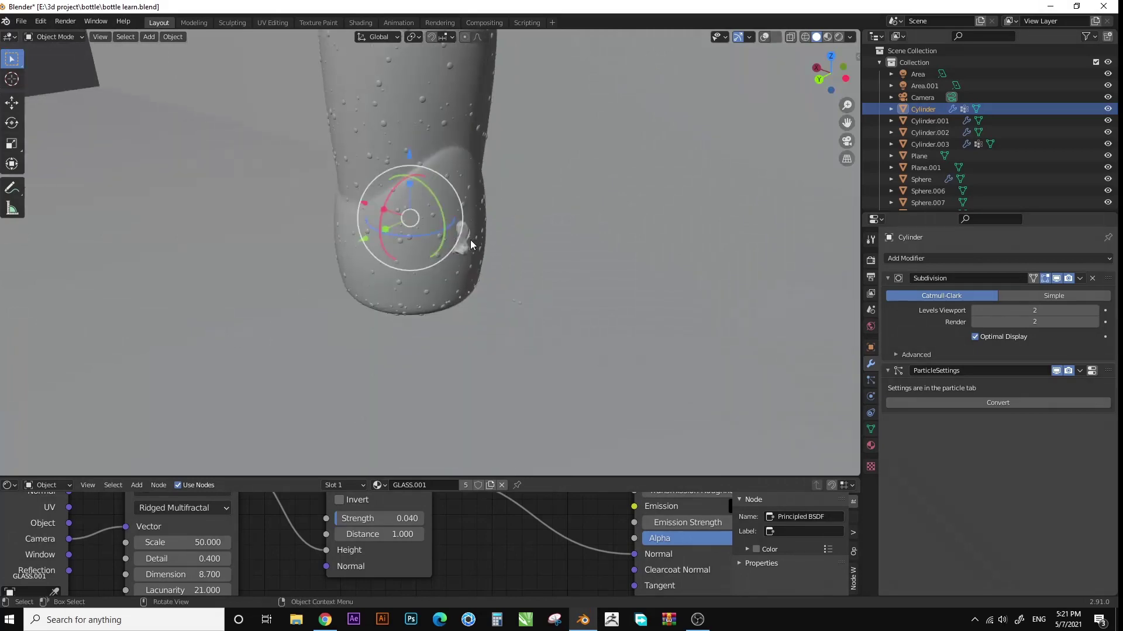
left_click(480, 234)
key("shift+d")
key("z")
left_click(477, 345)
scroll(477, 263, "up", 3)
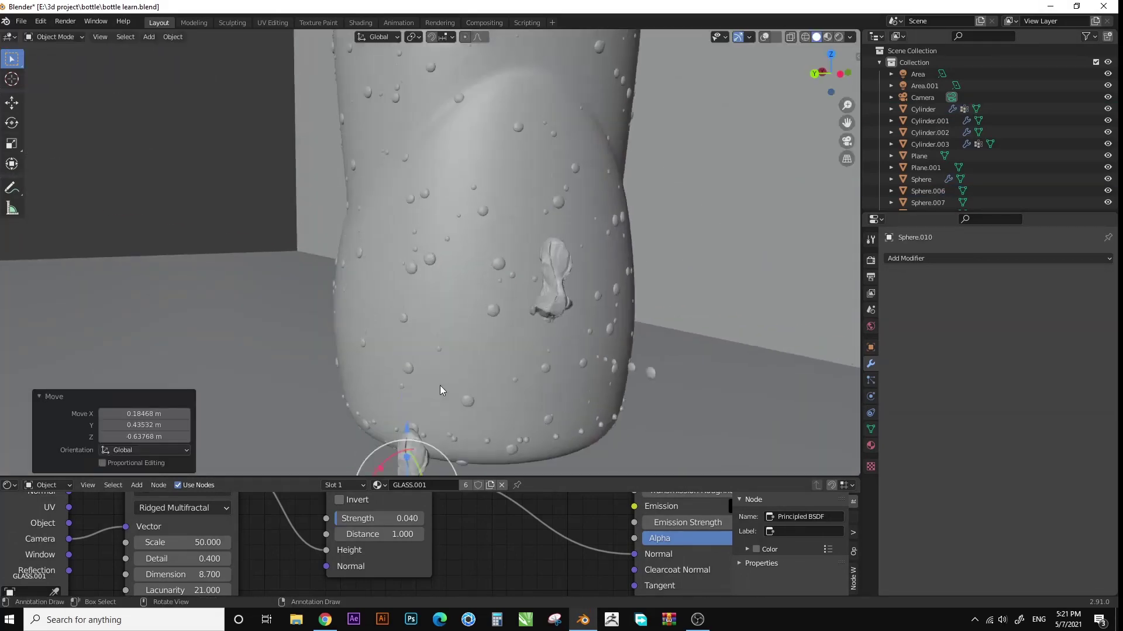
key("s")
key("x")
left_click(404, 338)
Stretch the new droplet along Y, rotate it and settle it against the bottle base.
middle_click_drag(403, 338, 232, 439)
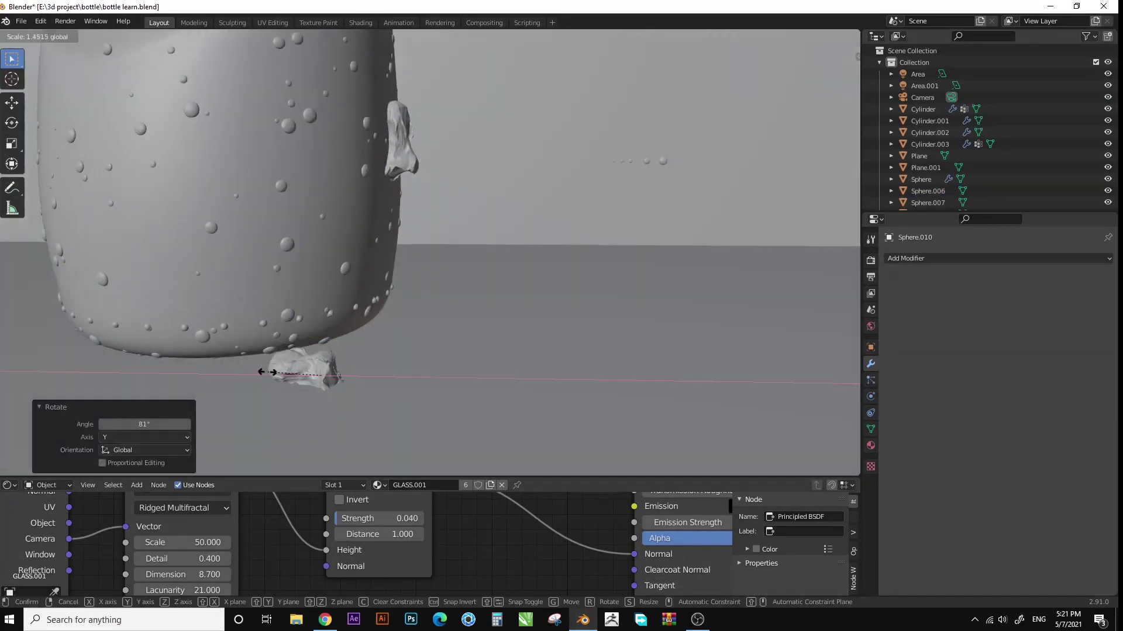
key("s")
key("y")
left_click(251, 358)
key("r")
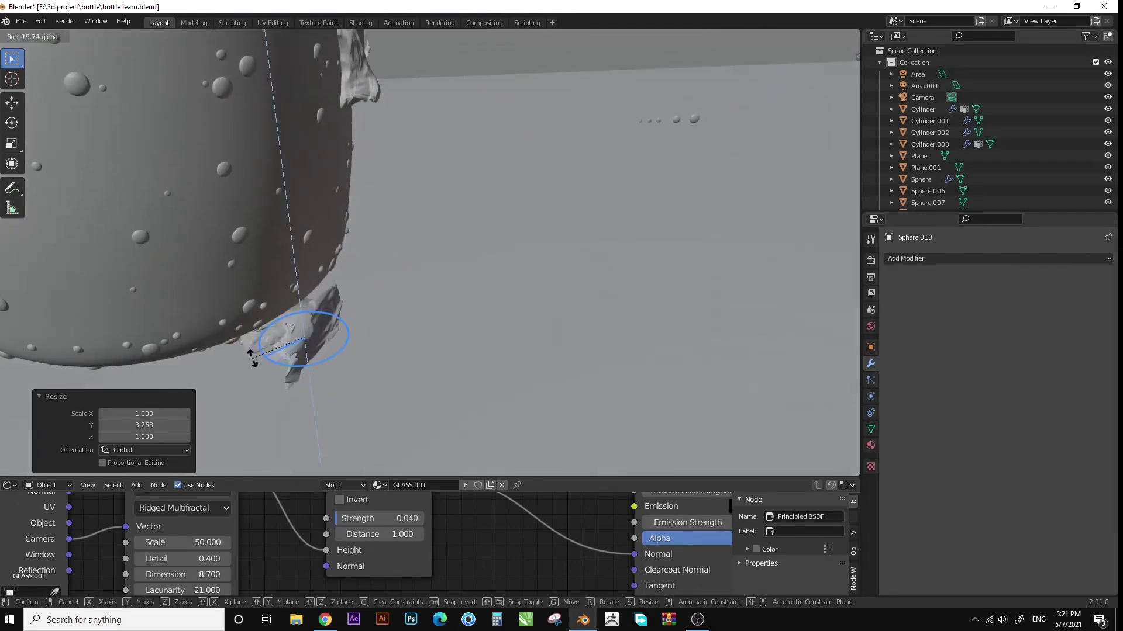
left_click(314, 345)
key("g")
key("y")
left_click(351, 292)
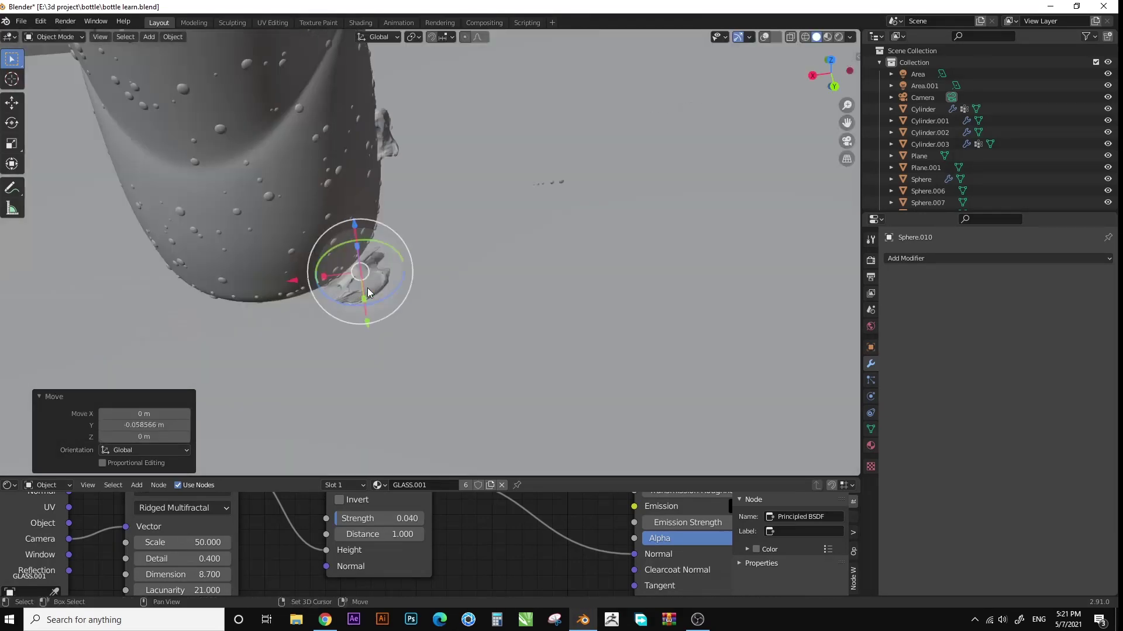
middle_click_drag(350, 292, 371, 228)
Sculpt the droplet with the Grab brush into a drip along the base.
left_click(232, 22)
middle_click_drag(393, 351, 453, 254)
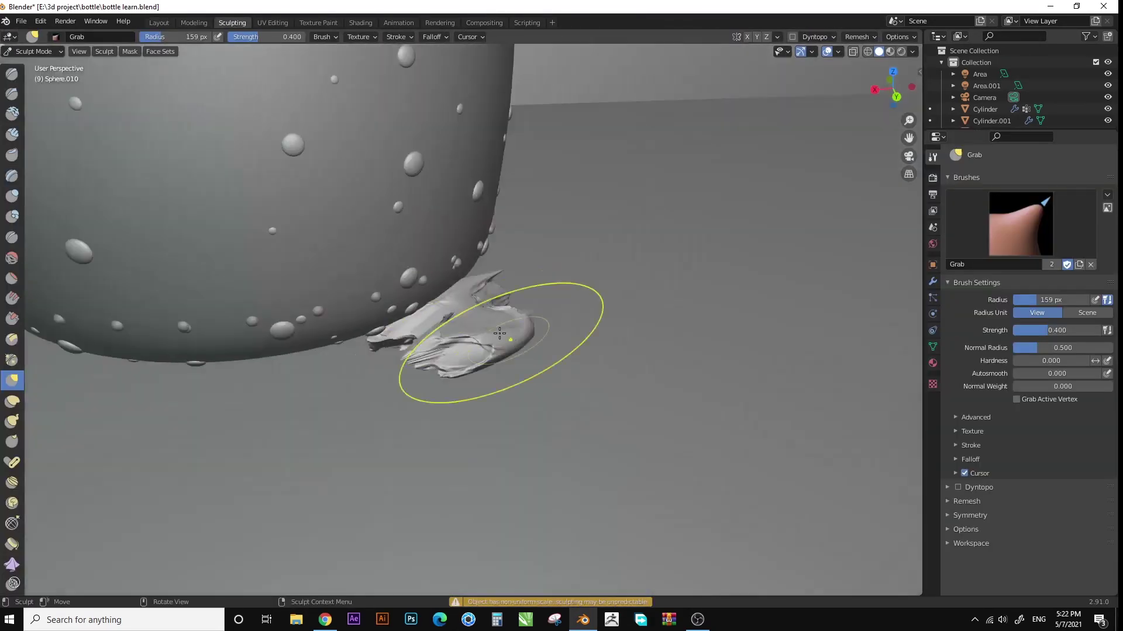
scroll(527, 119, "down", 3)
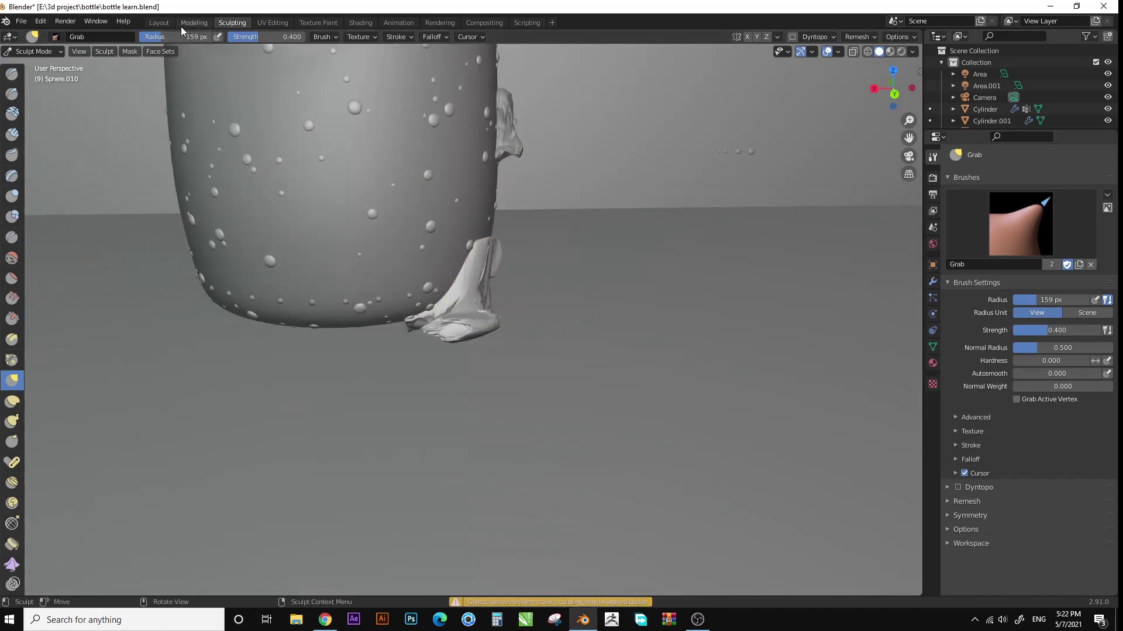
left_click(159, 23)
Rotate a second drip into place on the other side, then check it in rendered shading.
left_click(334, 250)
key("r")
key("r")
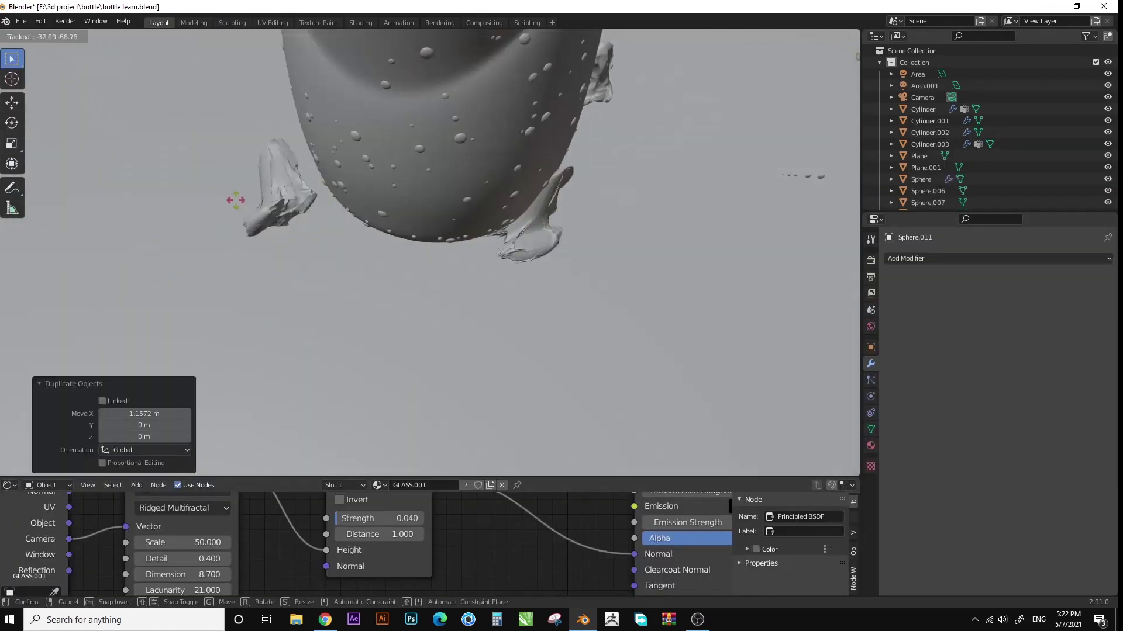
left_click(214, 170)
scroll(410, 234, "down", 5)
left_click(507, 233)
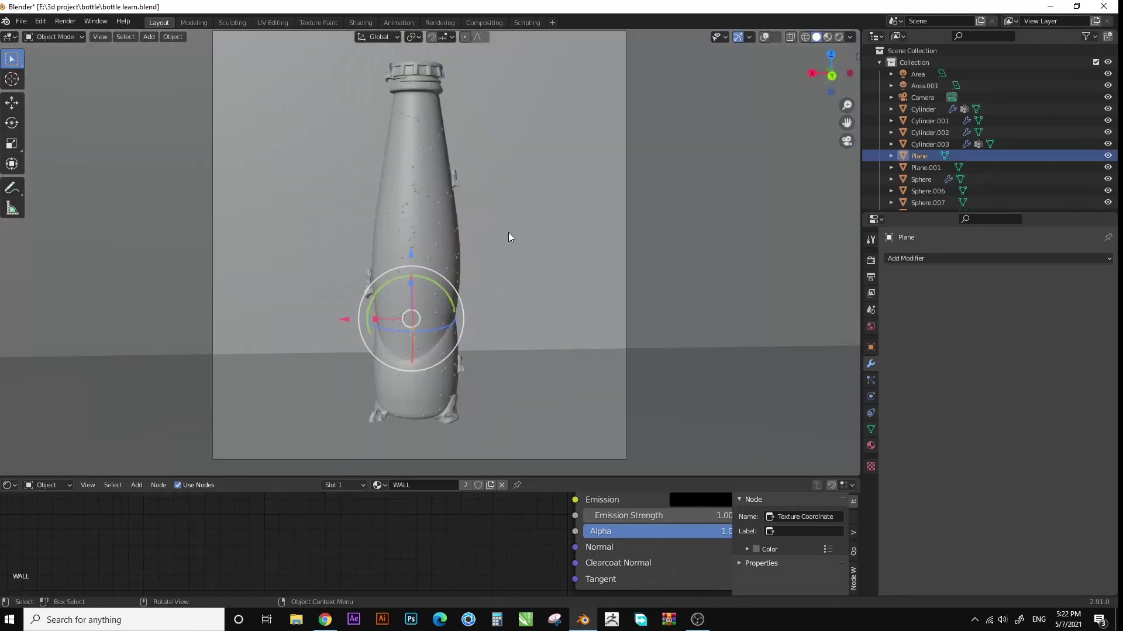
left_click(836, 37)
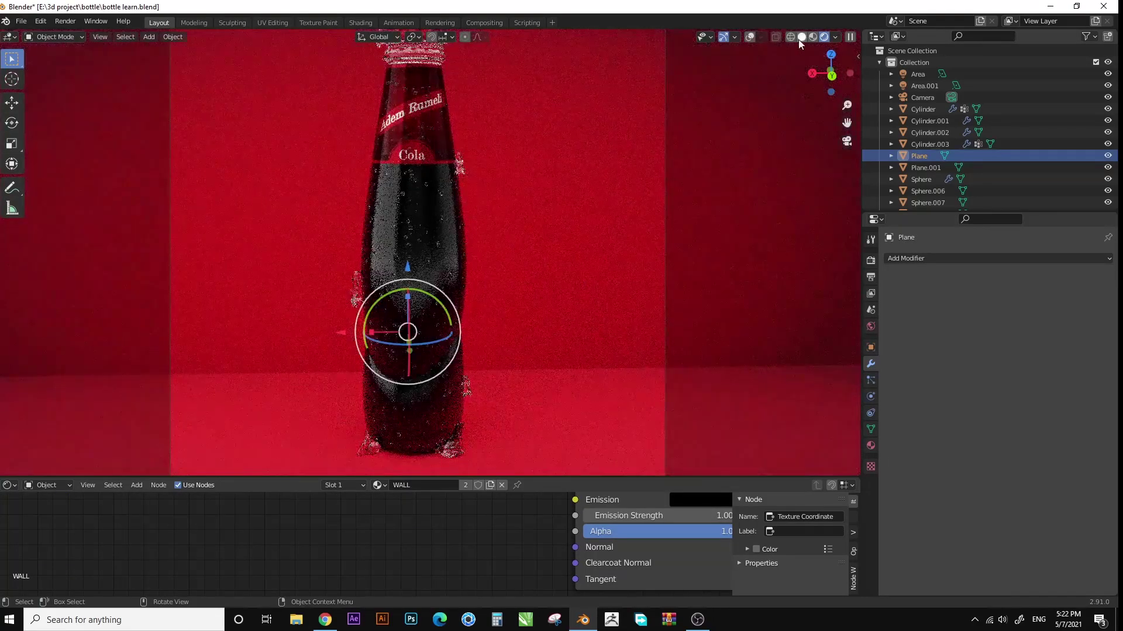
left_click(817, 37)
left_click(65, 21)
Render the final image and zoom around the bottle top as tiles render.
left_click(588, 6)
scroll(644, 244, "up", 4)
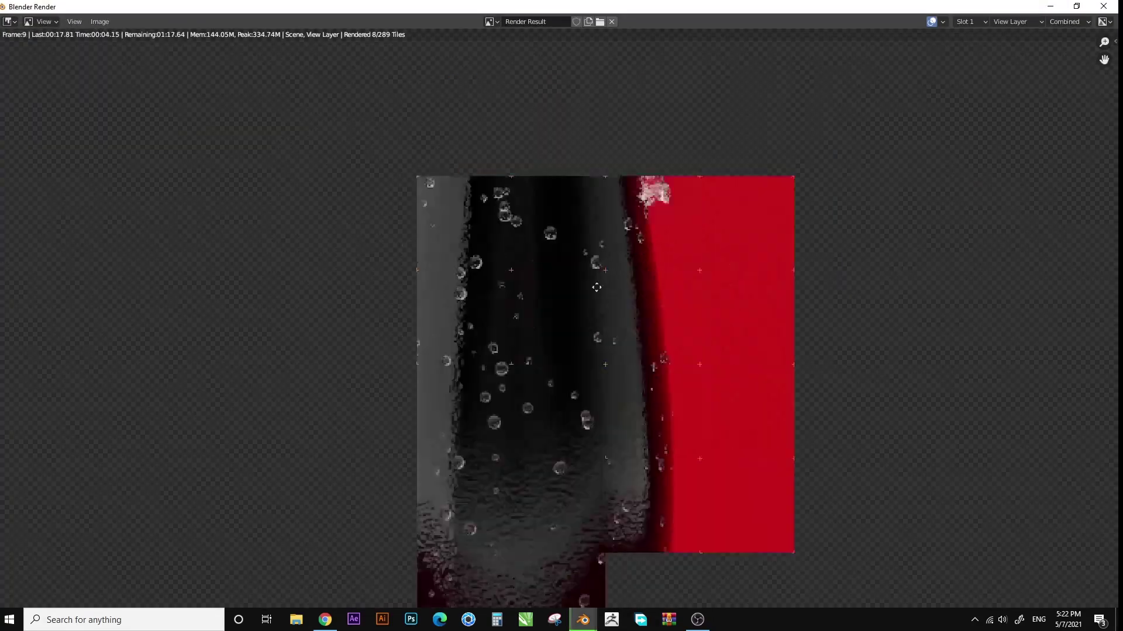
scroll(644, 243, "up", 3)
scroll(644, 244, "down", 4)
scroll(570, 427, "down", 2)
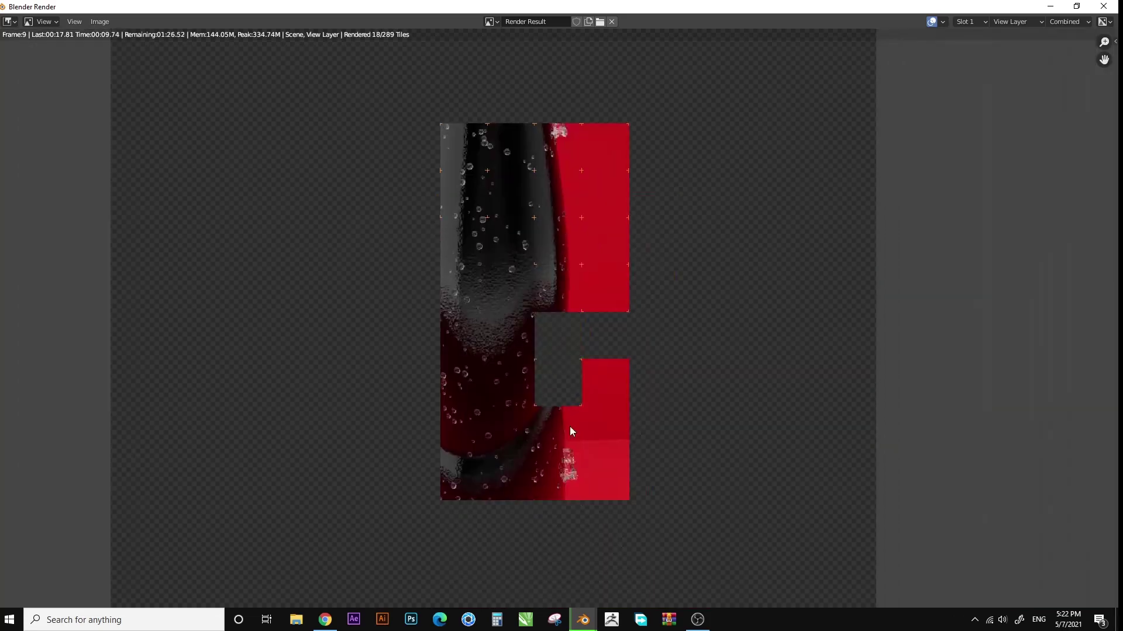
scroll(555, 391, "up", 4)
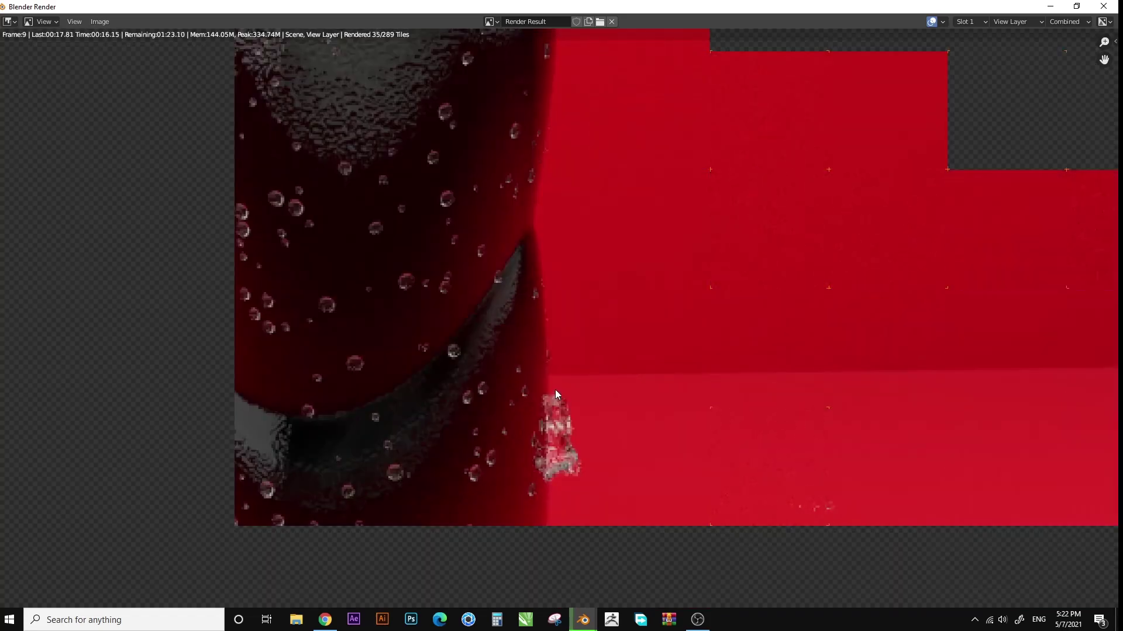
scroll(555, 390, "down", 3)
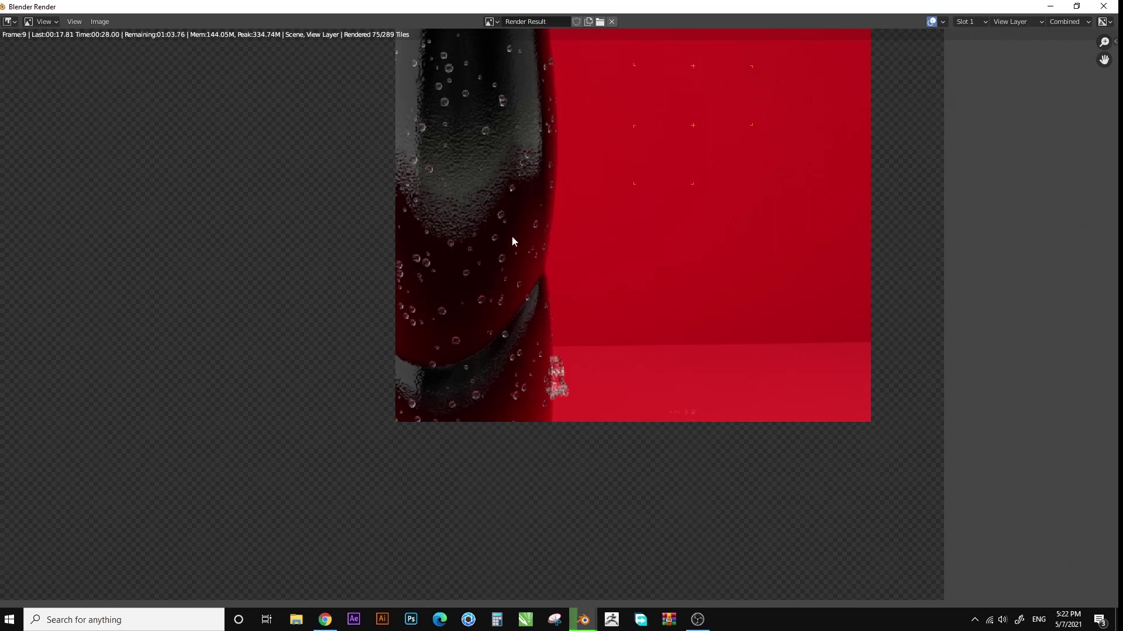
scroll(510, 237, "up", 2)
scroll(496, 92, "up", 2)
middle_click_drag(496, 92, 465, 259)
scroll(465, 260, "down", 1)
scroll(510, 338, "down", 3)
Pan and zoom the render preview to inspect the droplets until 284 of 289 tiles.
middle_click_drag(510, 337, 532, 346)
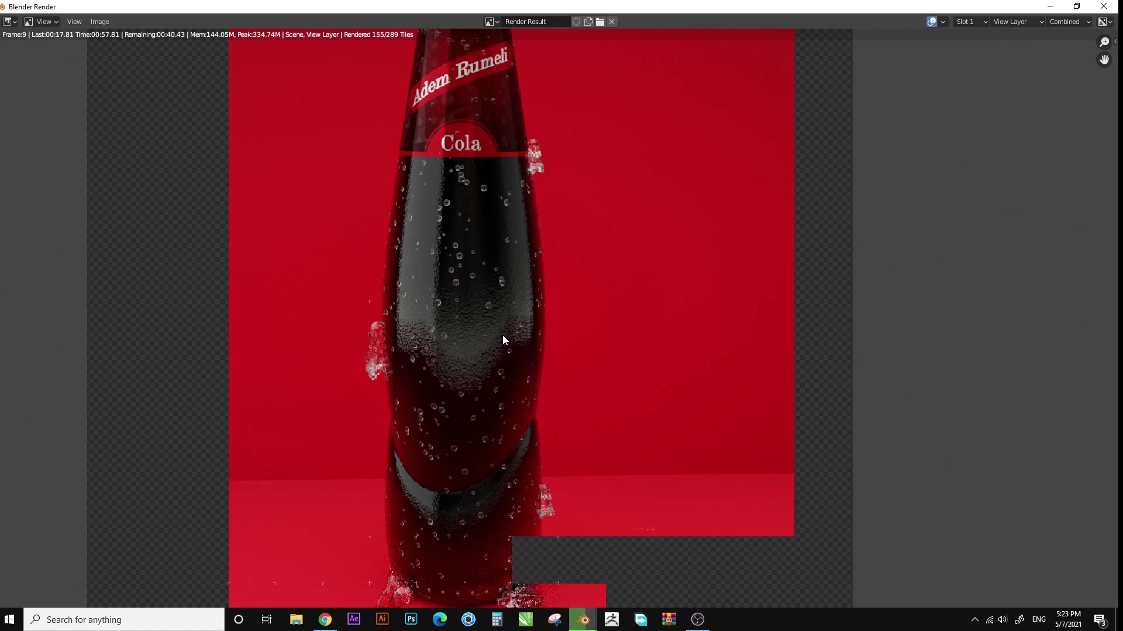
middle_click_drag(502, 338, 501, 327)
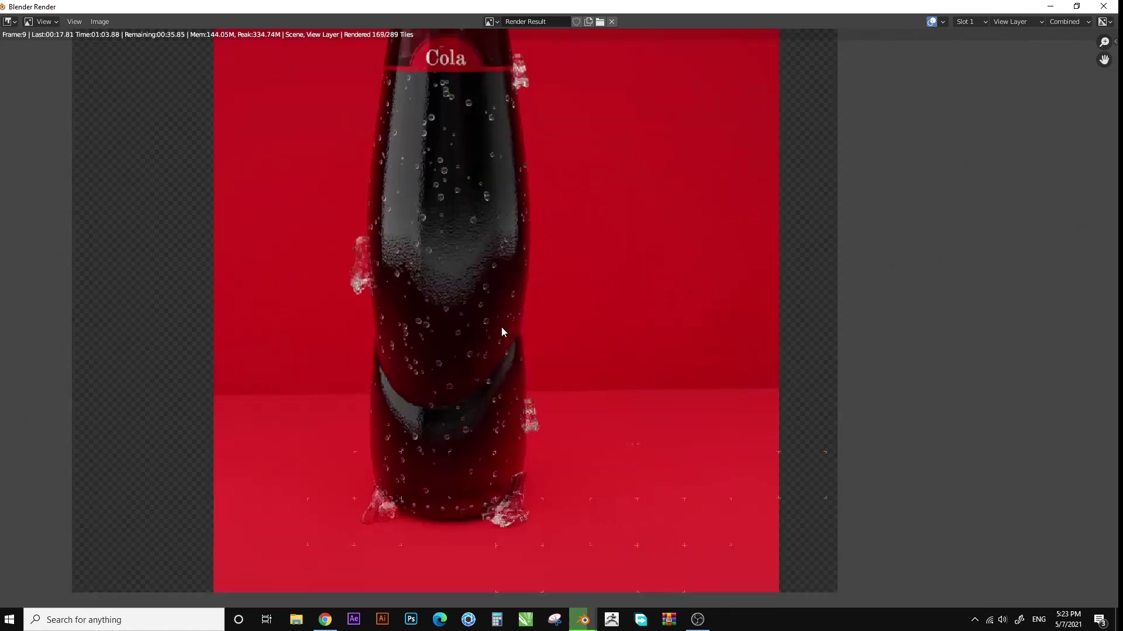
scroll(500, 328, "down", 2)
scroll(485, 250, "up", 1)
scroll(485, 251, "up", 5)
scroll(494, 234, "down", 3)
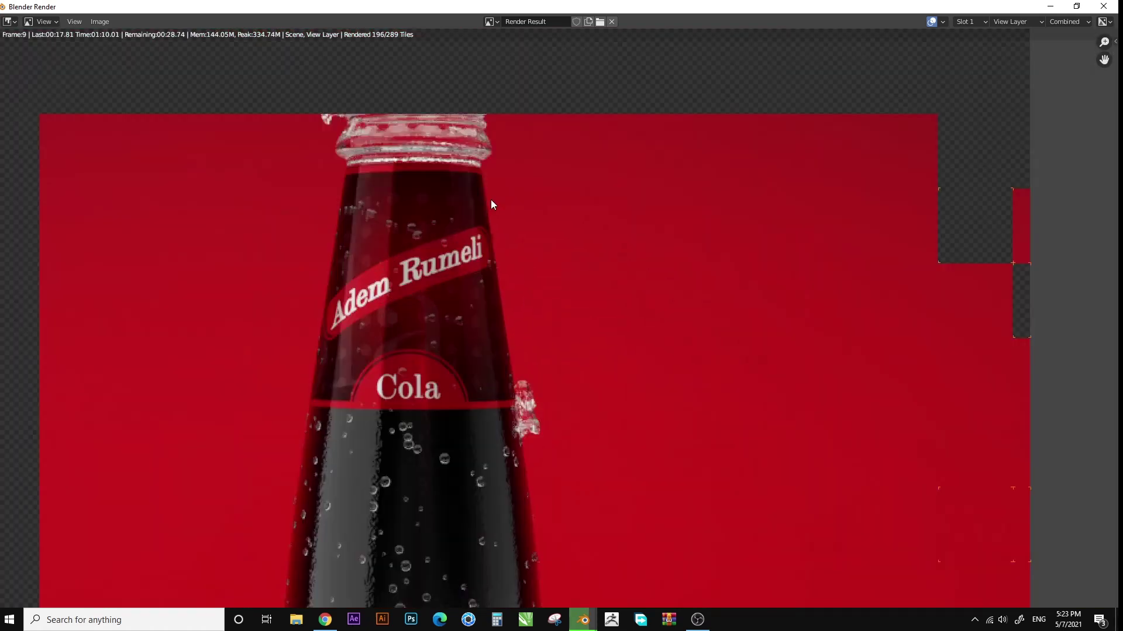
scroll(497, 210, "down", 5)
scroll(517, 351, "up", 1)
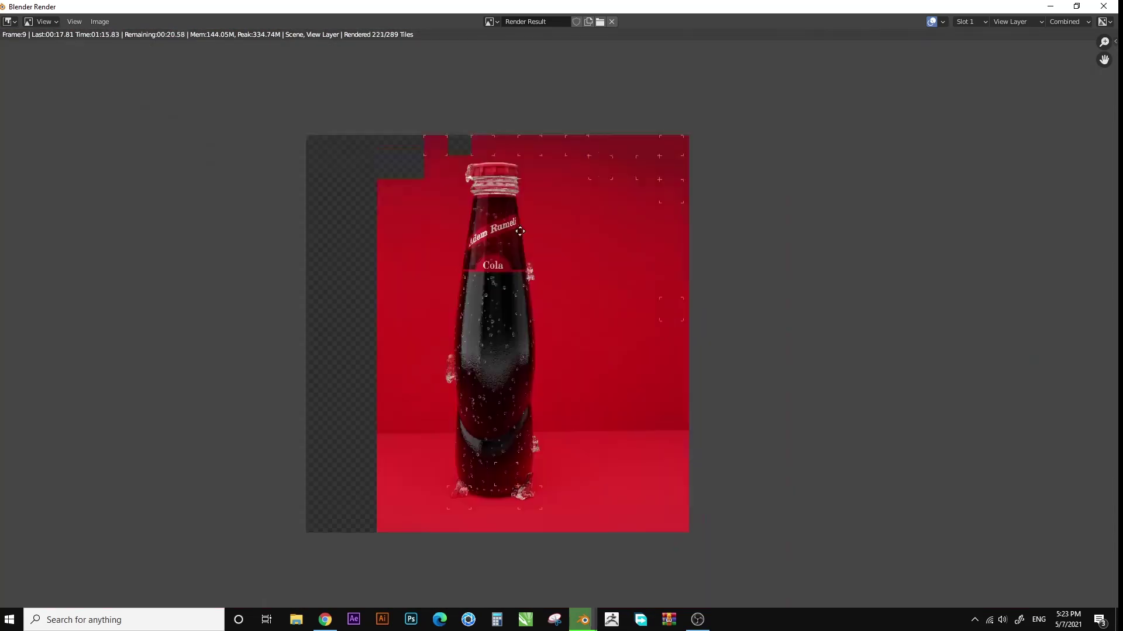
scroll(521, 292, "up", 2)
scroll(524, 258, "down", 1)
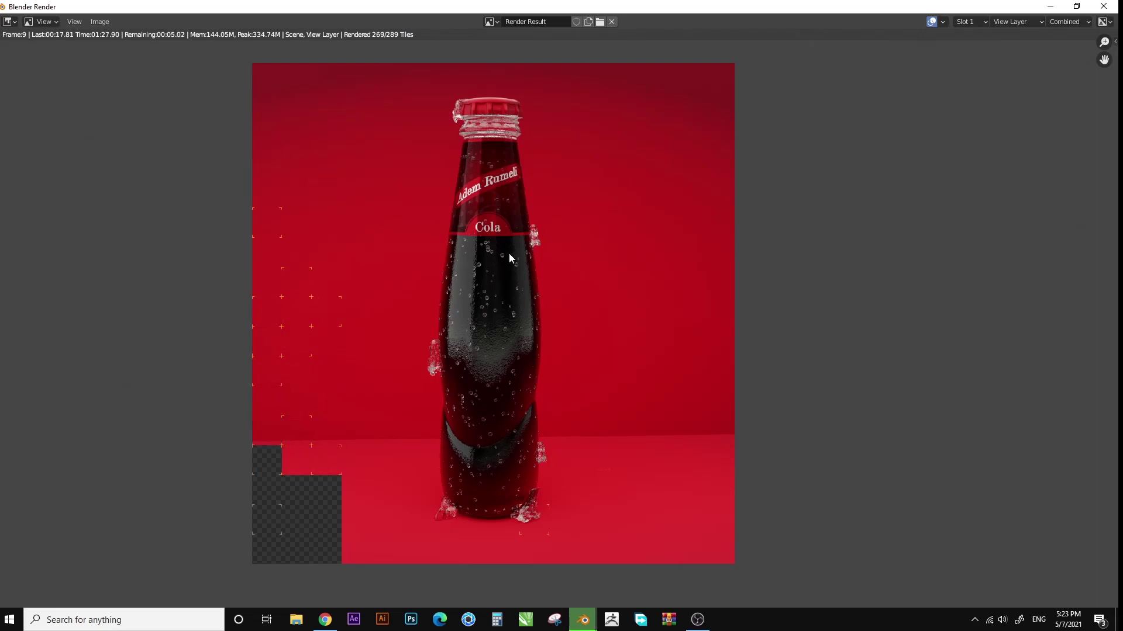
Close the render window and check the camera shot in rendered shading.
left_click(1103, 9)
middle_click_drag(426, 355, 483, 283)
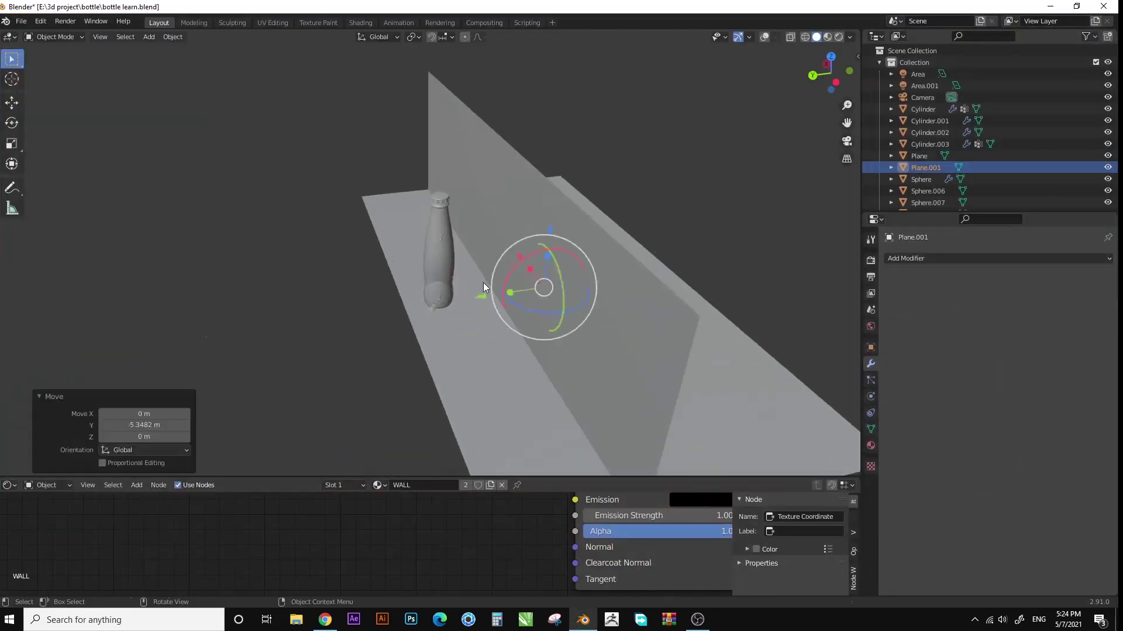
key("KP_0")
left_click(837, 37)
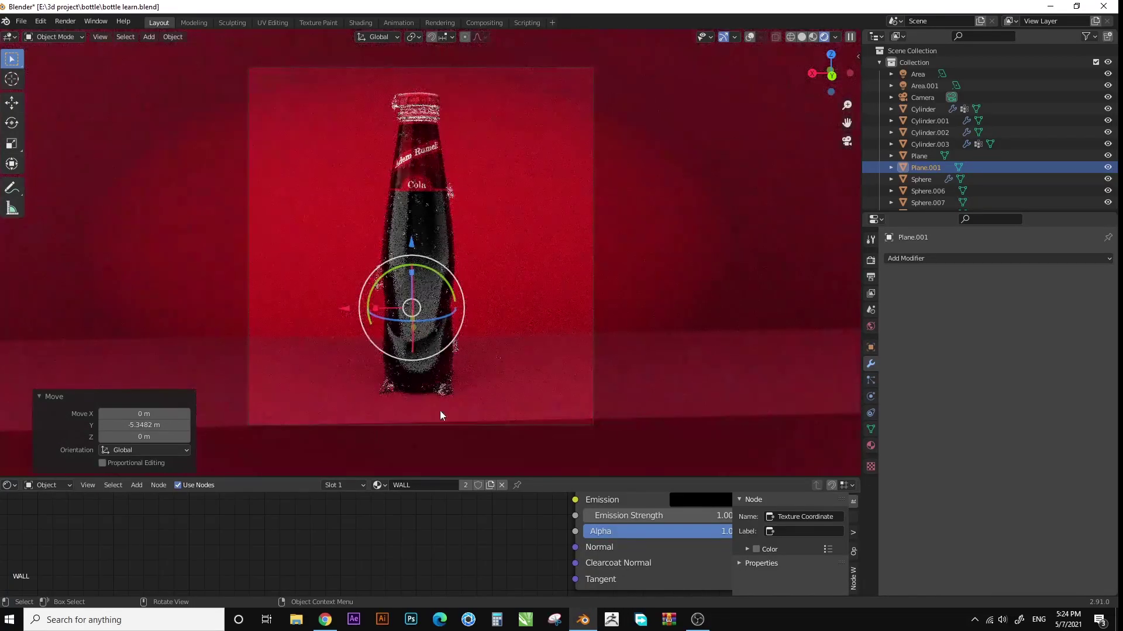
scroll(432, 352, "up", 2)
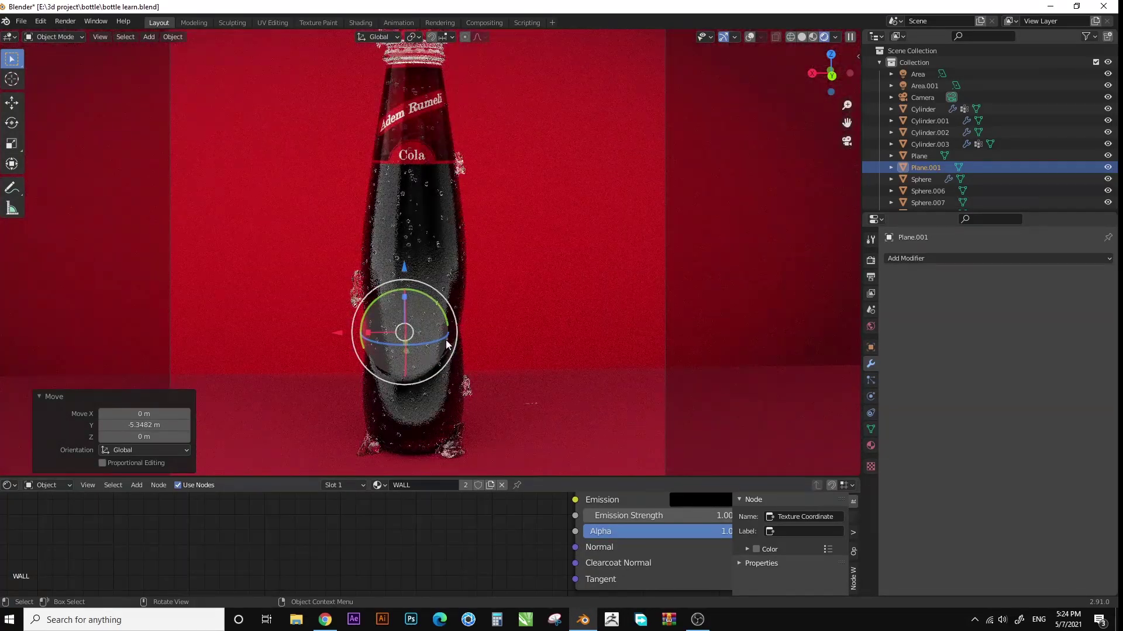
left_click(801, 37)
Return to camera view, select the bottle cap and save as bottle learn.blend.
middle_click_drag(283, 318, 455, 252)
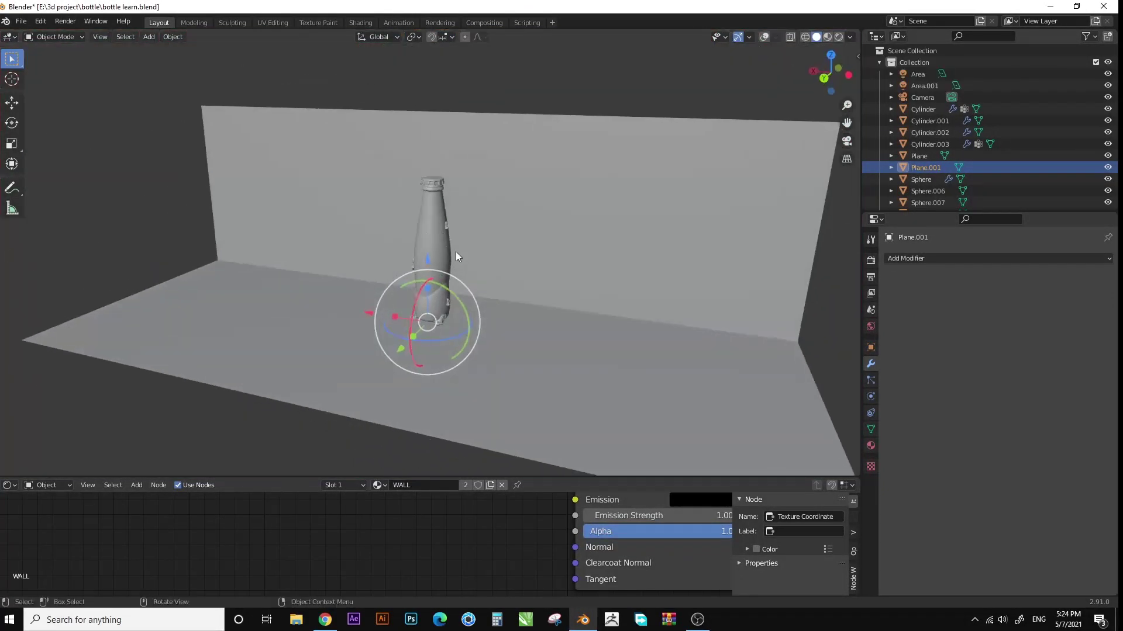
key("KP_0")
scroll(462, 240, "down", 2)
scroll(456, 175, "down", 1)
left_click(415, 120)
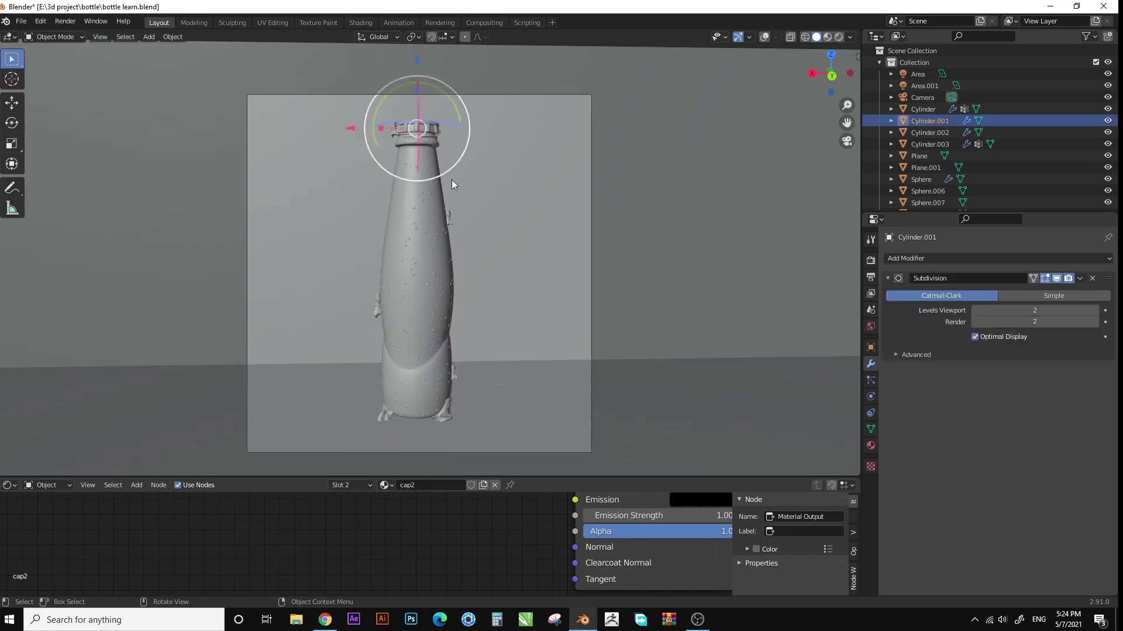
middle_click_drag(430, 88, 437, 174, "shift")
key("ctrl+s")
scroll(459, 270, "down", 1)
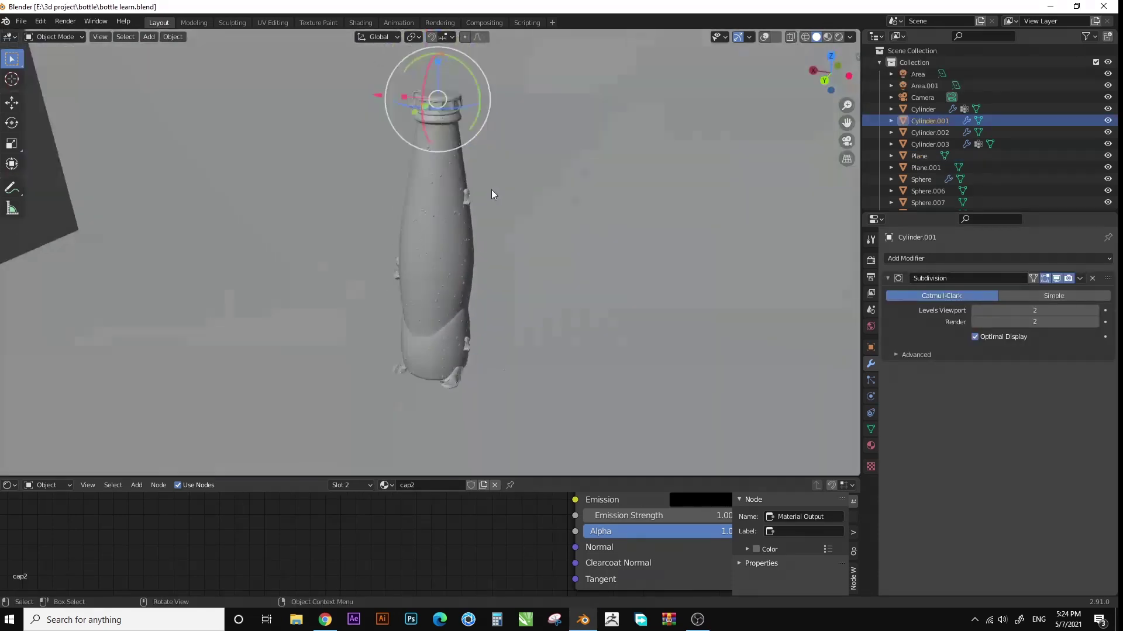
middle_click_drag(554, 169, 526, 187)
Box-select the bottle, cap and drips, excluding the lights and backdrop.
left_click(764, 37)
middle_click_drag(524, 133, 539, 76)
left_click_drag(539, 76, 382, 338)
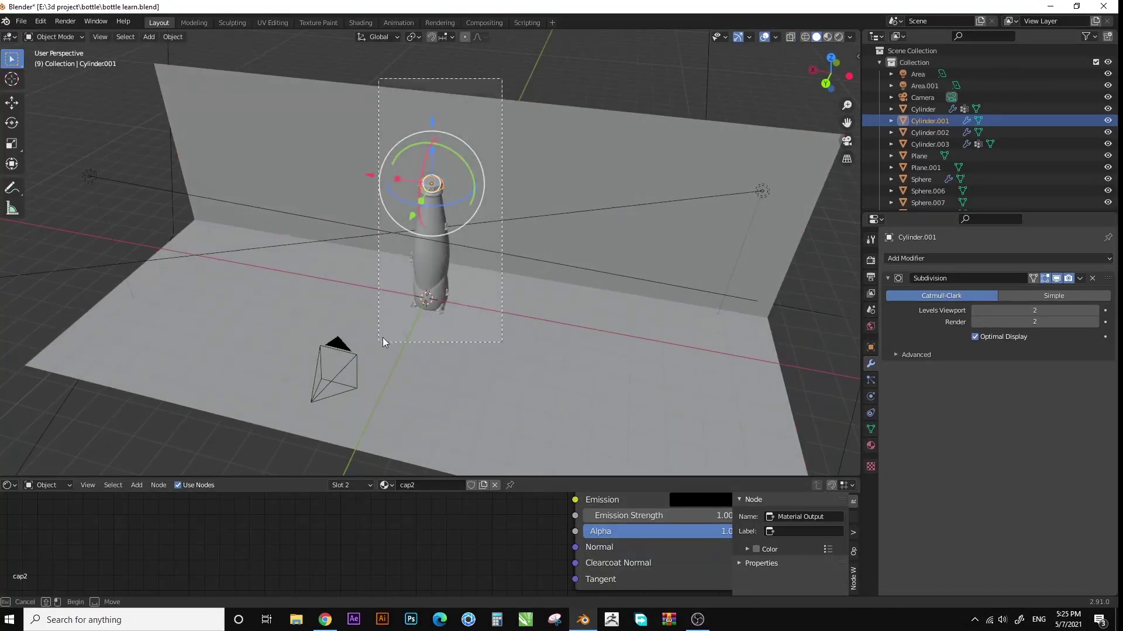
key("KP_Decimal")
left_click(432, 359, "shift")
scroll(470, 254, "down", 4)
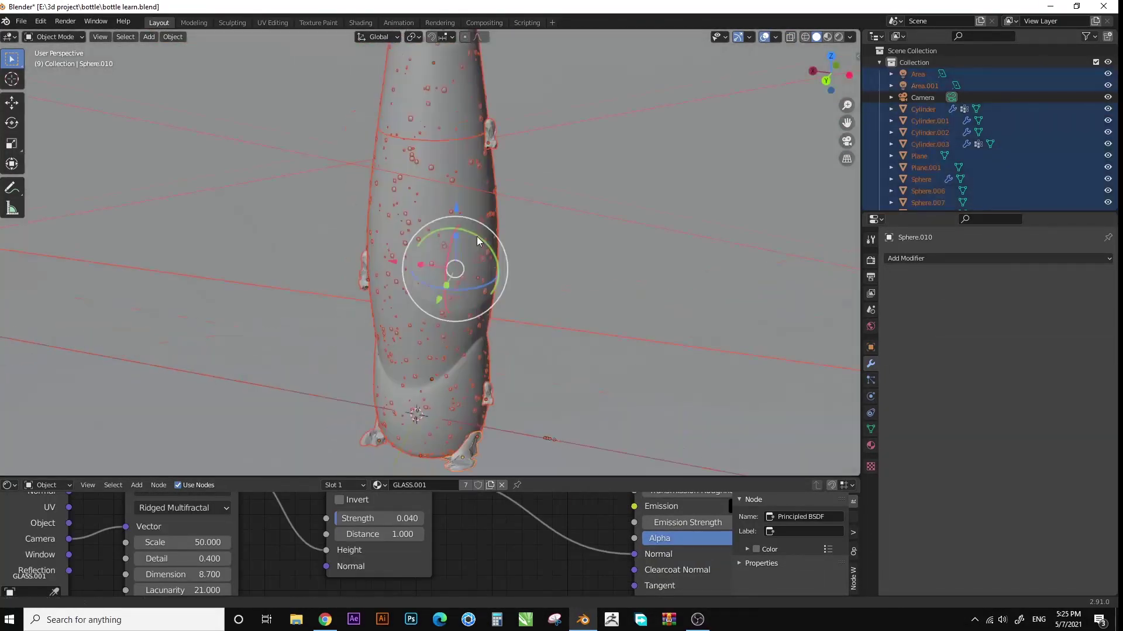
middle_click_drag(478, 241, 474, 255)
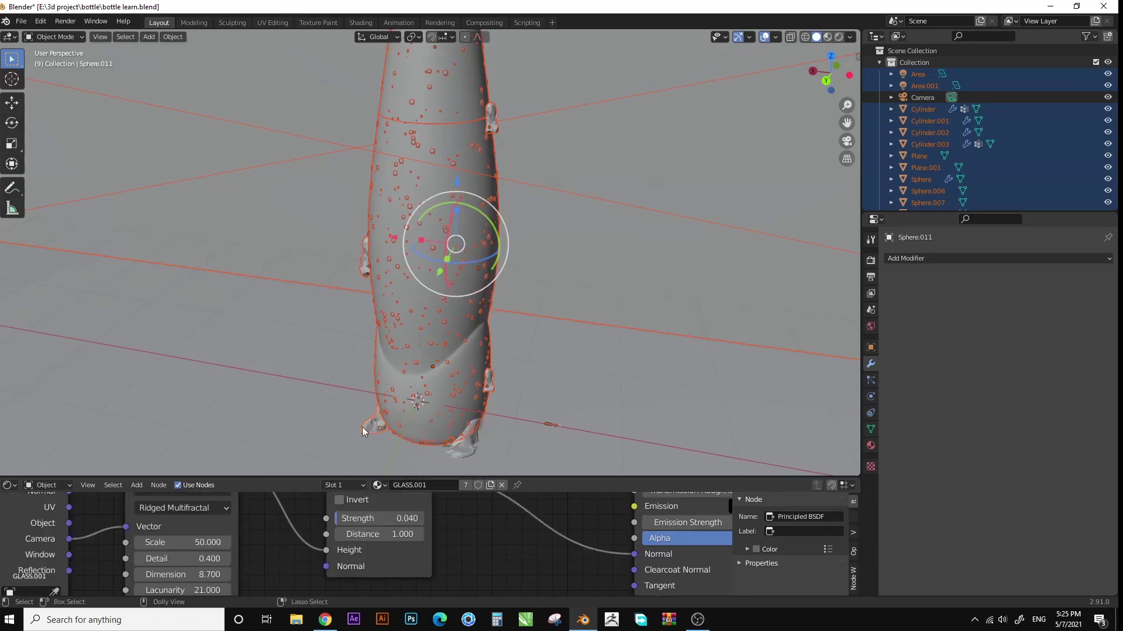
left_click_drag(557, 108, 539, 65)
mouse_move(581, 226)
middle_mouse_down()
mouse_move(596, 220)
mouse_move(223, 111)
mouse_move(358, 318)
middle_mouse_up()
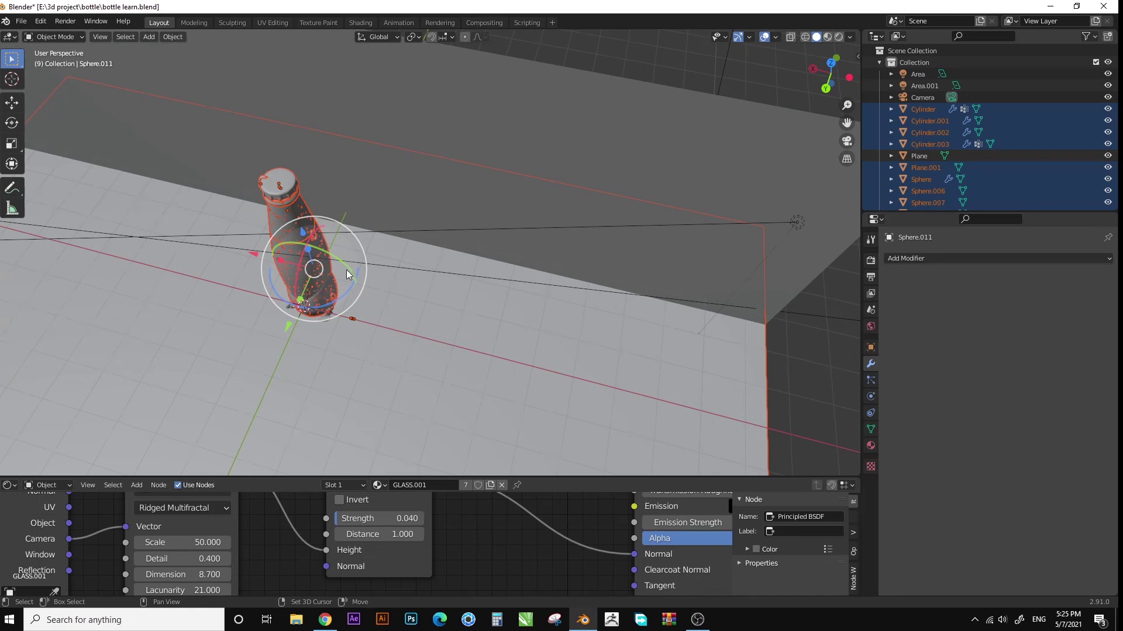
middle_click_drag(348, 275, 409, 233)
In top view, duplicate the bottle parts and drop the copy beside the original.
key("KP_7")
key("shift+a")
key("Escape")
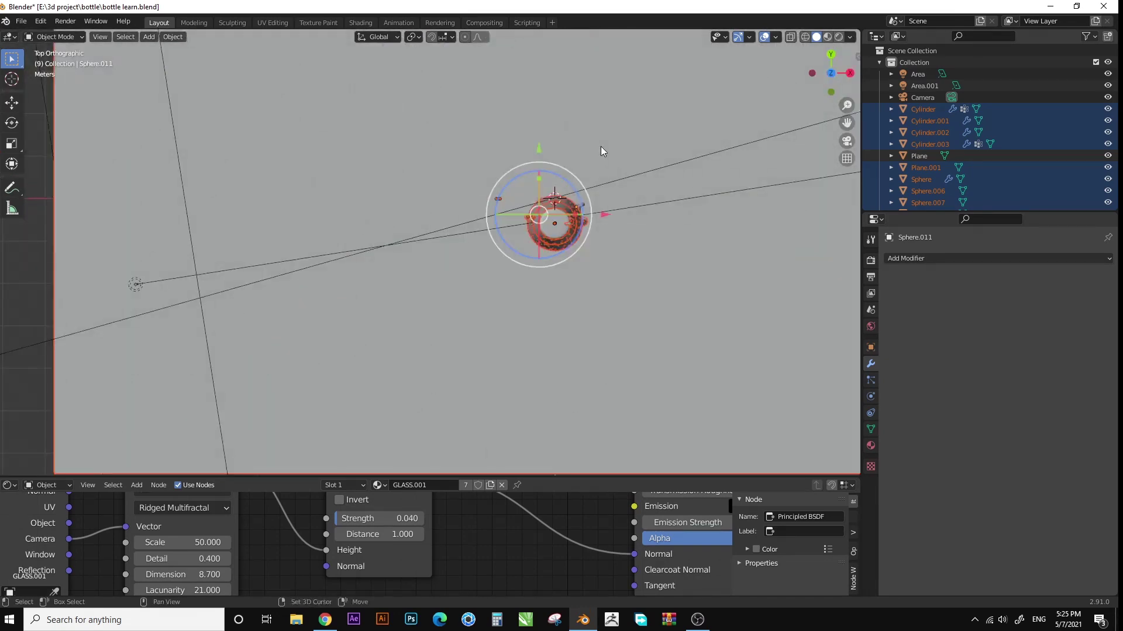
key("shift+d")
left_click(535, 199)
scroll(536, 199, "down", 2)
scroll(696, 332, "down", 2)
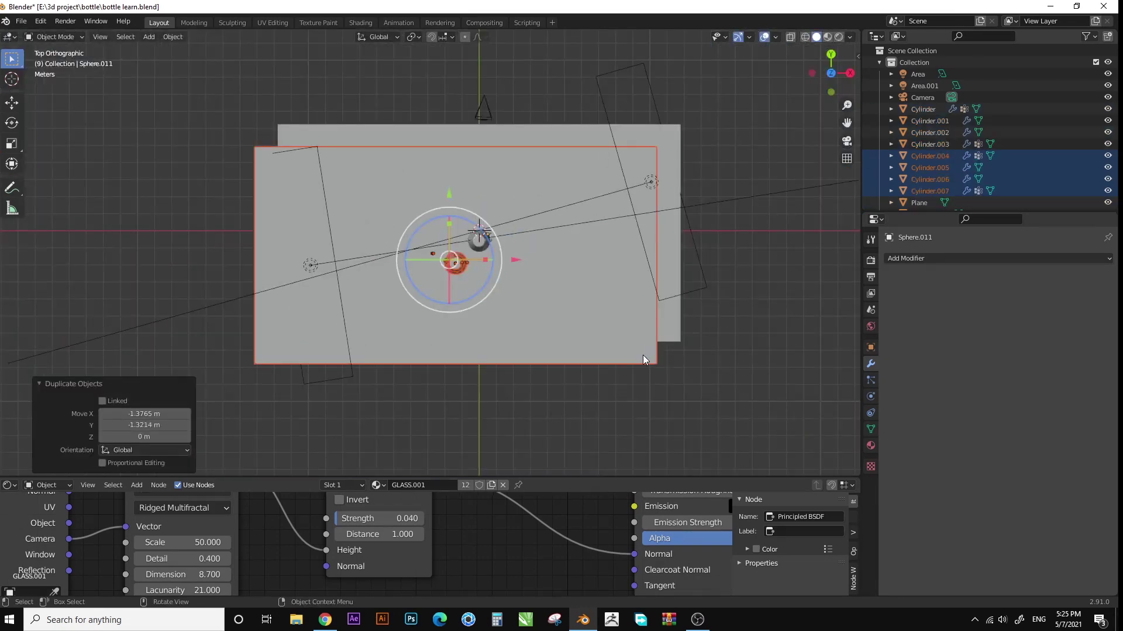
key("ctrl+z")
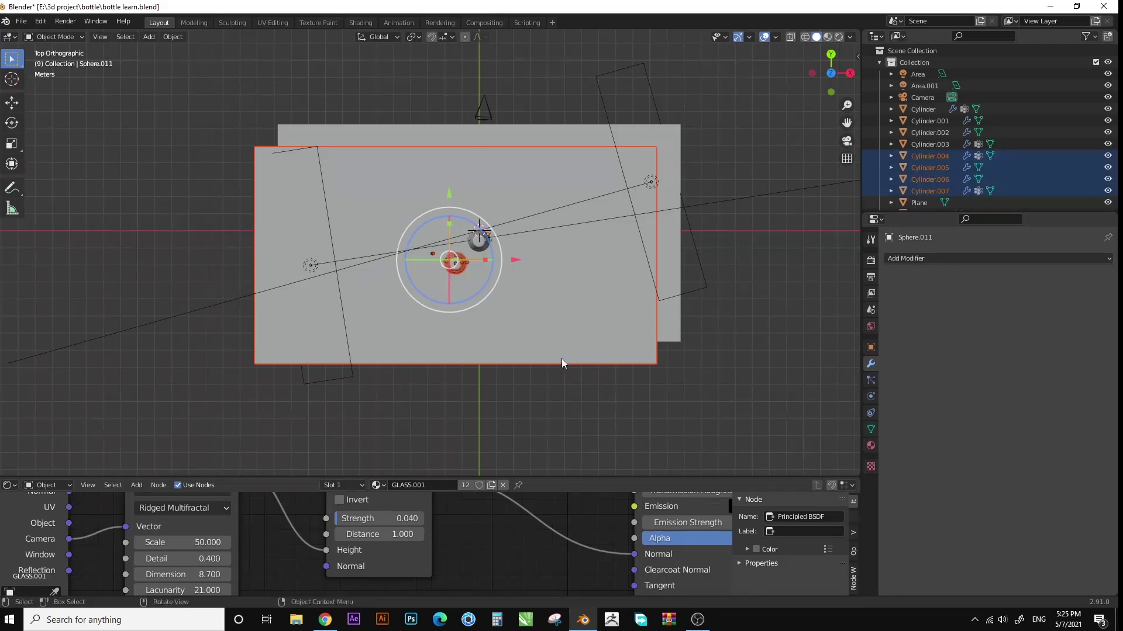
middle_click_drag(561, 363, 640, 211)
Tilt the copied bottle about 26.7° and move it to the right in camera view.
scroll(525, 232, "up", 5)
scroll(525, 232, "up", 3)
key("r")
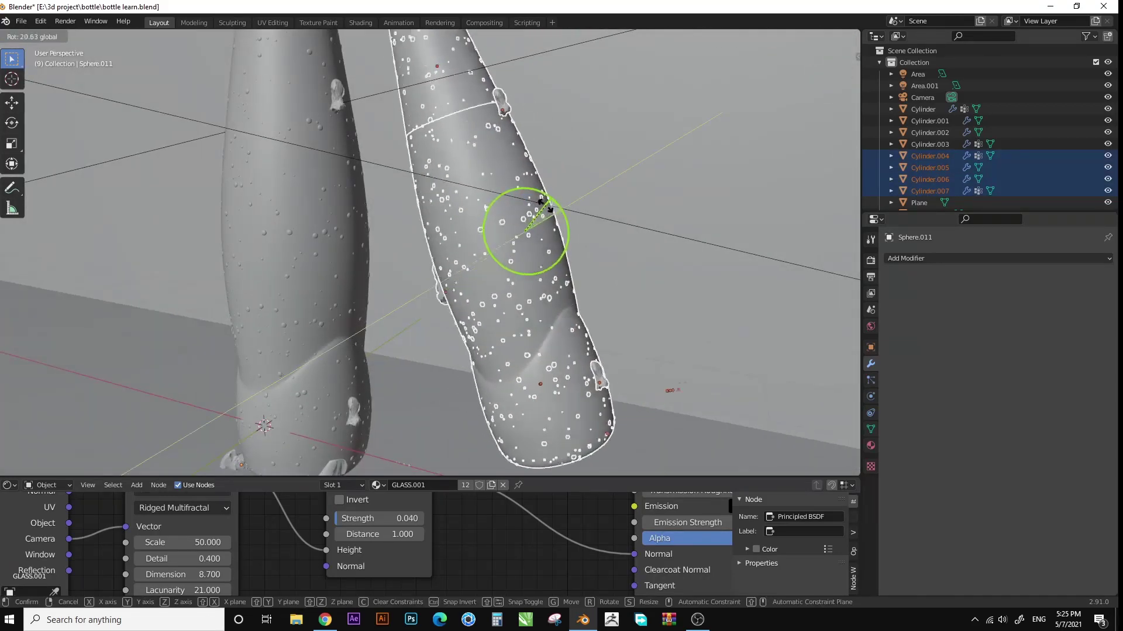
left_click(530, 225)
middle_click_drag(526, 230, 513, 263)
key("KP_0")
key("g")
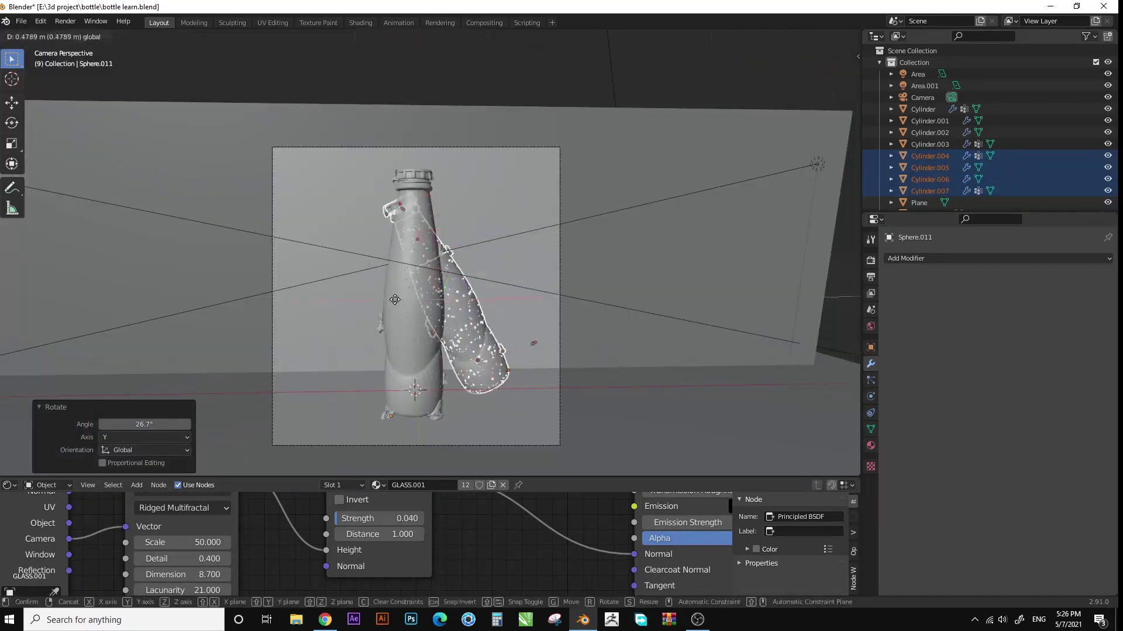
left_click(417, 318)
middle_click_drag(520, 344, 415, 322)
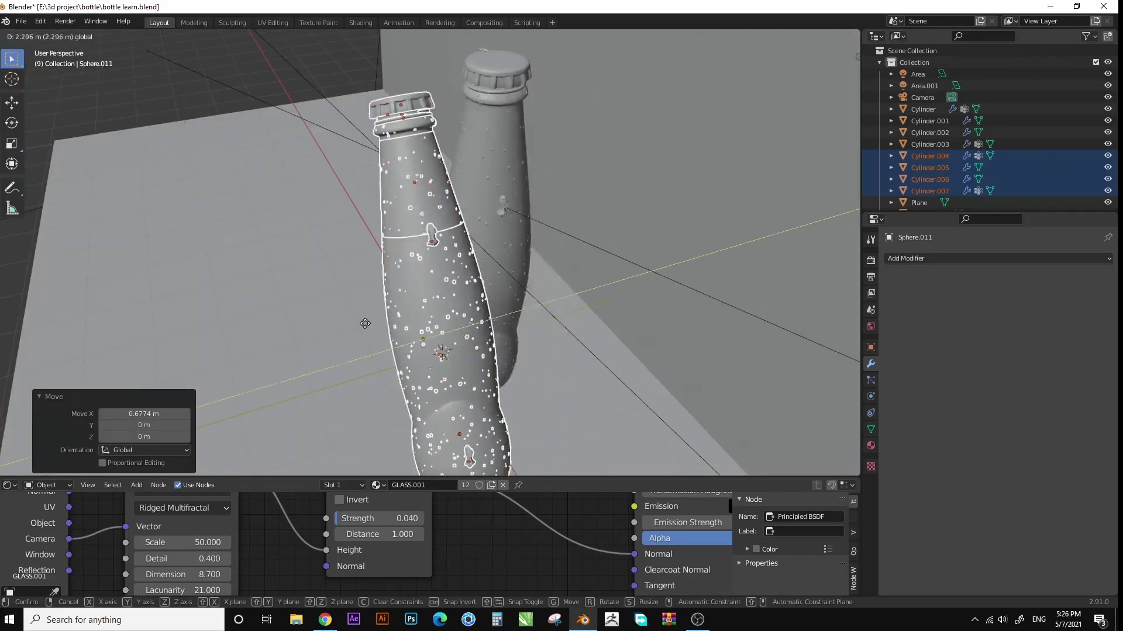
key("KP_0")
Shift the tilted bottle along X and rotate it to lean toward the first.
key("g")
key("x")
left_click(525, 326)
key("r")
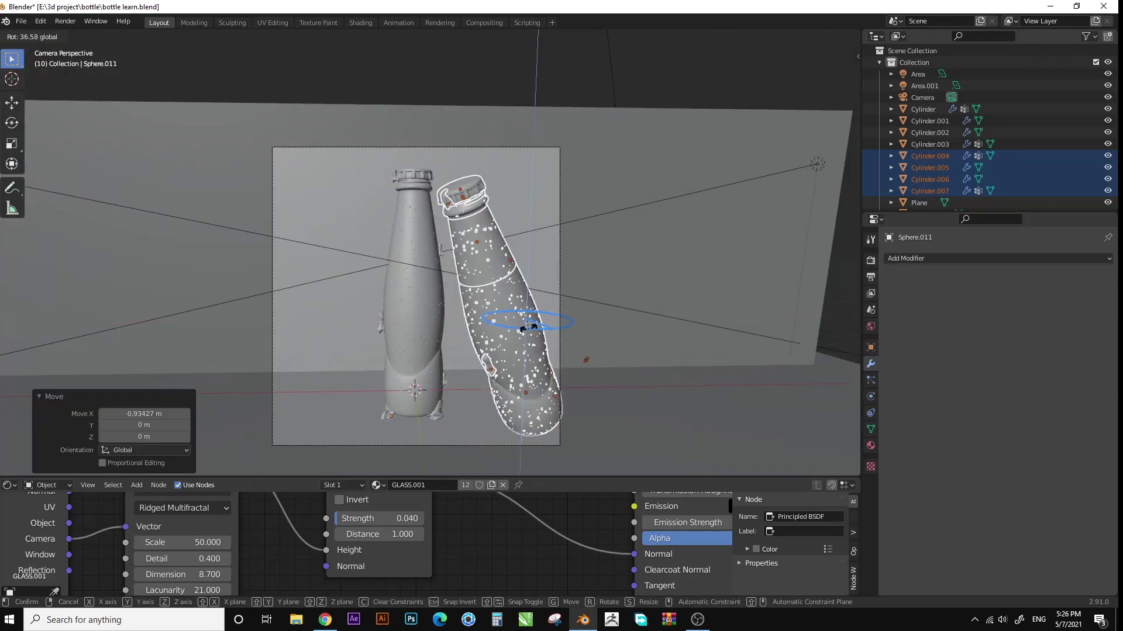
left_click(533, 327)
scroll(479, 175, "up", 4)
Lift the tilted bottle's cap up along Z, shift it sideways and tip it open.
left_click(477, 175)
key("g")
key("z")
left_click(479, 149)
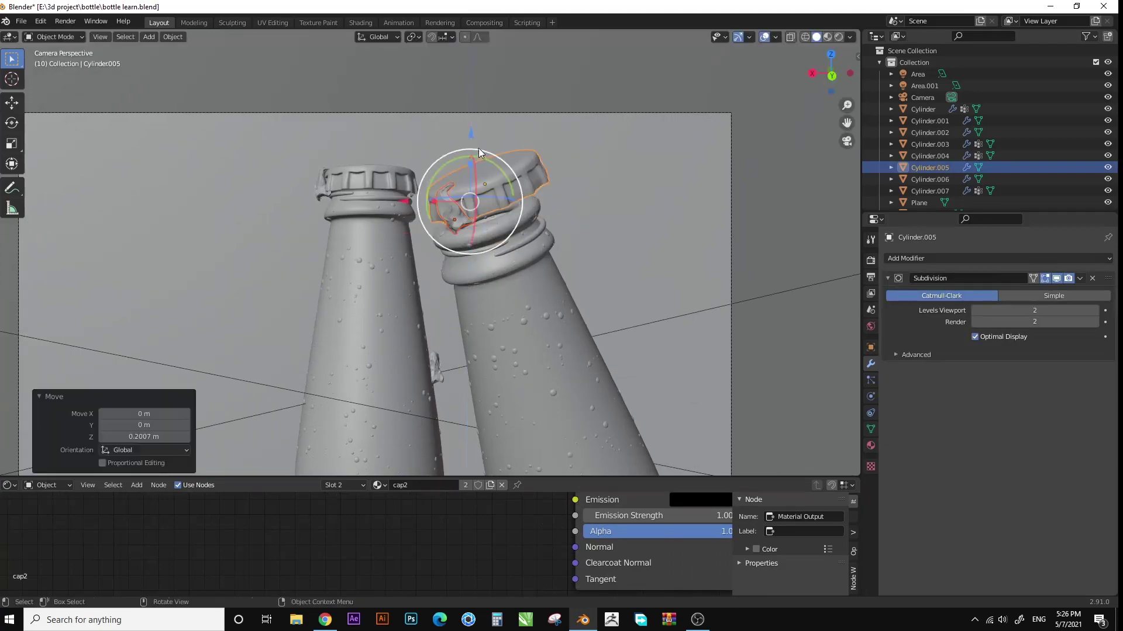
middle_click_drag(478, 149, 388, 103)
key("g")
key("x")
left_click(415, 60)
scroll(476, 145, "up", 3)
key("r")
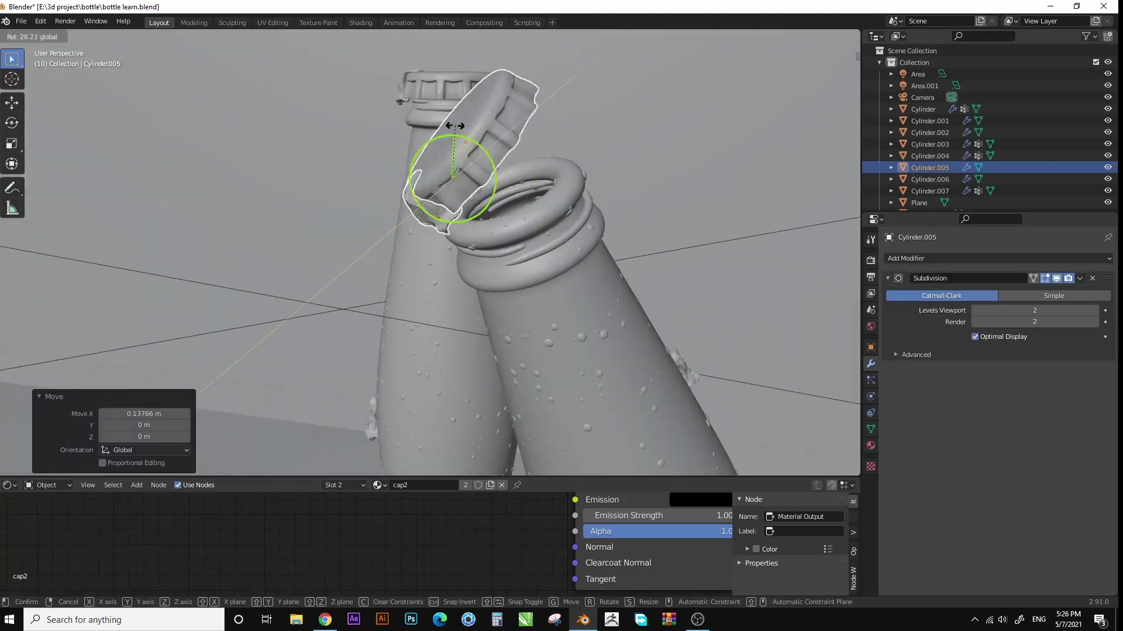
left_click(455, 125)
key("KP_0")
Preview the two-bottle scene in rendered shading, then return to solid shading.
left_click(511, 151)
left_click(839, 38)
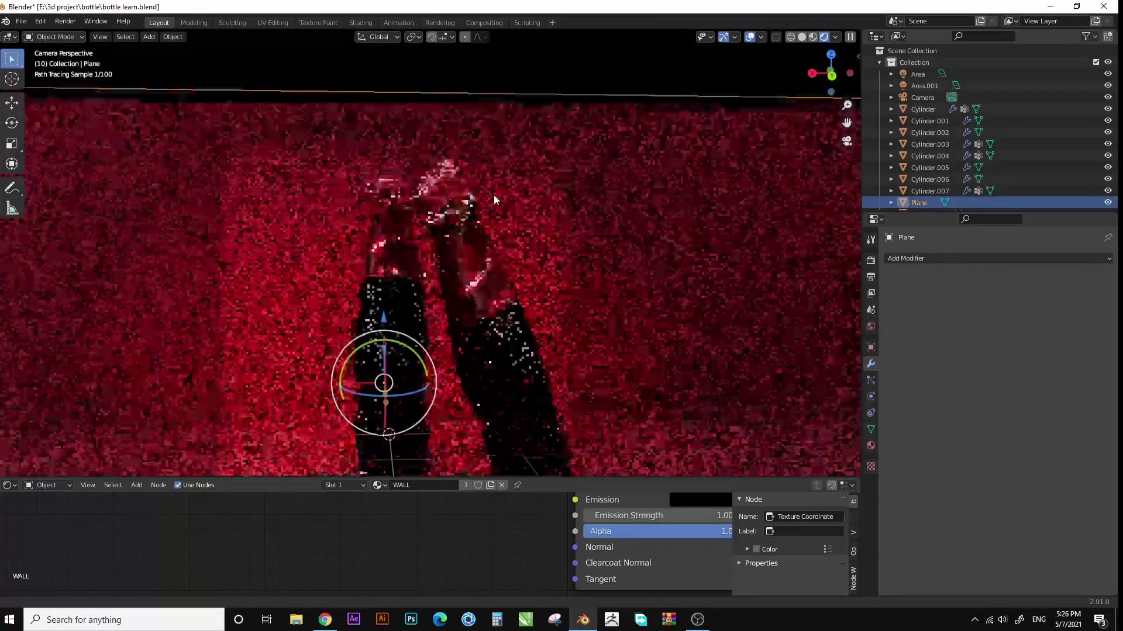
middle_click_drag(492, 192, 518, 61, "shift")
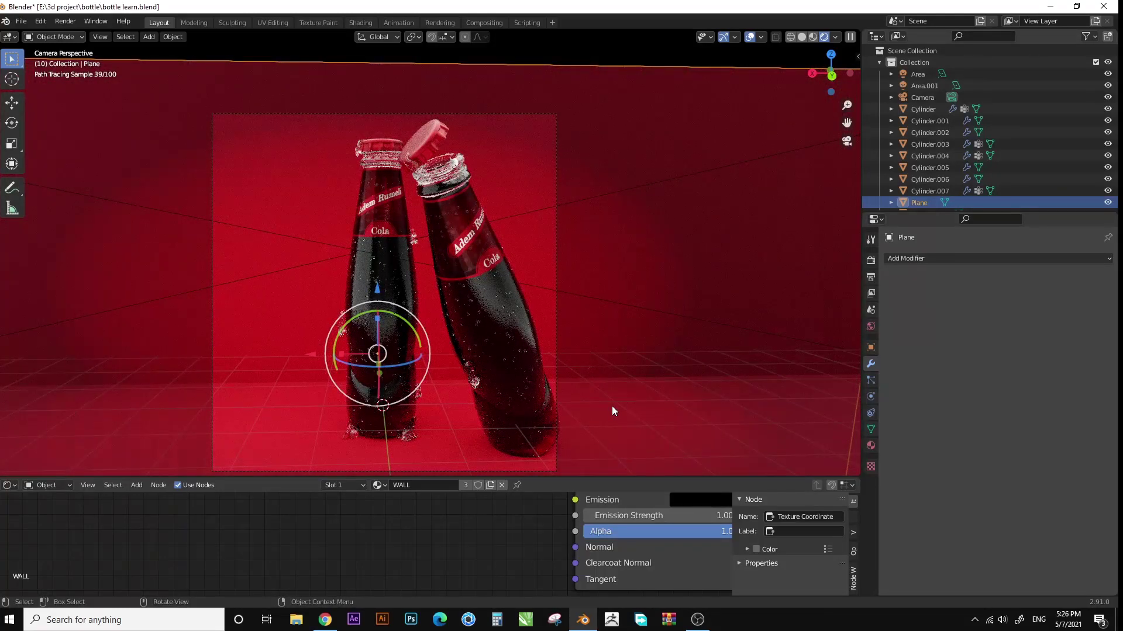
left_click(802, 36)
left_click(565, 188)
mouse_move(565, 188)
middle_mouse_down()
mouse_move(609, 171)
mouse_move(535, 384)
mouse_move(433, 370)
mouse_move(449, 376)
middle_mouse_up()
Delete the stray extra plane, Plane.002.
middle_click_drag(555, 395, 699, 392)
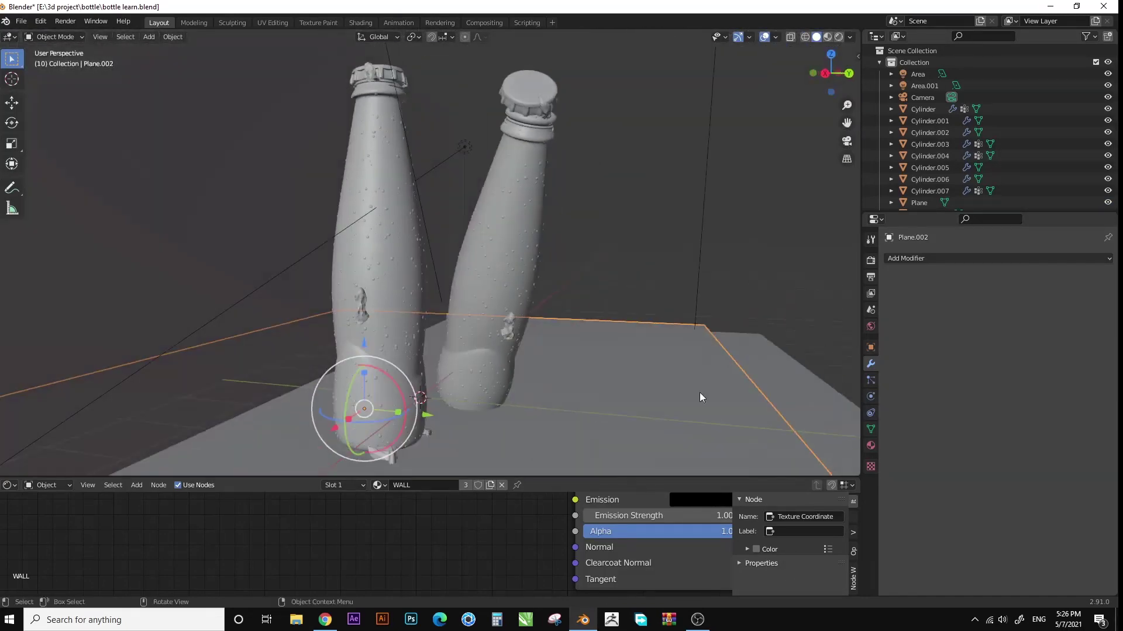
left_click_drag(614, 60, 450, 418)
mouse_move(450, 419)
middle_mouse_down()
mouse_move(569, 356)
mouse_move(578, 332)
mouse_move(695, 206)
mouse_move(641, 194)
mouse_move(609, 168)
middle_mouse_up()
key("Delete")
Select the tilted bottle's parts (Cylinder.004–.007), raise it slightly, and view through the camera.
left_click_drag(441, 375, 444, 374)
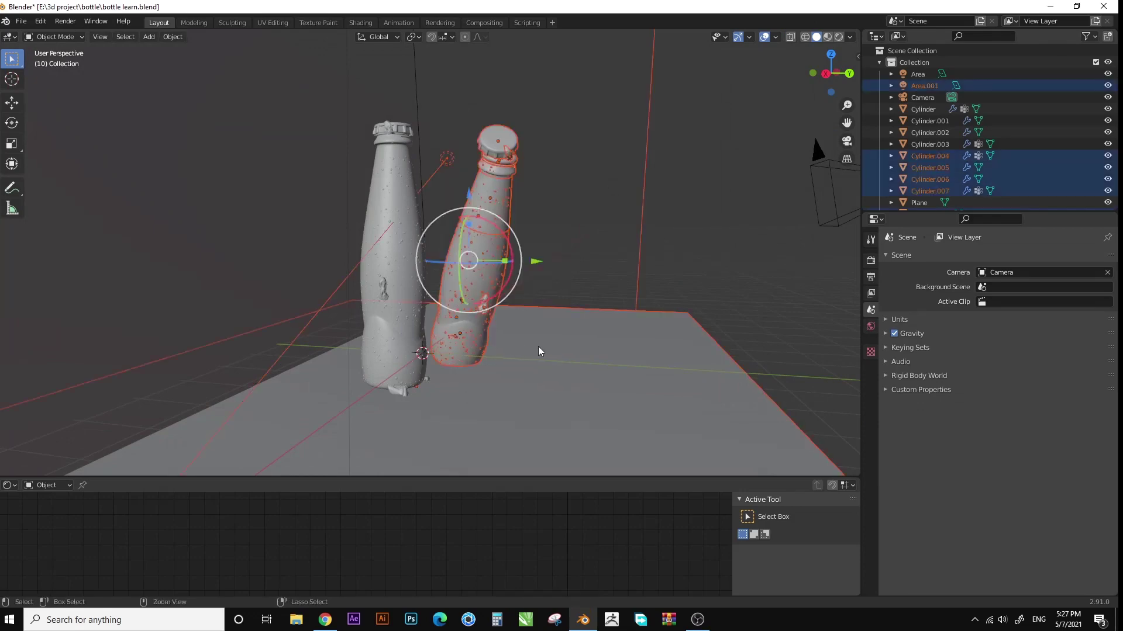
mouse_move(596, 243)
middle_mouse_down()
mouse_move(465, 285)
mouse_move(521, 143)
mouse_move(511, 190)
mouse_move(476, 99)
middle_mouse_up()
key("g")
left_click(471, 285)
scroll(471, 286, "up", 3)
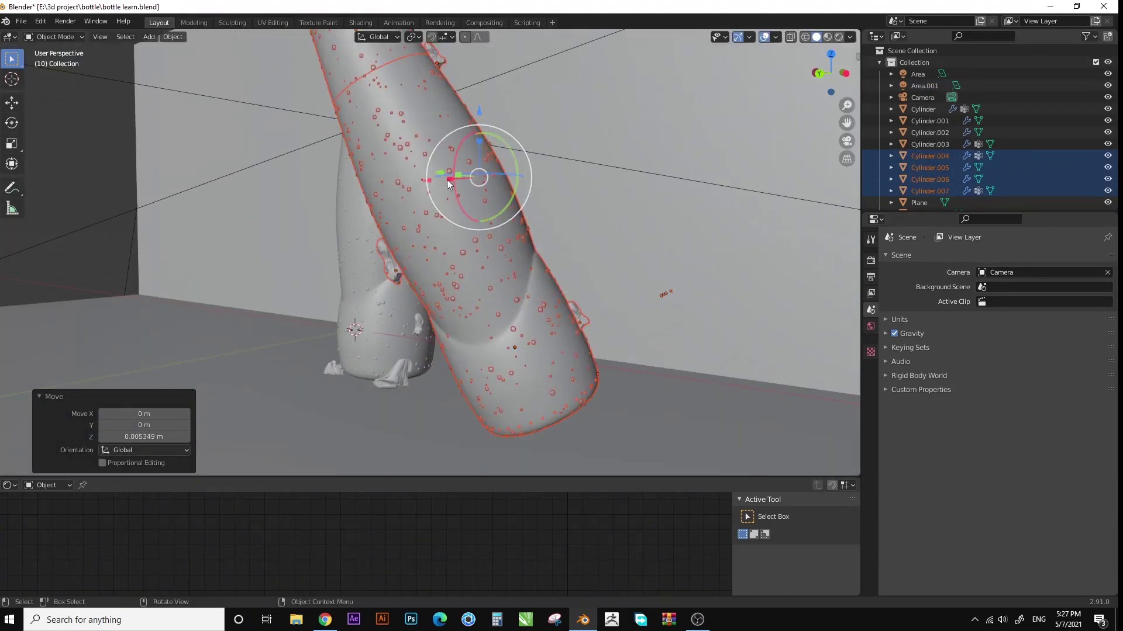
key("KP_0")
Shift the tilted bottle sideways along X toward the right of the frame.
key("g")
key("x")
left_click(530, 320)
key("g")
key("x")
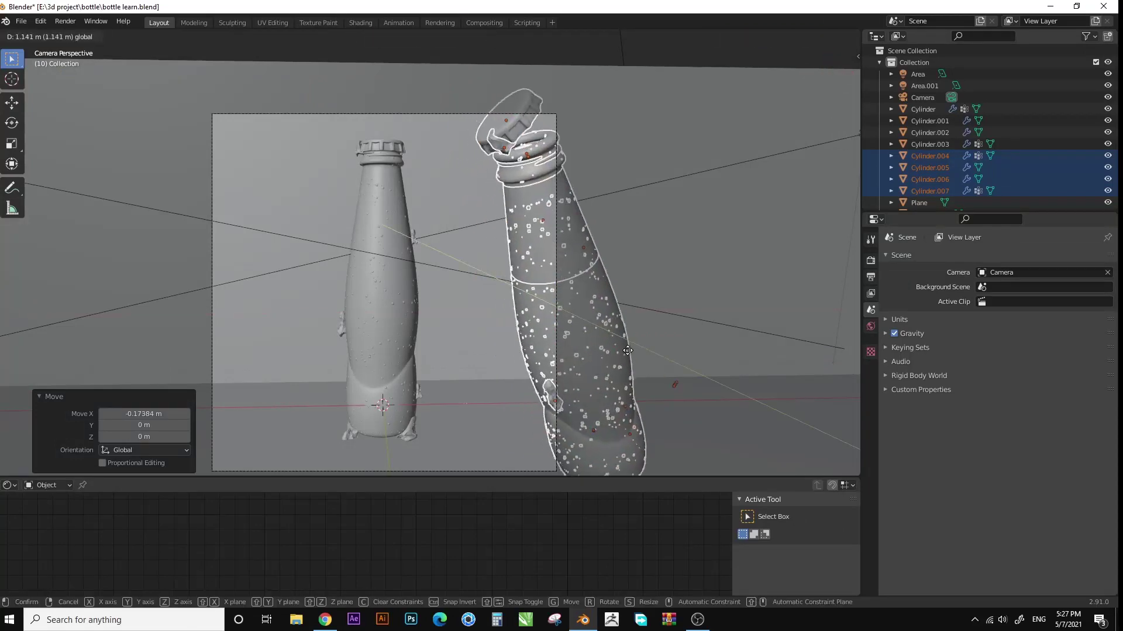
left_click(565, 293)
Lower the bottle along Z and preview it in Rendered shading.
key("g")
key("z")
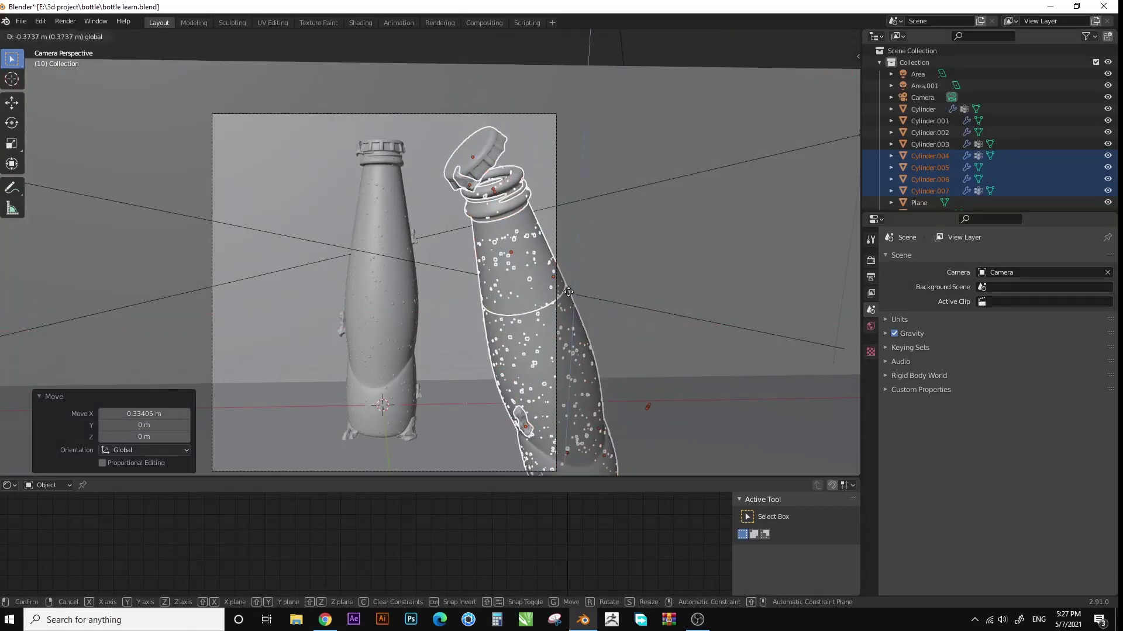
left_click(571, 298)
key("z")
left_click(623, 129)
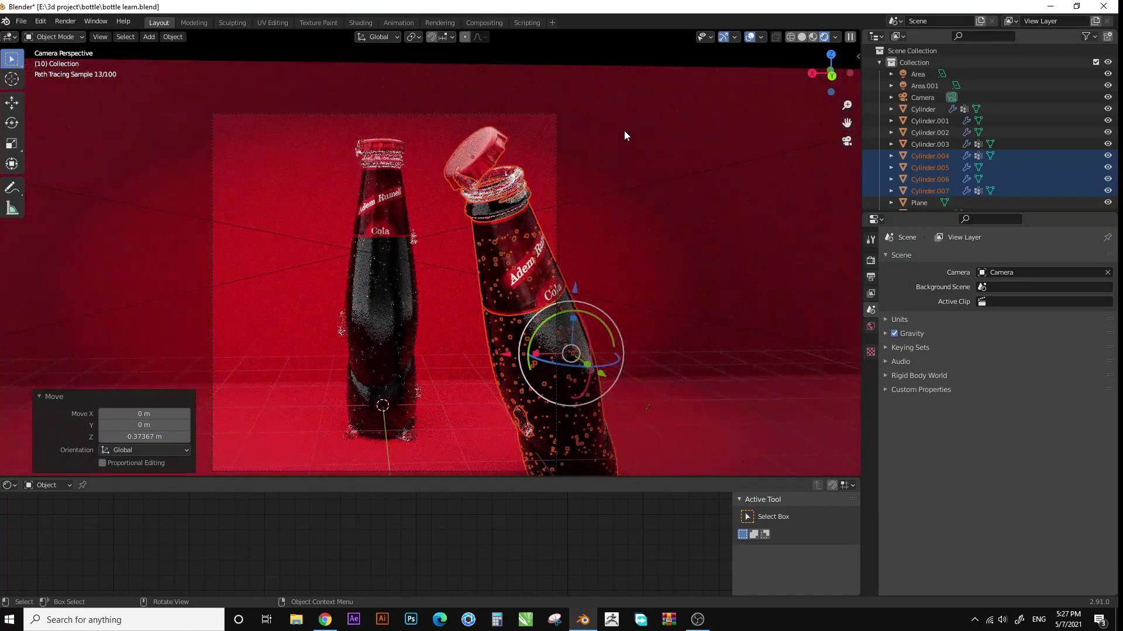
Move the bottle lower and adjust its tilt to lean more steeply.
key("g")
left_click(564, 363)
key("z")
left_click(566, 307)
key("r")
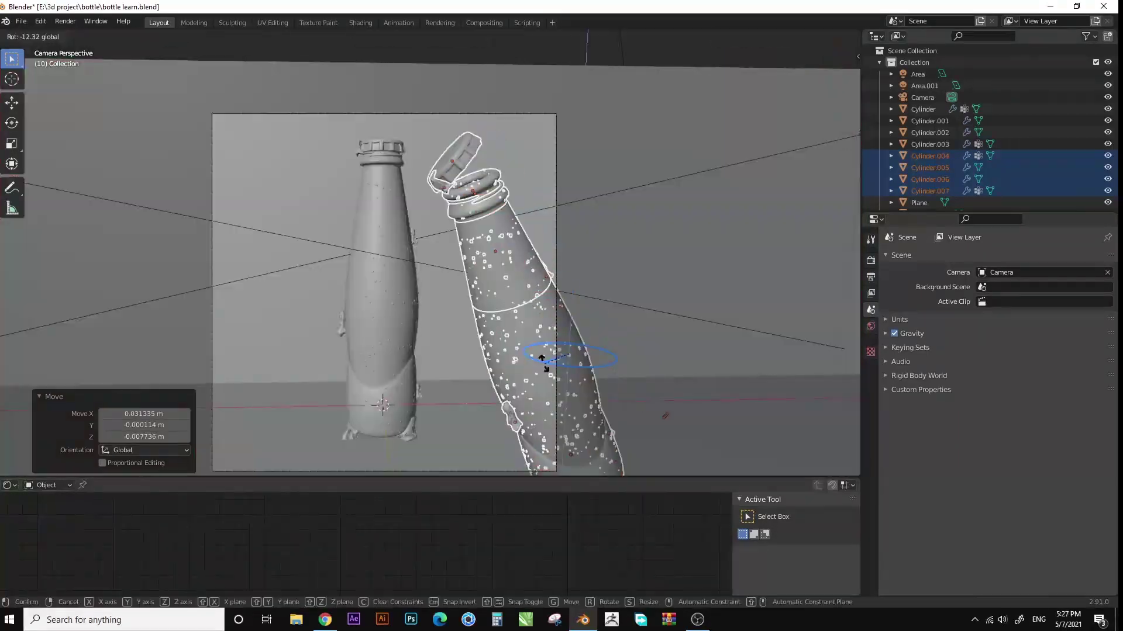
key("Escape")
Nudge the bottle along X and settle its final position, checking in Rendered shading.
key("g")
key("x")
key("Return")
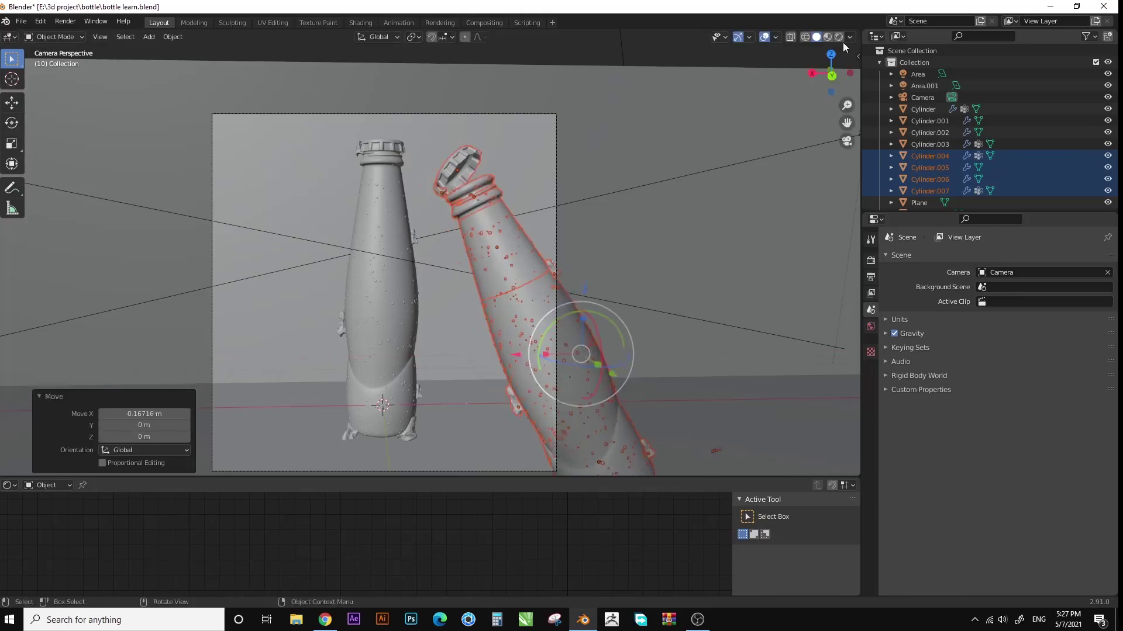
left_click(824, 36)
key("g")
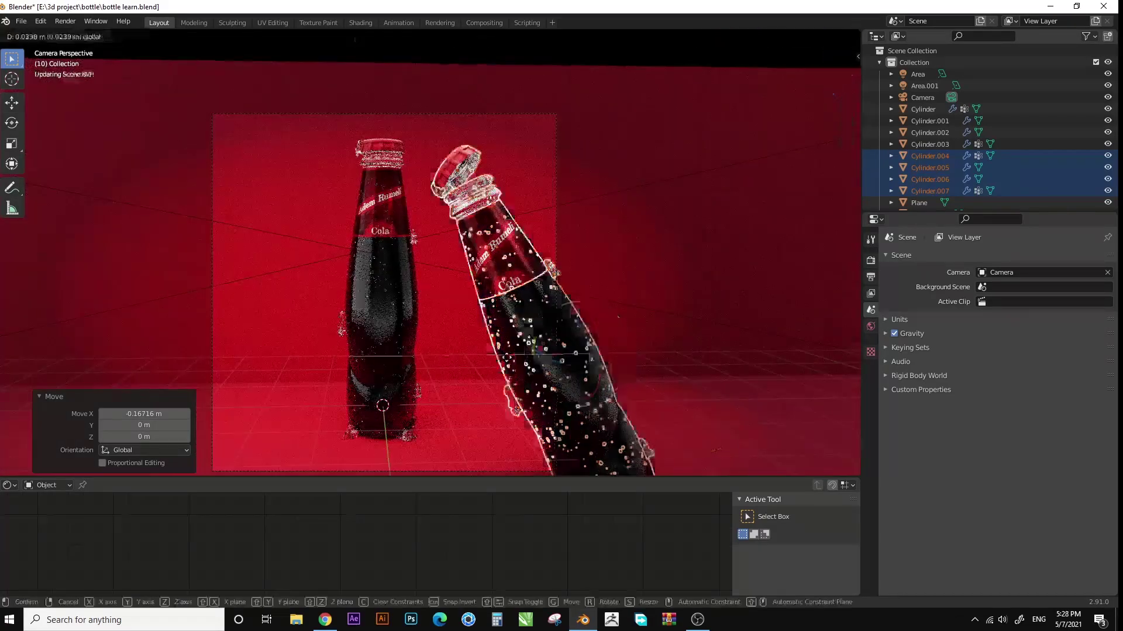
left_click(609, 160)
left_click(610, 160)
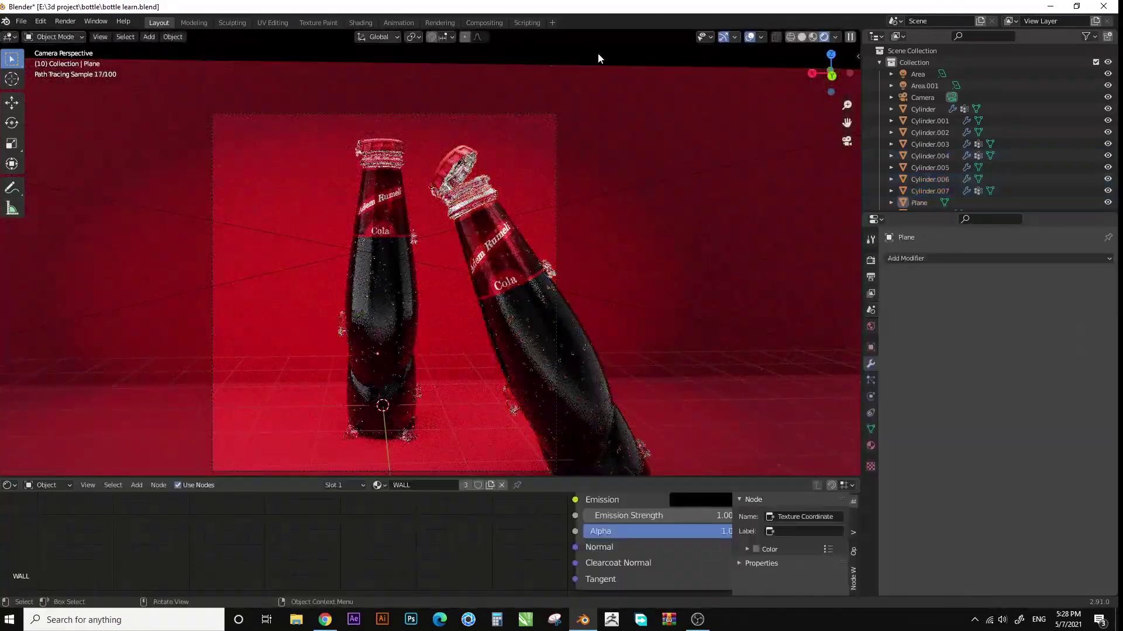
left_click(802, 36)
left_click(65, 21)
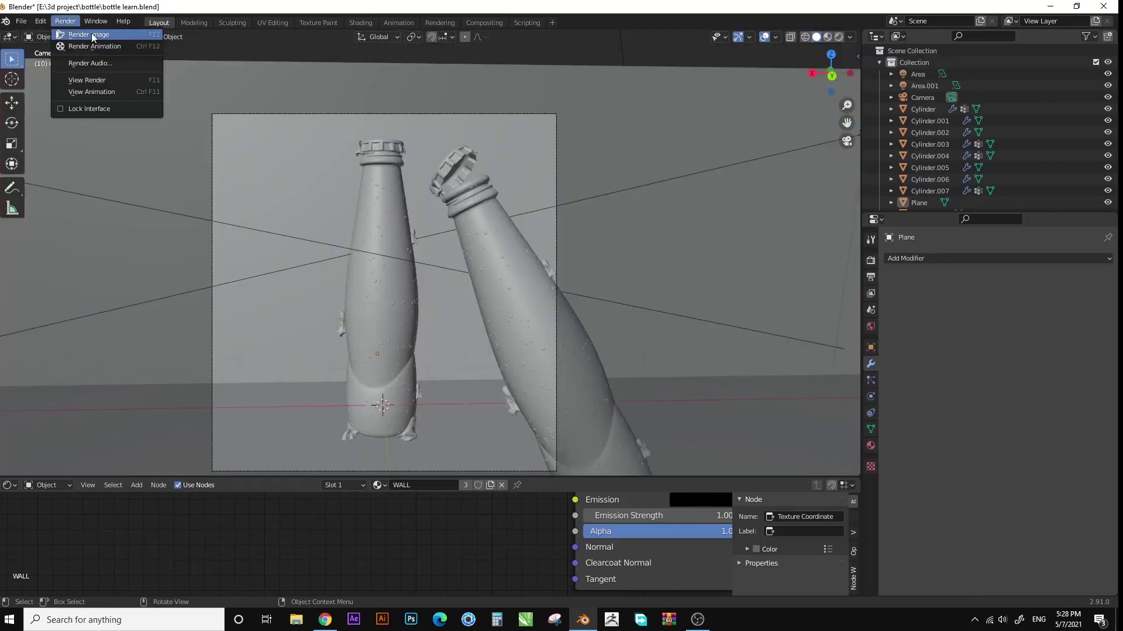
Set output Resolution X to 2078 px and start the final Render Image.
left_click(871, 260)
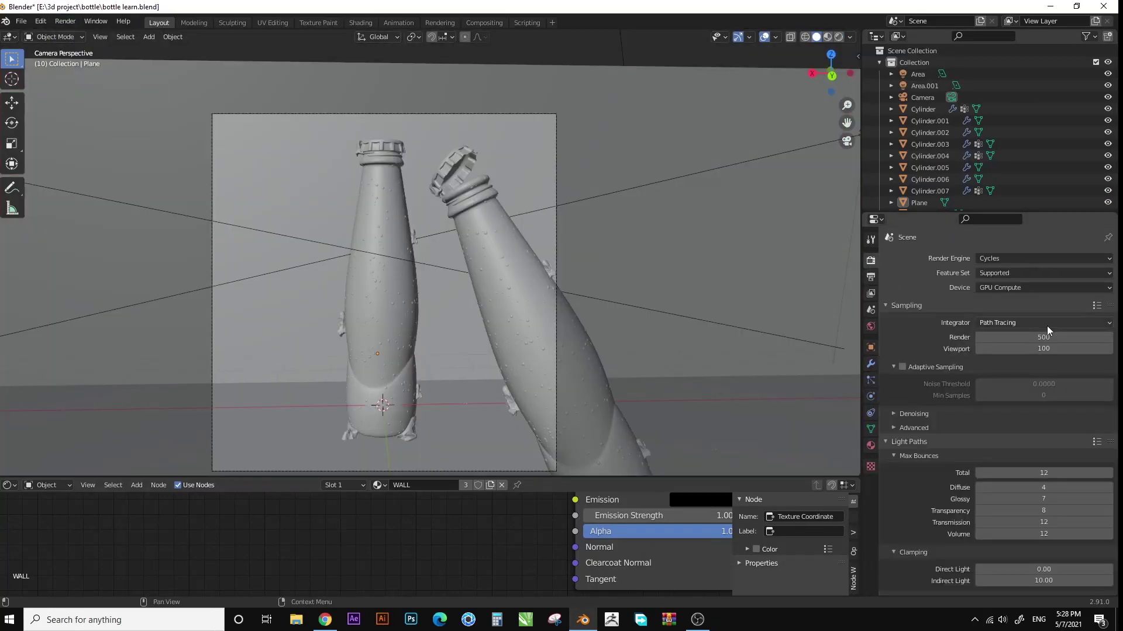
left_click(871, 277)
double_click(1074, 272)
key("Return")
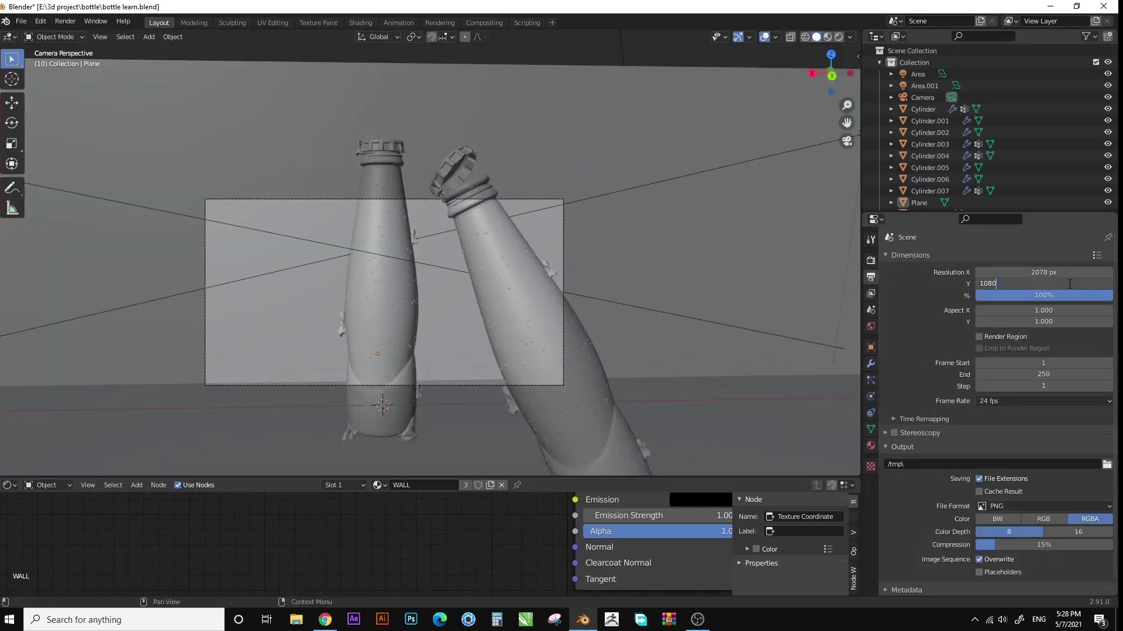
scroll(644, 225, "up", 3)
left_click(65, 21)
left_click(82, 35)
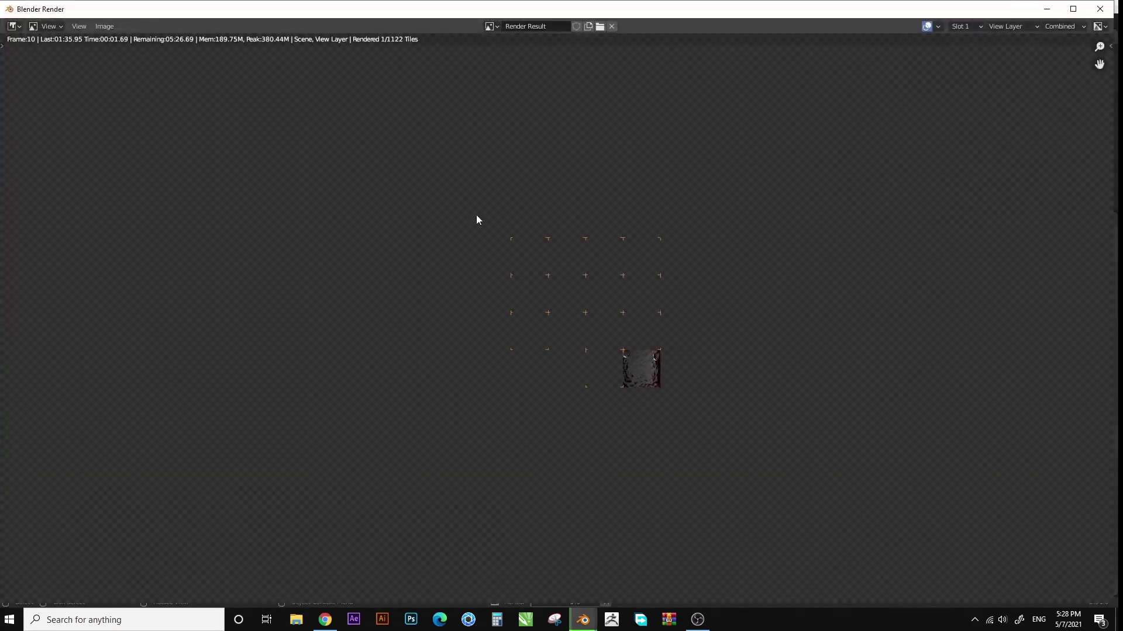